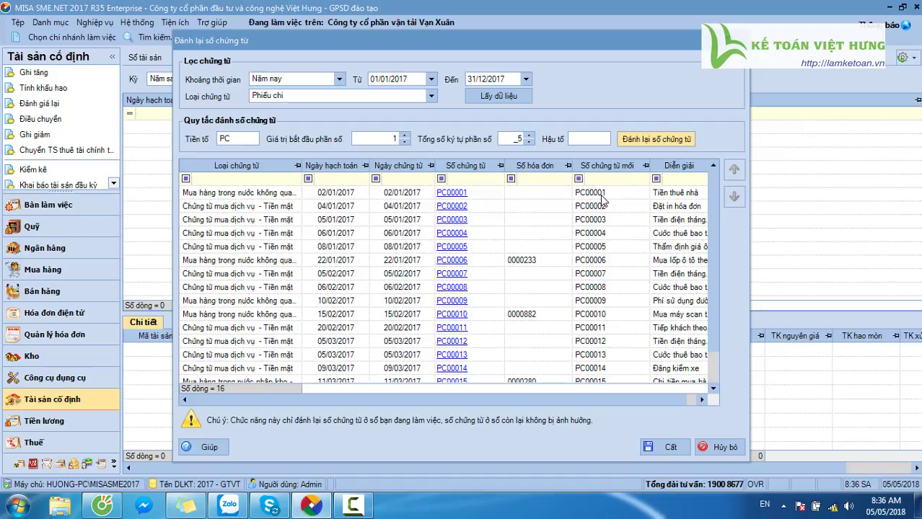
Save the new voucher numbers for the Phiếu chi vouchers
left_click(655, 448)
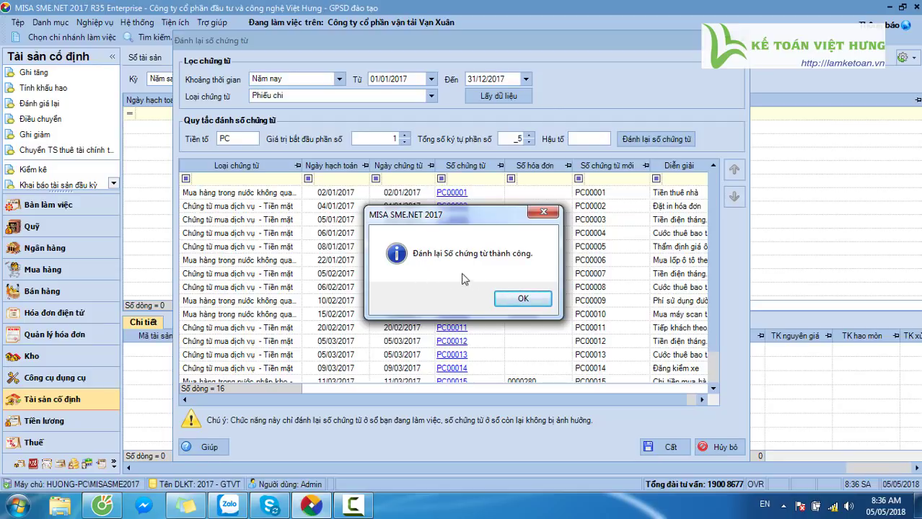
left_click(534, 303)
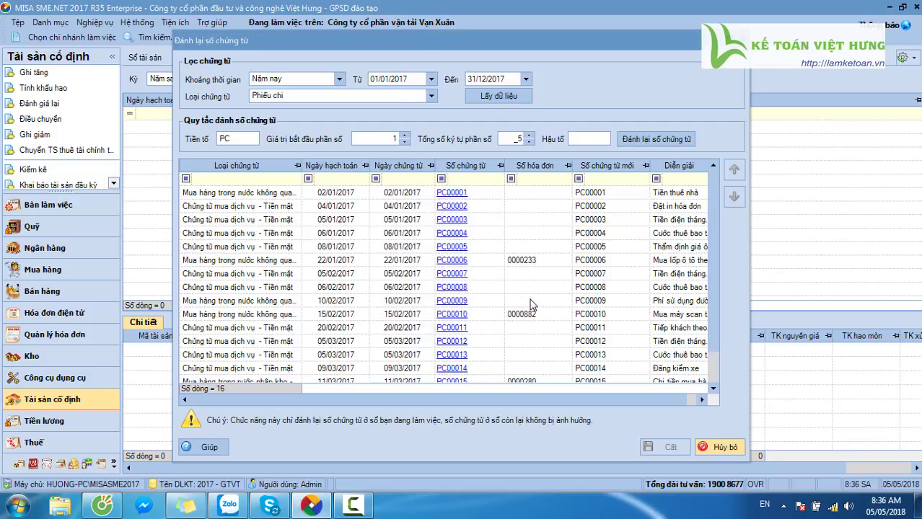
Load this year's Ủy nhiệm chi vouchers into the renumbering list
left_click(431, 98)
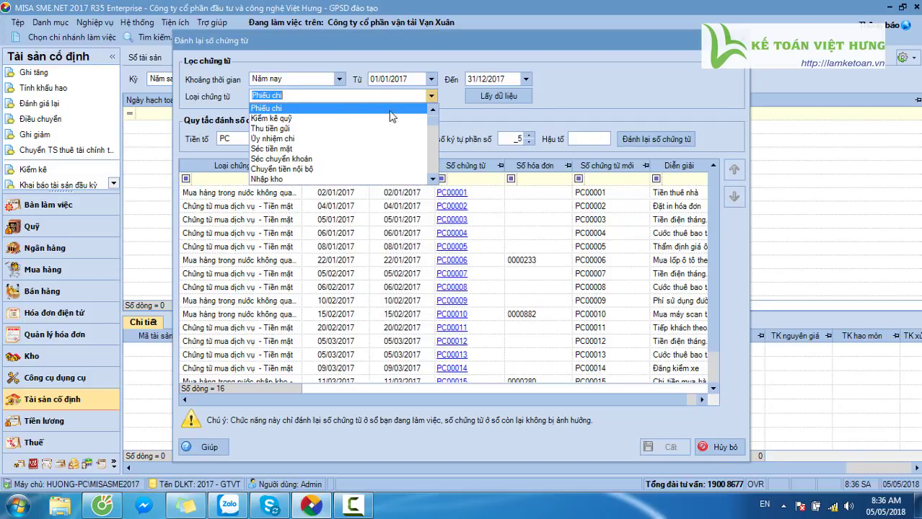
left_click(304, 140)
left_click(489, 103)
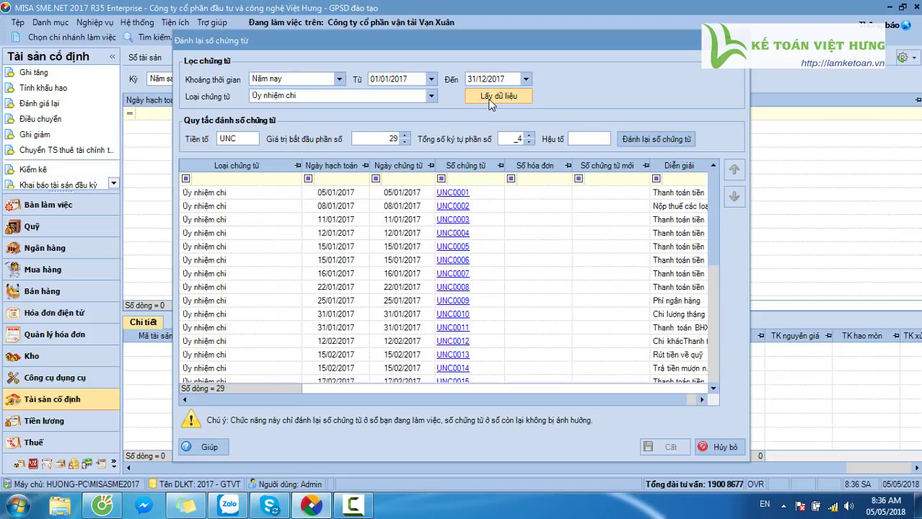
Renumber the Ủy nhiệm chi vouchers starting from 1, keeping prefix UNC and four digits, and save the new numbers
left_click(385, 141)
type("1")
left_click(514, 139)
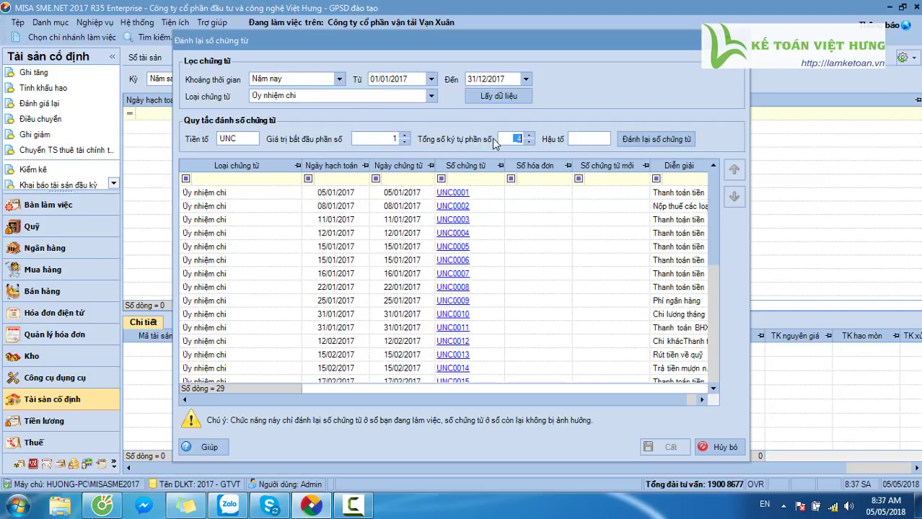
left_click(257, 139)
left_click(514, 138)
left_click(682, 142)
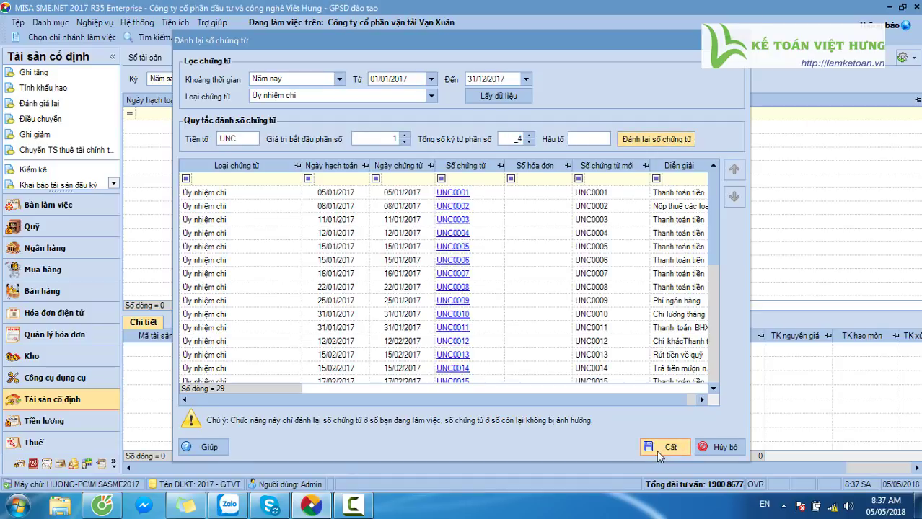
left_click(656, 449)
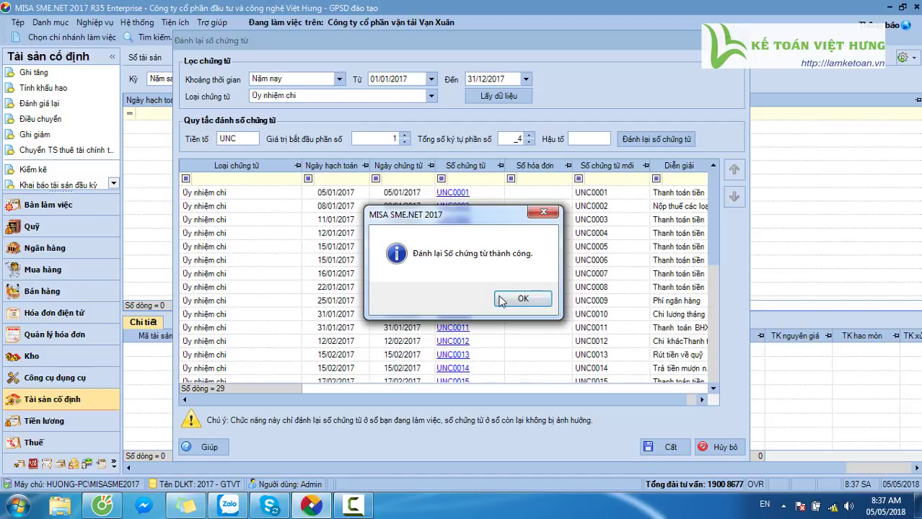
left_click(505, 298)
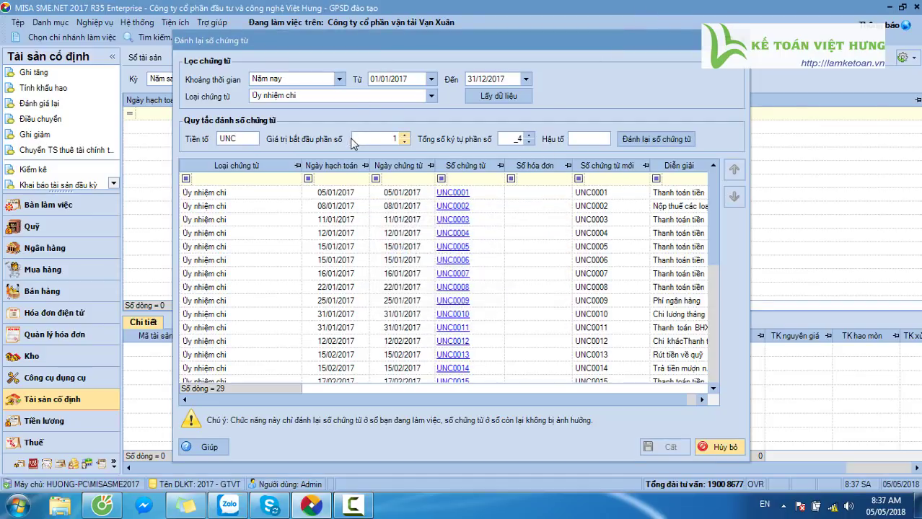
Look through the available voucher types and close the renumbering dialog
left_click(431, 97)
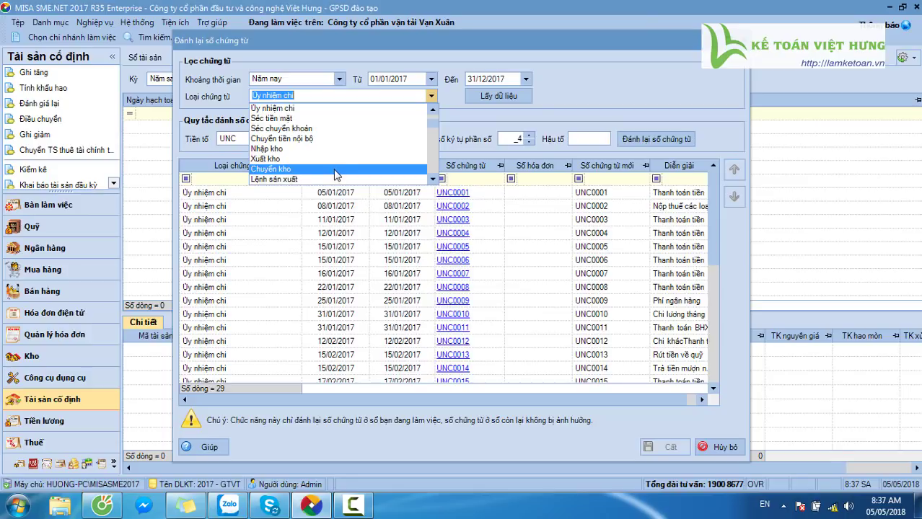
left_click(435, 97)
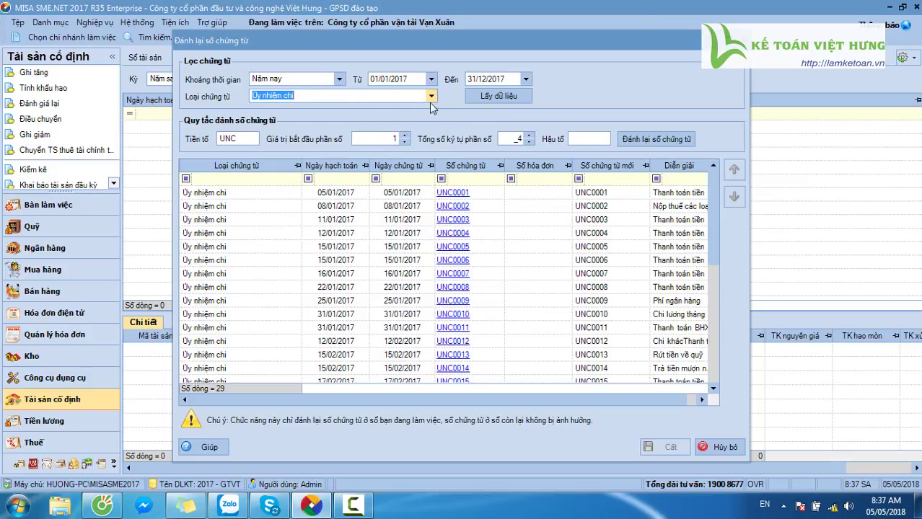
left_click(717, 447)
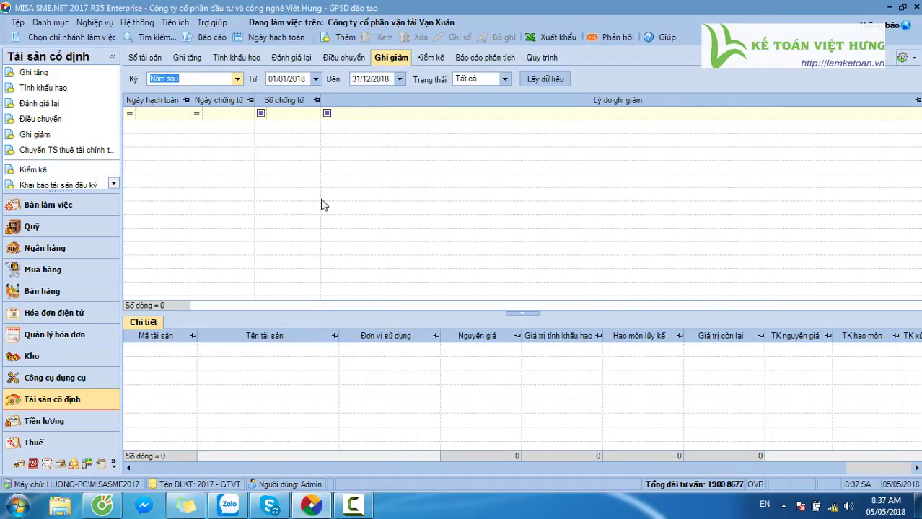
Switch to Microsoft Excel with a blank workbook, dismissing the startup message
left_click(18, 507)
left_click(85, 210)
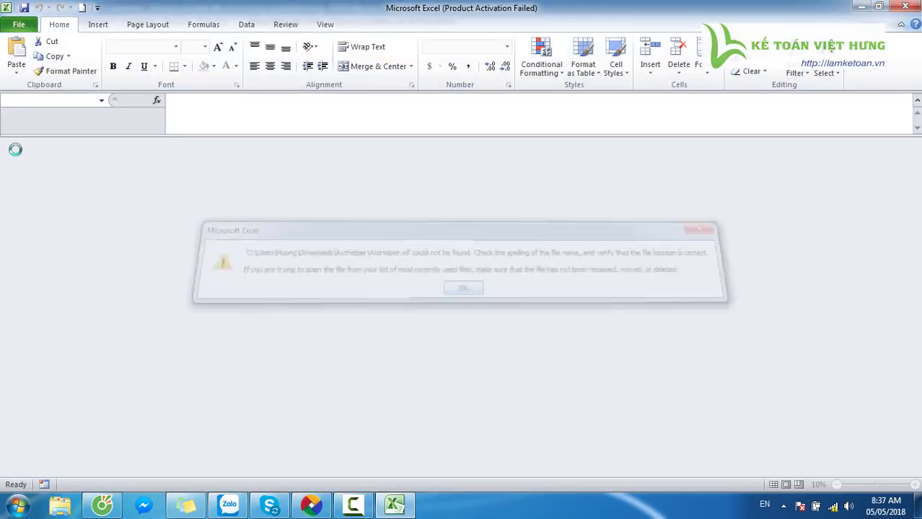
key("Return")
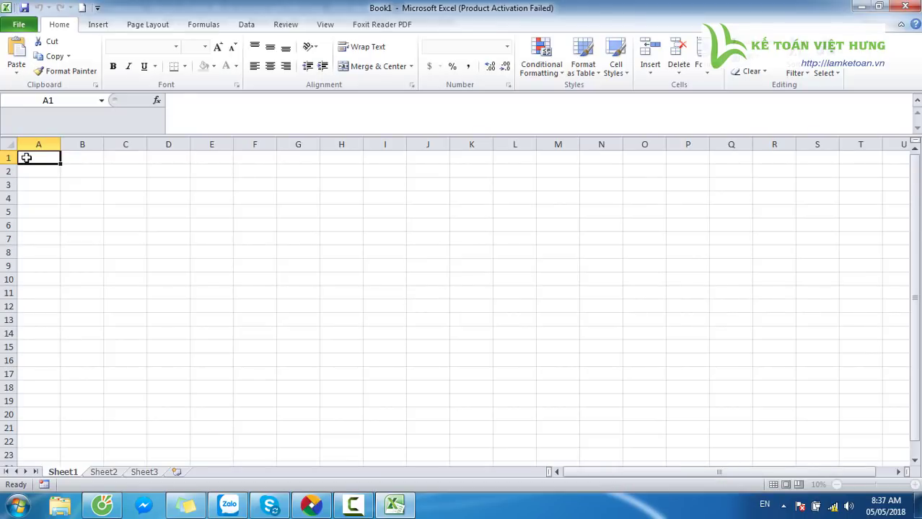
Enter items 1 to 3 in rows 1–3: "nhật ký chung", "sổ cái các tk" and "sổ chi tiết các tk"
type("1")
key("Tab")
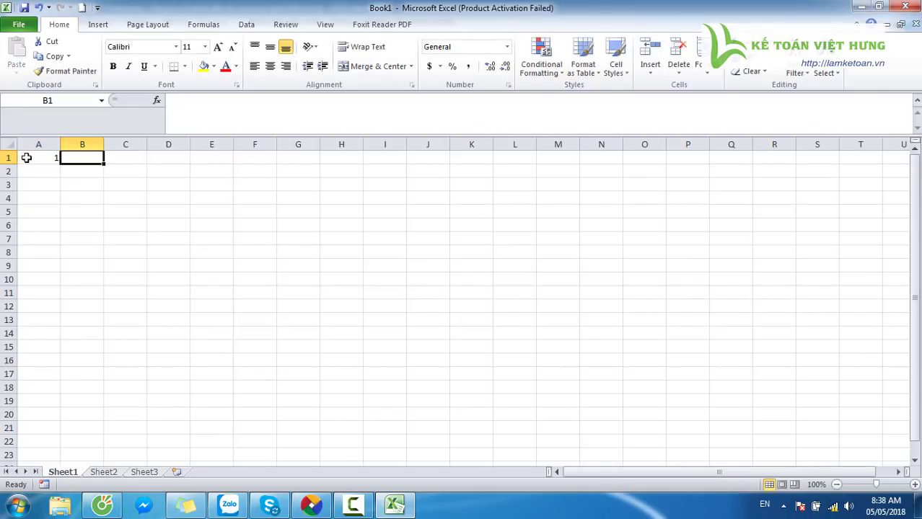
type("nhật ký chung")
key("Return")
type("2")
key("Tab")
type("số cái các tk")
key("Return")
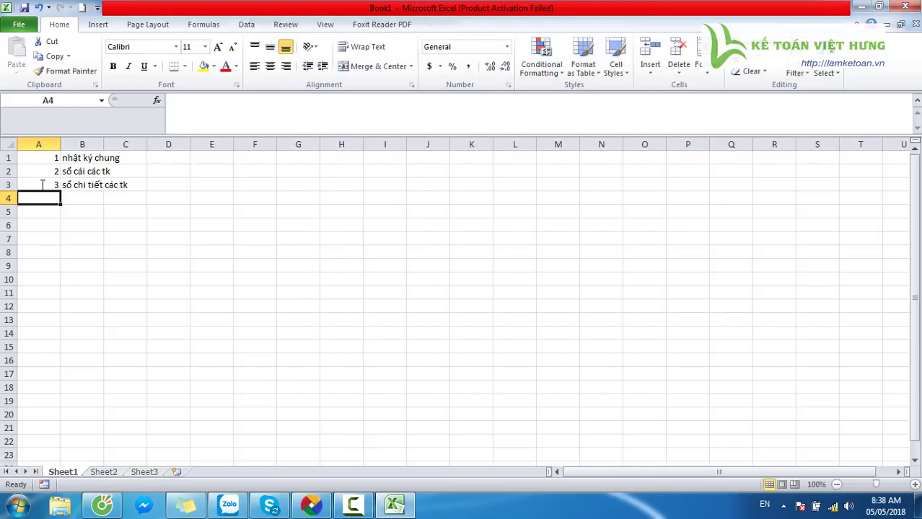
Add item 4 "sổ chi tiết vật tư hàng hóa" and item 5 "tổng hợp công nợ phải thu" to the list
type("4")
key("Tab")
type("so chi tiết vật tư hàng hóa")
key("Return")
type("5")
key("Tab")
type("tổng hợp c")
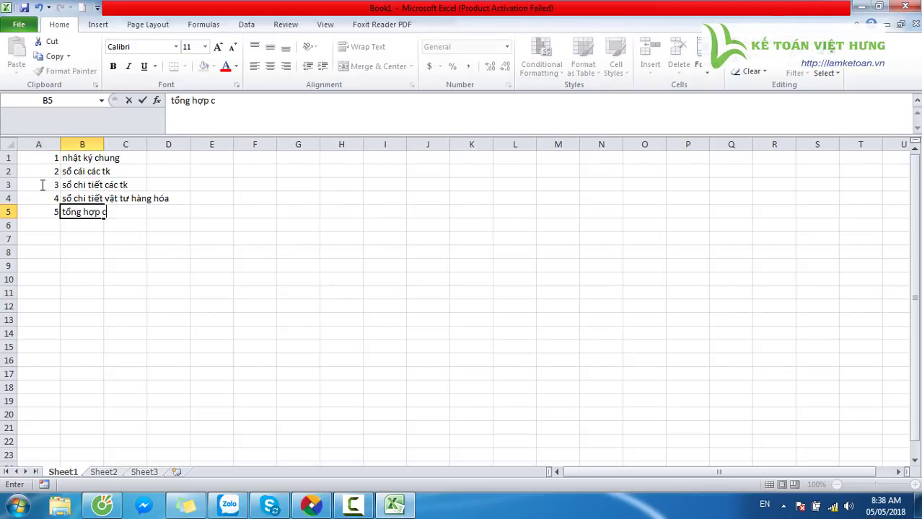
type("ông nợ phải thu")
key("Return")
Add item 6 "tổng hợp công nợ phải trả" and item 7 "tổng hợp tồn kho" to the list
type("6")
key("Tab")
type("tổng hợp công nợ phải trả")
key("Return")
type("7")
key("Tab")
type("tổng hợp tồn kho")
key("Return")
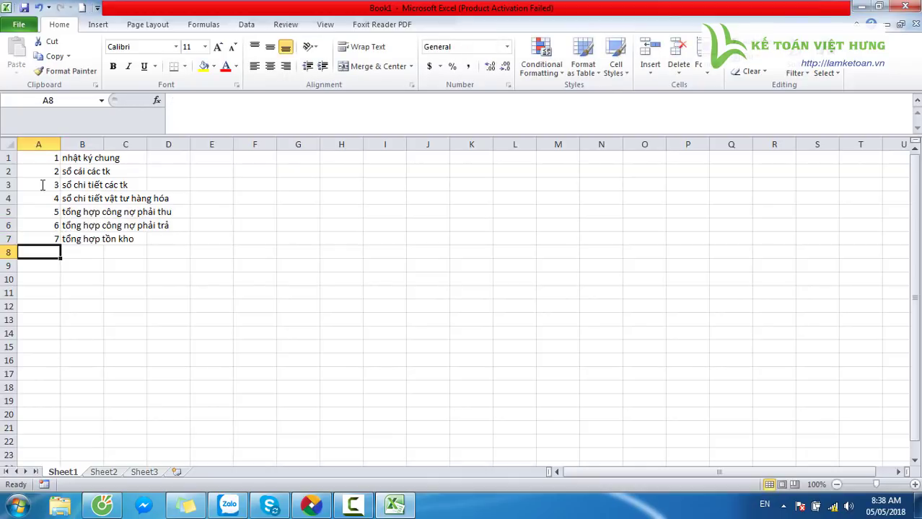
Add item 8 "sổ quỹ tiền mặt, tiền gửi" and item 9 "bảng phân bổ ccdc hàng tháng" to the list
type("8")
key("Tab")
type("soquỹ tiền mặt")
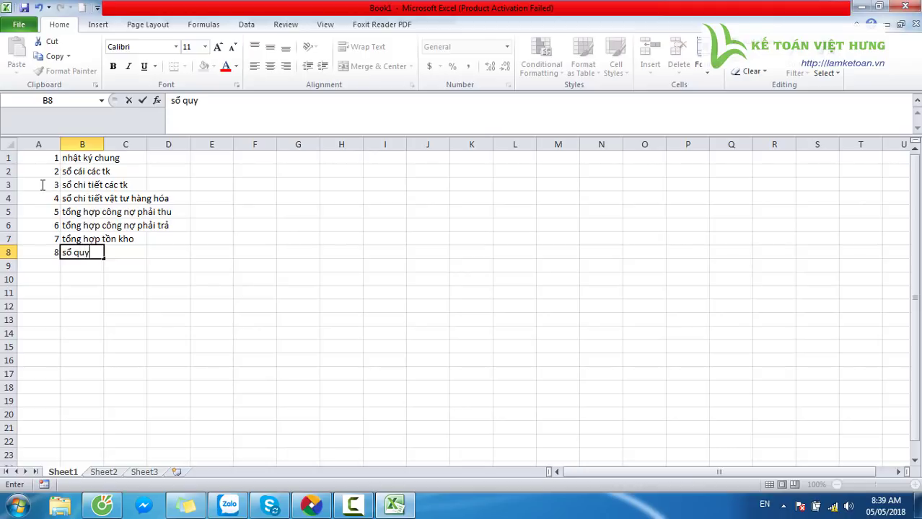
type(", tiền gửi")
key("Return")
type("9")
key("Tab")
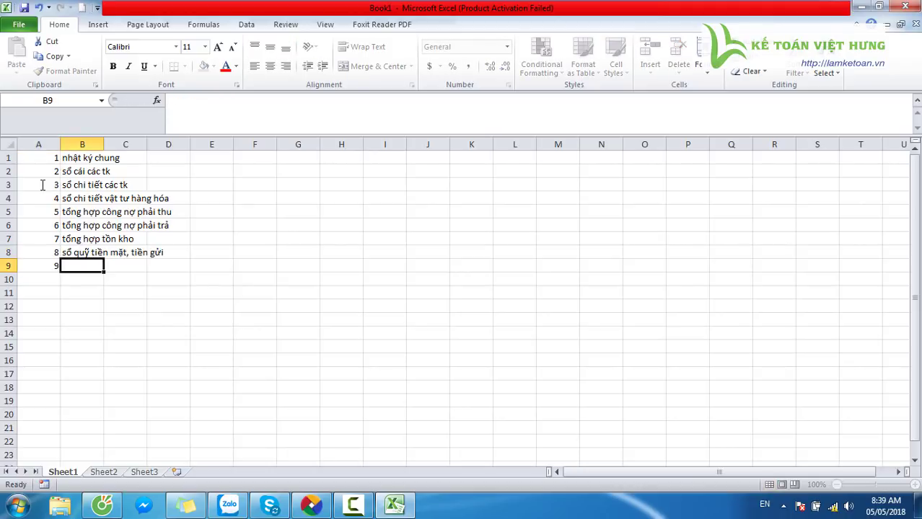
type("bảng phân bổ ")
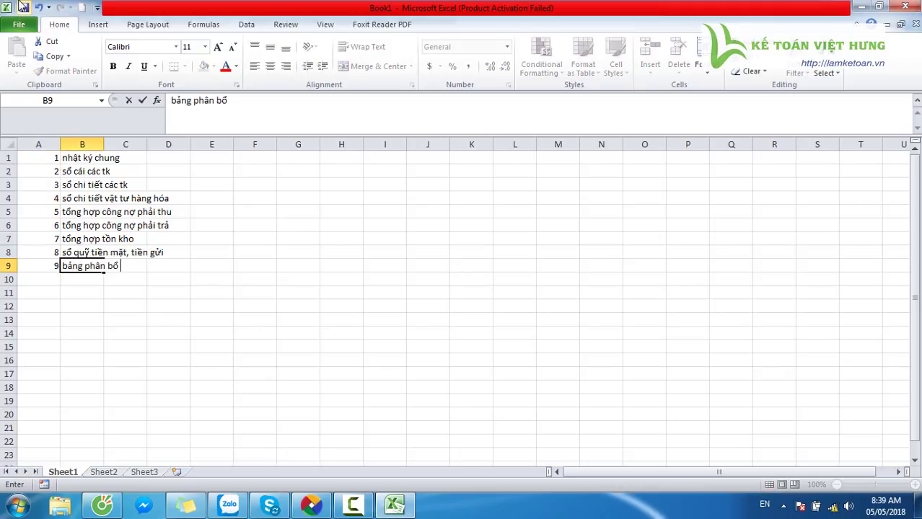
type("ccdc hàng tháng")
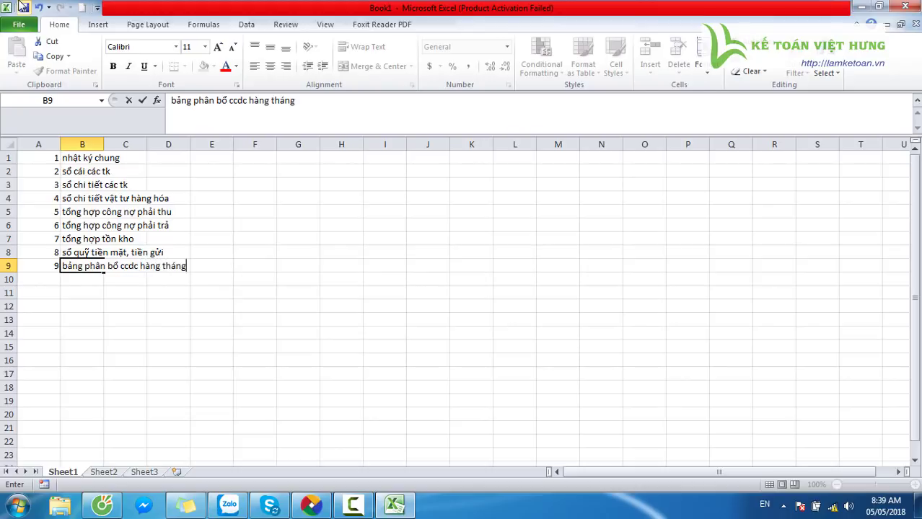
key("Return")
Add item 10 "bảng trích KH TSCĐ hàng tháng" and item 11 "tổng hợp bán hàng" to the list
type("10 bang")
type("r trichs KH TSC")
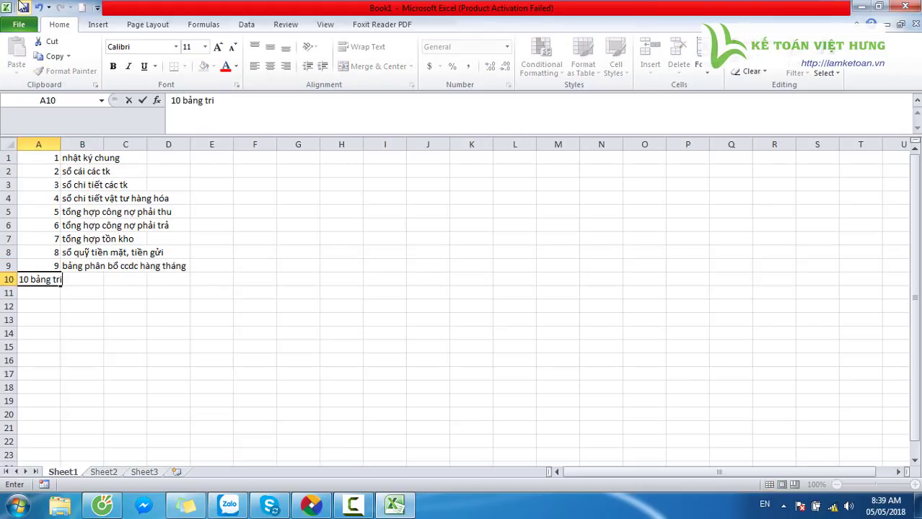
type("Đ")
key("Return")
type("11")
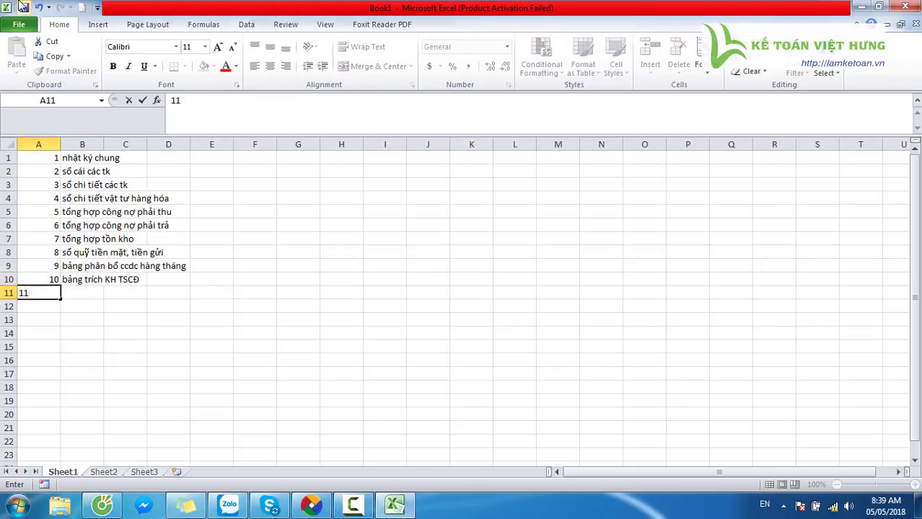
double_click(141, 279)
type("hàng tháng")
left_click(94, 295)
type("tô")
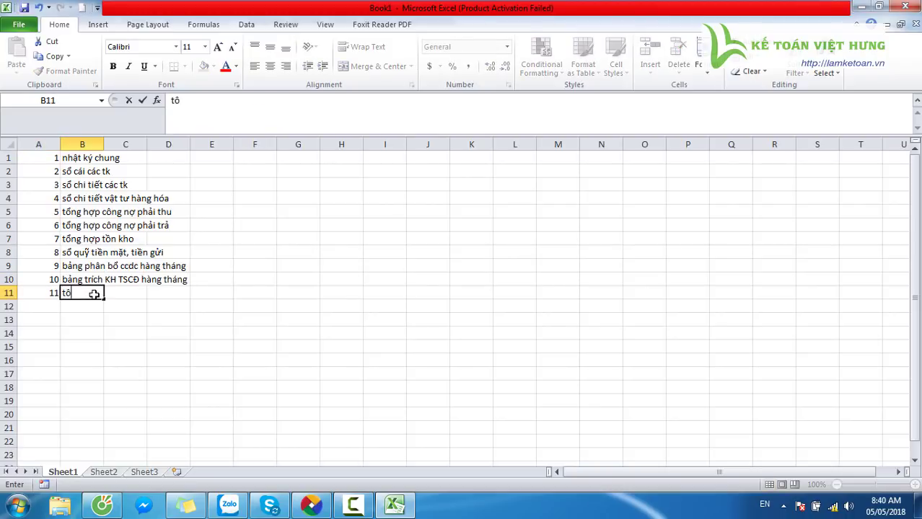
type("ng hợp bán hàng")
key("Return")
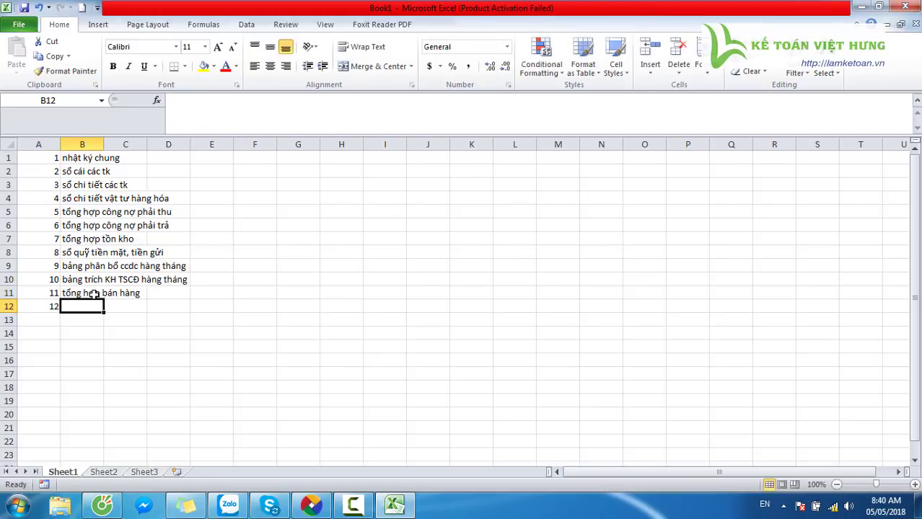
Add item 12 "phiếu thu" and item 13 "phiếu chi" to the list
type("phiếu thu")
key("Return")
type("13")
key("Tab")
type("phiếu chi")
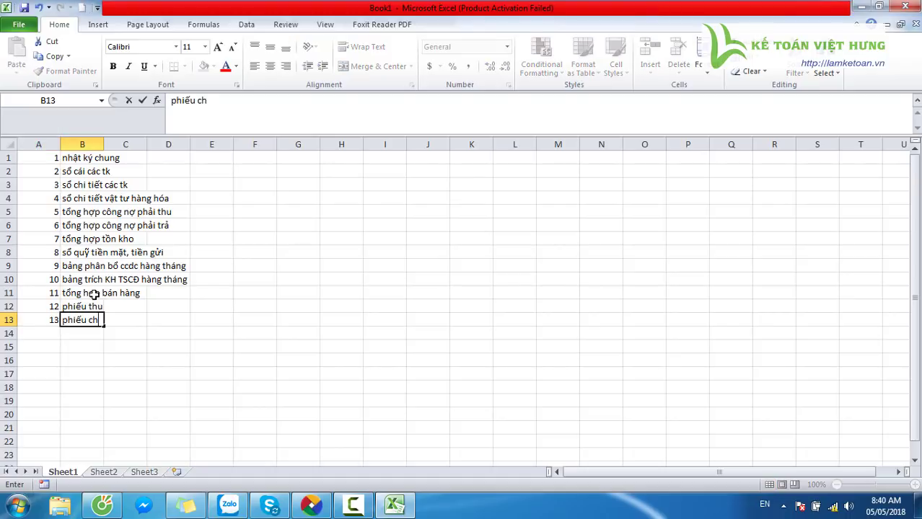
key("Tab")
key("Return")
Add item 14 "phiếu phập kho" and item 15 "phiếu xuất kho" to the list
type("14")
key("Tab")
type("phiếu phập kho")
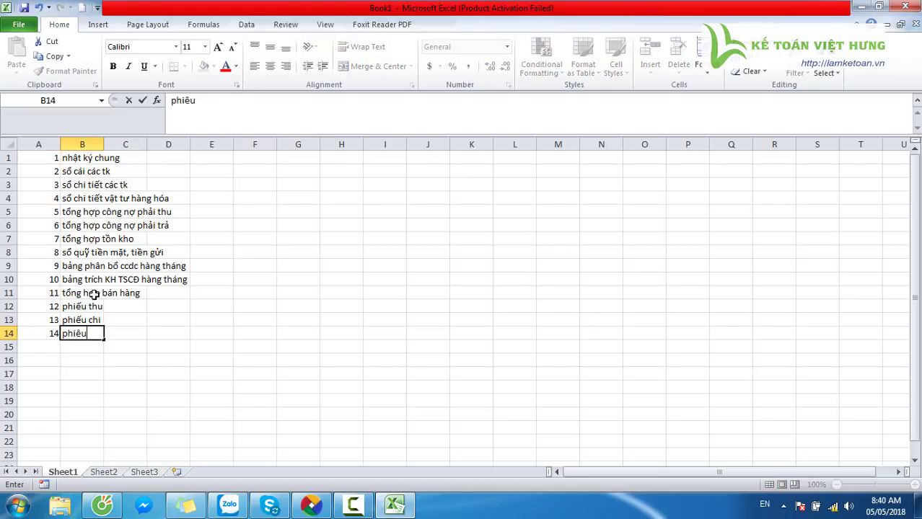
key("Return")
type("15")
key("Tab")
type("phiếu xuất kho")
key("Return")
Add item 16 "bảng lương, bảng chấm công" and item 17 "bộ bctc" to the list
type("16")
key("Tab")
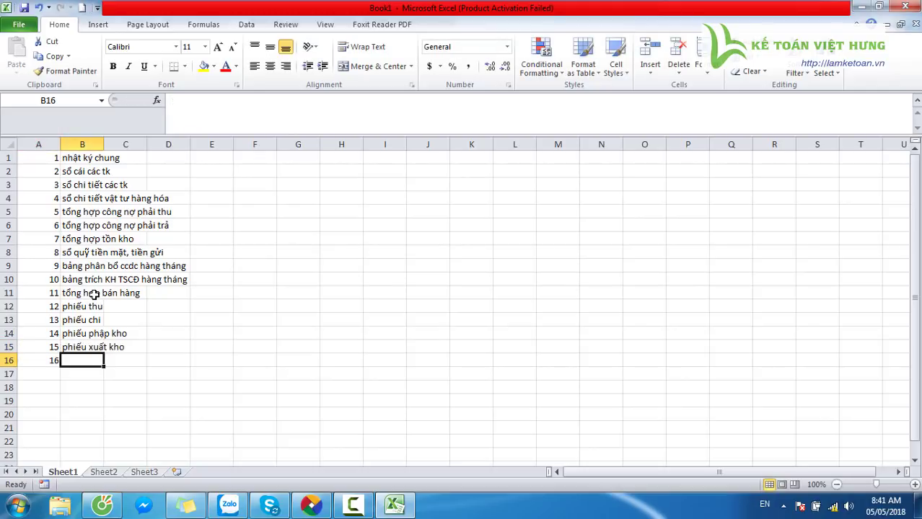
type("bảng lương, bảng chấm công")
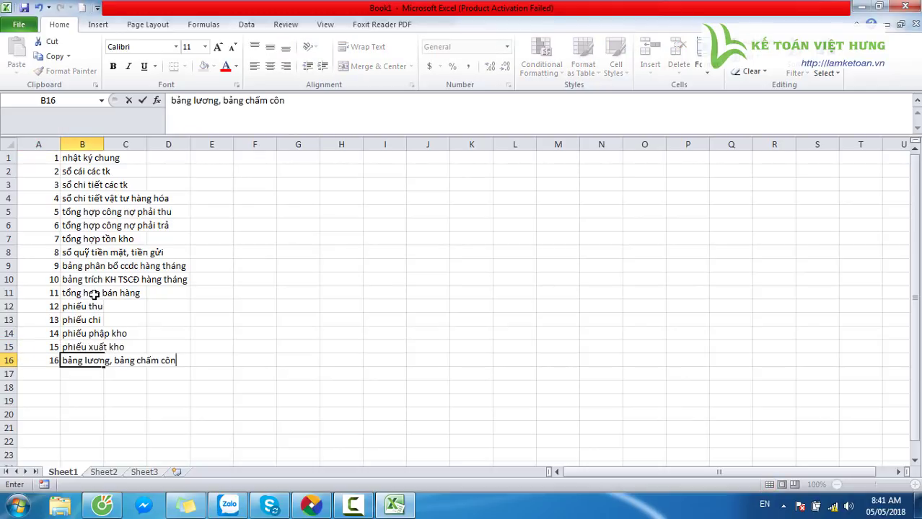
key("Return")
type("17")
key("Tab")
type("bộ bctc")
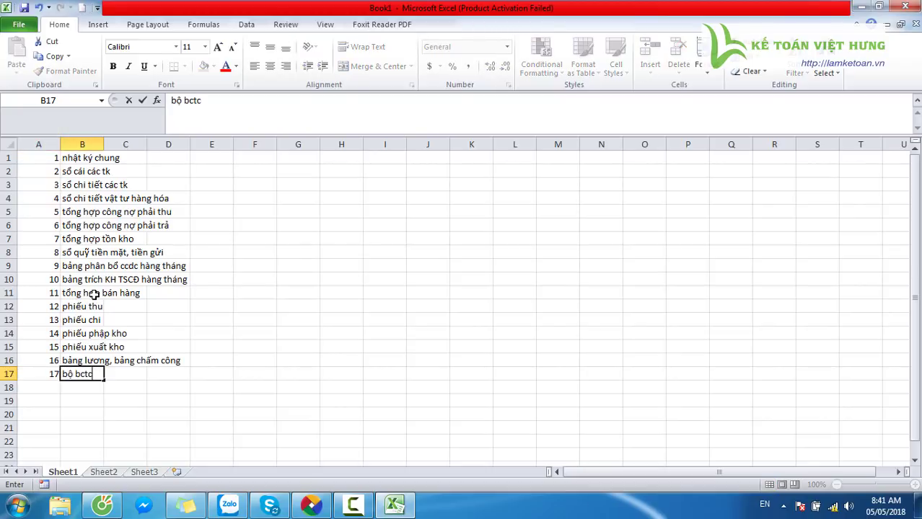
key("Return")
Add items 18 "tờ khai thuế GTGT đã nộp qua mạng hàng quý" and 19 "Báo cáo tình hình sdung hóa đơn qua mạng hàng quý"
type("18")
key("Tab")
type("tờ")
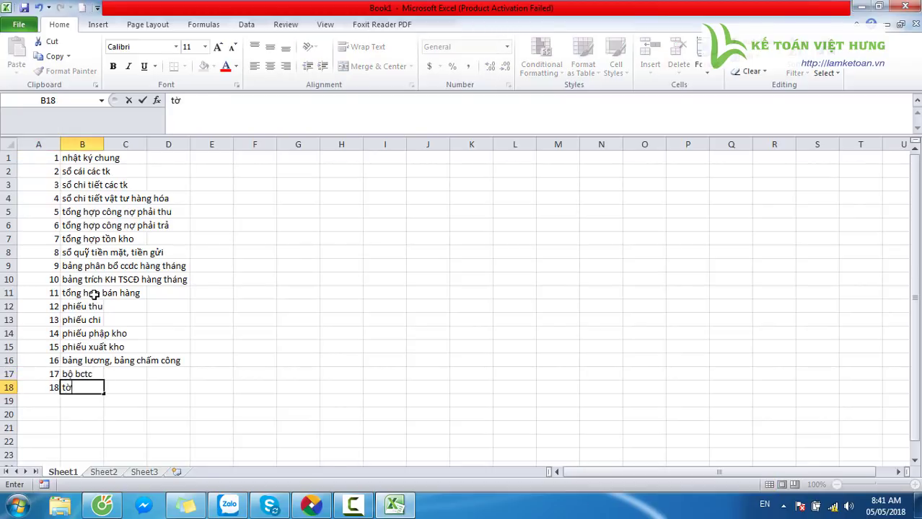
type(" khai thuê GTGT đã nộp qua mạng")
type(" hàng quý")
key("Return")
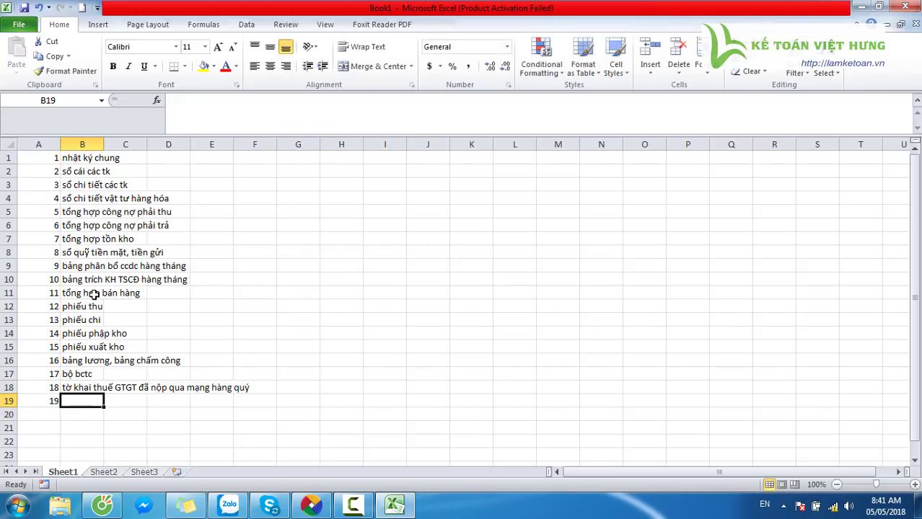
type("Báo cáo tình hình sdung hóa đơn qua mạng hàng quý")
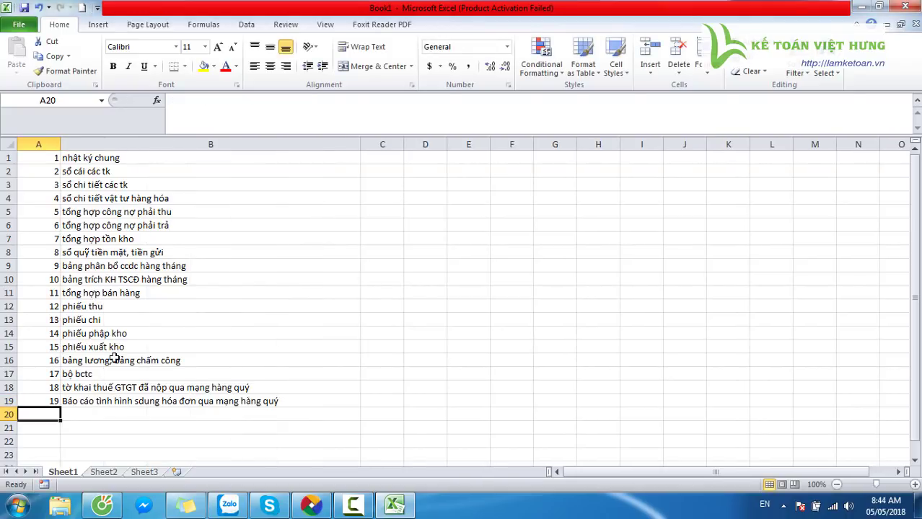
Add item 20 "Báo cáo tổng hợp lãi lỗ theo công trình (xd)" to the list
key("Right")
type("Báo cáo ")
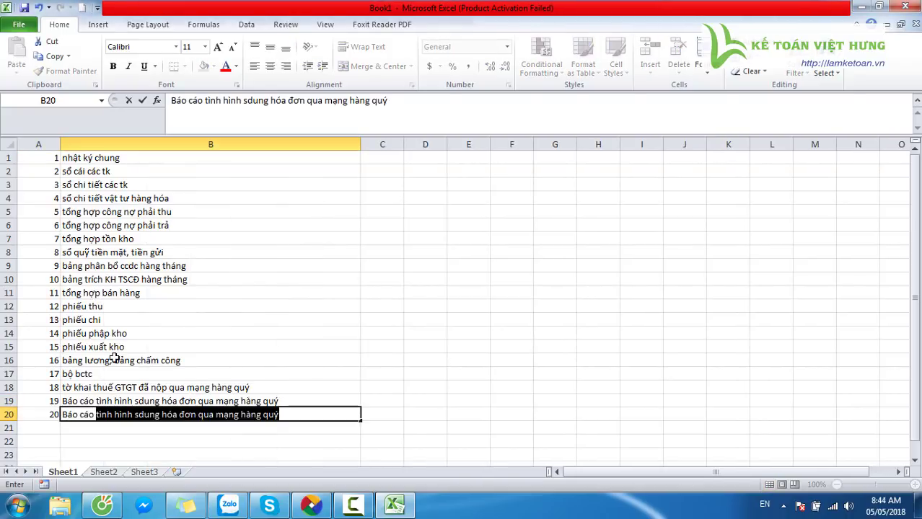
type("tôổng hợp lãi lỗ th")
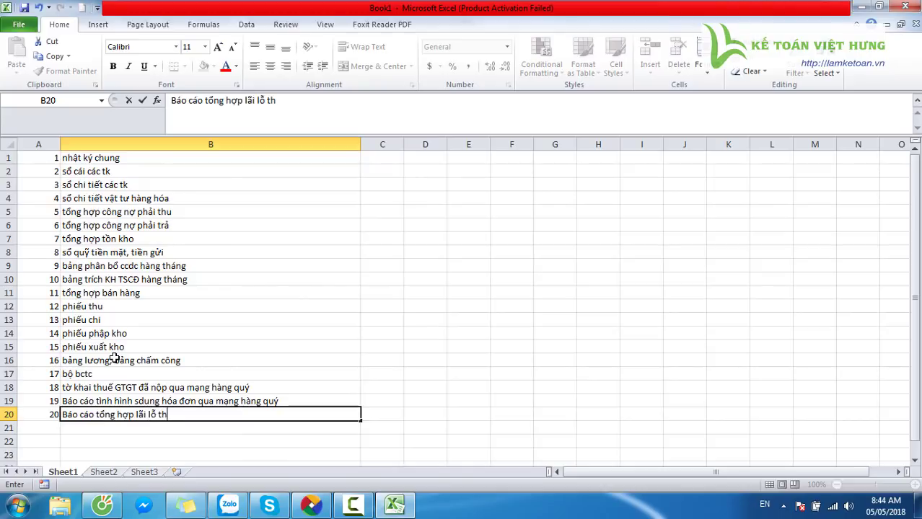
type("eo công trinhf")
type(" (xd)")
key("Return")
Add item 21 "Báo cáo tổng hợp chi phí theo đối tượng tạp hợp chi phí (gthanh theo PP giản đơn)" to the list
type("21")
key("Right")
type("Báo cáo")
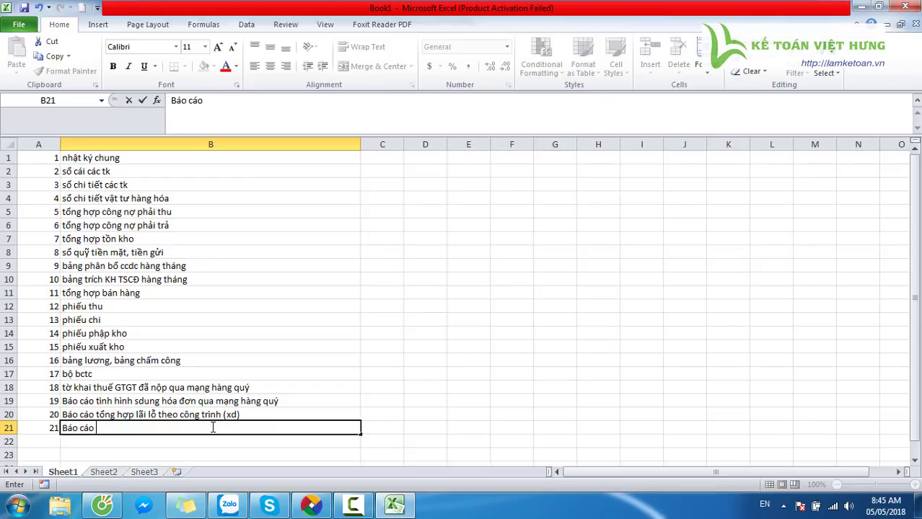
type(" tổng hợp chi phí theo ")
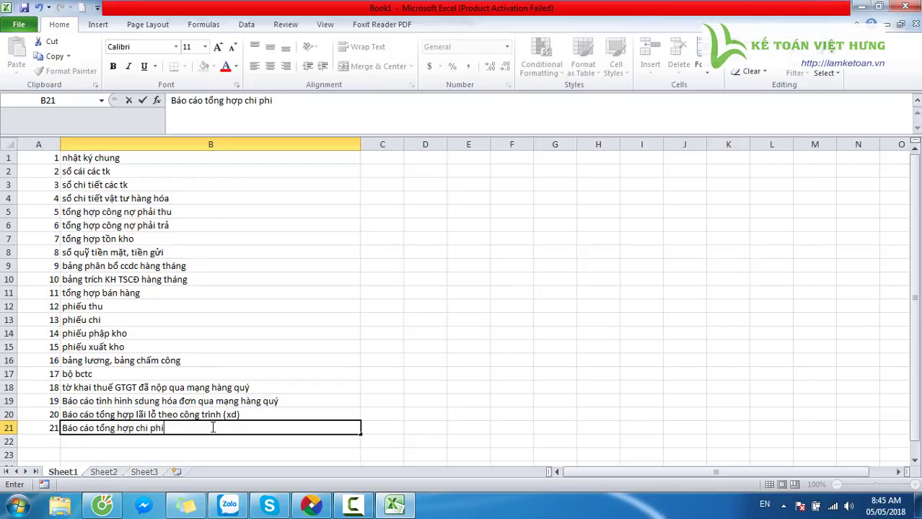
type("đối tượng tạp hợp chi phí")
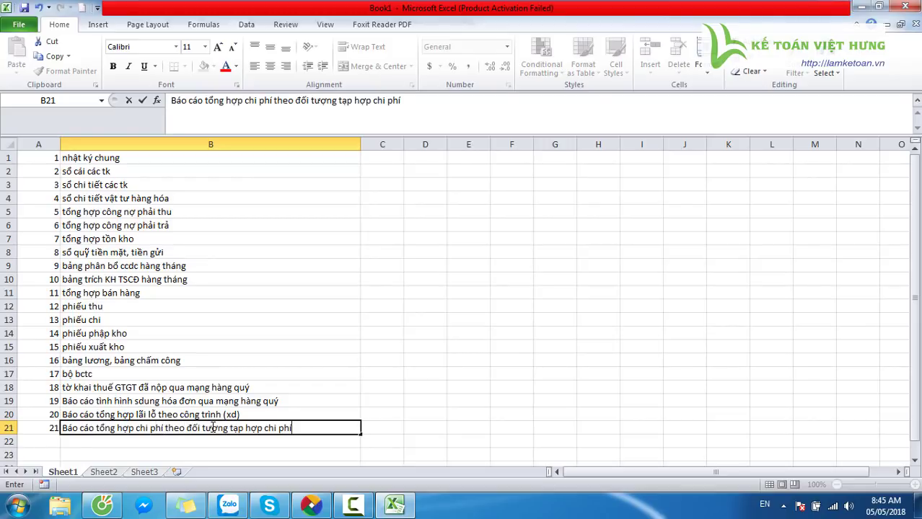
type(" (gthanh theo PP giản đơn)")
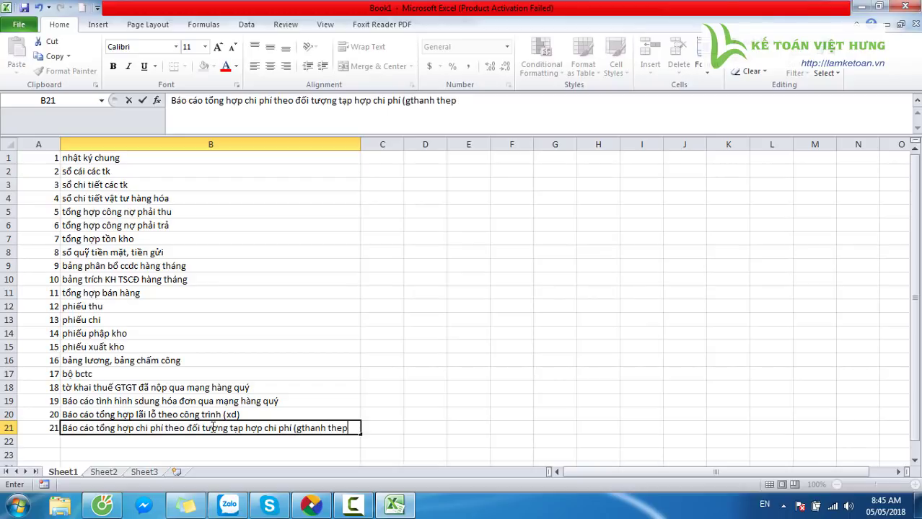
key("Return")
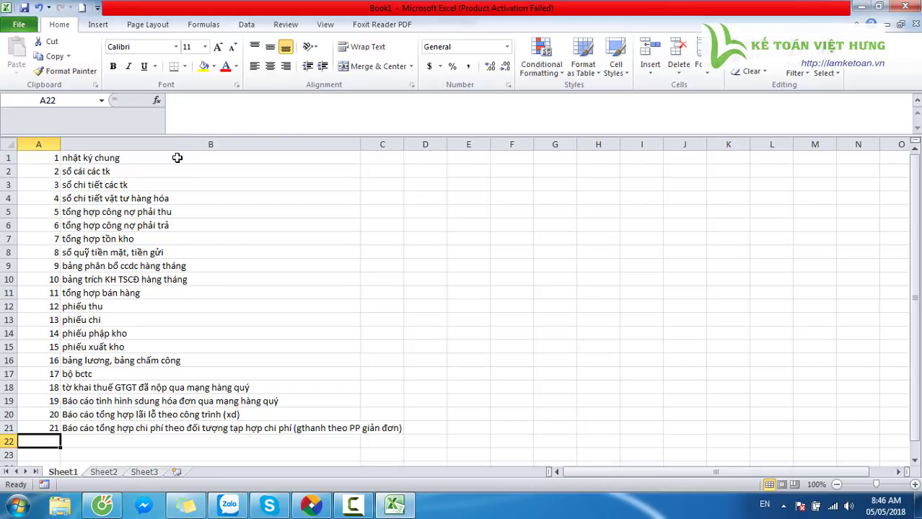
Switch to MISA SME.NET, filter the full report list by the name "nhật ký chung" and open the report Sổ nhật ký chung
left_click(316, 511)
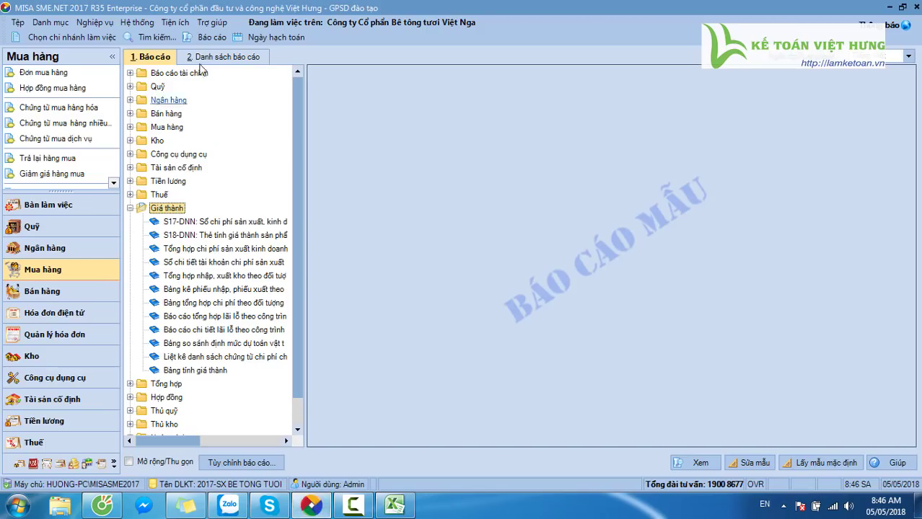
left_click(244, 59)
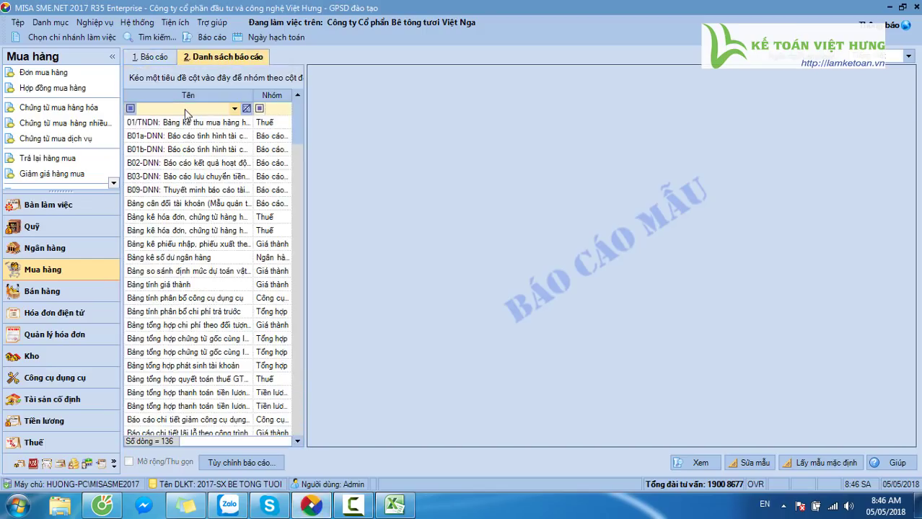
type("nhật ký chung")
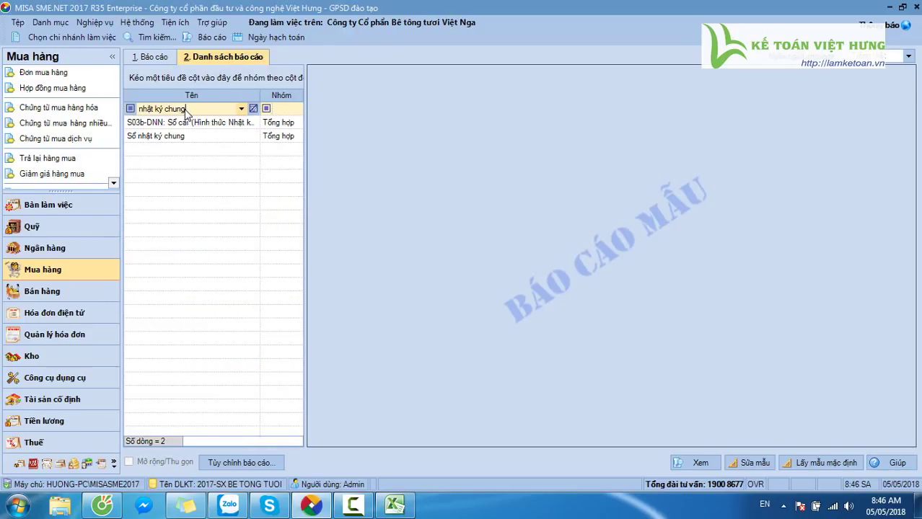
left_click(166, 140)
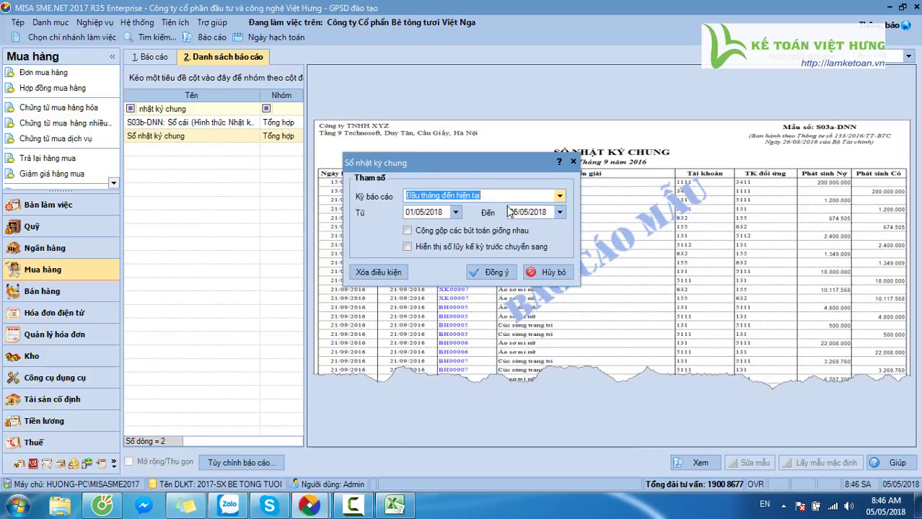
Generate the Sổ nhật ký chung for the period Năm trước, from 01/01/2017 to 31/12/2017
left_click(440, 195)
left_click(436, 238)
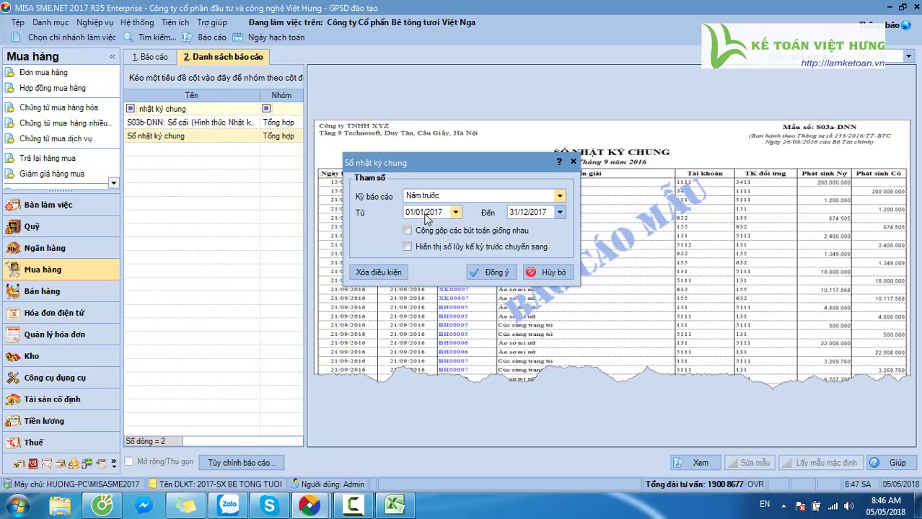
left_click(432, 213)
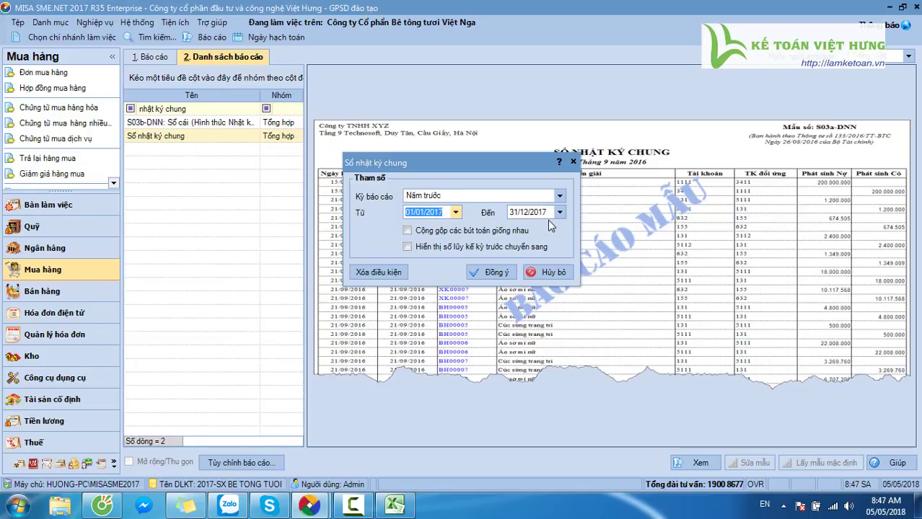
left_click(550, 213)
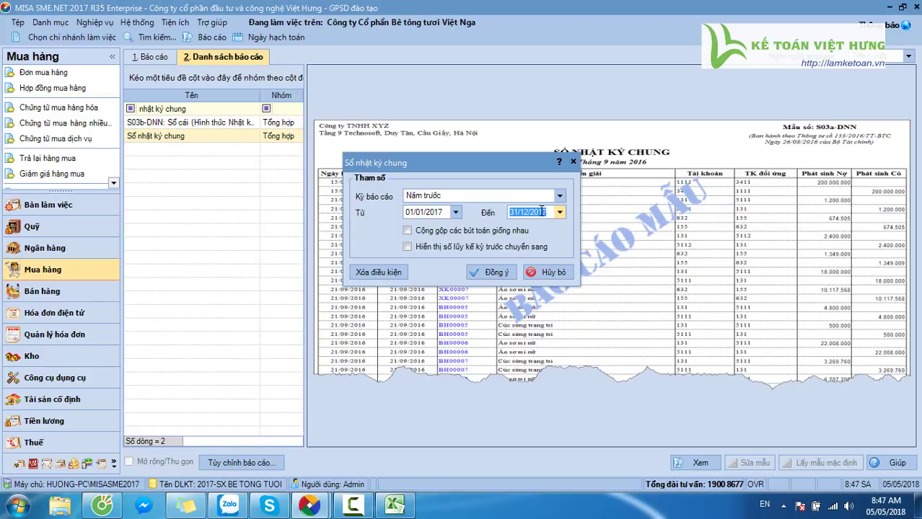
left_click(490, 274)
Set the journal's paper size to A4 - Ngang in the print customization and open its print preview
left_click(386, 346)
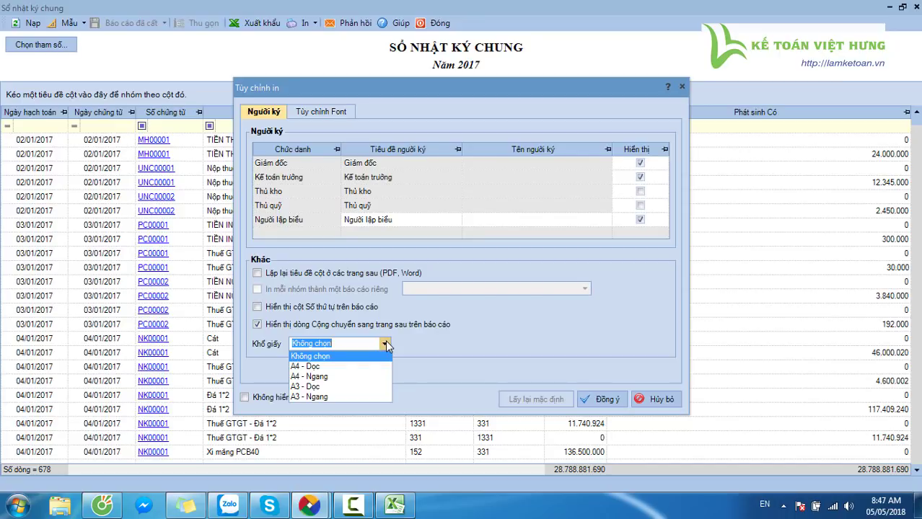
left_click(342, 377)
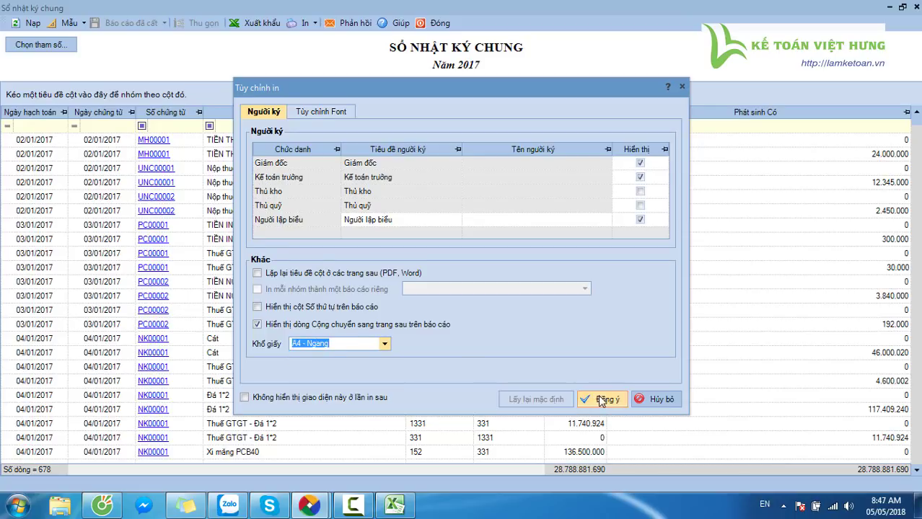
left_click(605, 399)
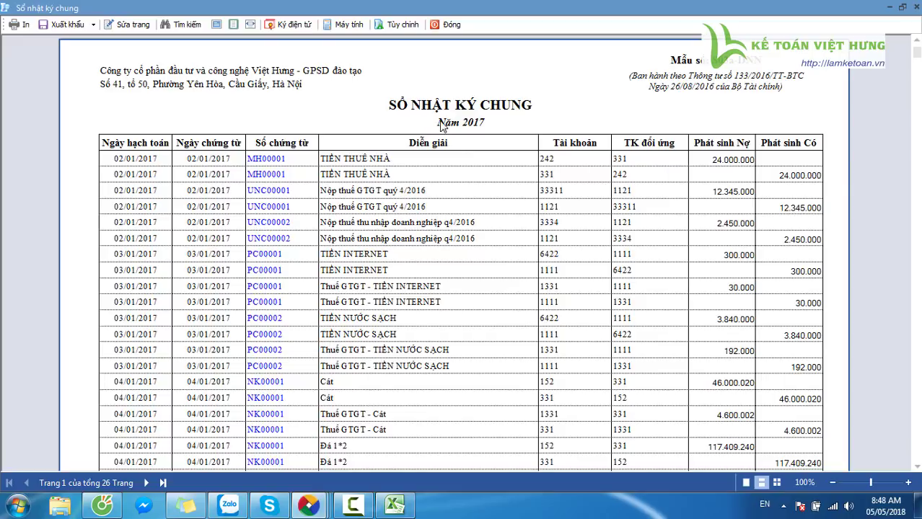
Look through the pages of the 2017 general journal preview, examining the entries and the totals carried forward between pages
scroll(447, 127, "down", 15)
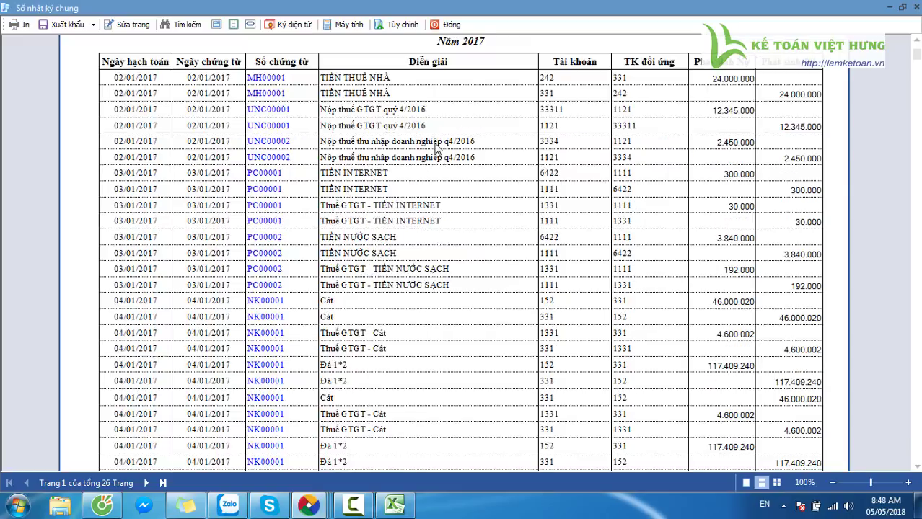
scroll(448, 202, "down", 20)
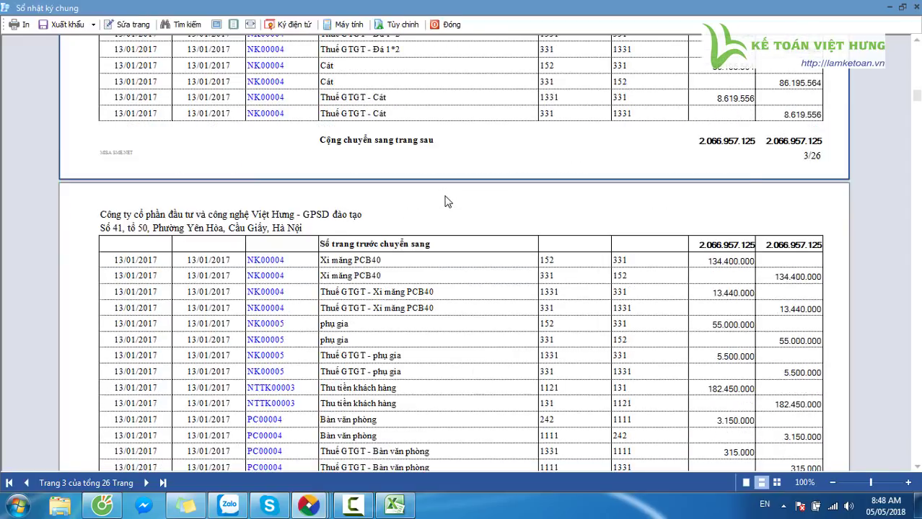
scroll(447, 202, "down", 20)
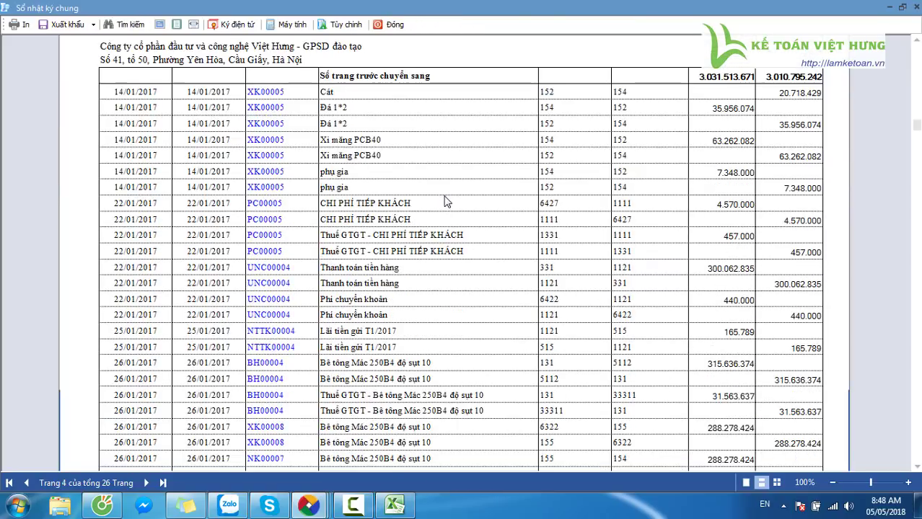
scroll(447, 202, "down", 15)
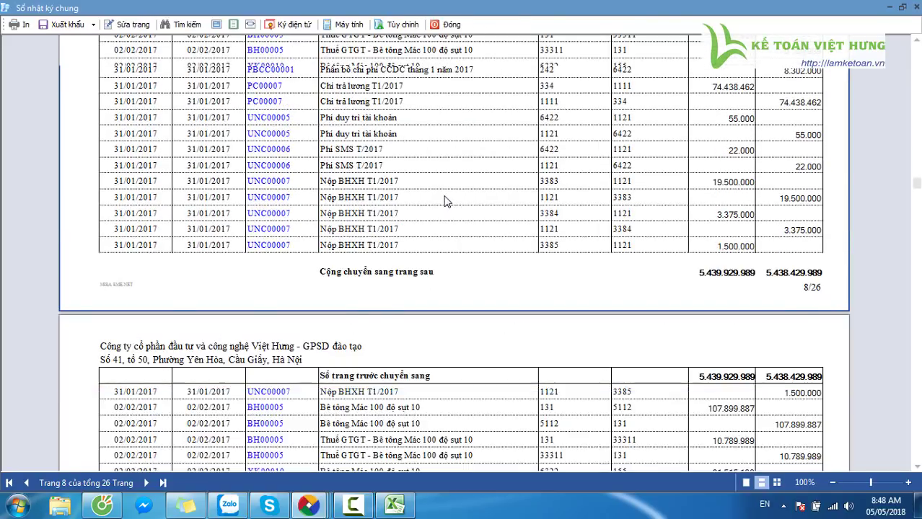
scroll(447, 202, "down", 3)
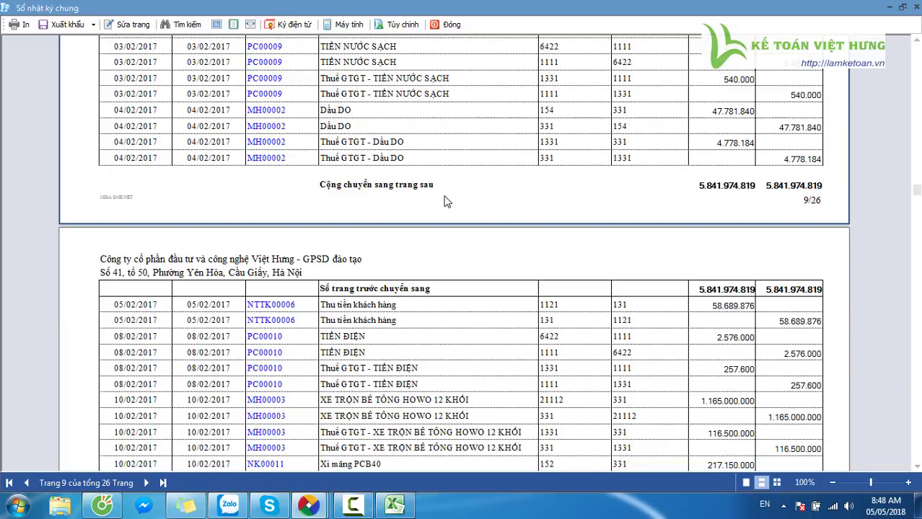
scroll(445, 202, "down", 3)
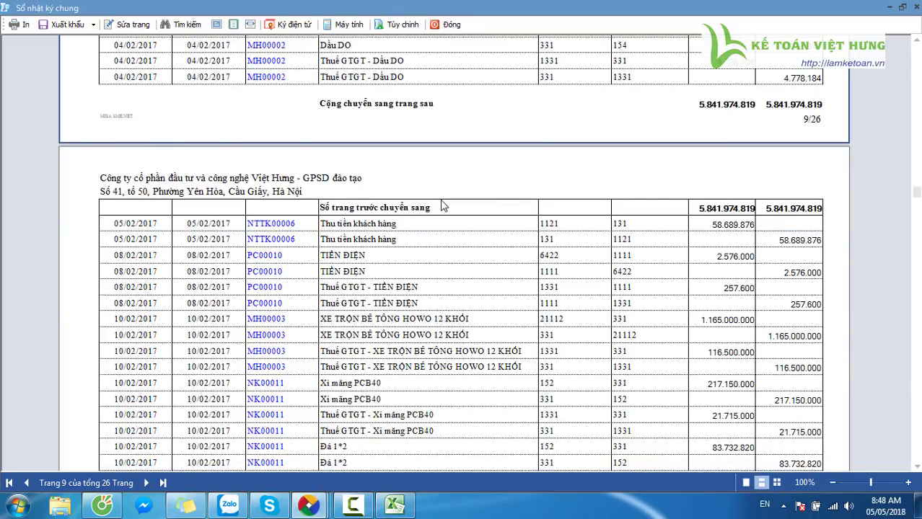
scroll(442, 207, "up", 3)
scroll(442, 207, "up", 20)
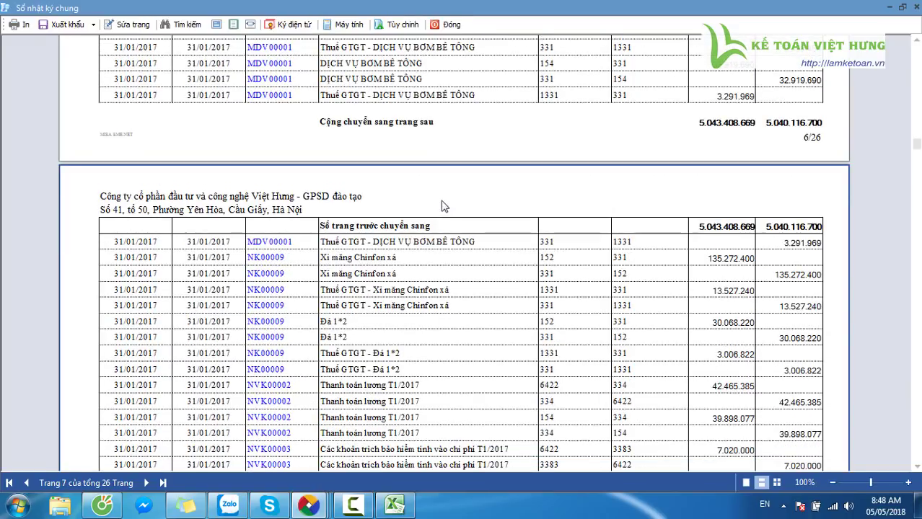
scroll(443, 207, "down", 20)
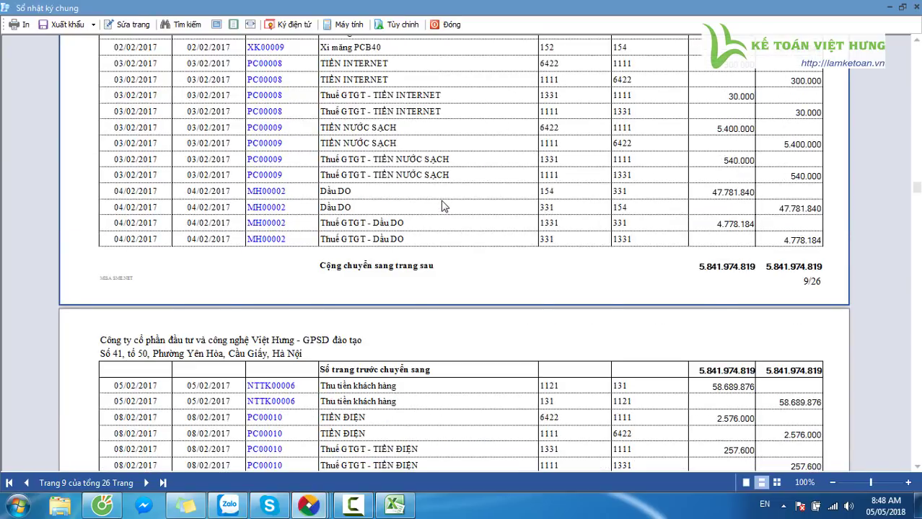
scroll(443, 206, "down", 10)
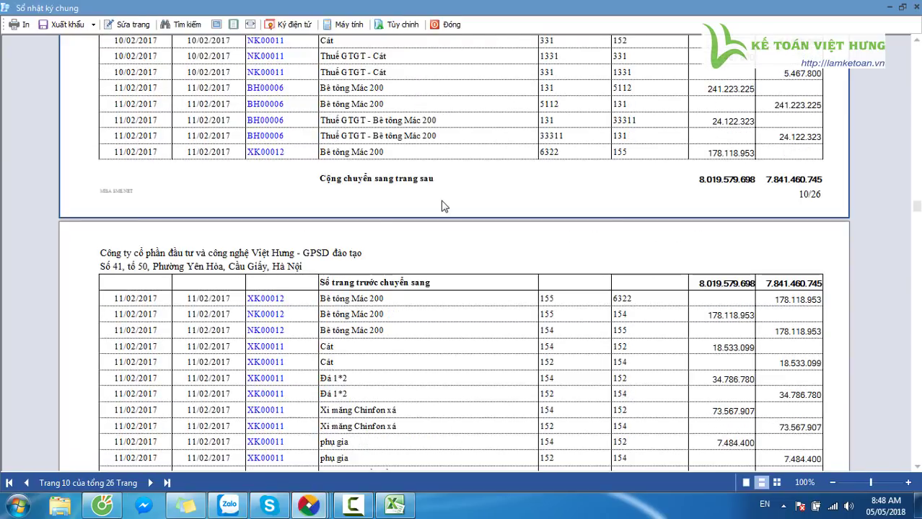
scroll(443, 206, "down", 3)
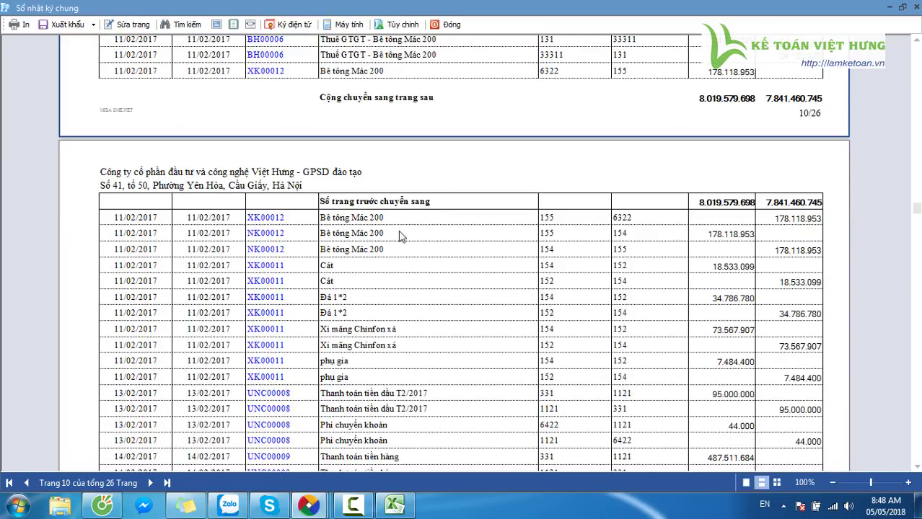
scroll(402, 237, "down", 20)
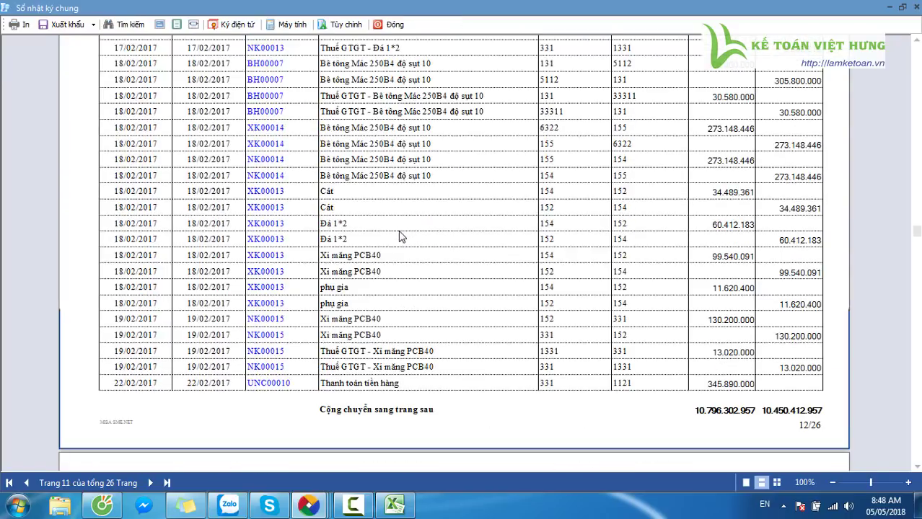
scroll(408, 233, "up", 20)
Check which printers are available for printing the journal, and close the print settings without printing
left_click(6, 26)
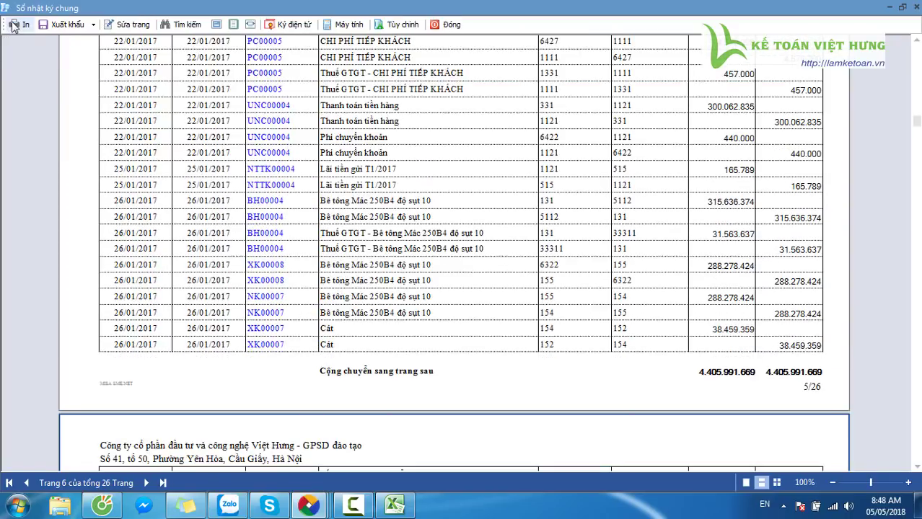
left_click(515, 134)
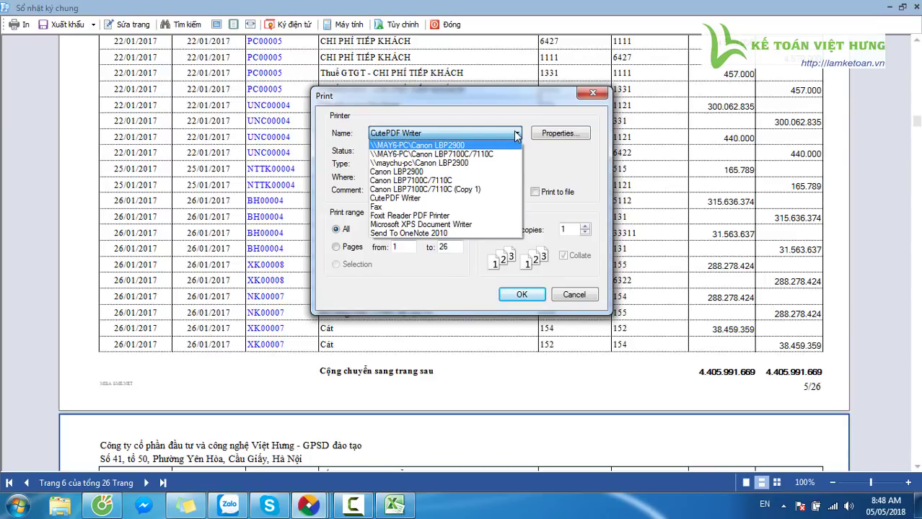
left_click(574, 297)
left_click(574, 296)
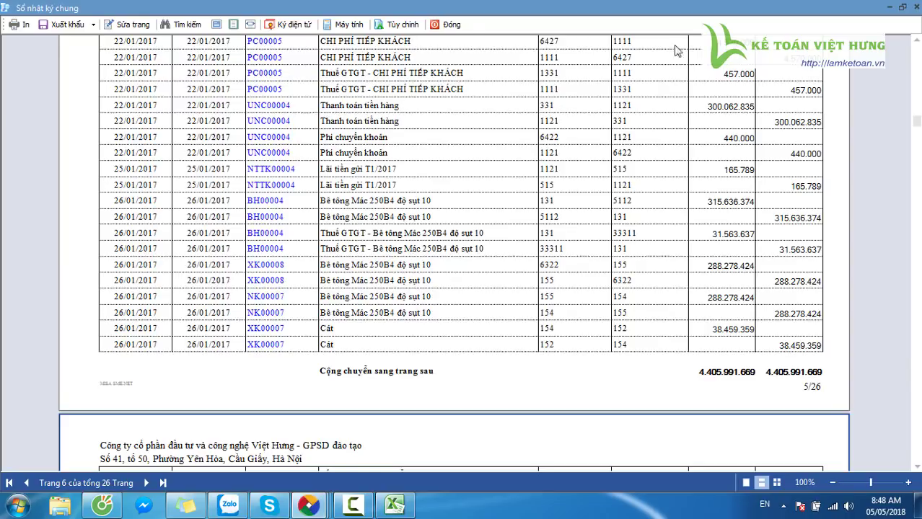
Start exporting the journal as a Microsoft Excel file
left_click(43, 29)
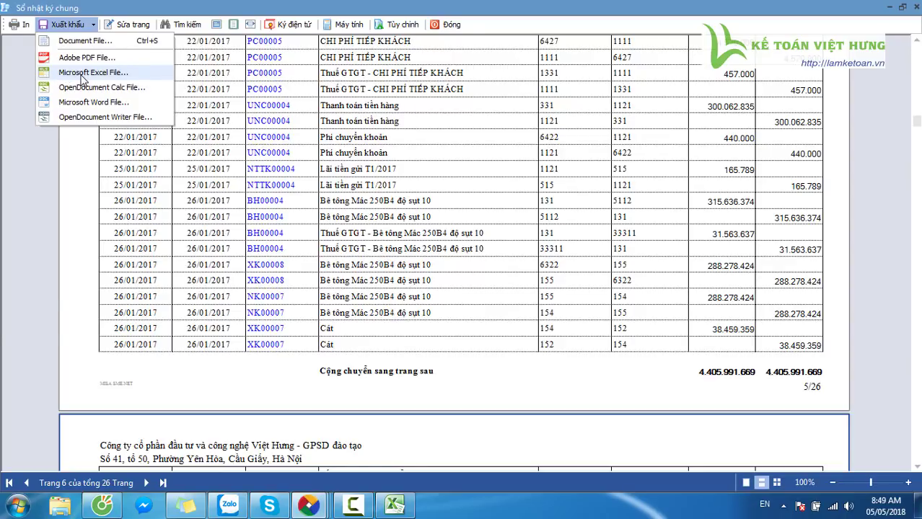
left_click(81, 75)
scroll(72, 159, "down", 4)
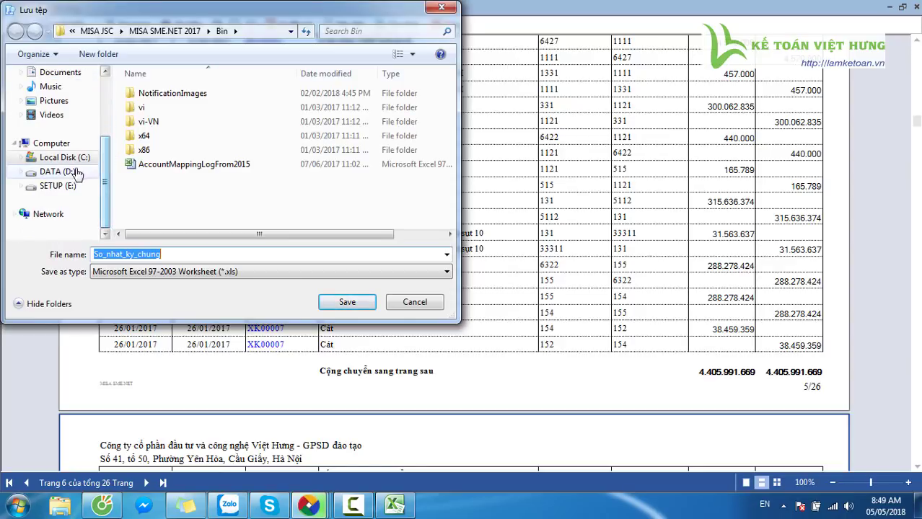
Create the folder SO SACH2017-VIET HUNG on drive D, and save the exported journal there as So_nhat_ky_chung without opening it
left_click(64, 172)
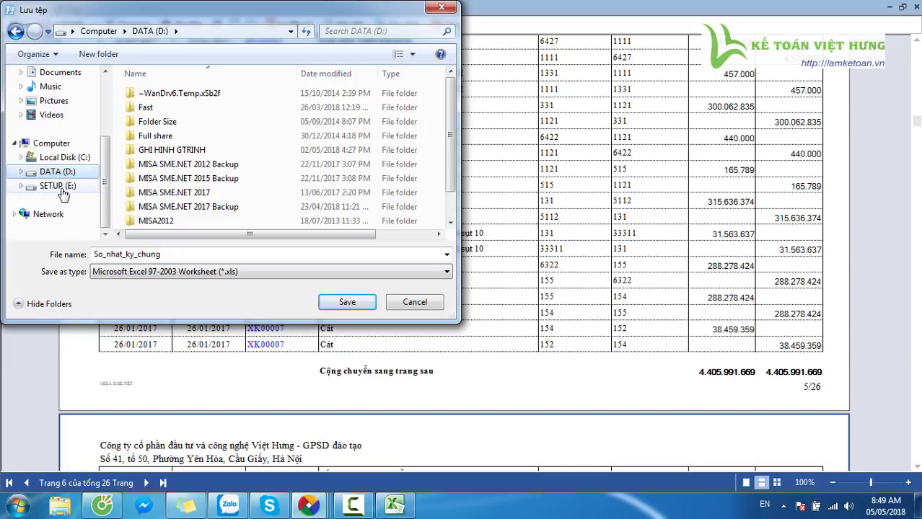
right_click(267, 96)
mouse_move(324, 239)
left_click(445, 244)
type("SO SACH2017-VIET HUNG")
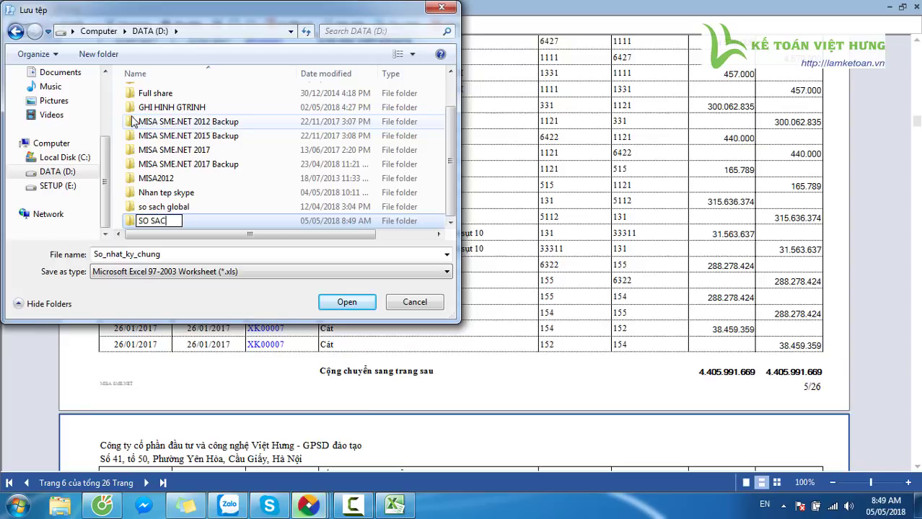
left_click(345, 301)
left_click(346, 302)
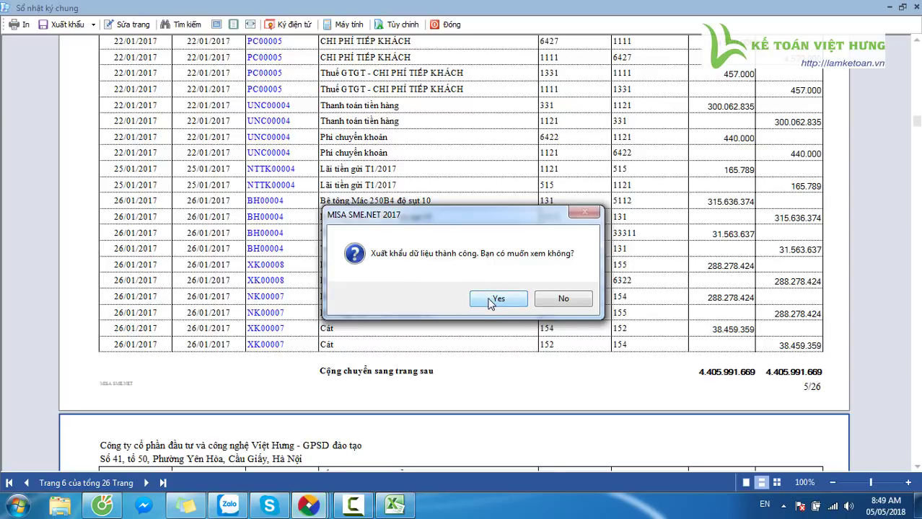
left_click(562, 301)
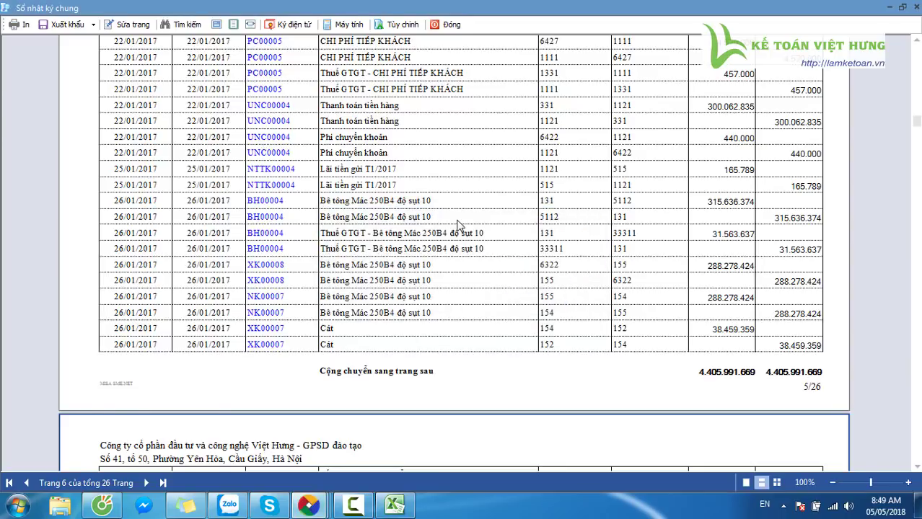
Check the book list in Excel for the item after the general journal, and return to MISA SME.NET
key("alt+Tab")
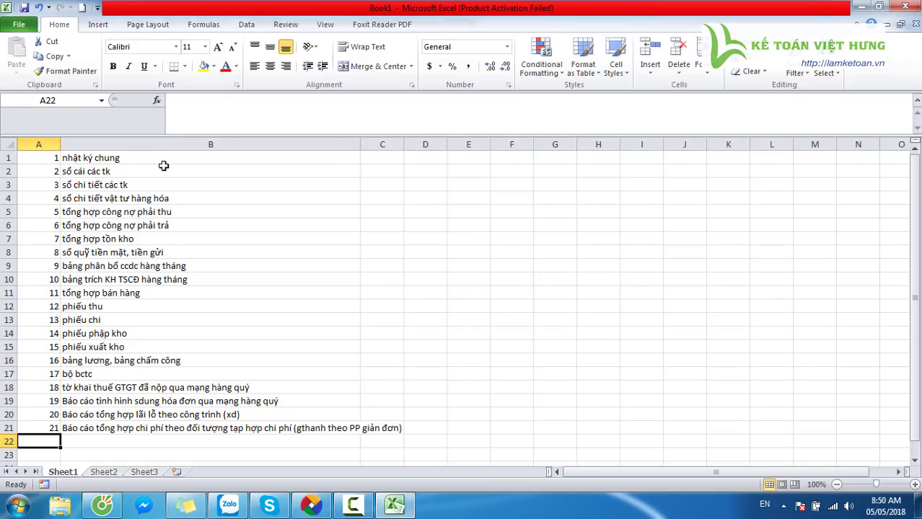
left_click(143, 172)
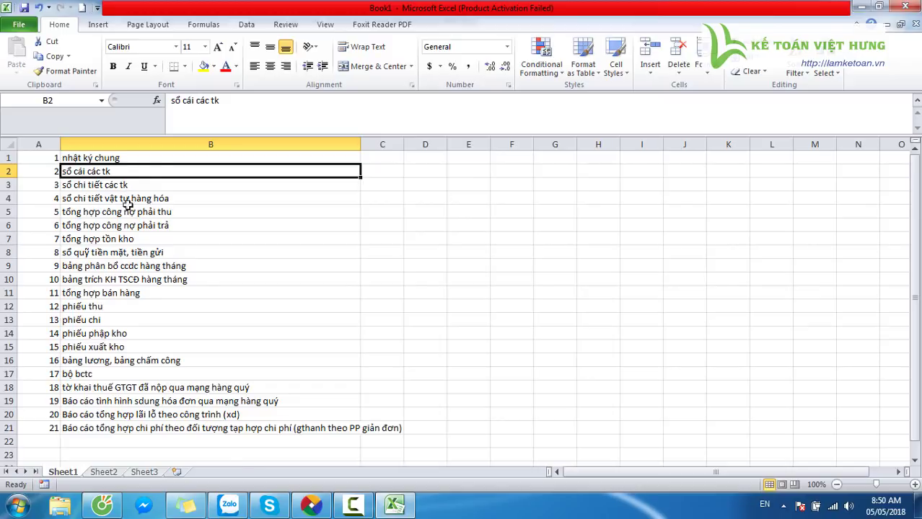
left_click(311, 505)
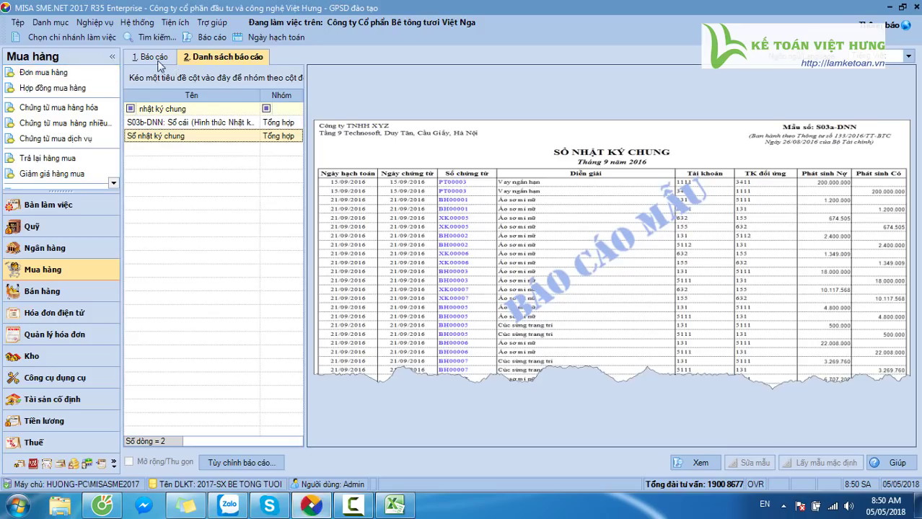
Generate the report F01-DNN: Bảng cân đối tài khoản for the year 2017 from the financial reports group
left_click(153, 57)
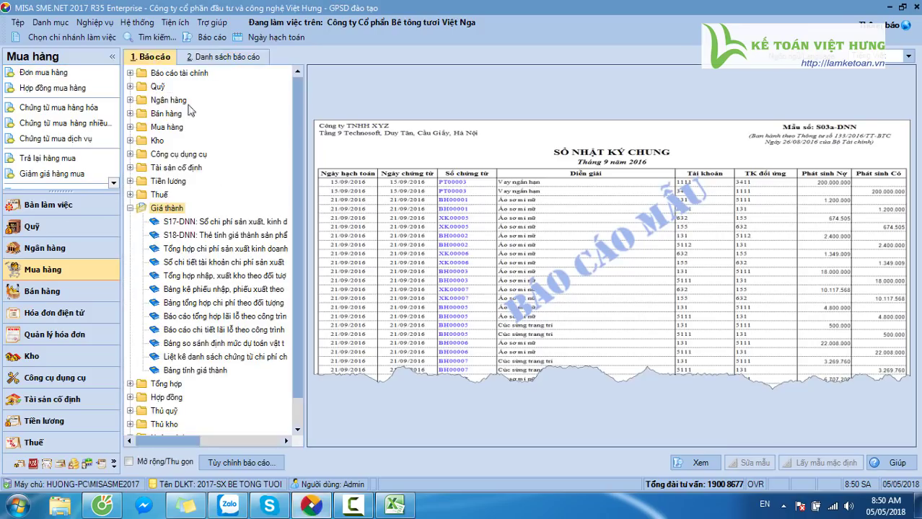
left_click(130, 73)
double_click(216, 100)
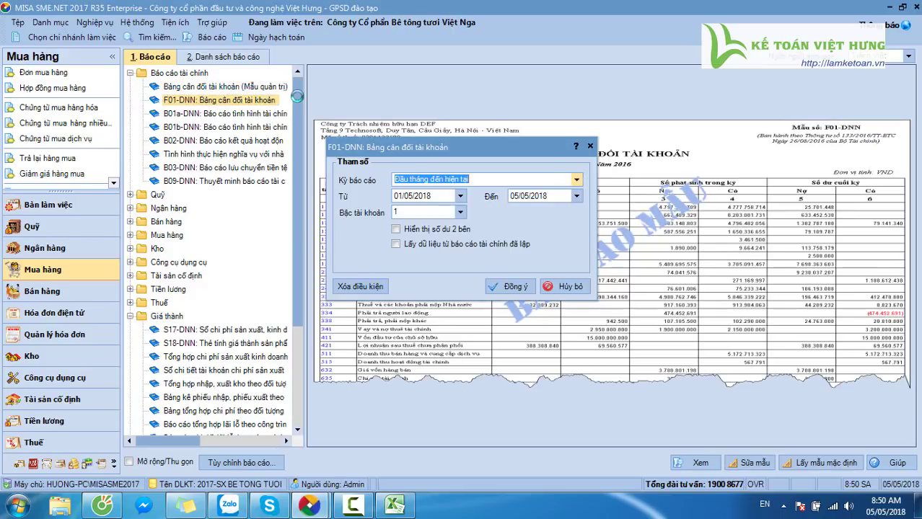
key("Return")
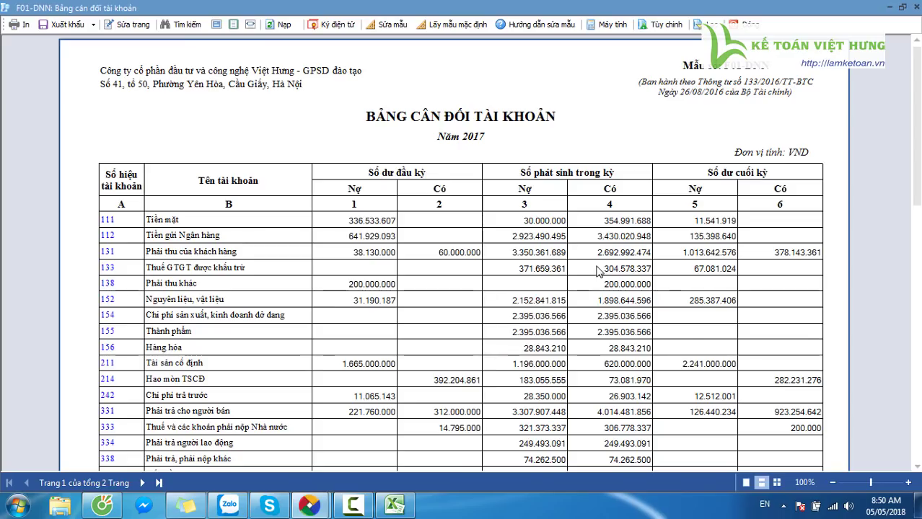
Export the trial balance to Excel as F01_DNN_Bang_can_doi_tai_khoan, and open the file to review its list of accounts
left_click(58, 28)
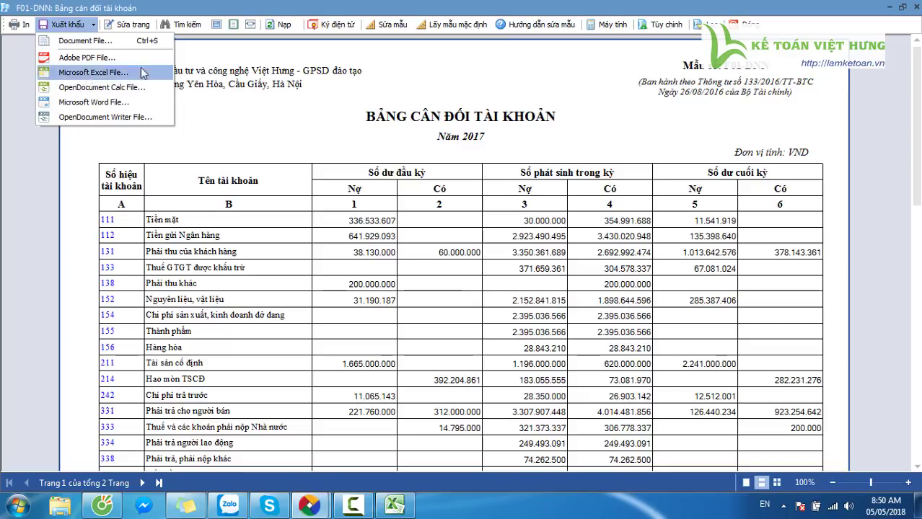
left_click(54, 68)
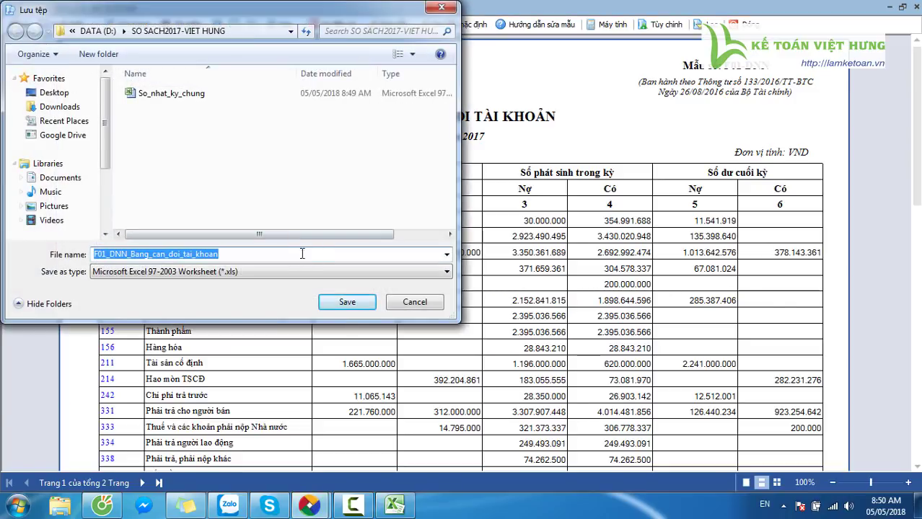
left_click(346, 301)
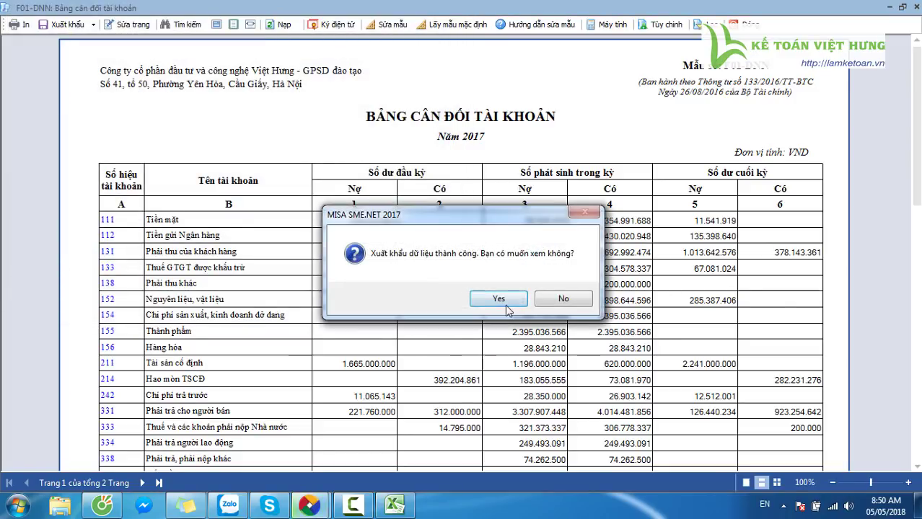
left_click(508, 308)
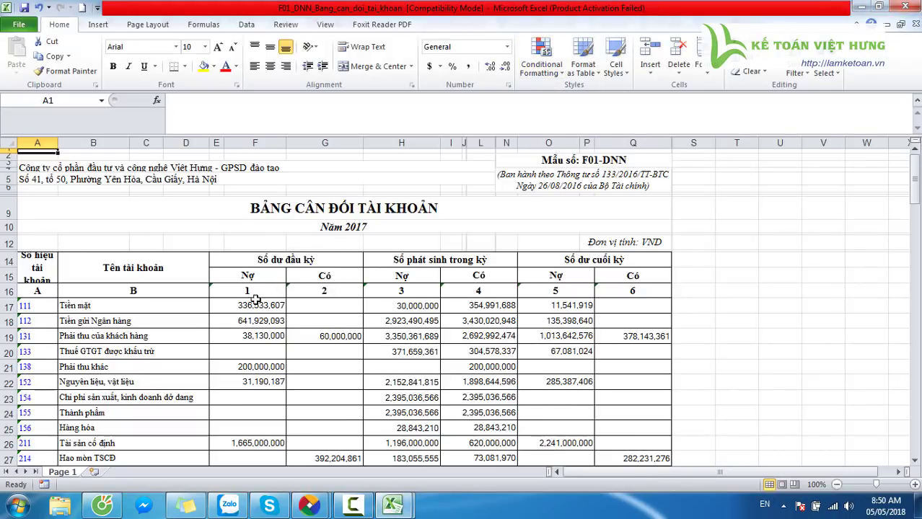
scroll(256, 300, "down", 1)
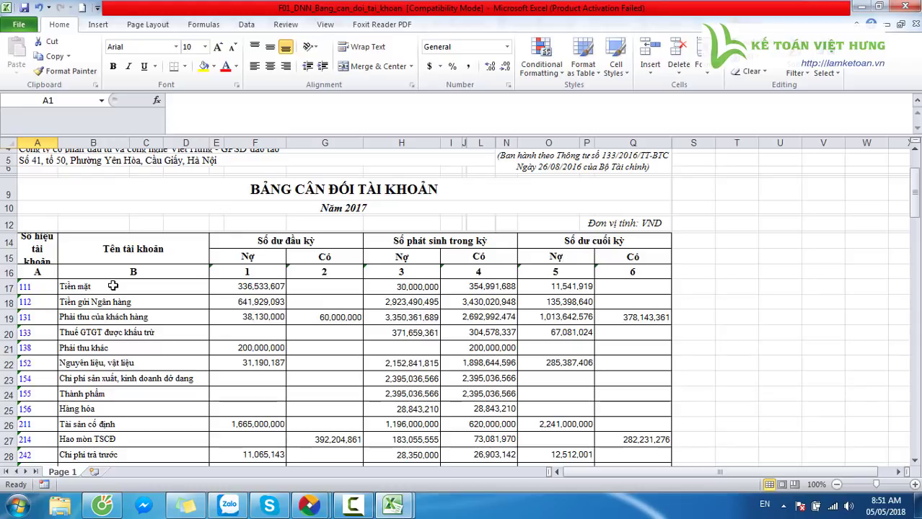
left_click(49, 287)
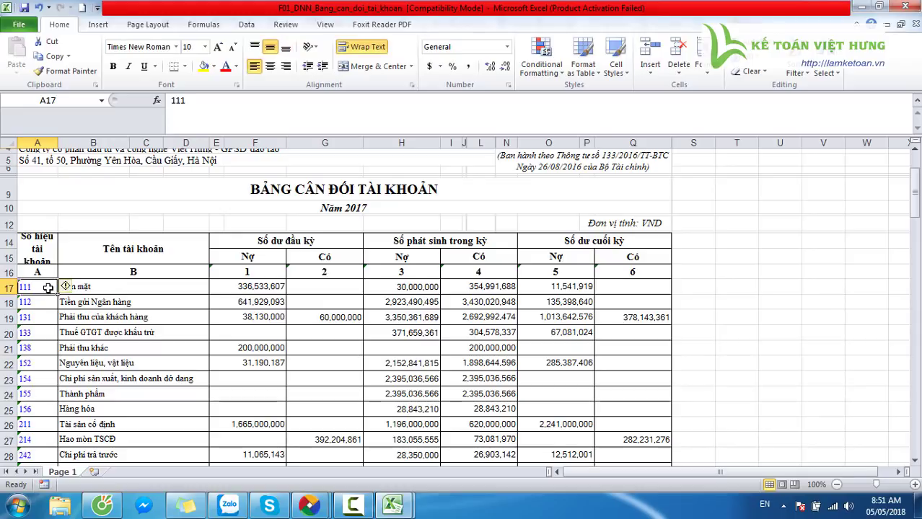
scroll(172, 294, "down", 1)
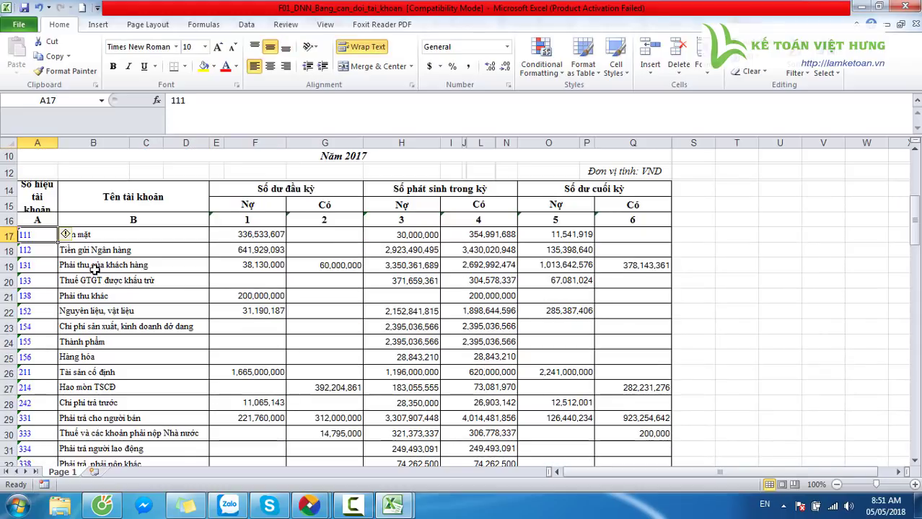
scroll(187, 237, "up", 1)
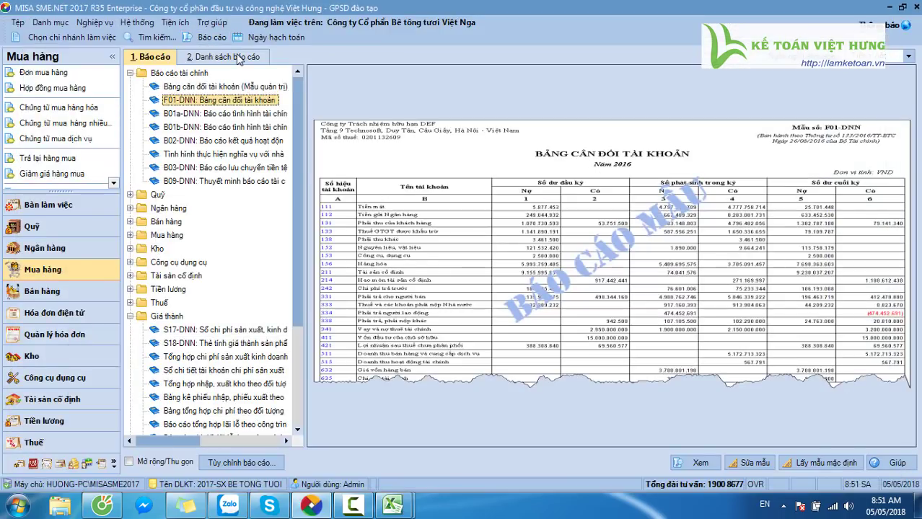
Filter the report list by "sổ cái" and open the parameters of the S03b-DNN general ledger (Hình thức Nhật ký chung)
left_click(237, 60)
left_click(193, 108)
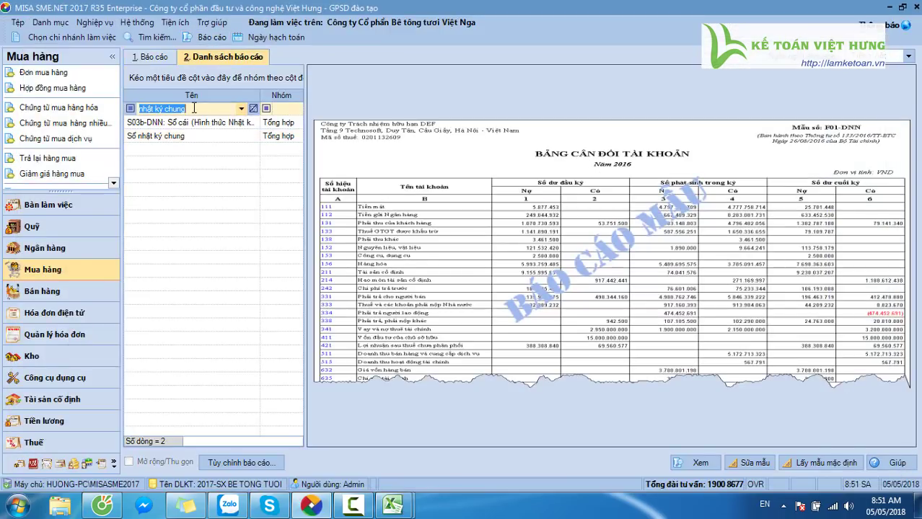
type("sổ cái")
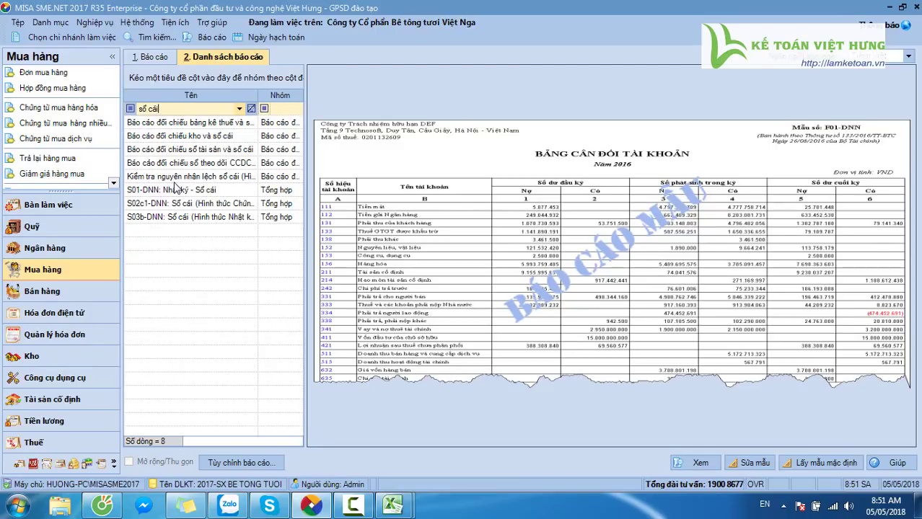
left_click(164, 219)
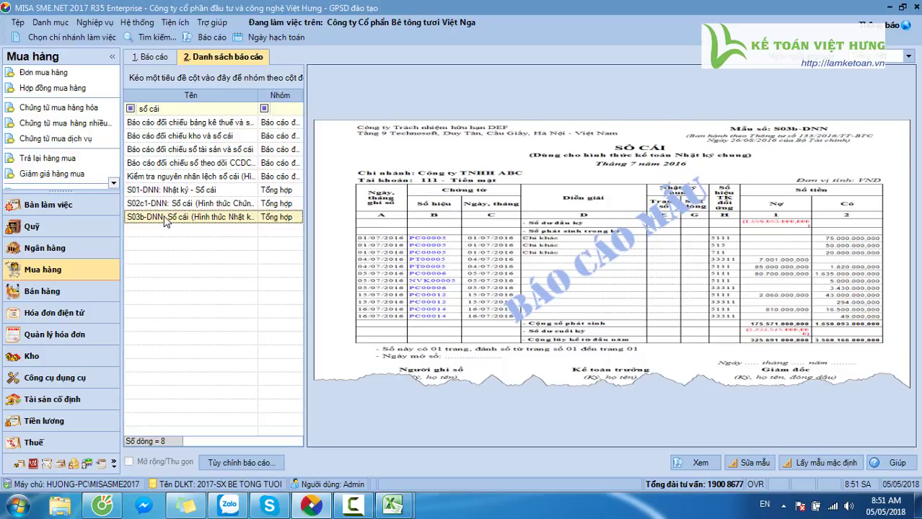
double_click(165, 219)
Generate the general ledger for account 111 - Tiền mặt with the report period Năm trước
type("tr")
key("Down")
key("Down")
key("Down")
key("Down")
key("Return")
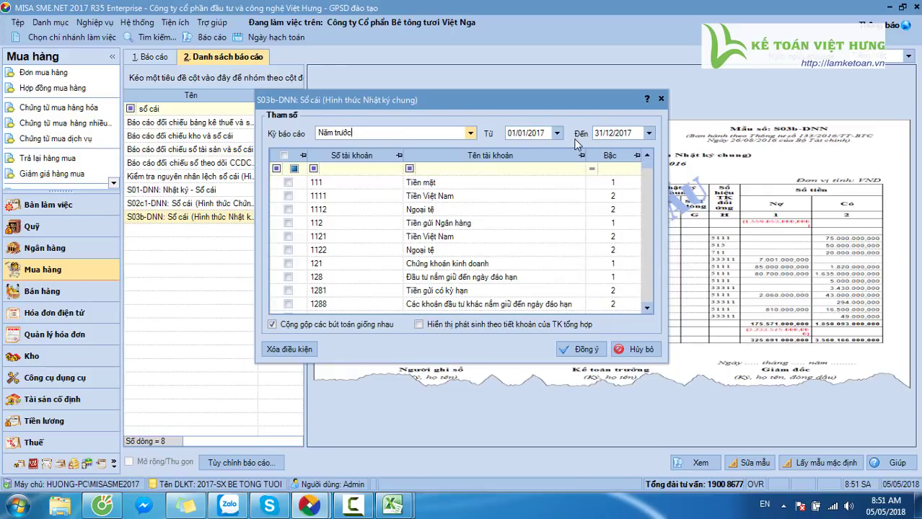
left_click(288, 183)
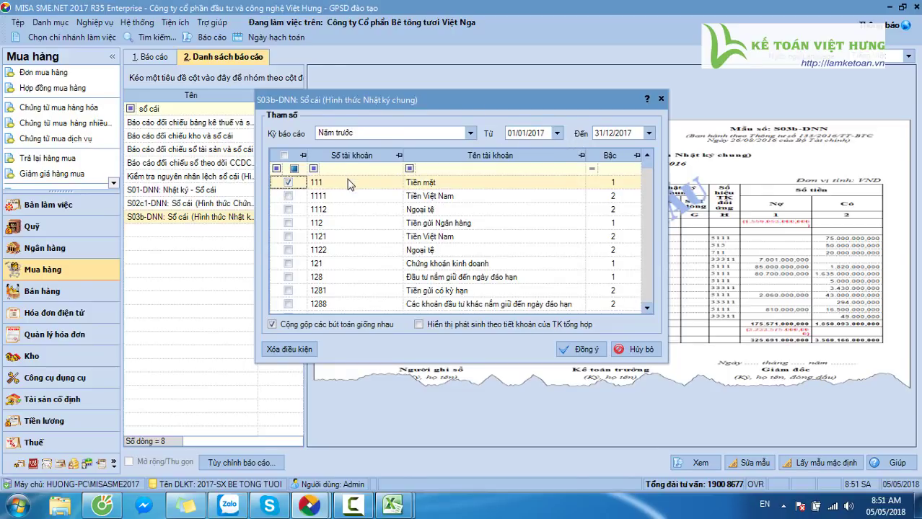
left_click(567, 349)
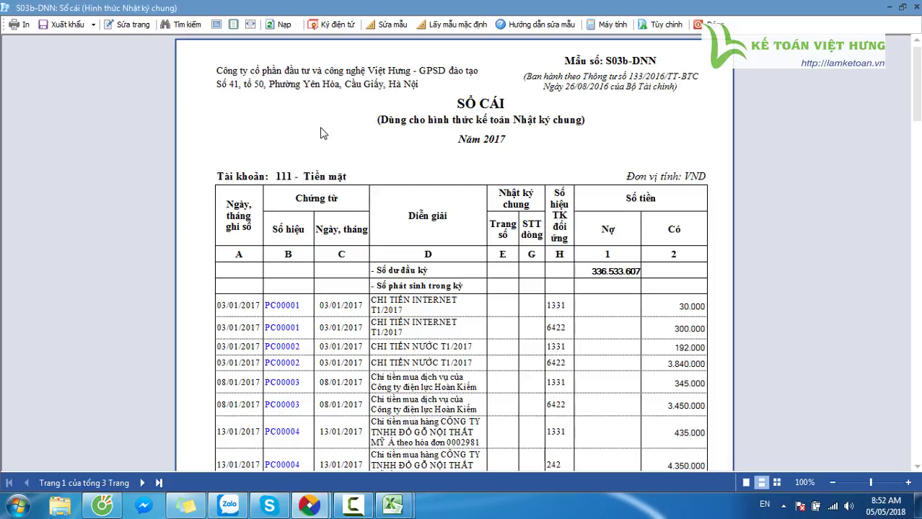
View the print settings for the account 111 ledger and close them without printing
left_click(16, 27)
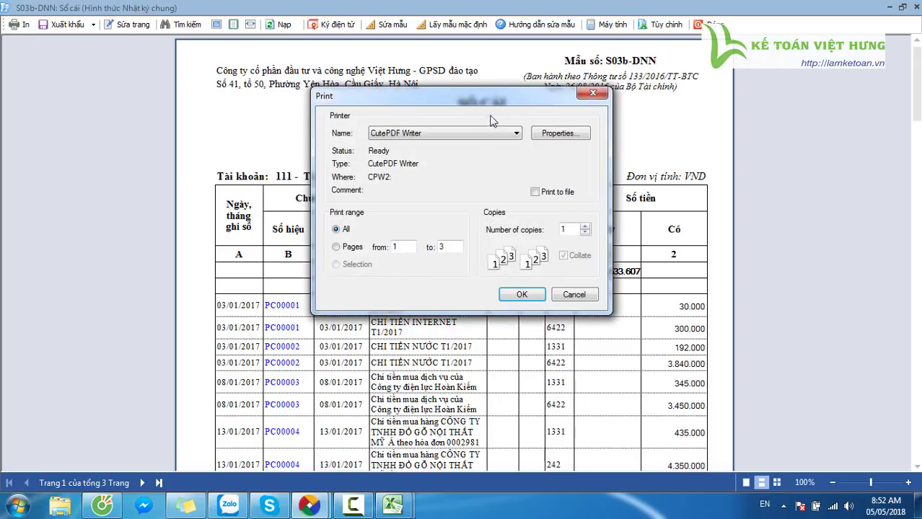
left_click(584, 294)
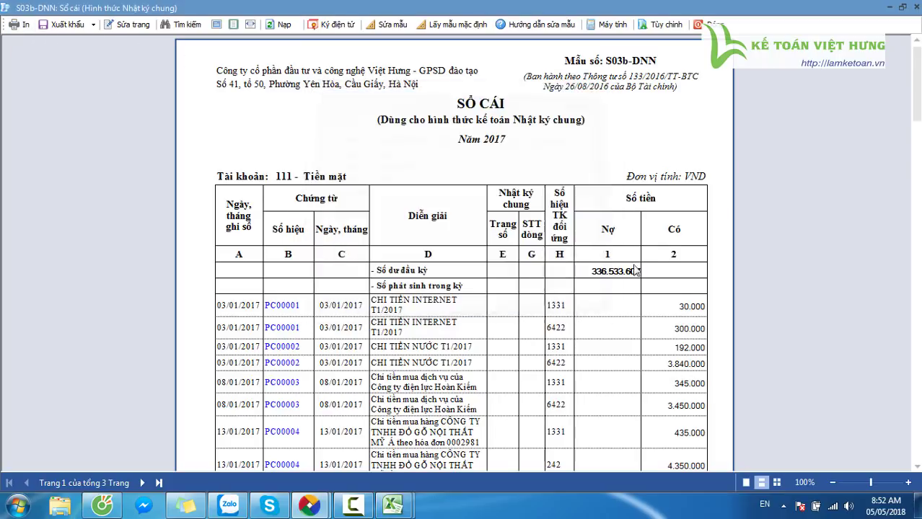
Start exporting the account 111 ledger as a Microsoft Excel file named SC 111
left_click(60, 28)
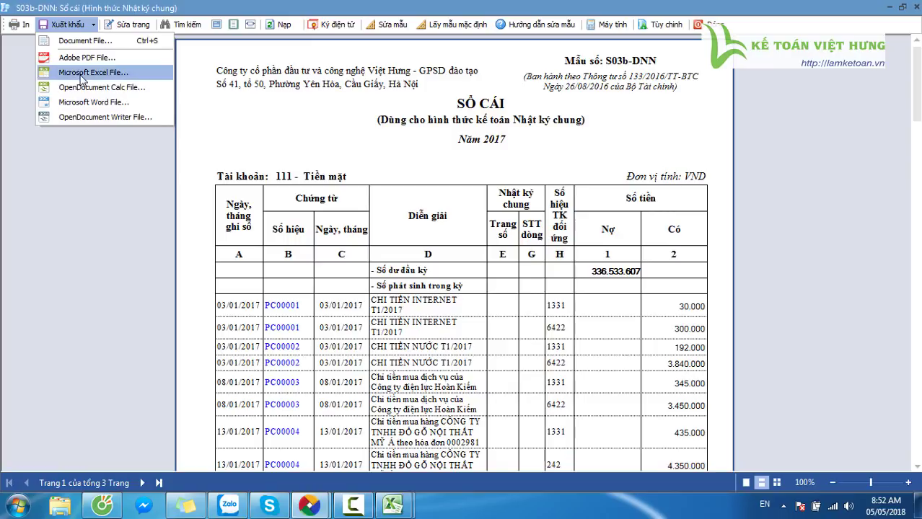
left_click(82, 72)
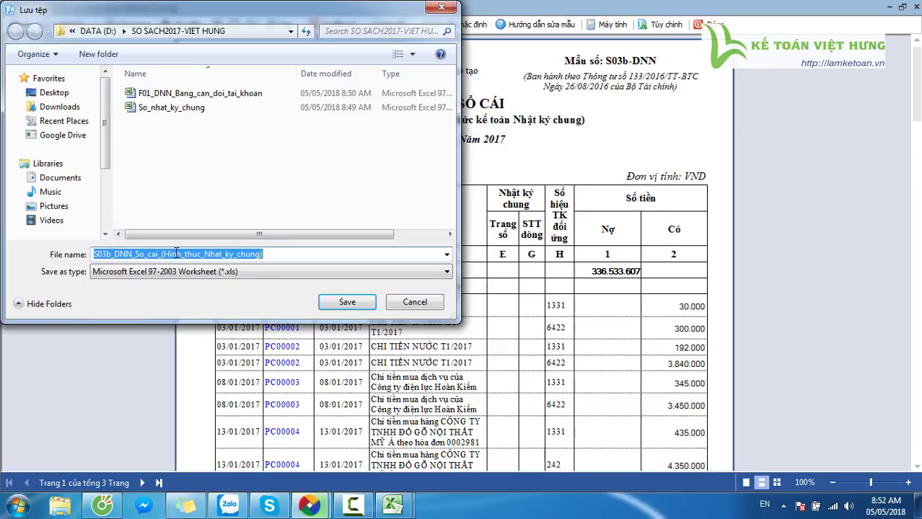
type("SC")
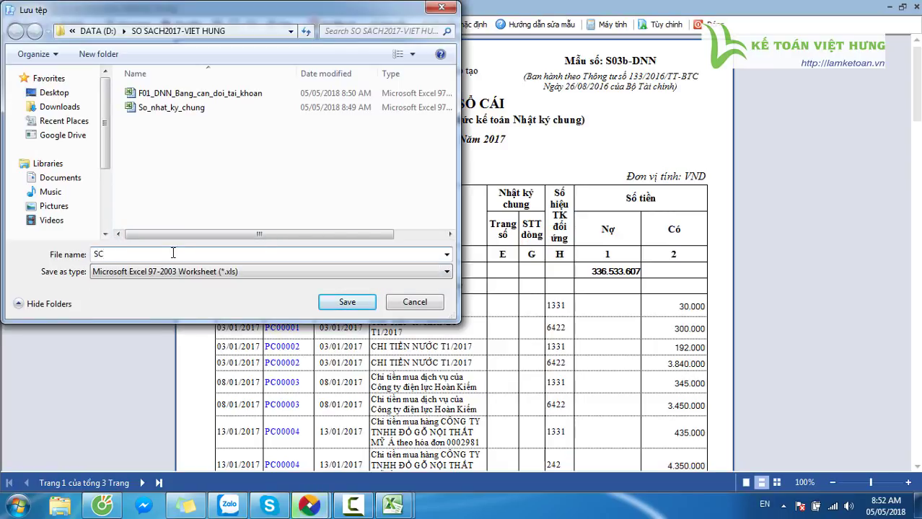
type(" 111")
Create the subfolder so cai cac tk inside SO SACH2017-VIET HUNG, and save SC 111 in it without opening the file
right_click(211, 130)
mouse_move(260, 273)
left_click(365, 273)
type("so cai cac tk")
key("Return")
key("Return")
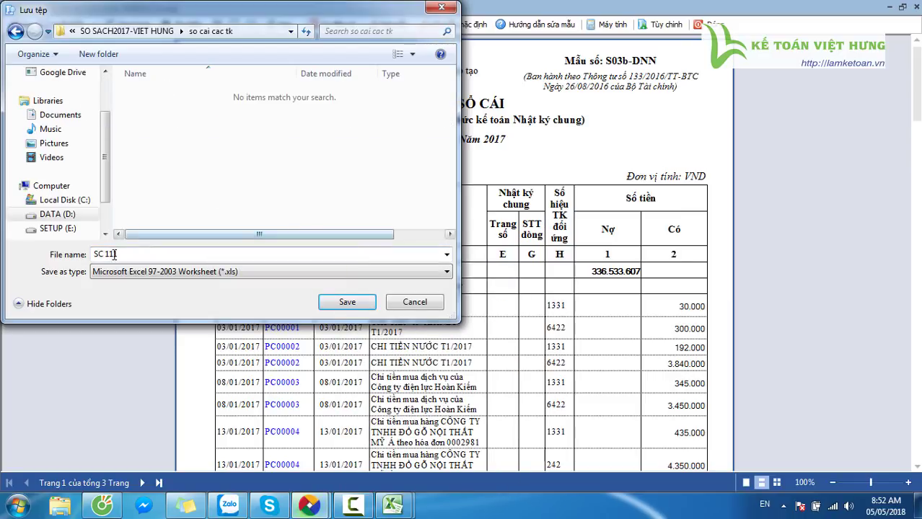
left_click(350, 306)
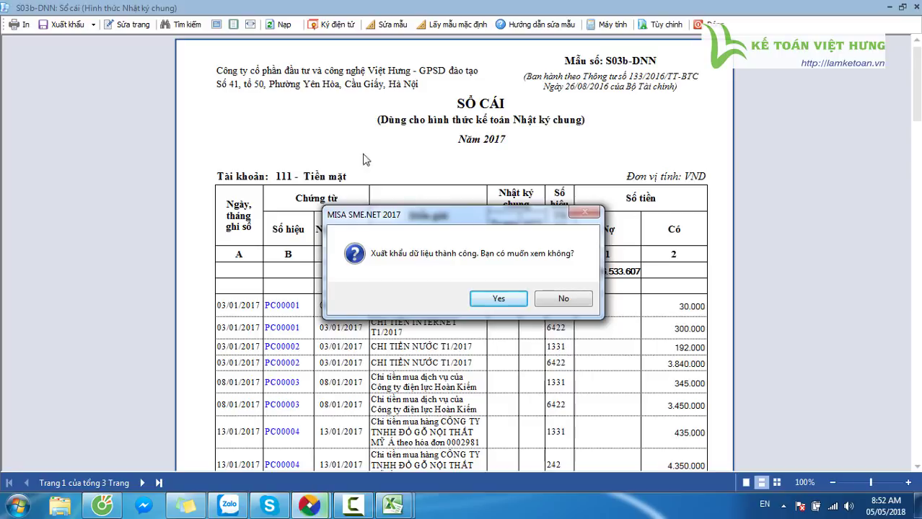
left_click(581, 300)
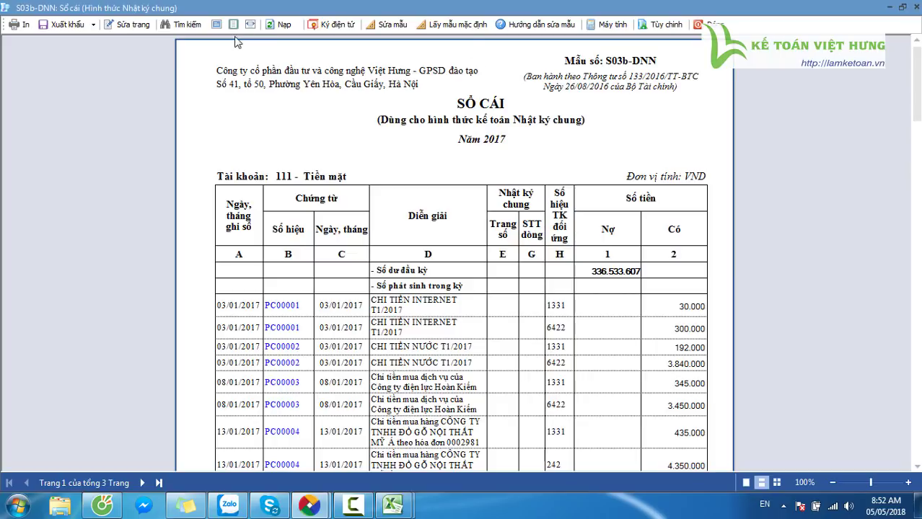
Reload the general ledger for account 112 - Tiền gửi Ngân hàng in place of account 111
left_click(281, 25)
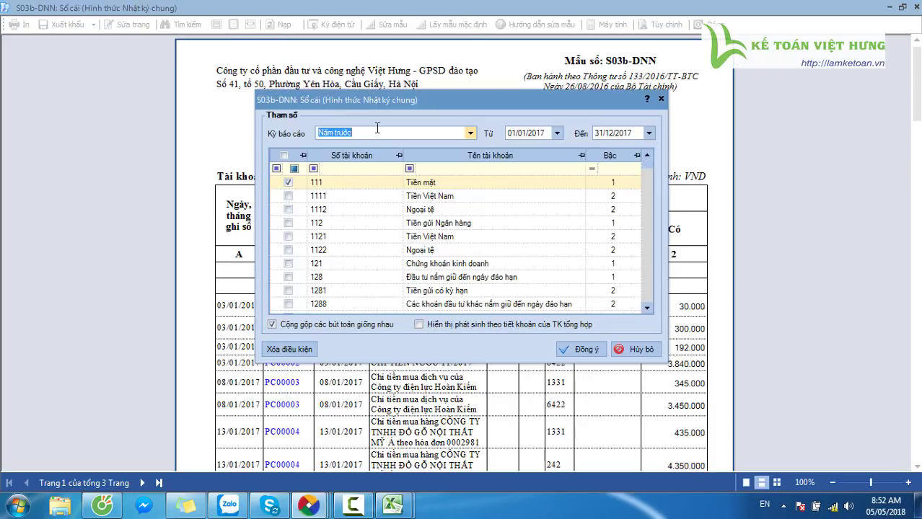
left_click(288, 183)
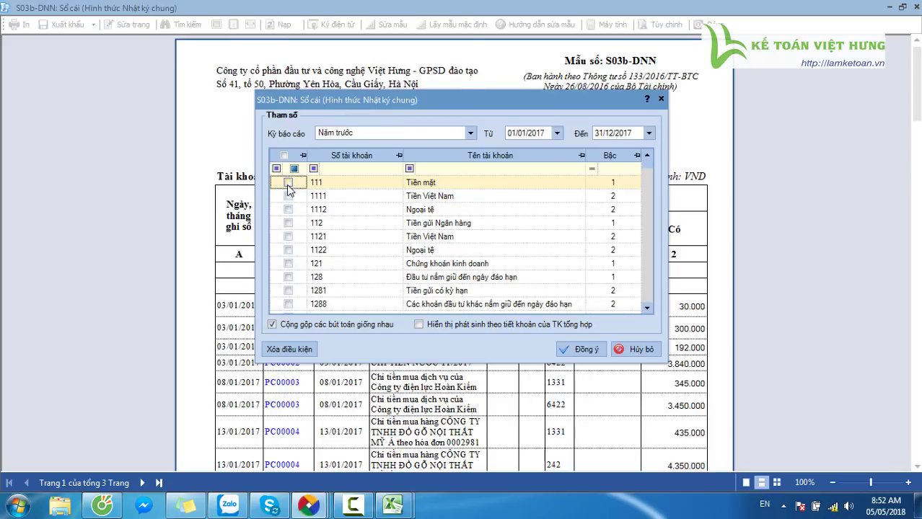
left_click(288, 223)
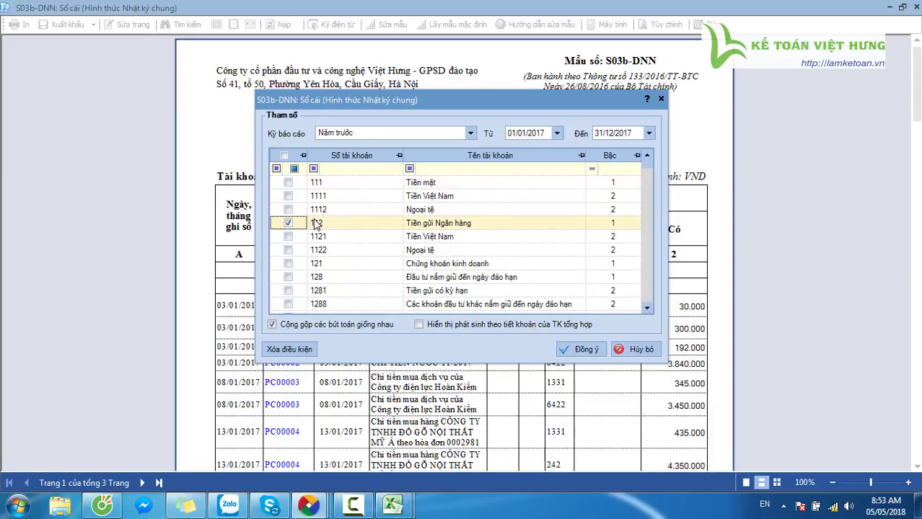
left_click(585, 350)
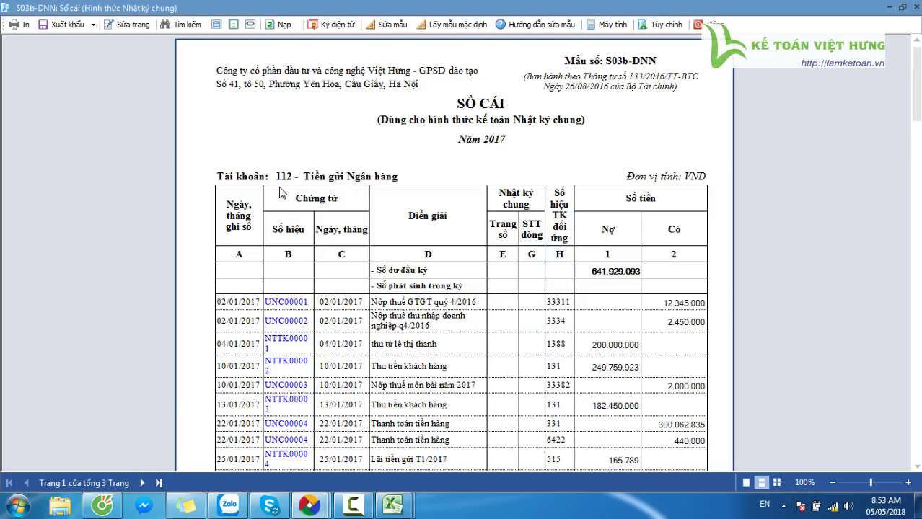
View the print settings without printing, and export the account 112 ledger to Excel as SC 112 without opening the file
left_click(21, 27)
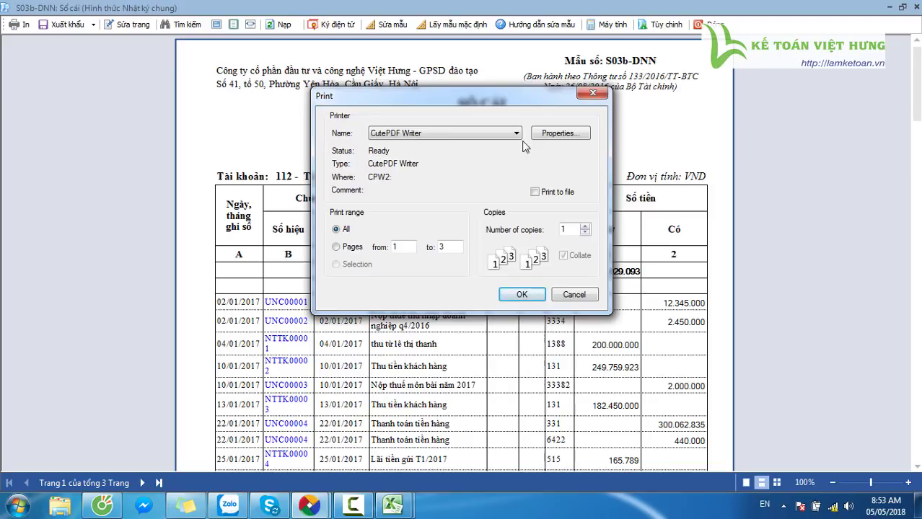
left_click(557, 297)
left_click(68, 27)
left_click(78, 73)
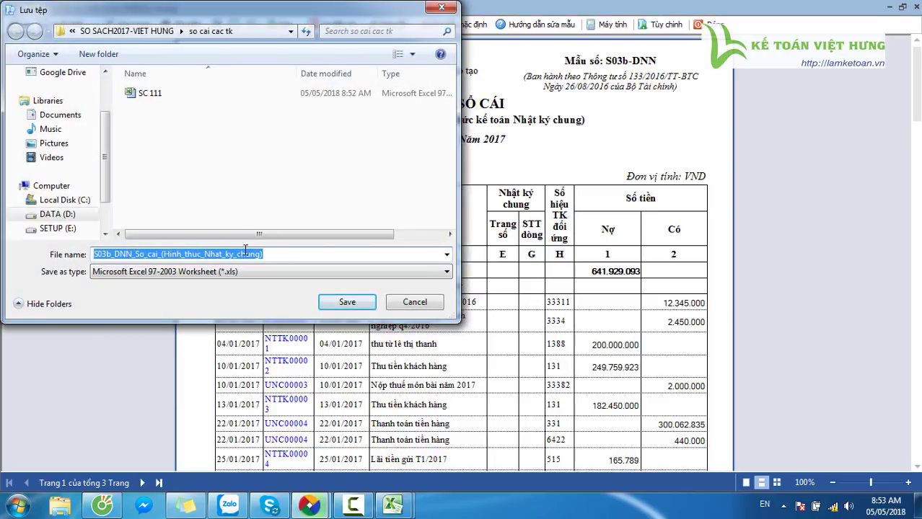
type("SC")
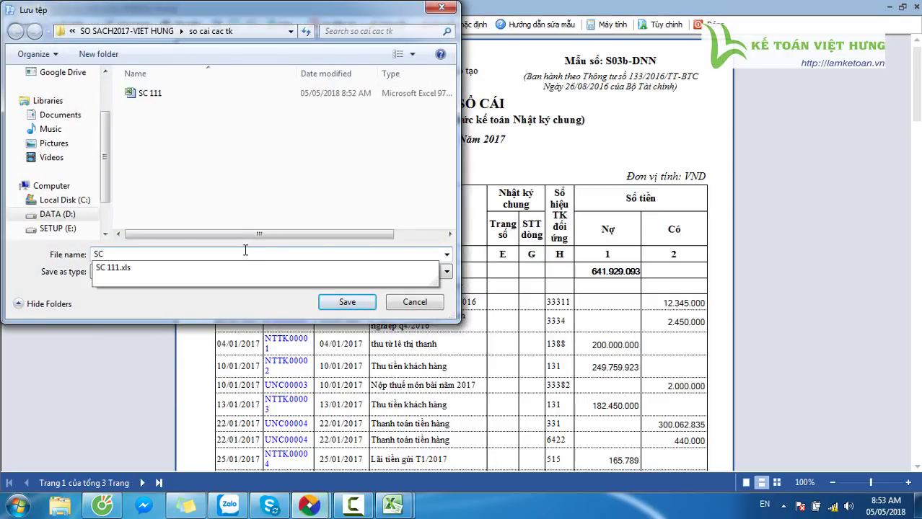
type(" 112")
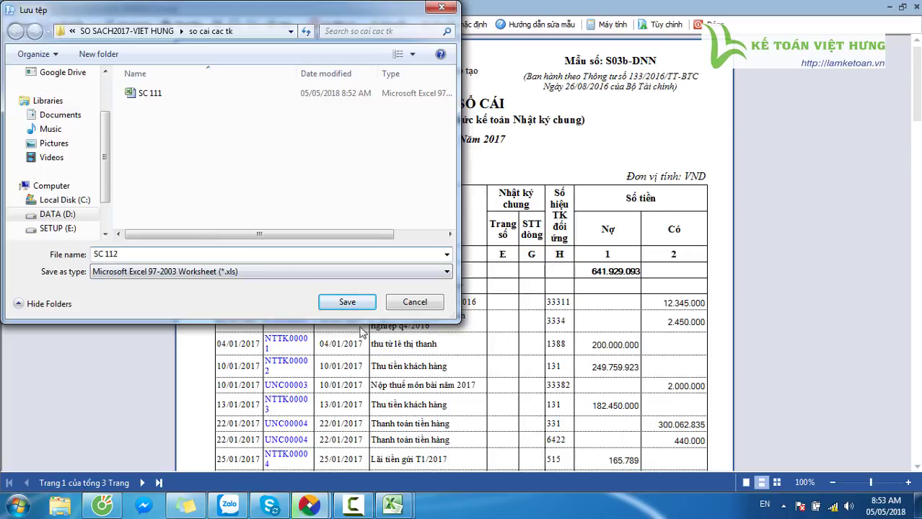
left_click(340, 306)
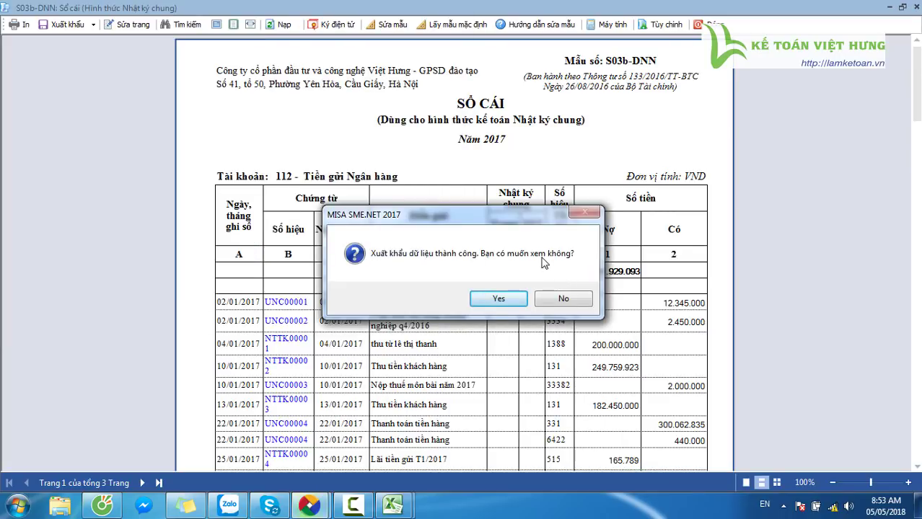
left_click(567, 298)
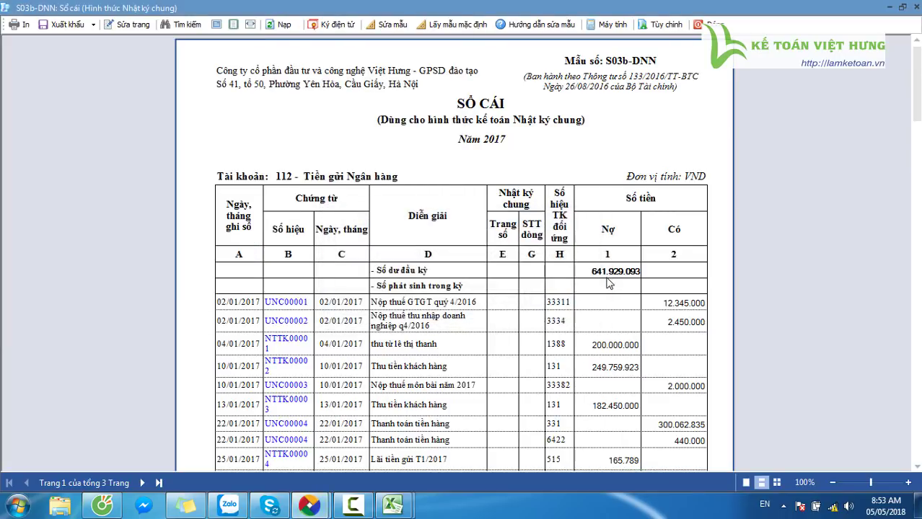
Deselect account 112, look up the next account in the Excel trial balance, and generate the ledger for account 131 - Phải thu của khách hàng
left_click(280, 24)
left_click(290, 186)
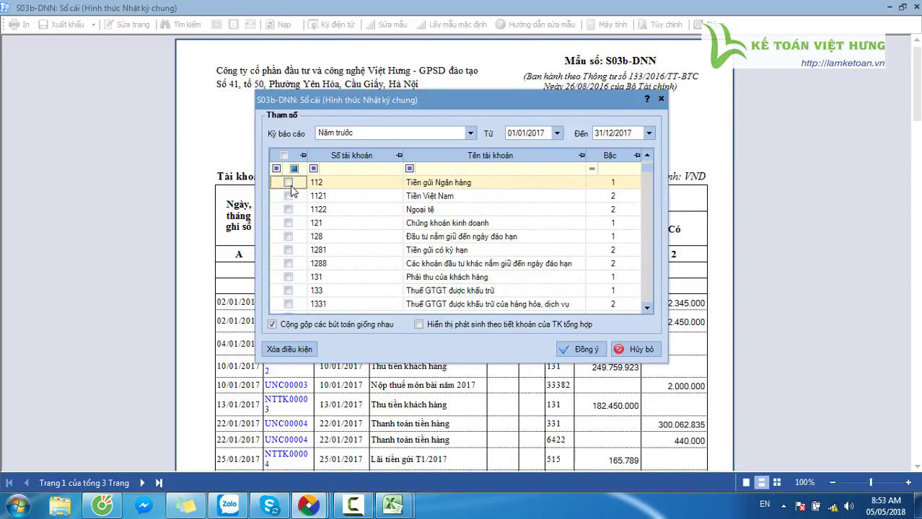
mouse_move(392, 505)
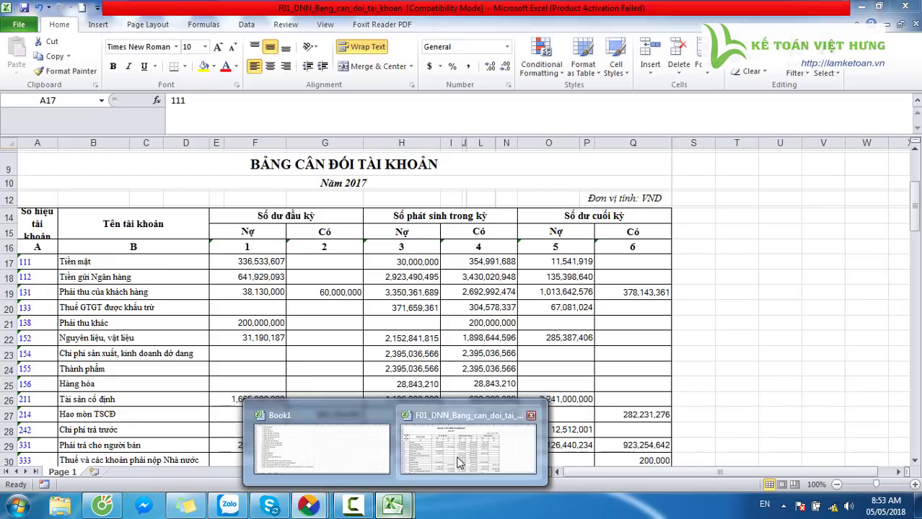
left_click(457, 462)
left_click(45, 292)
left_click(393, 505)
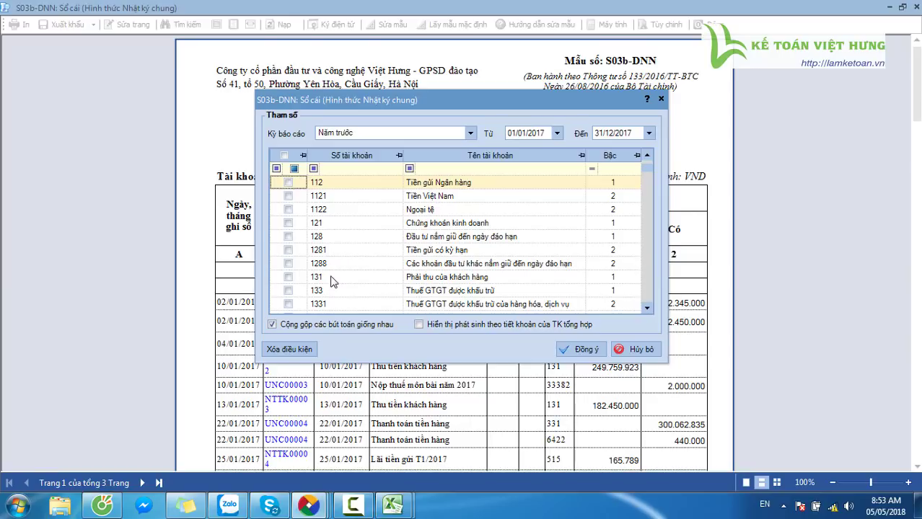
left_click(289, 278)
left_click(577, 351)
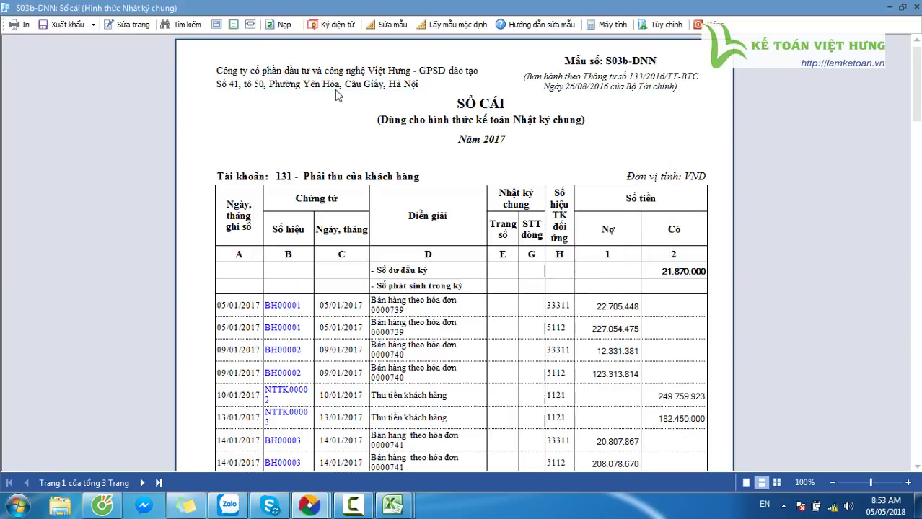
View the print settings without printing, and export the account 131 ledger to Excel as SC 131
left_click(19, 25)
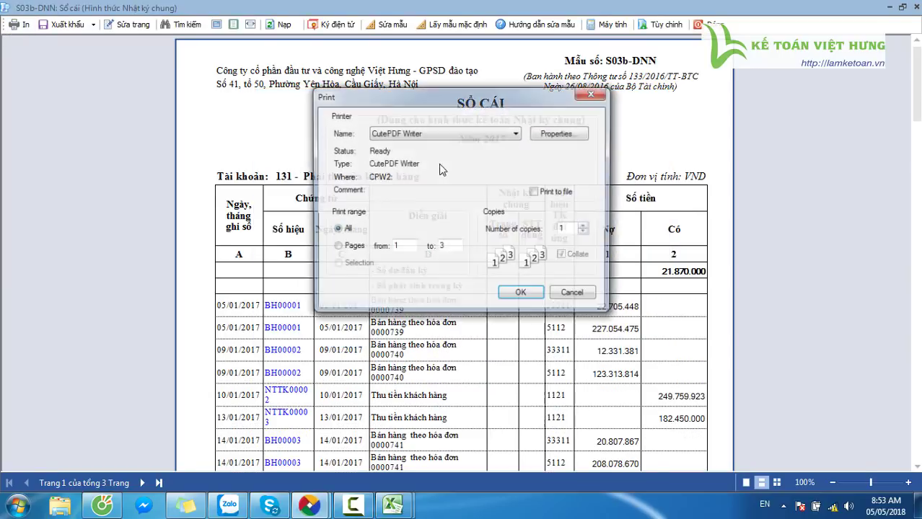
left_click(81, 27)
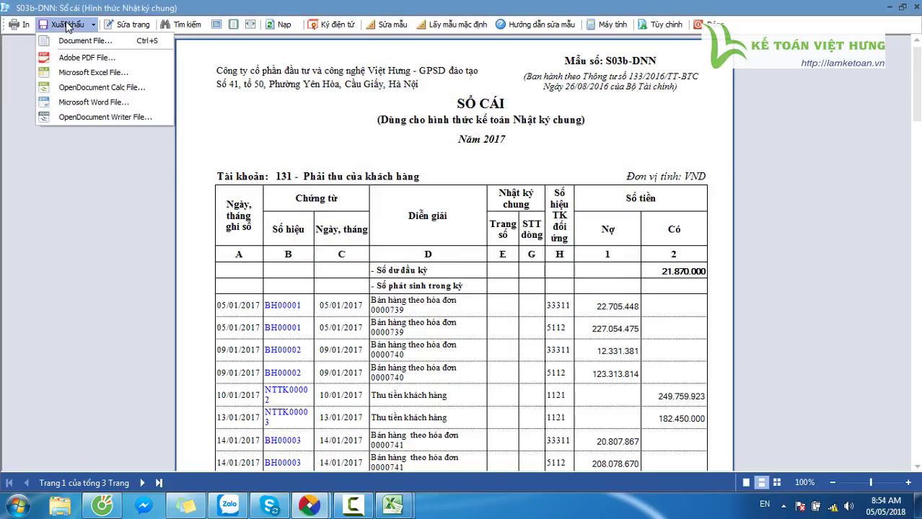
left_click(83, 73)
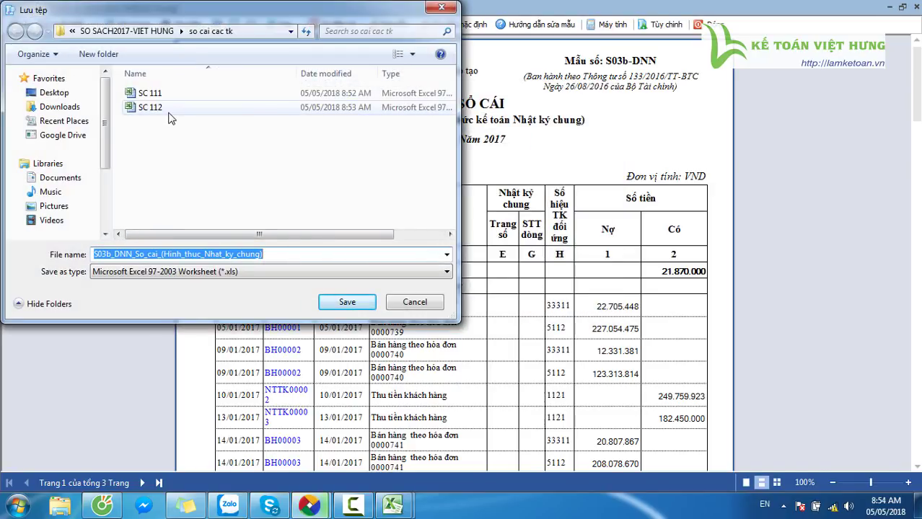
type("SC 131")
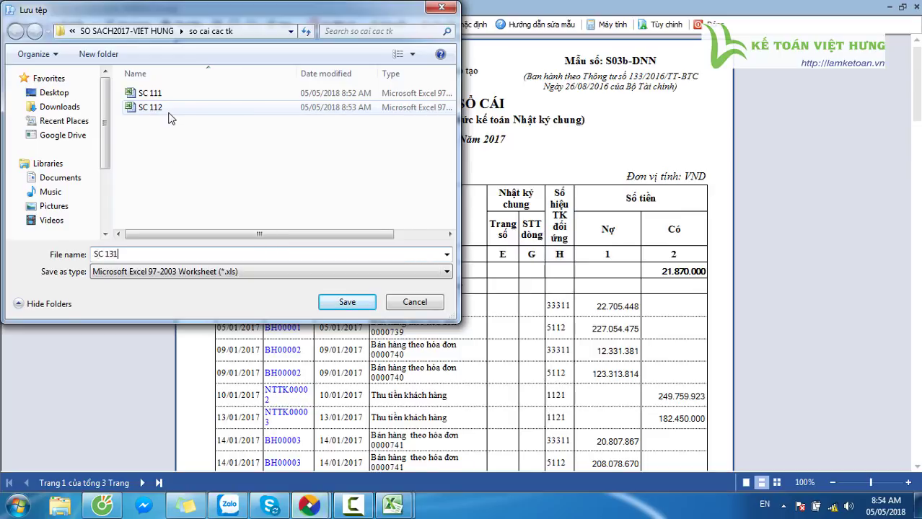
left_click(350, 303)
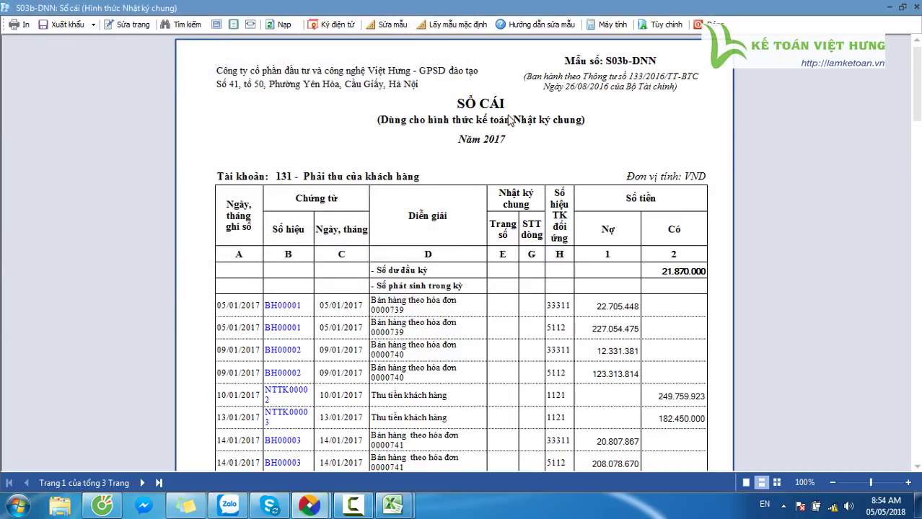
Consult the Excel trial balance and the report list in Book1, selecting the entry sổ chi tiết các tk
mouse_move(392, 505)
left_click(505, 454)
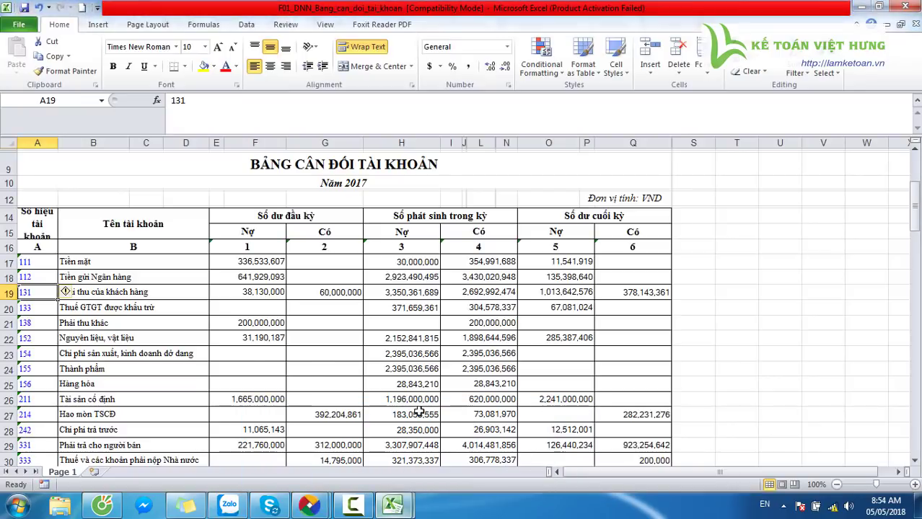
left_click(353, 506)
mouse_move(392, 505)
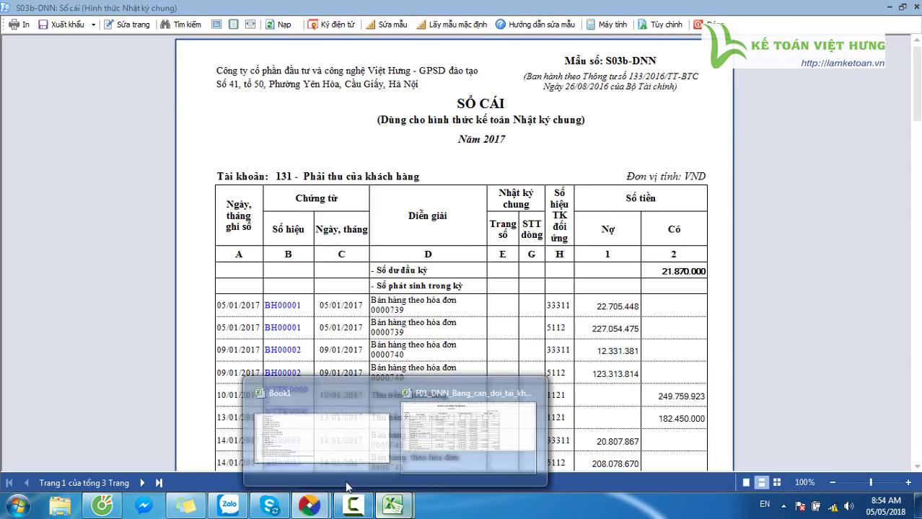
left_click(329, 465)
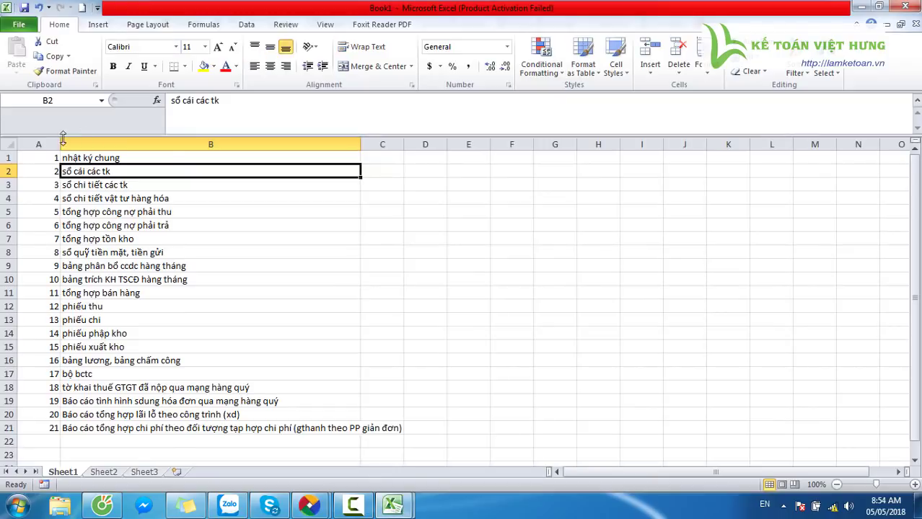
left_click(134, 185)
mouse_move(294, 505)
left_click(236, 408)
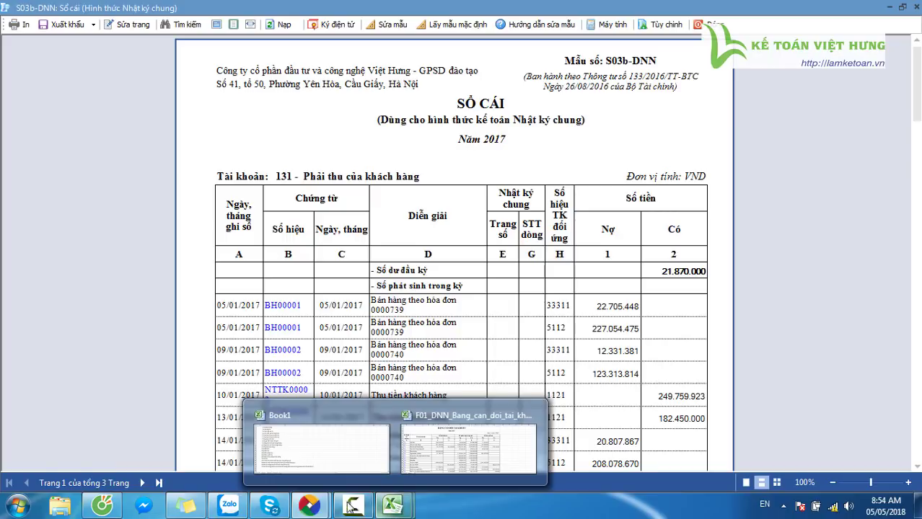
Return to the MISA main window and generate the F01-DNN: Bảng cân đối tài khoản report with account level 3
mouse_move(309, 505)
left_click(447, 392)
double_click(216, 100)
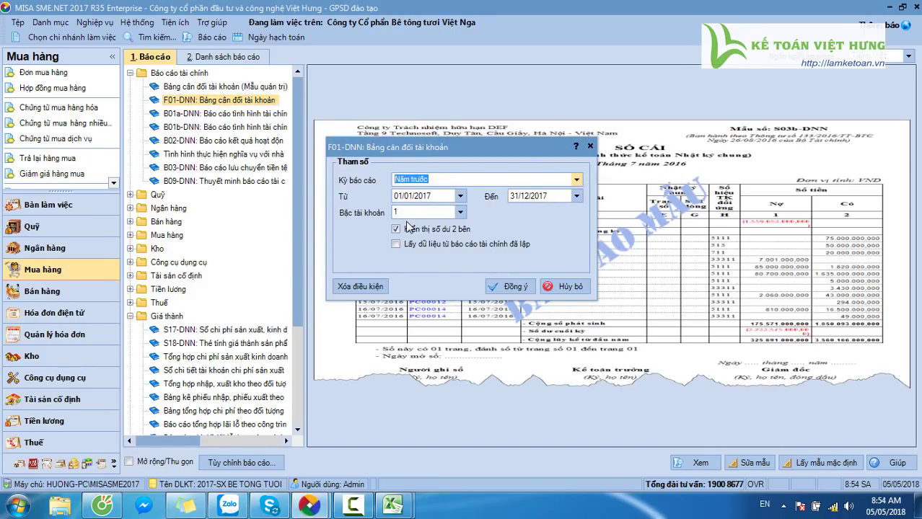
left_click(459, 212)
left_click(406, 246)
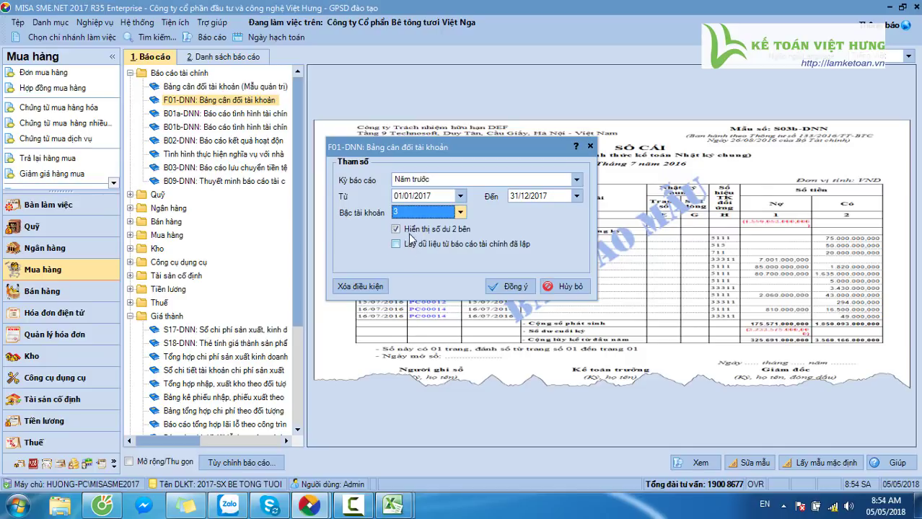
left_click(514, 287)
Export the level 3 trial balance to Excel as F01_DNN_Bang_can_doi_tai_khoanct and open the exported file
left_click(66, 24)
left_click(79, 72)
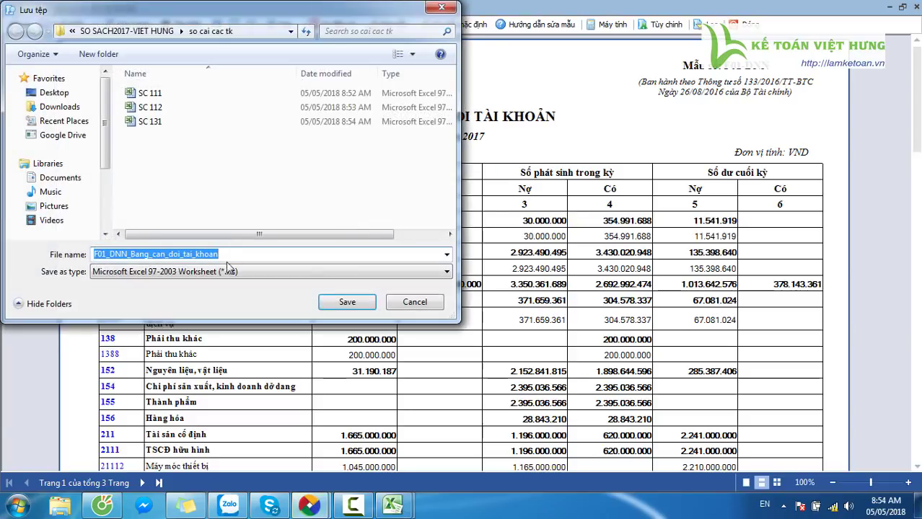
key("Return")
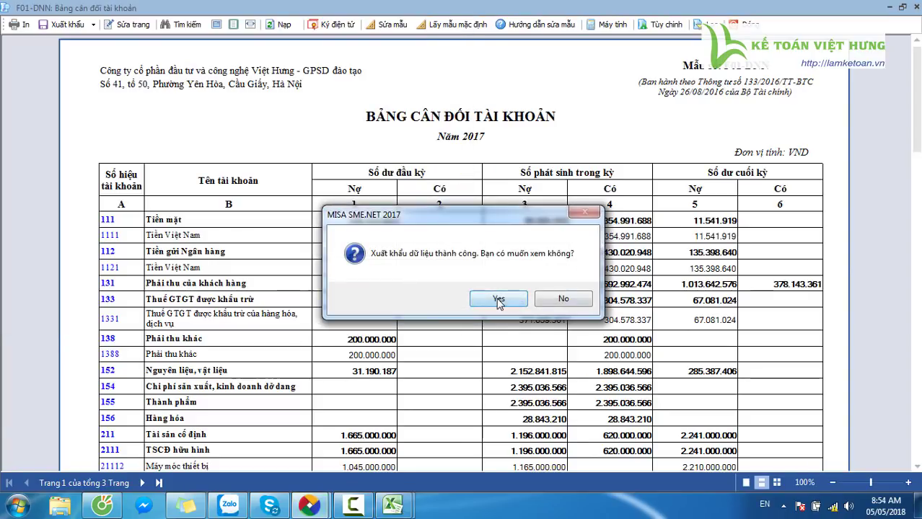
left_click(498, 300)
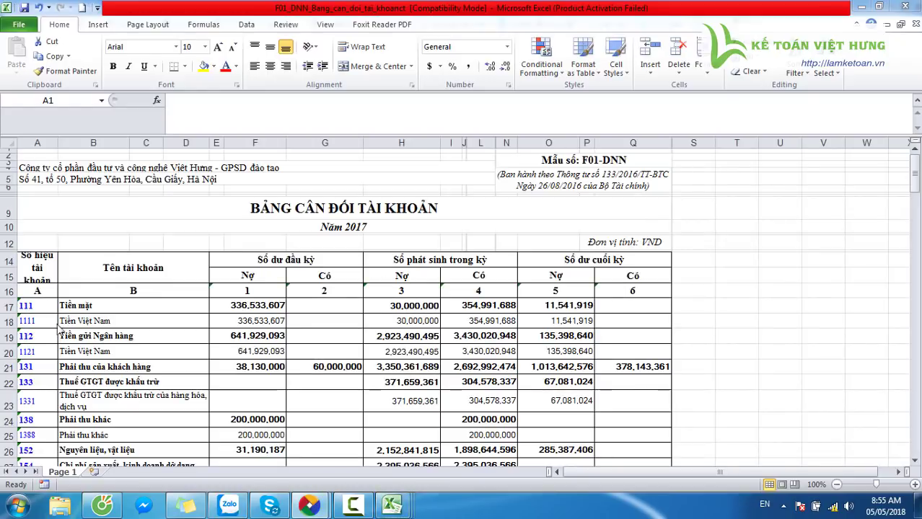
Examine the sub-account rows in the exported trial balance, including accounts 1111 and 33311
left_click(51, 321)
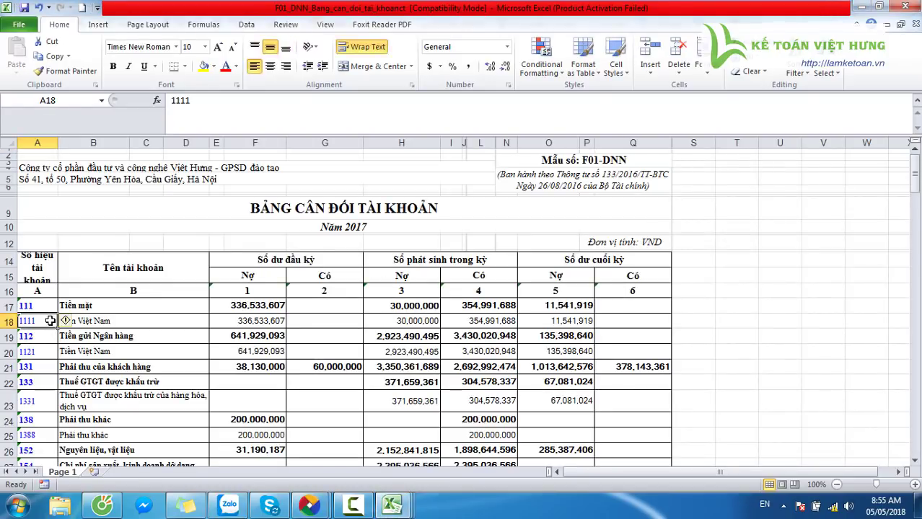
scroll(114, 320, "down", 1)
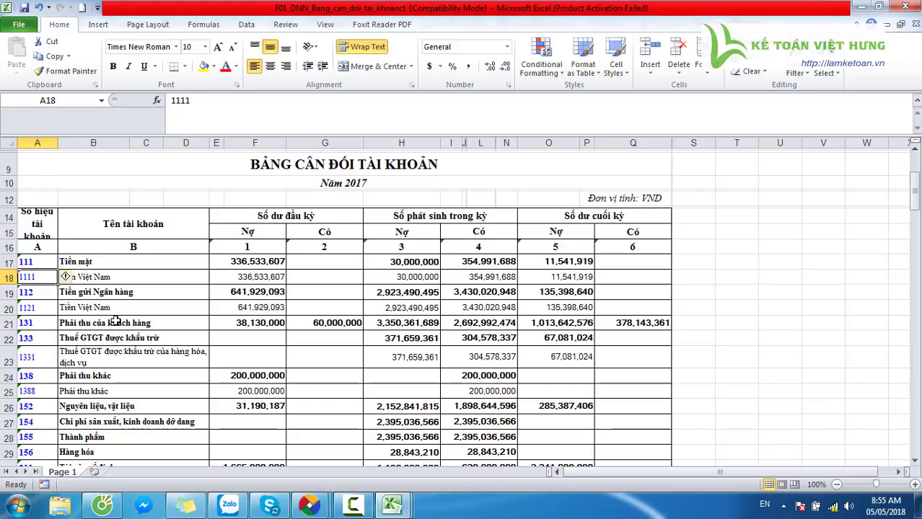
scroll(55, 324, "down", 1)
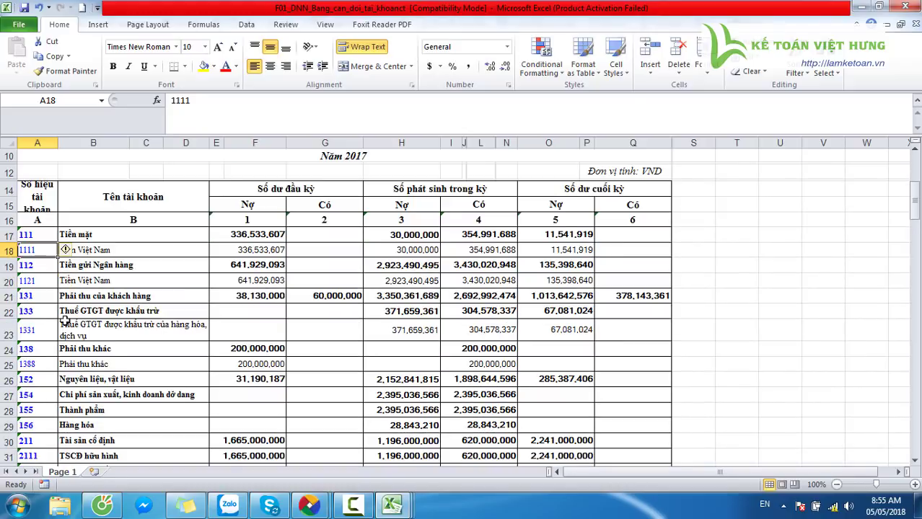
scroll(65, 321, "down", 7)
left_click(40, 407)
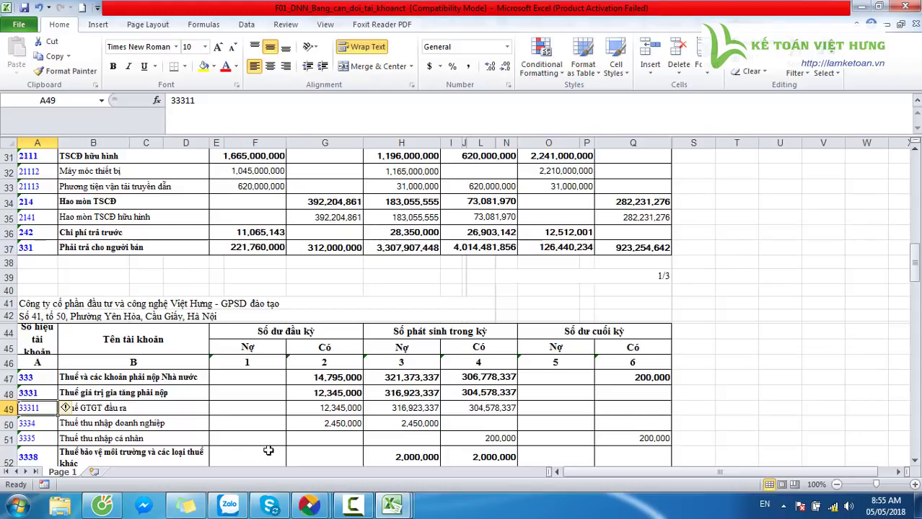
Switch back to the MISA main window and filter the full report list by the name sổ chi tiết
mouse_move(310, 506)
left_click(364, 395)
key("alt+Tab")
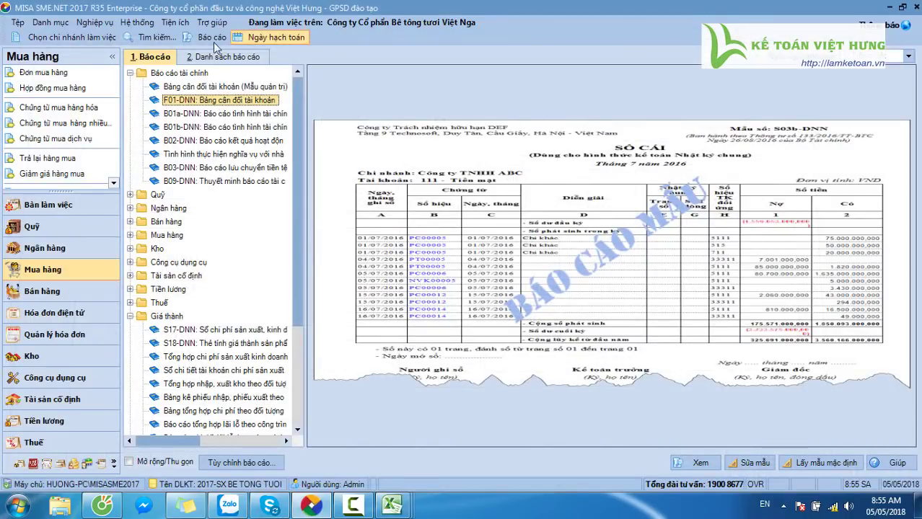
left_click(212, 57)
left_click(179, 109)
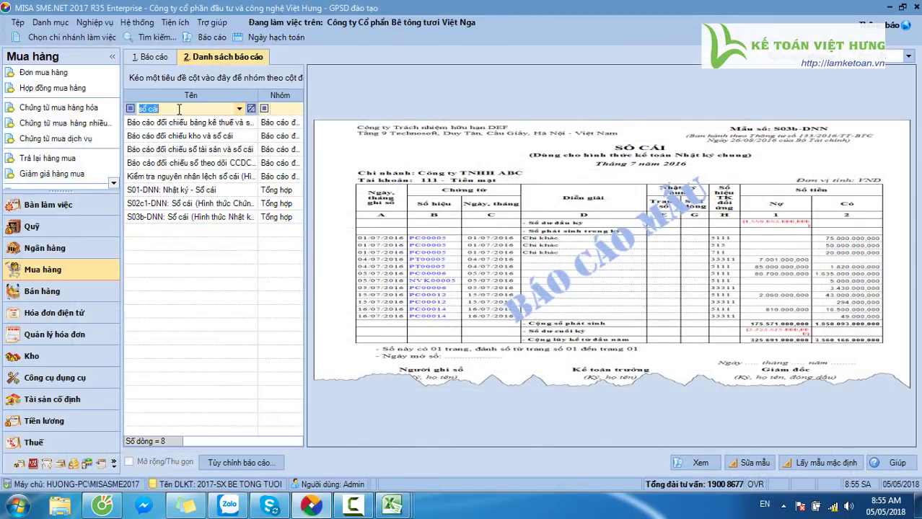
type("số chi tiết")
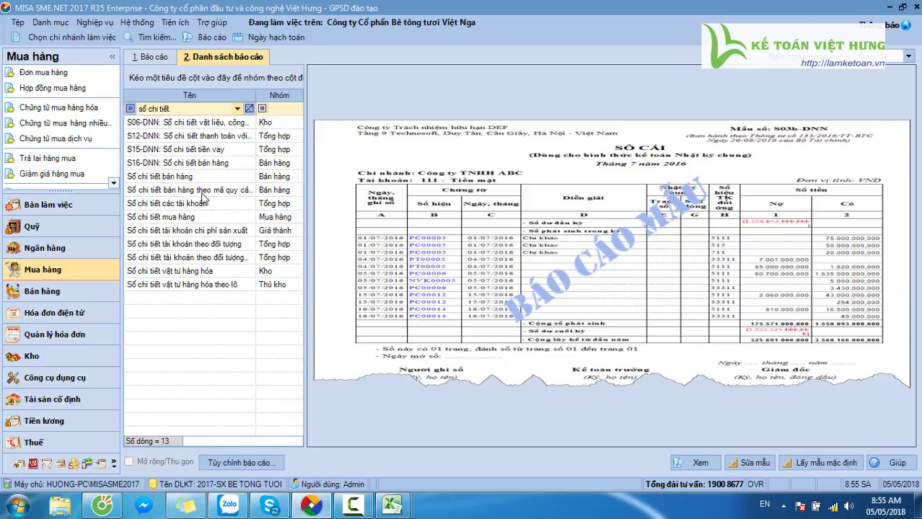
Generate the Sổ chi tiết các tài khoản report for the period Năm trước, limited to account 33311
double_click(161, 206)
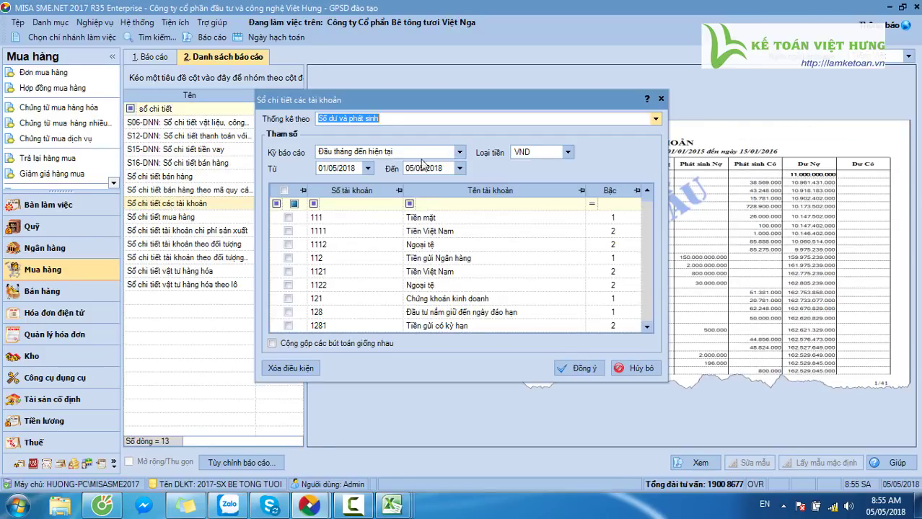
left_click(460, 153)
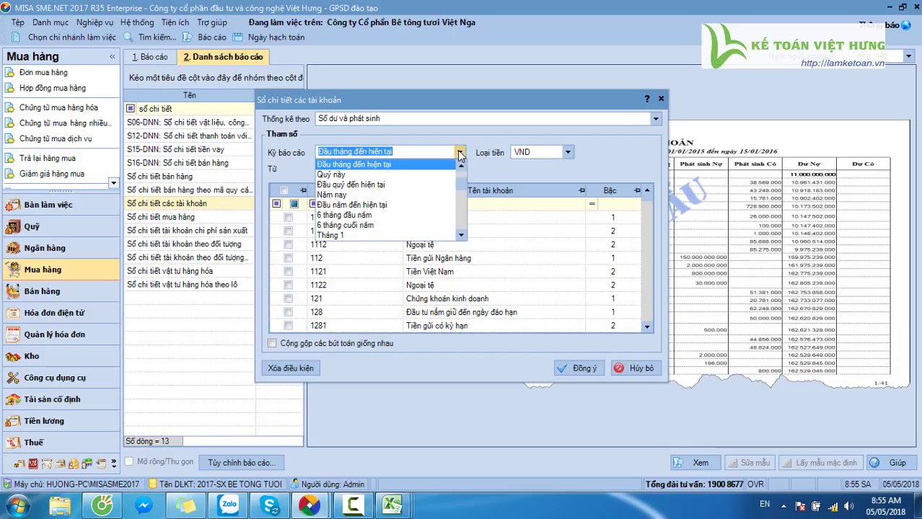
left_click(347, 230)
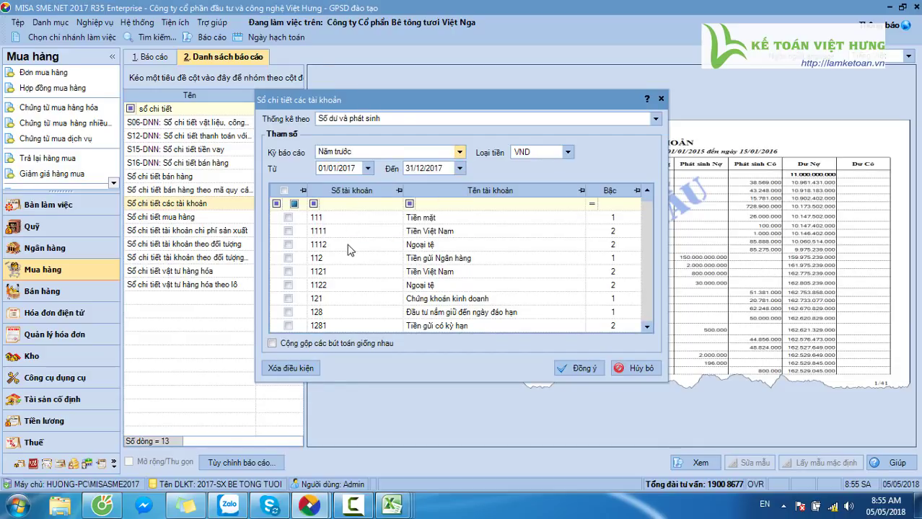
left_click(344, 206)
type("333")
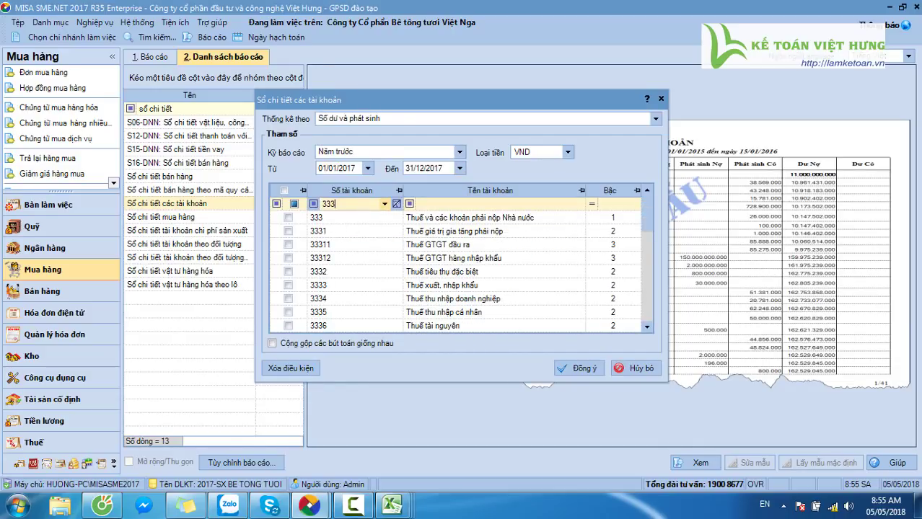
type("1")
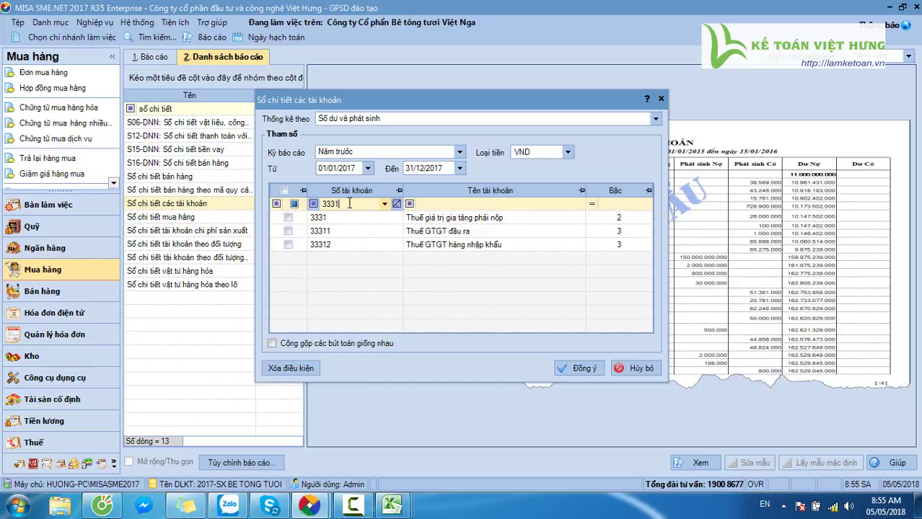
left_click(287, 232)
left_click(582, 370)
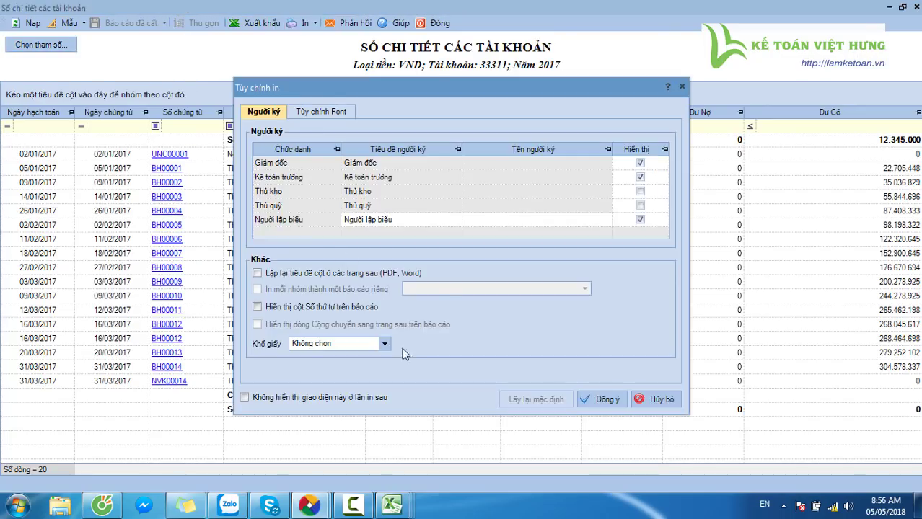
Preview the account 33311 book for printing on A4 - Ngang paper, then open and cancel the print dialog
left_click(385, 344)
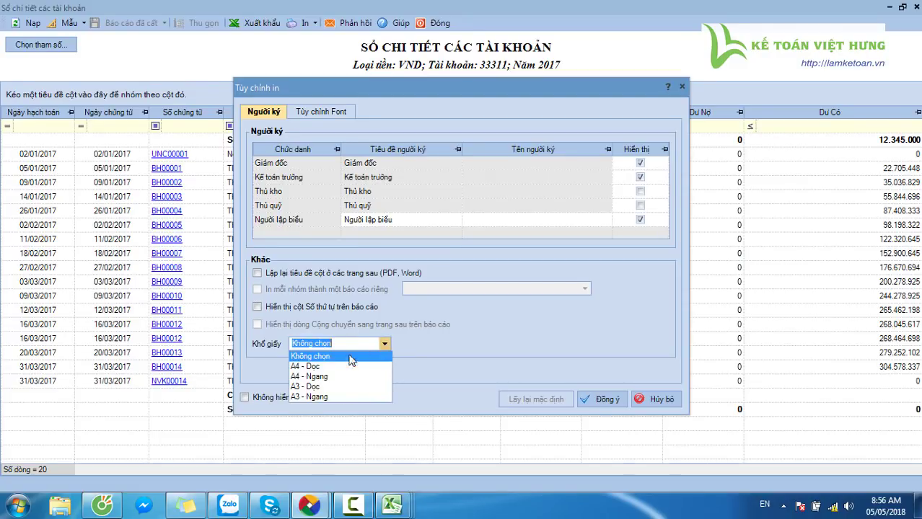
left_click(313, 377)
left_click(603, 401)
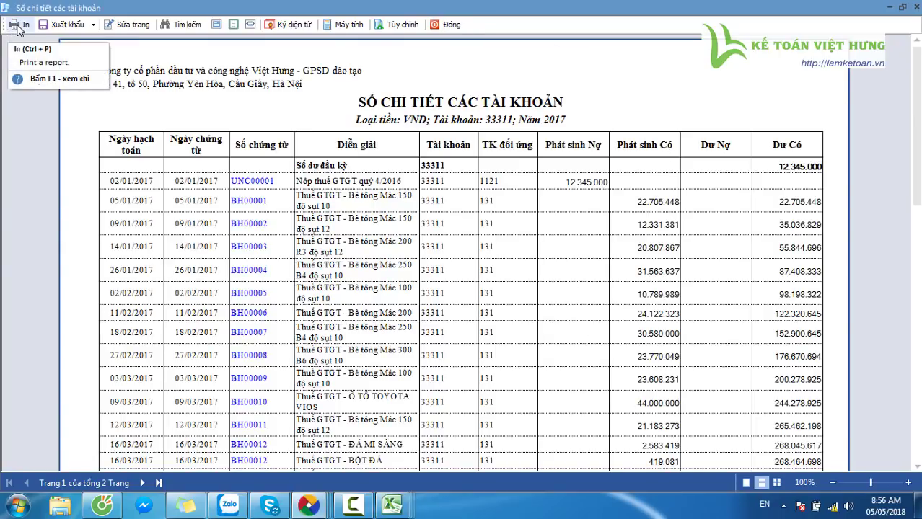
left_click(19, 27)
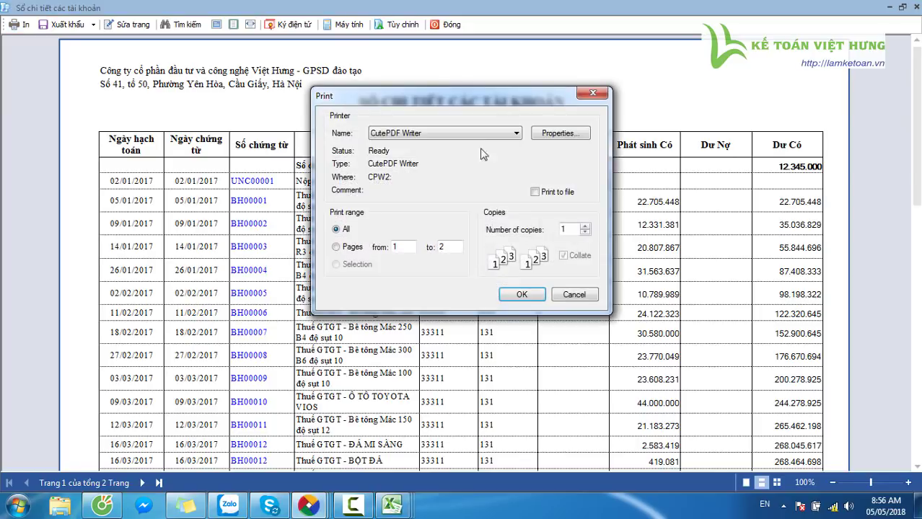
left_click(573, 298)
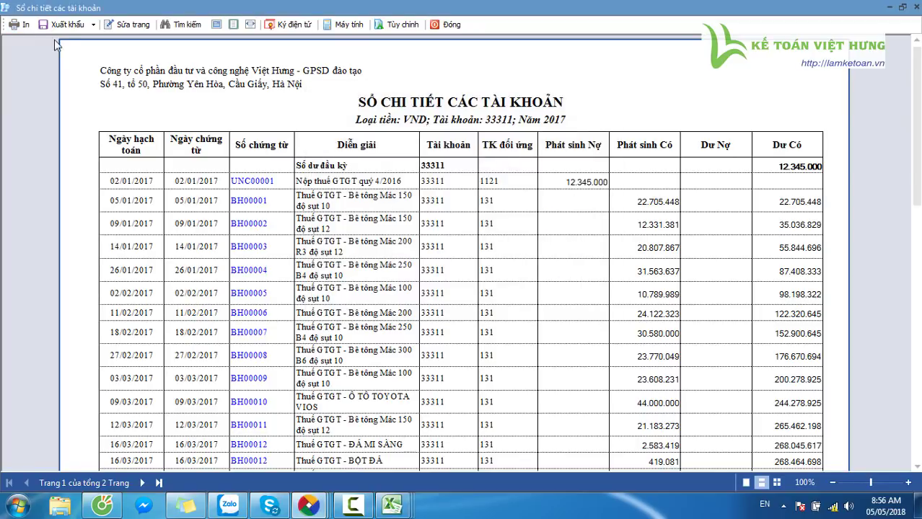
Start exporting the book to Excel and create the folder so chi tiet cac tk as its save location
left_click(81, 22)
left_click(79, 64)
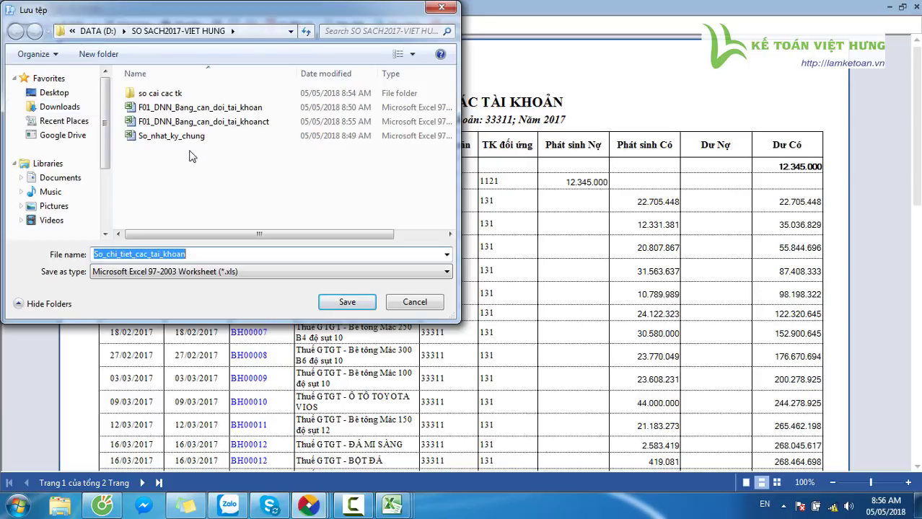
right_click(192, 154)
mouse_move(238, 300)
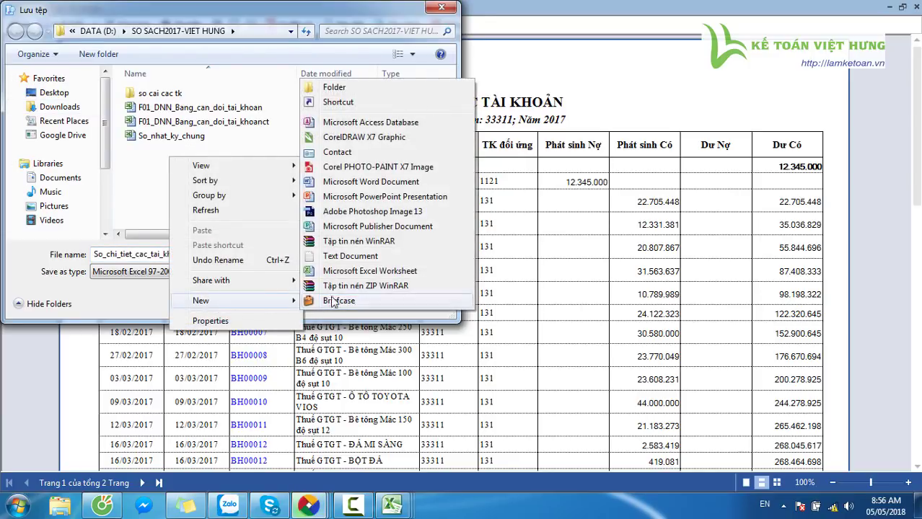
left_click(336, 95)
type("s")
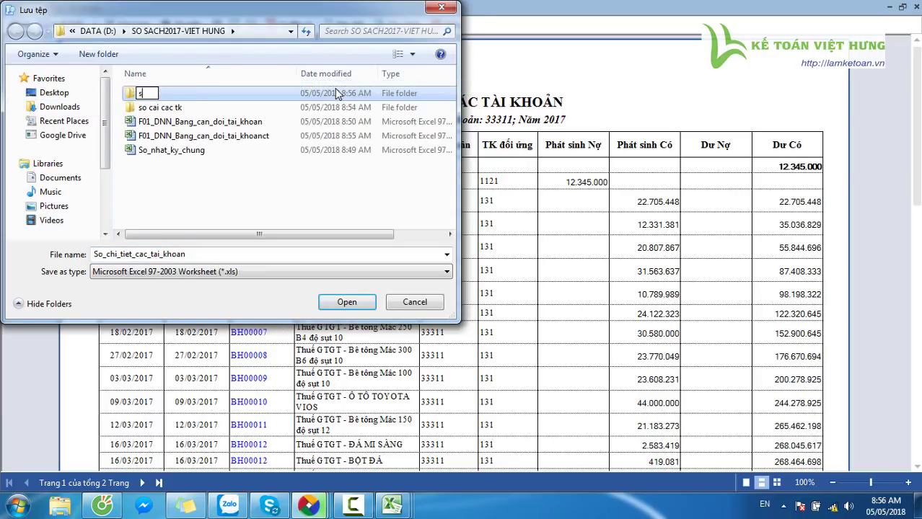
type("o chi tiet cac tk")
key("Return")
key("Return")
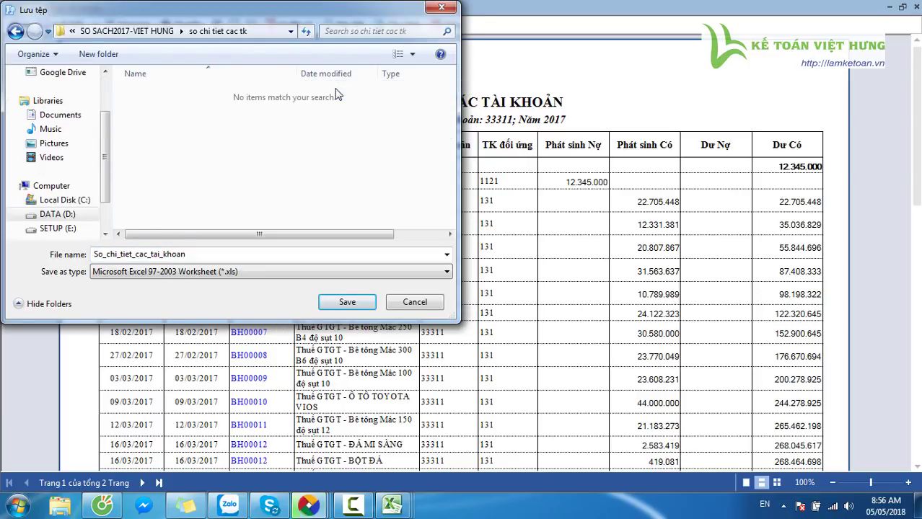
Save the export as 33311 without opening the file, and close the print preview
left_click(188, 254)
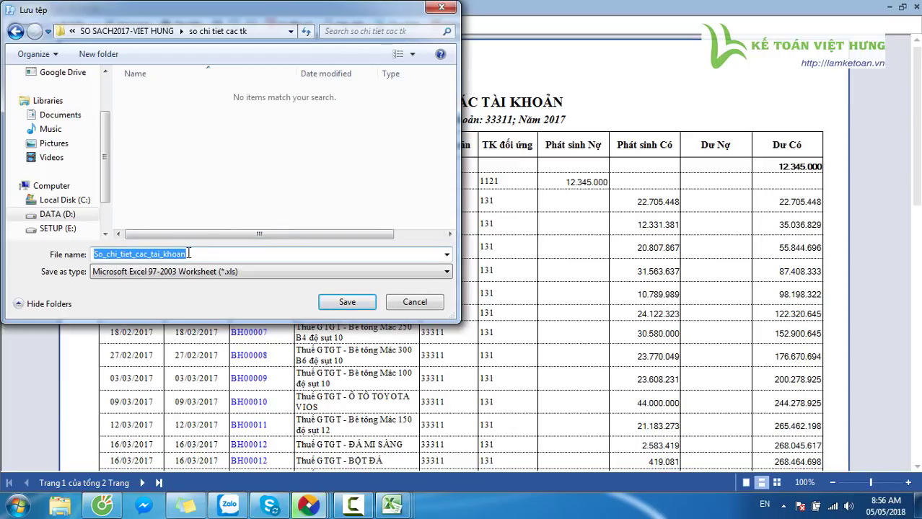
type("33311")
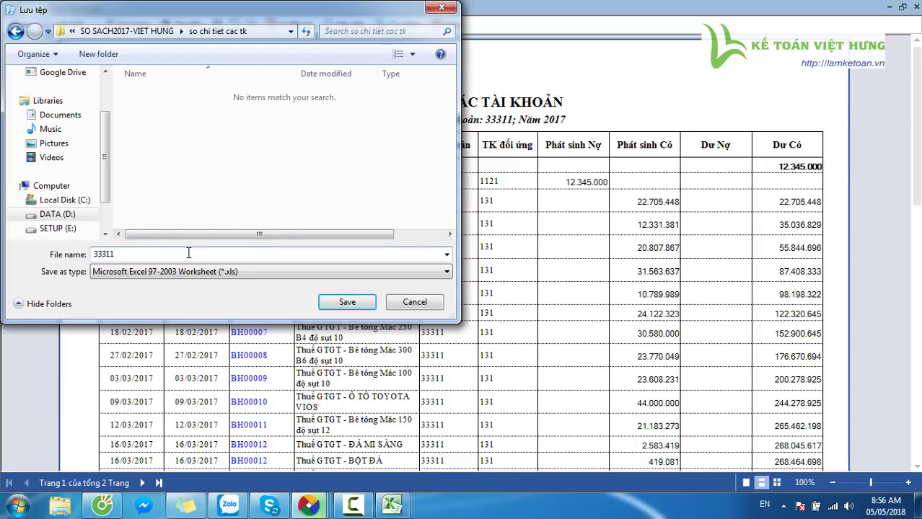
left_click(352, 307)
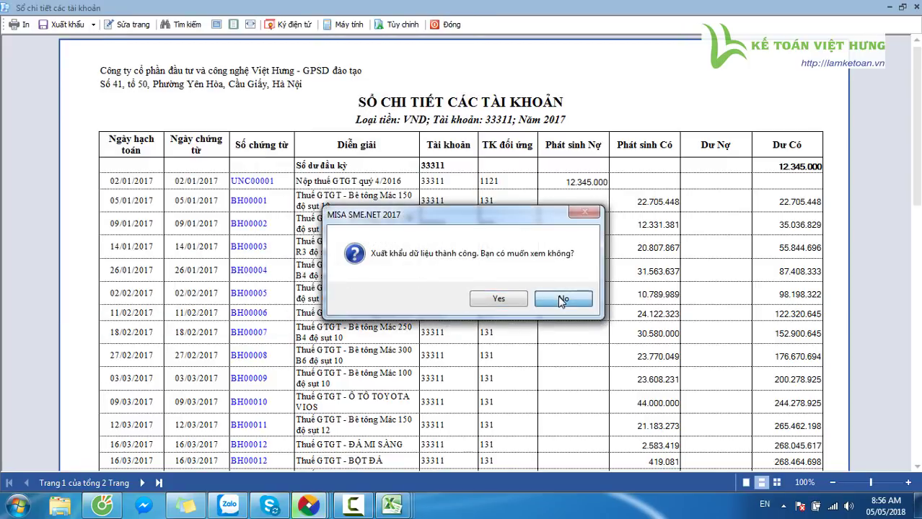
left_click(564, 301)
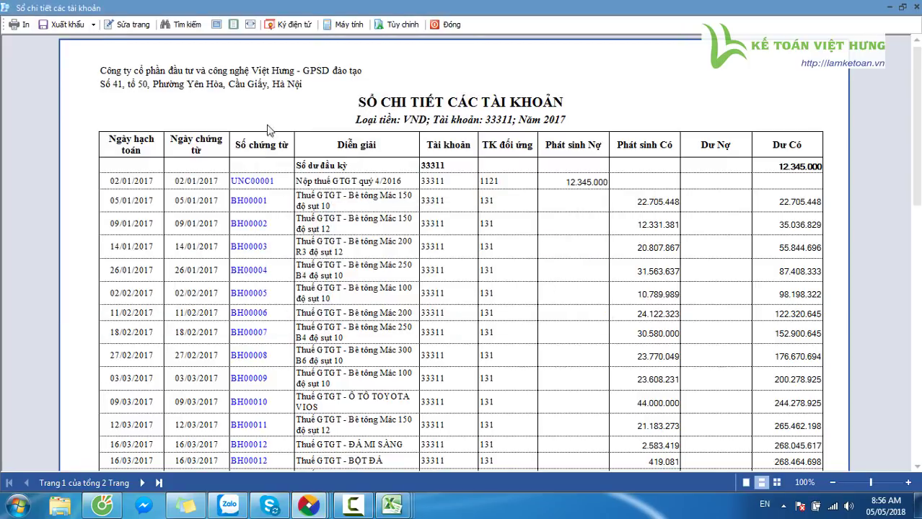
left_click(449, 25)
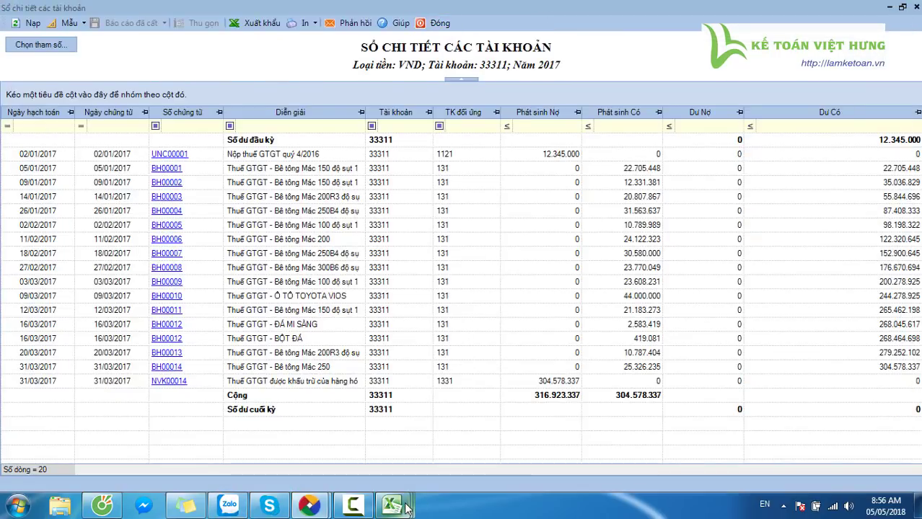
Switch to the exported trial balance in Excel, check the account row following 33311, and return to the MISA report
mouse_move(391, 505)
left_click(567, 434)
key("Down")
key("Right")
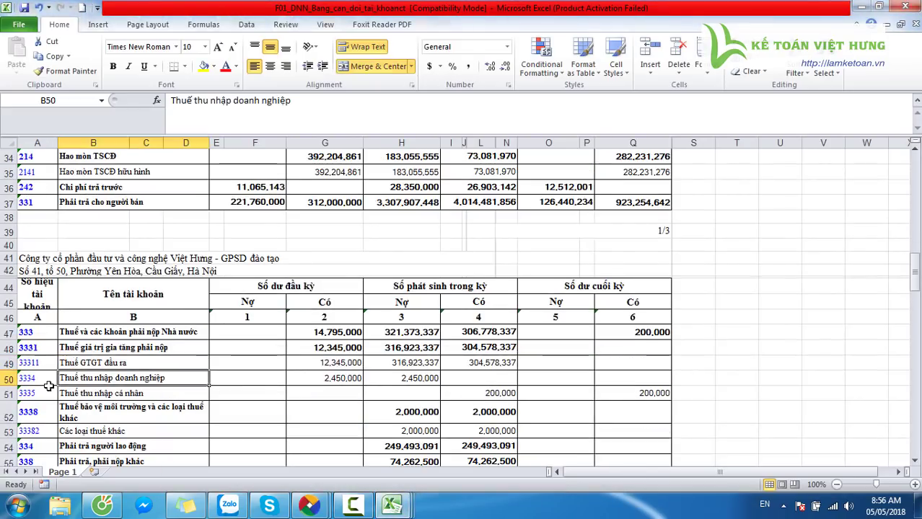
key("alt+Tab")
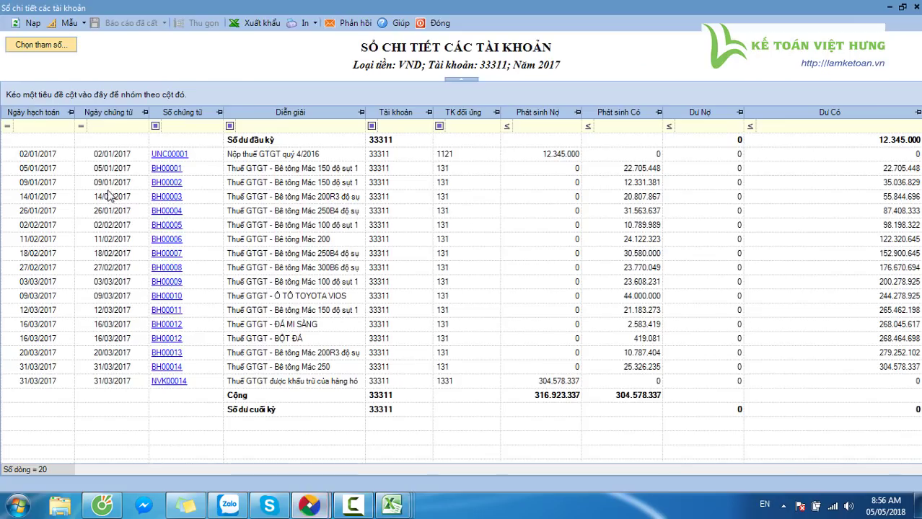
Change the report parameters to account 3334 instead of 33311 and regenerate the book
left_click(31, 49)
left_click(288, 217)
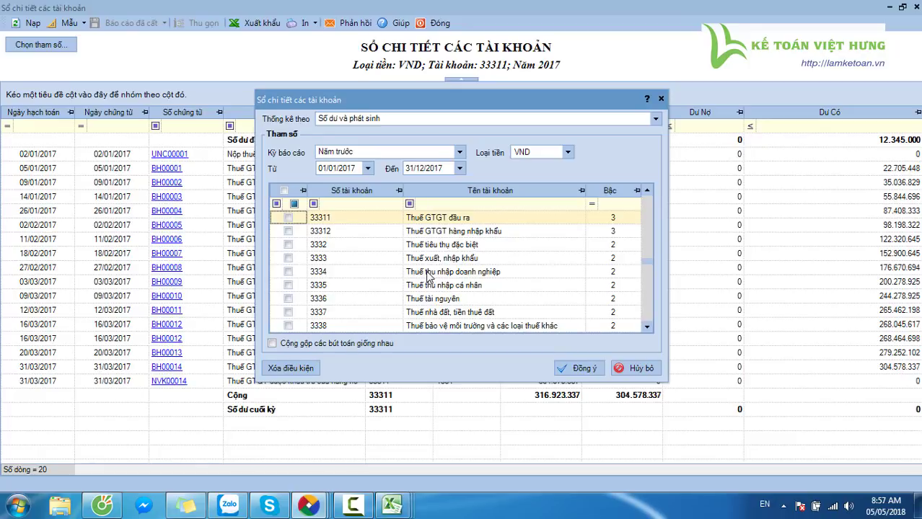
left_click(288, 272)
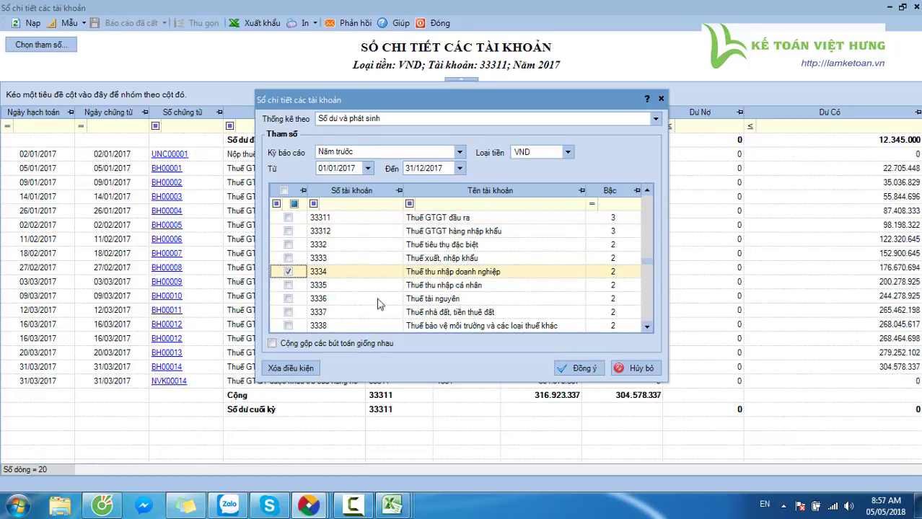
left_click(582, 369)
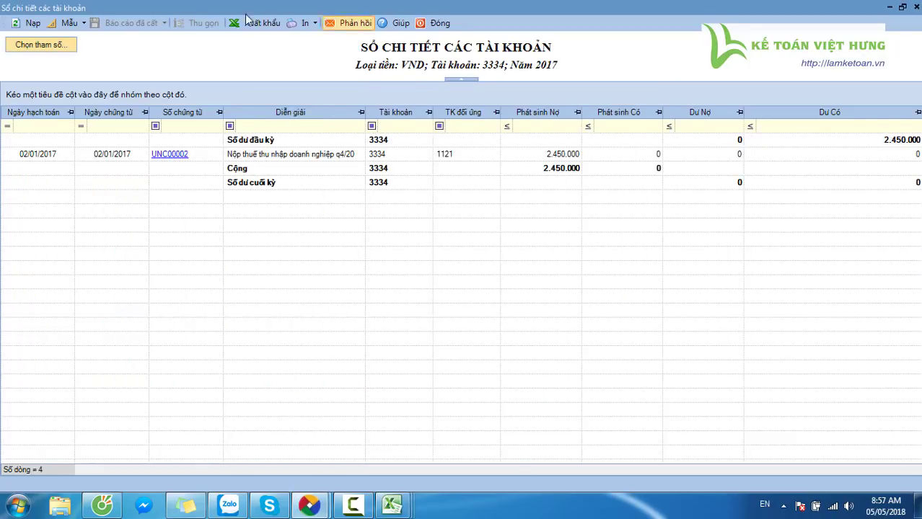
Open the print preview of the account 3334 book, then bring up and cancel its print dialog
left_click(303, 24)
left_click(591, 346)
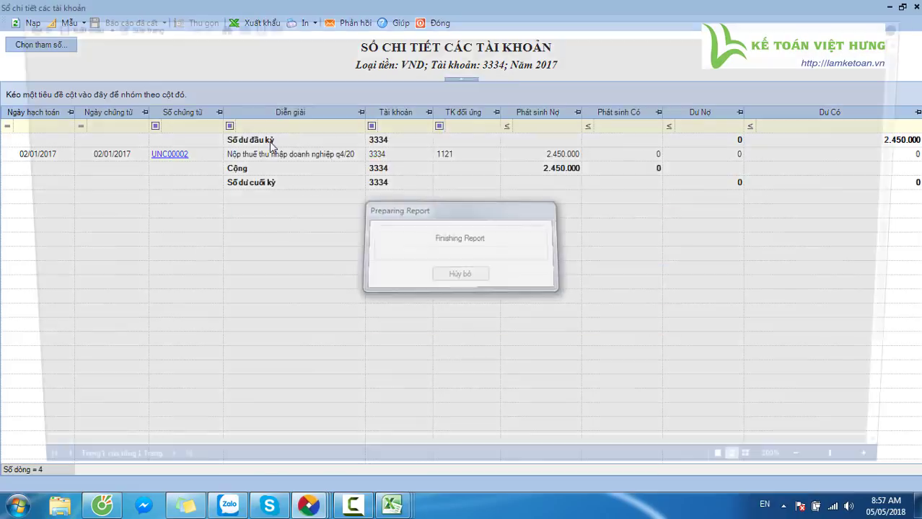
left_click(19, 24)
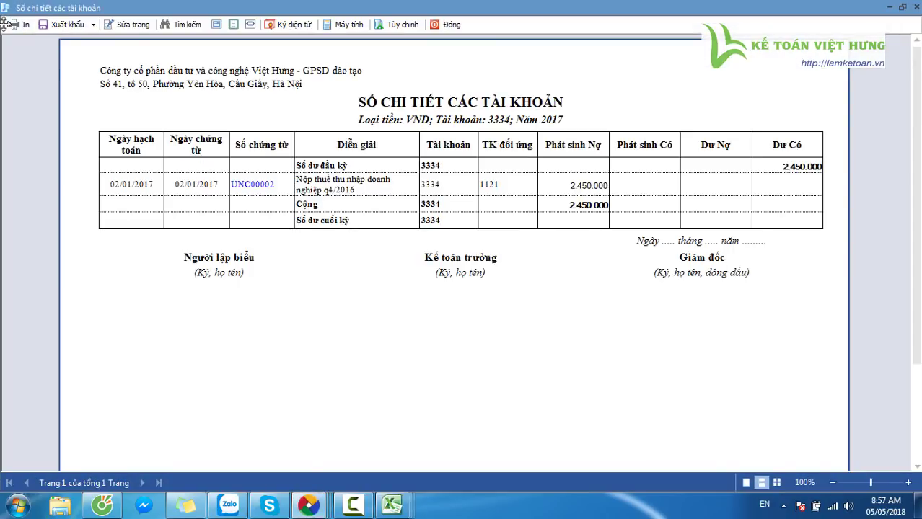
left_click(586, 301)
Export the account 3334 book to Excel as 3334 in the so chi tiet cac tk folder
left_click(68, 25)
left_click(139, 73)
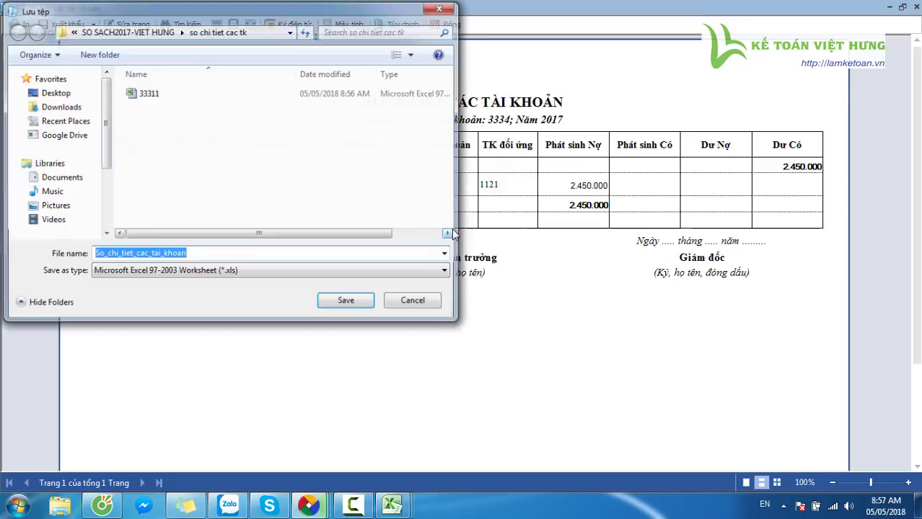
type("3334")
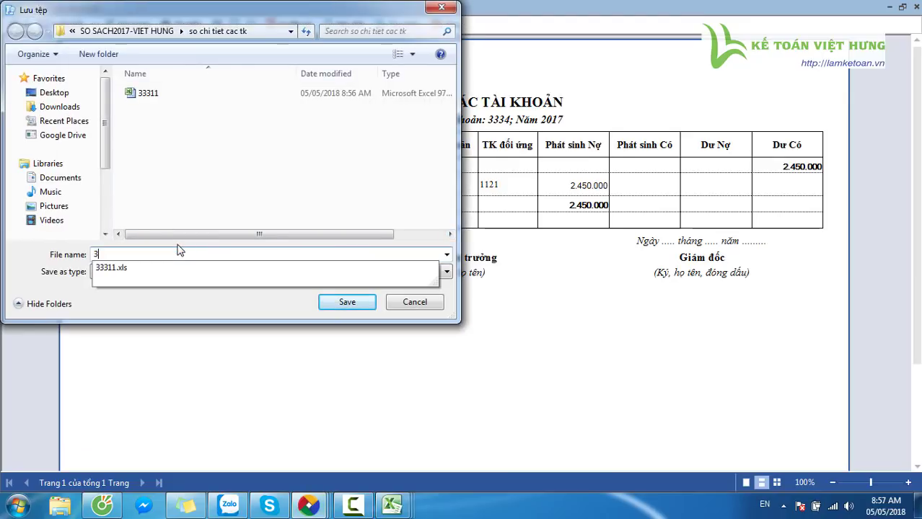
left_click(356, 302)
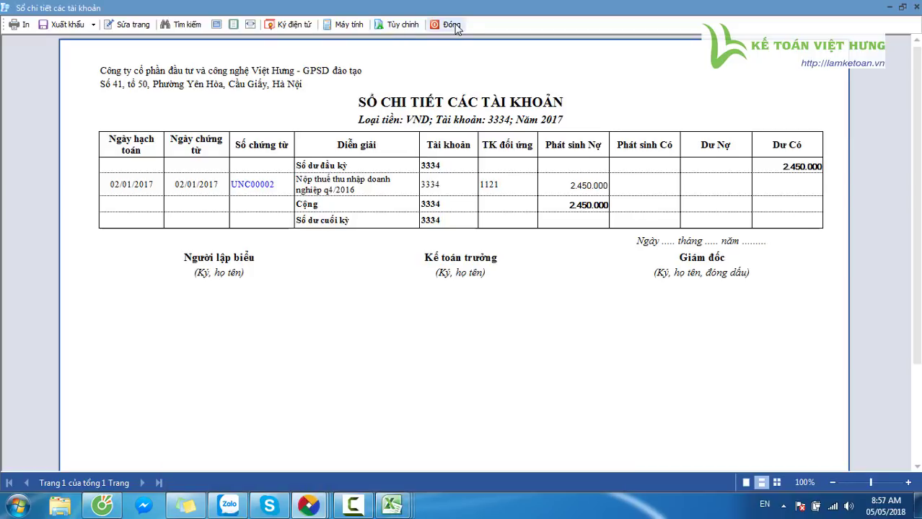
Switch to the Book1 list in Excel and select its next entry, sổ chi tiết vật tư hàng hóa
mouse_move(393, 506)
left_click(289, 451)
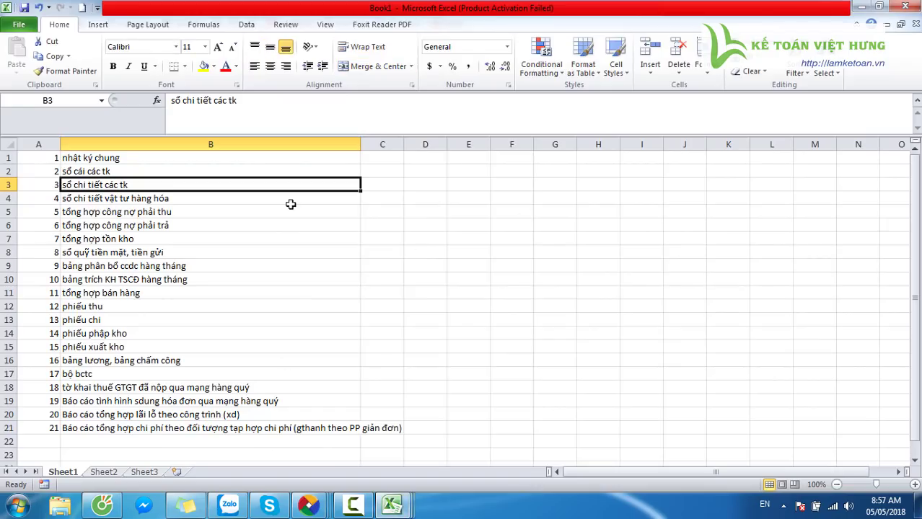
left_click(186, 201)
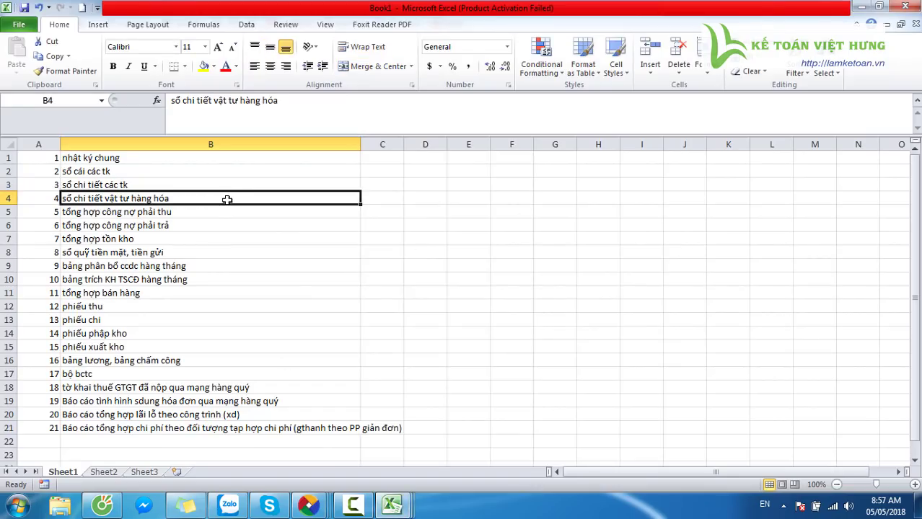
Switch to MISA SME.NET and generate the Sổ chi tiết vật tư hàng hóa report for period Năm trước with all items selected
key("alt+Tab")
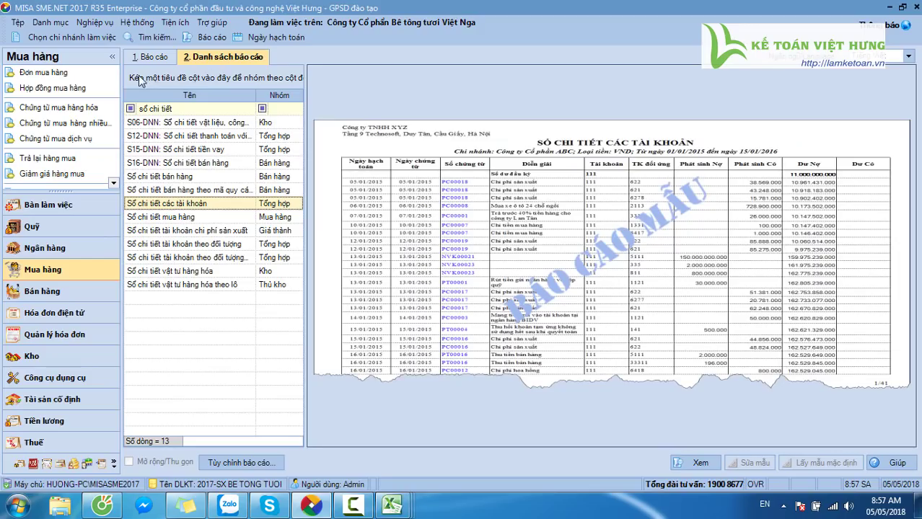
left_click(173, 108)
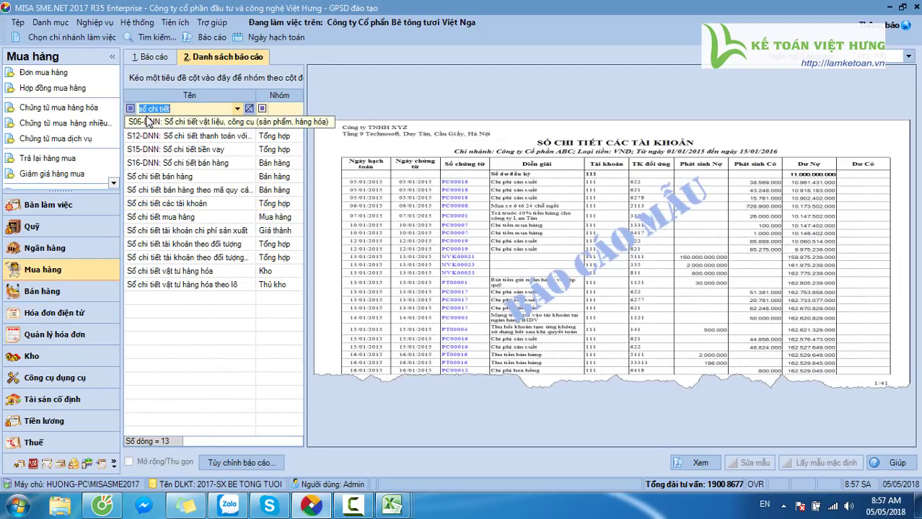
left_click(187, 274)
double_click(209, 274)
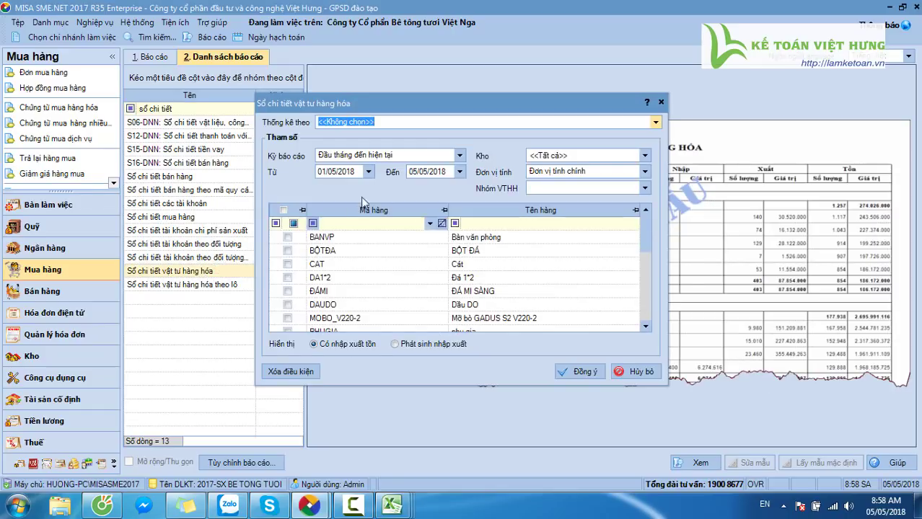
left_click(460, 156)
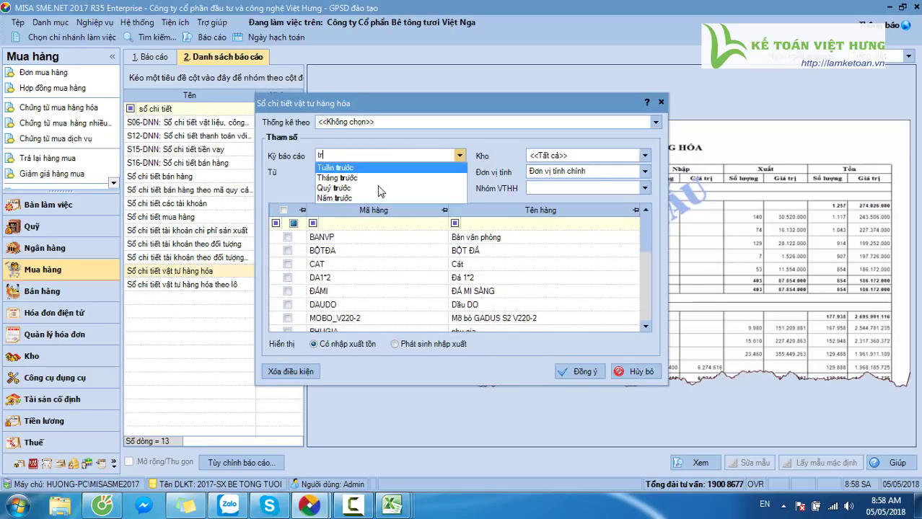
left_click(318, 200)
left_click(283, 210)
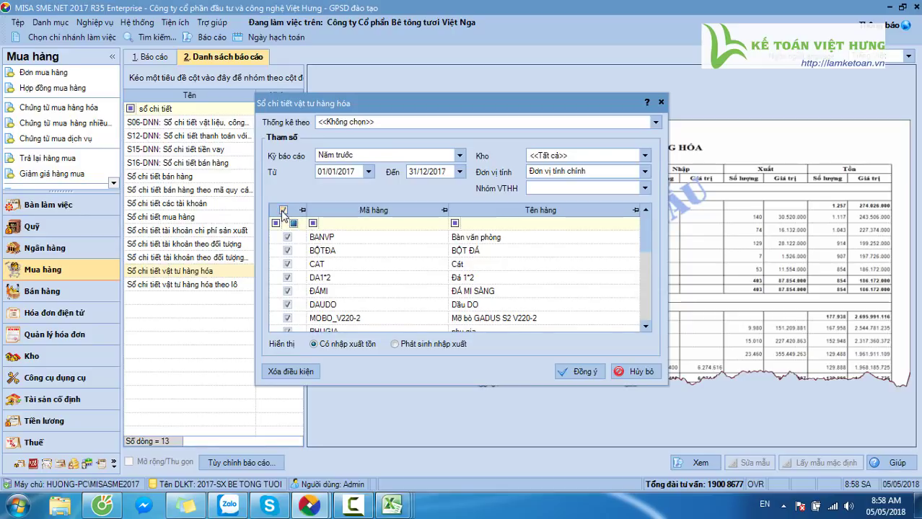
left_click(575, 371)
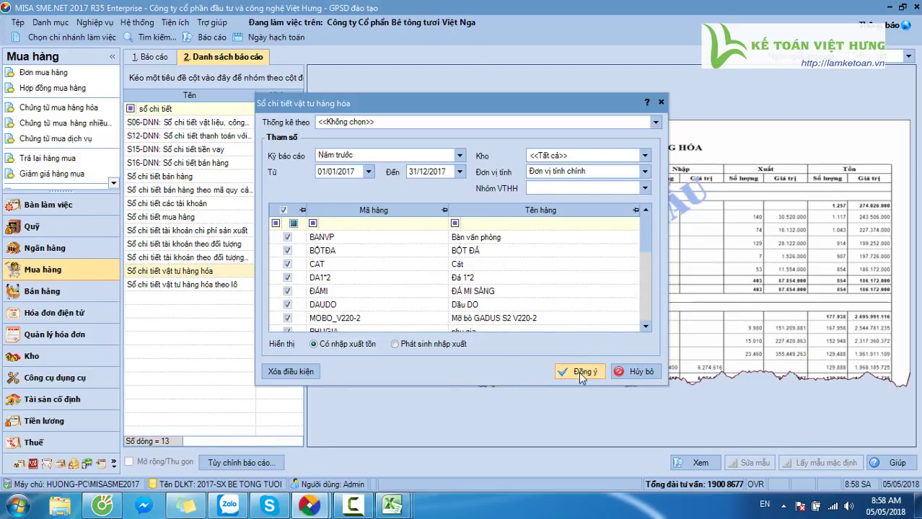
Open the print preview of the inventory detail book with paper size A4 - Ngang
left_click(302, 23)
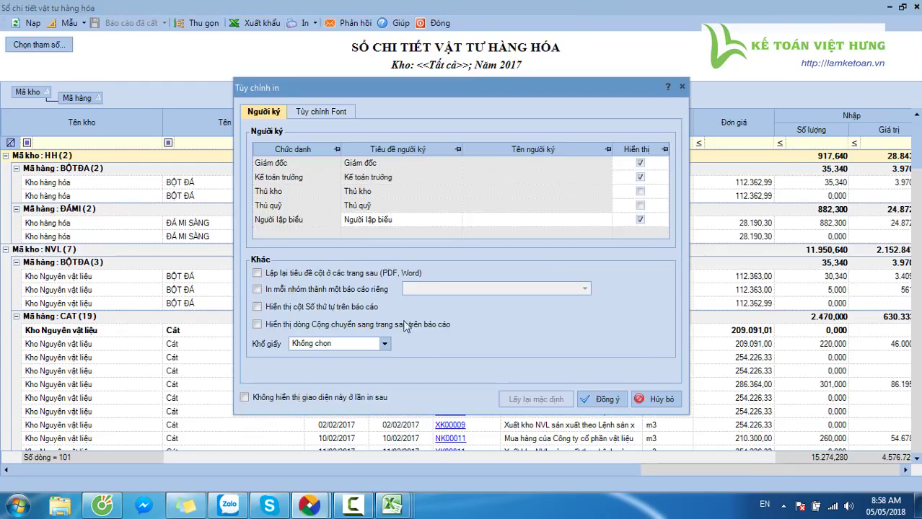
left_click(384, 344)
left_click(311, 385)
left_click(604, 399)
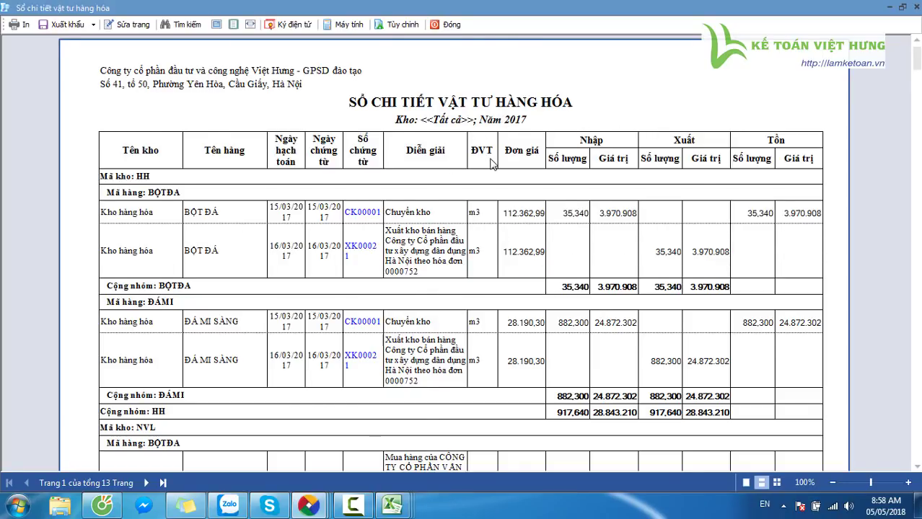
Examine the warehouse and item groups in the preview, then open and close the Chuyển kho voucher of the first BỘT ĐÁ row
scroll(490, 163, "down", 3)
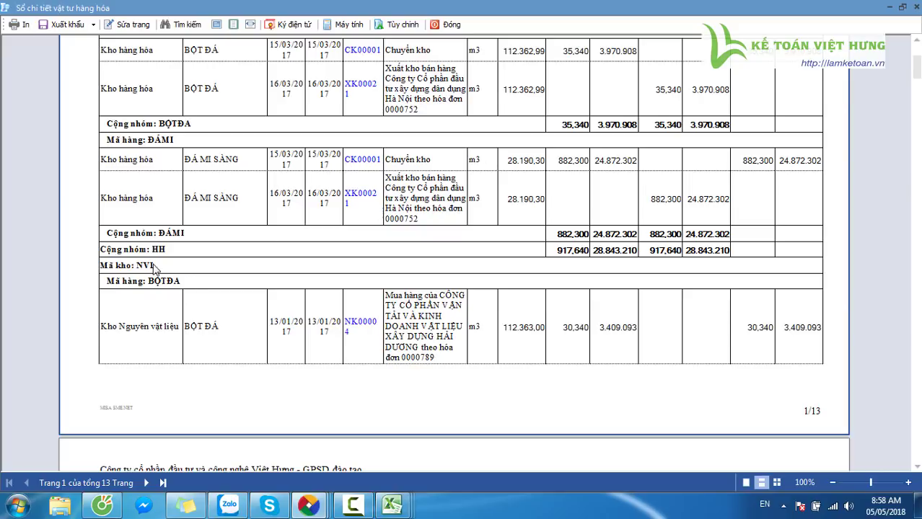
scroll(240, 247, "up", 3)
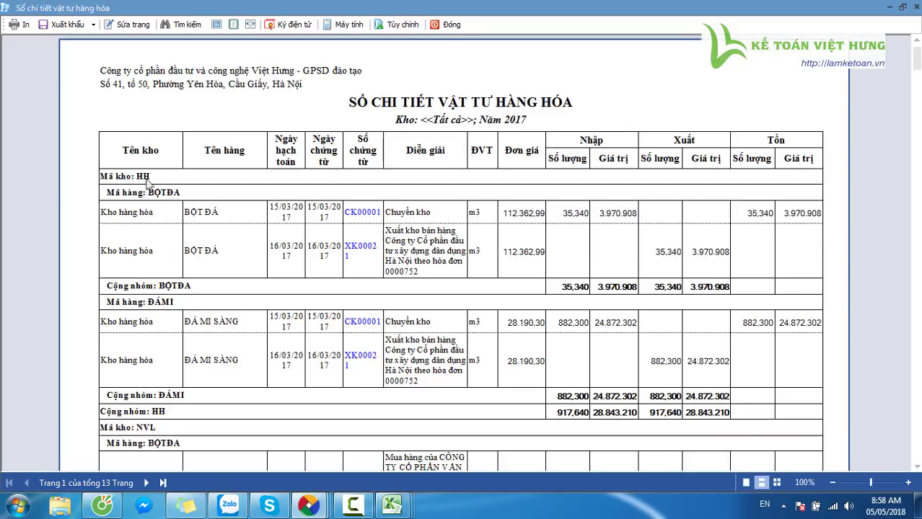
scroll(159, 182, "down", 15)
scroll(395, 336, "up", 15)
double_click(425, 215)
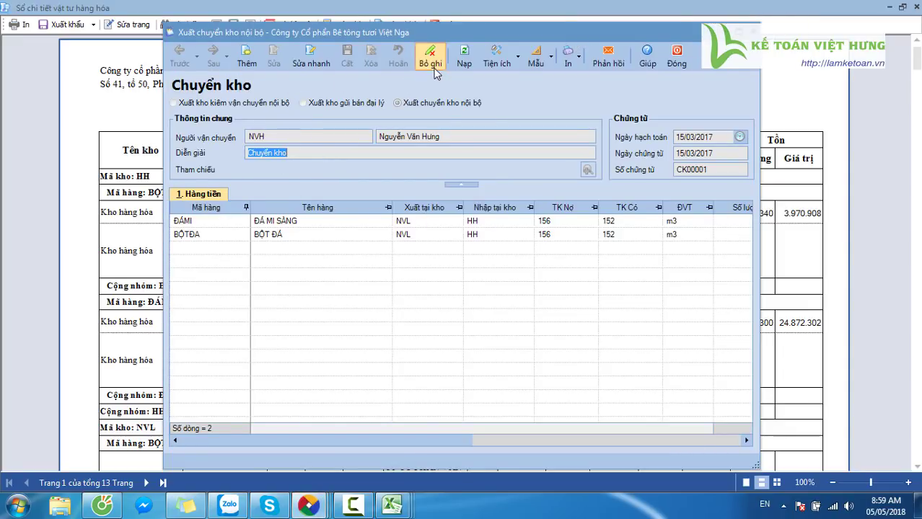
left_click(677, 58)
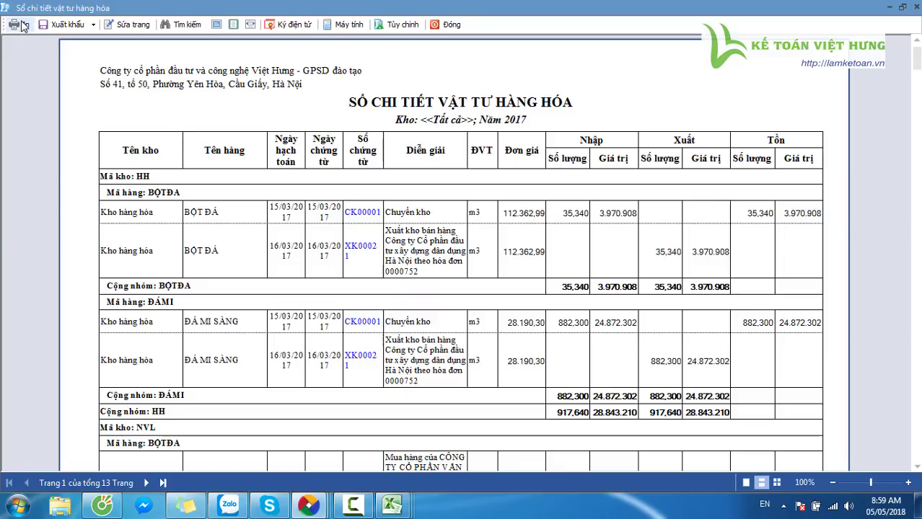
Bring up the print dialog for the inventory book, choose the Canon LBP2900 printer, and cancel without printing
left_click(19, 26)
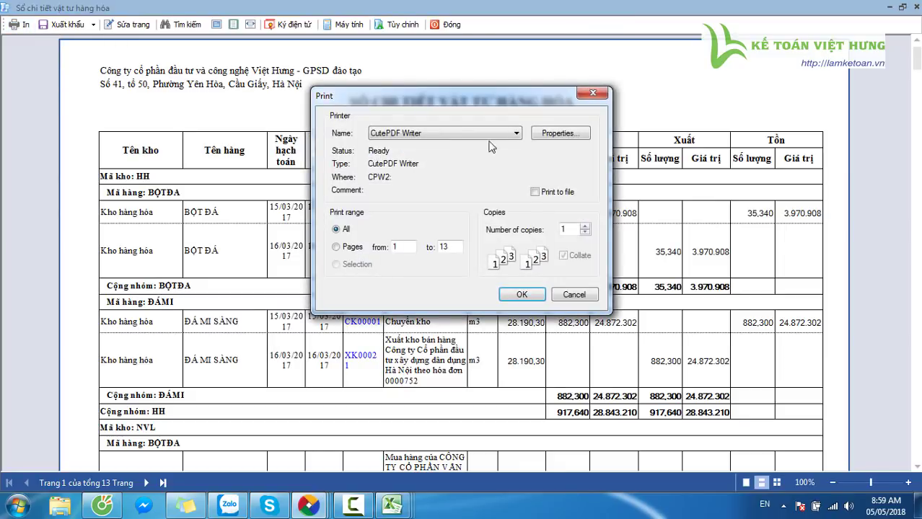
left_click(492, 134)
left_click(437, 146)
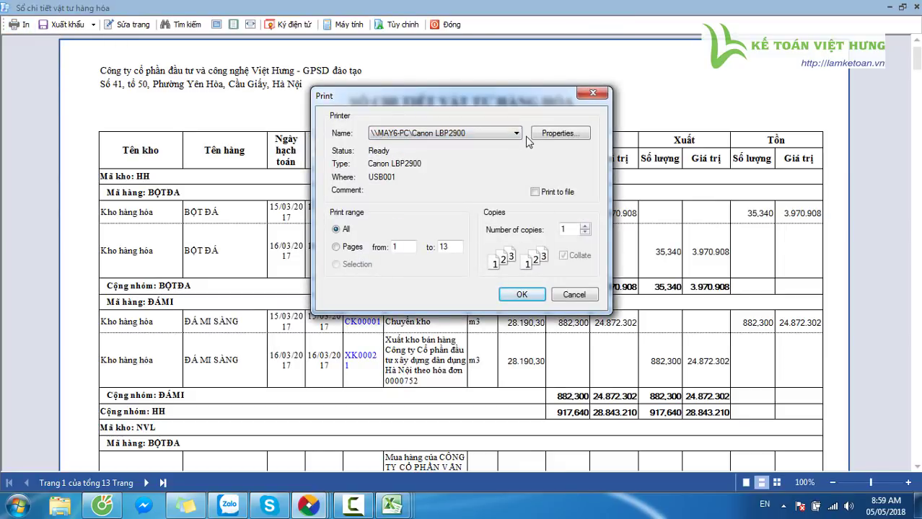
left_click(574, 294)
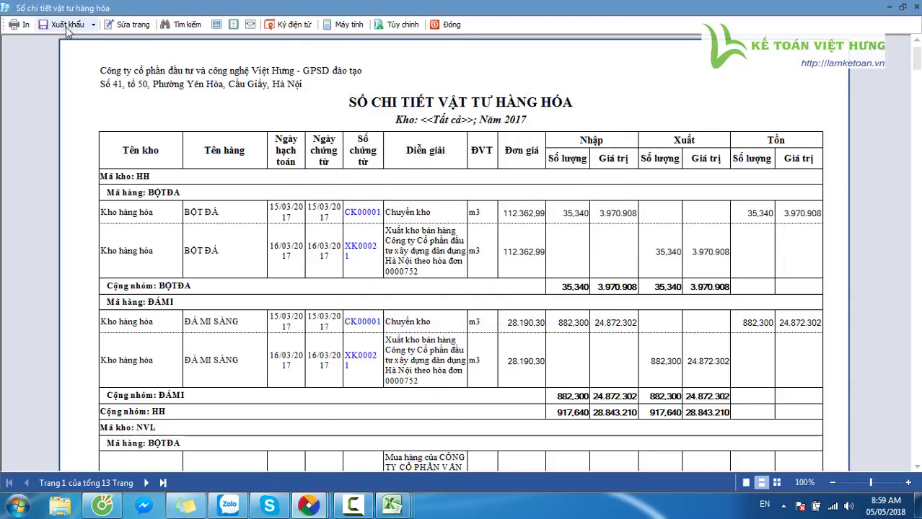
Start exporting the inventory book to Excel and create and enter a new folder kho inside SO SACH2017-VIET HUNG
left_click(68, 29)
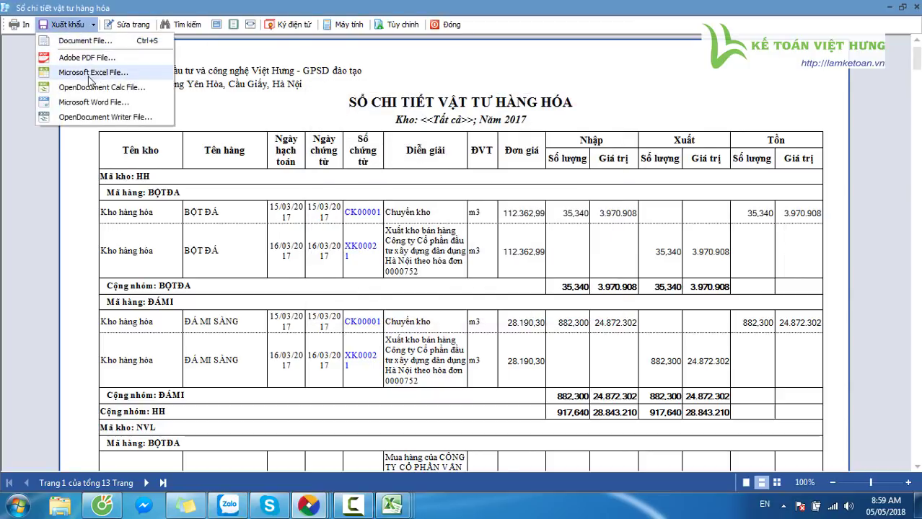
left_click(91, 75)
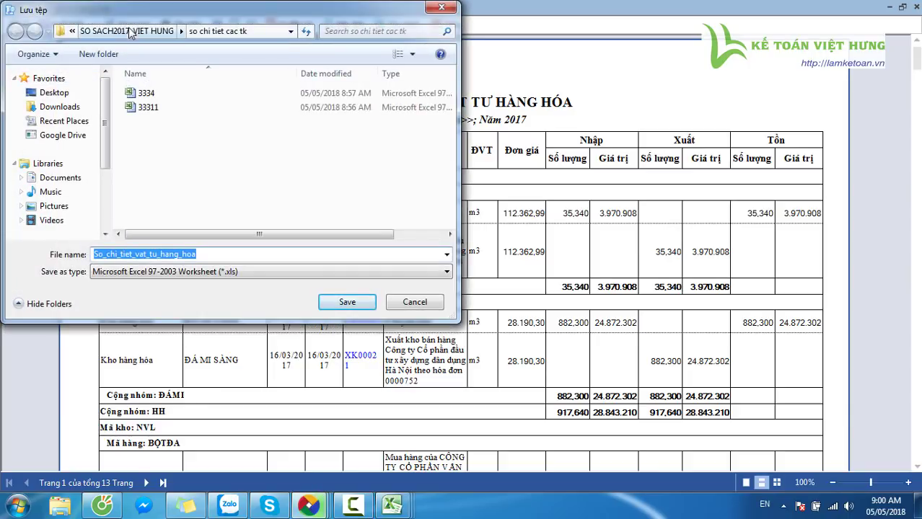
left_click(126, 33)
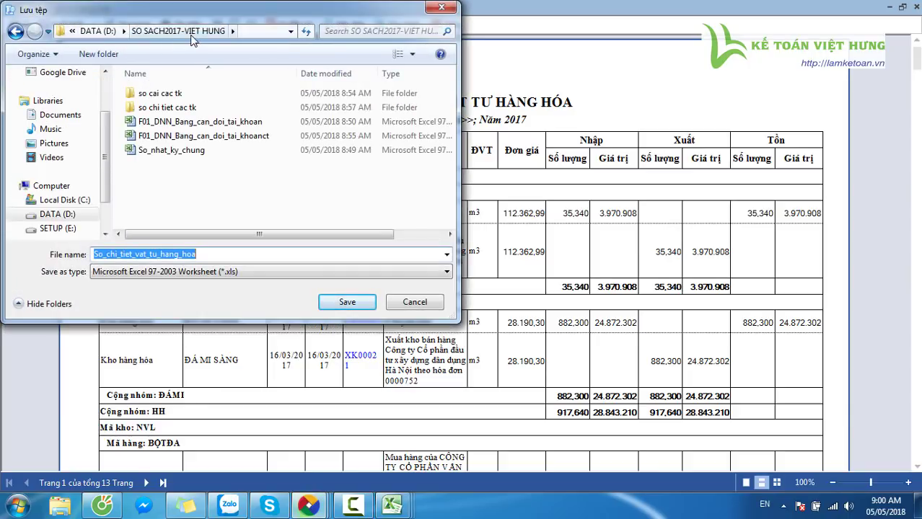
right_click(181, 181)
mouse_move(203, 323)
left_click(344, 111)
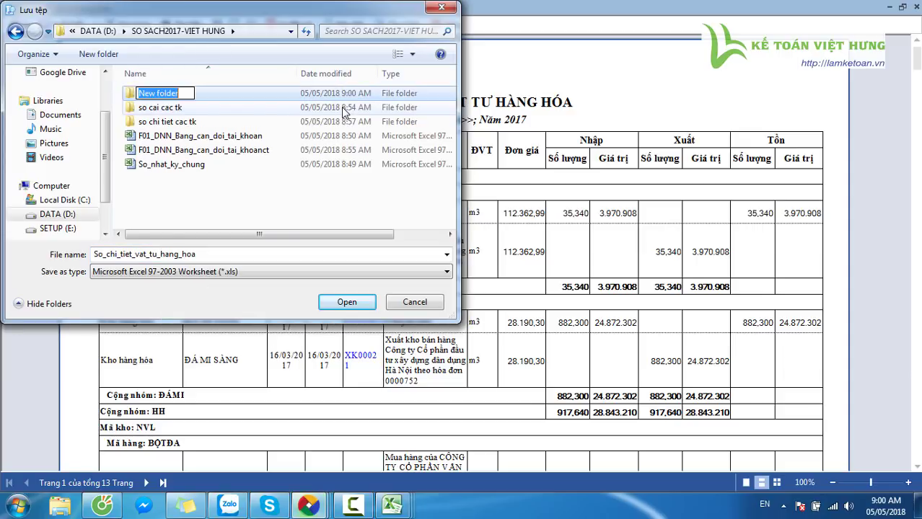
type("kho")
key("Return")
key("Return")
Save the exported inventory book under the file name so chi tiet vthh
double_click(233, 254)
type("so chi tiet vthh")
key("Return")
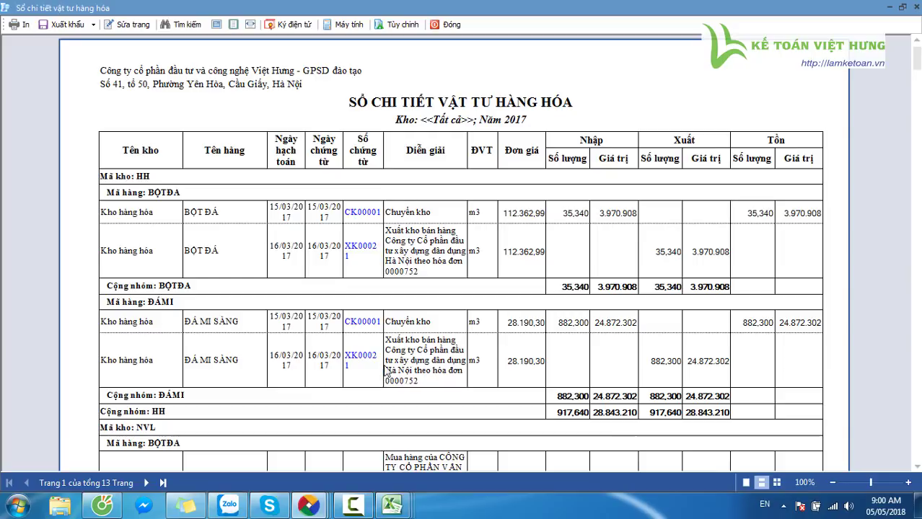
Switch to the Book1 list in Excel and select its next entry, tổng hợp công nợ phải thu
mouse_move(392, 505)
left_click(310, 447)
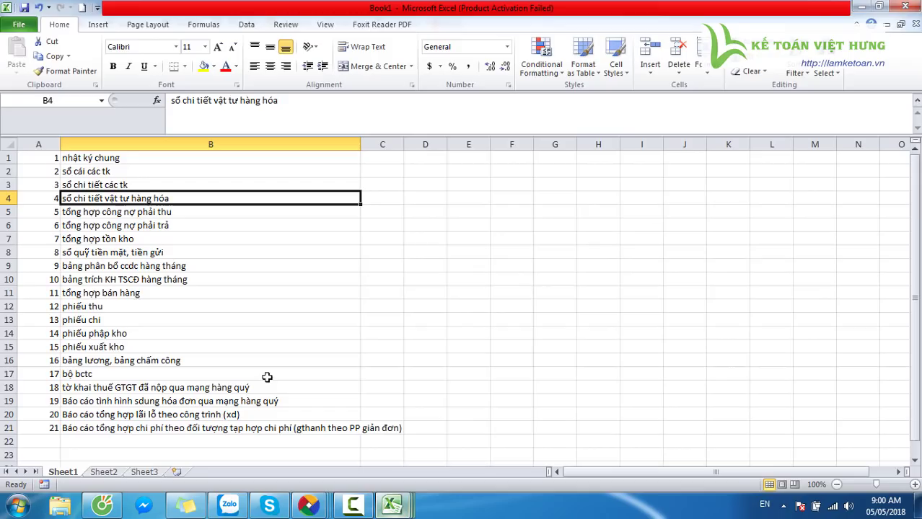
left_click(206, 212)
Return to MISA SME.NET, filter the report list by "tổng hợp công", and open the customer receivables summary report's parameters
left_click(309, 504)
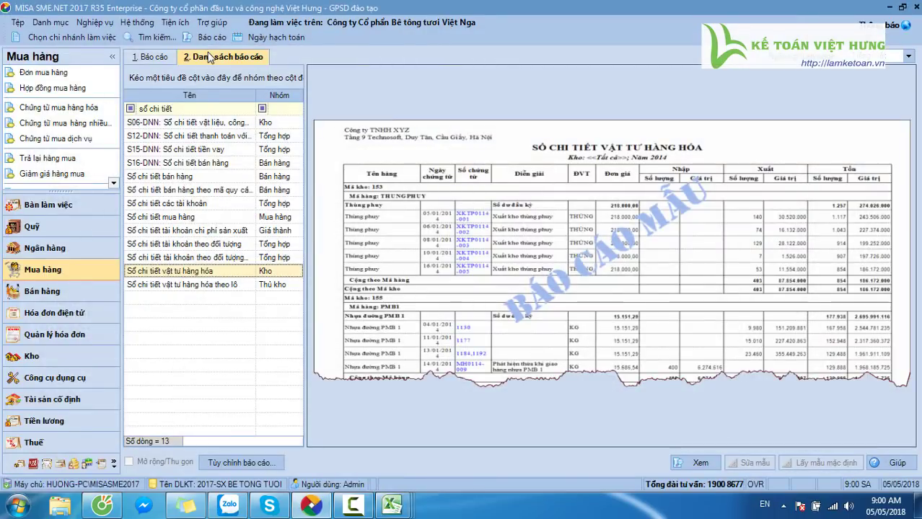
left_click(195, 109)
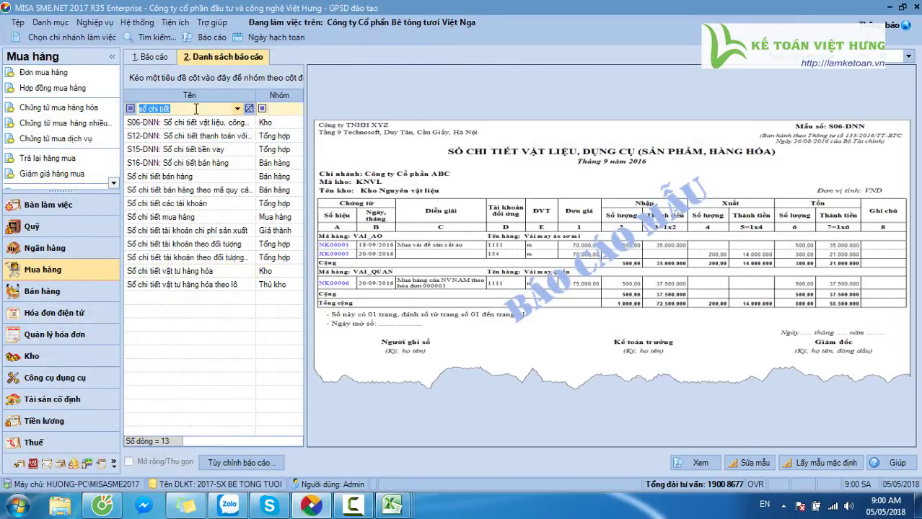
type("tổng hợp công")
left_click(211, 137)
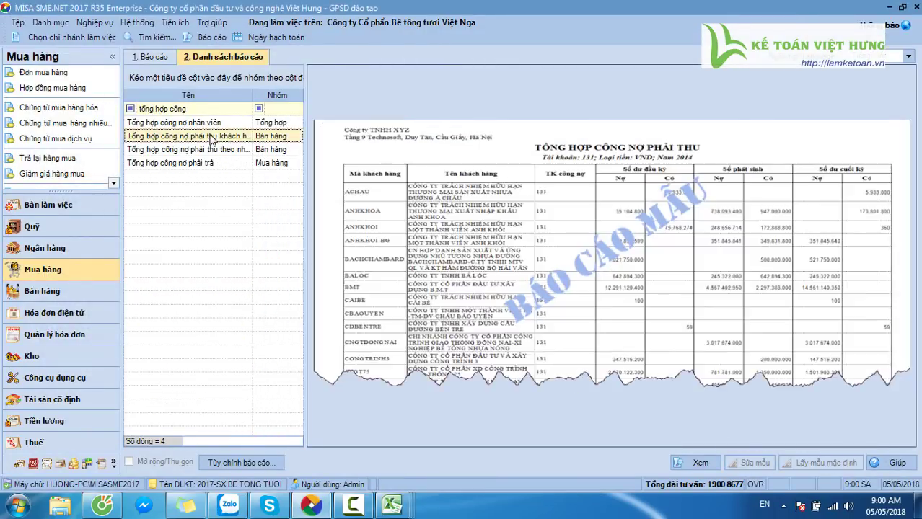
double_click(211, 137)
Set the reporting period to Năm trước, select all customers, and generate the account 131 receivables summary
left_click(458, 154)
type("n")
key("Return")
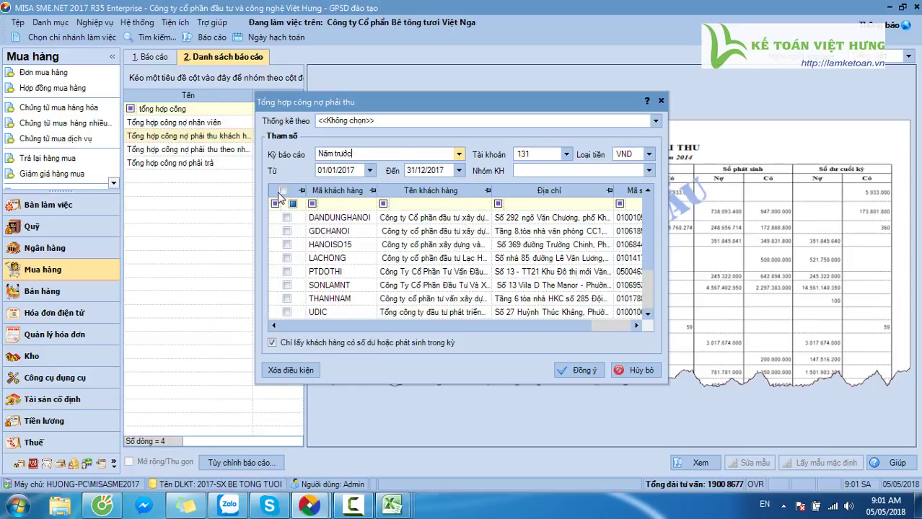
left_click(282, 192)
left_click(577, 370)
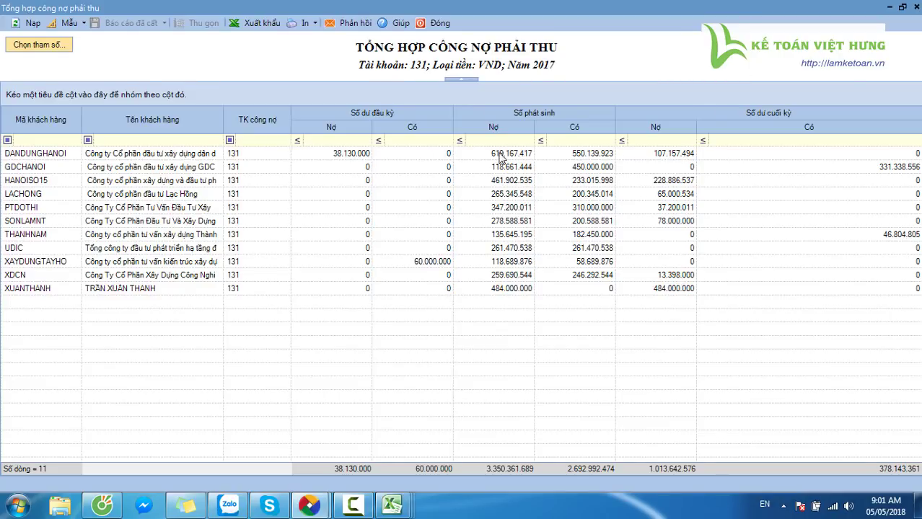
Examine the customers' opening balances, period movements, and closing debit and credit balances in the receivables summary
left_click(353, 155)
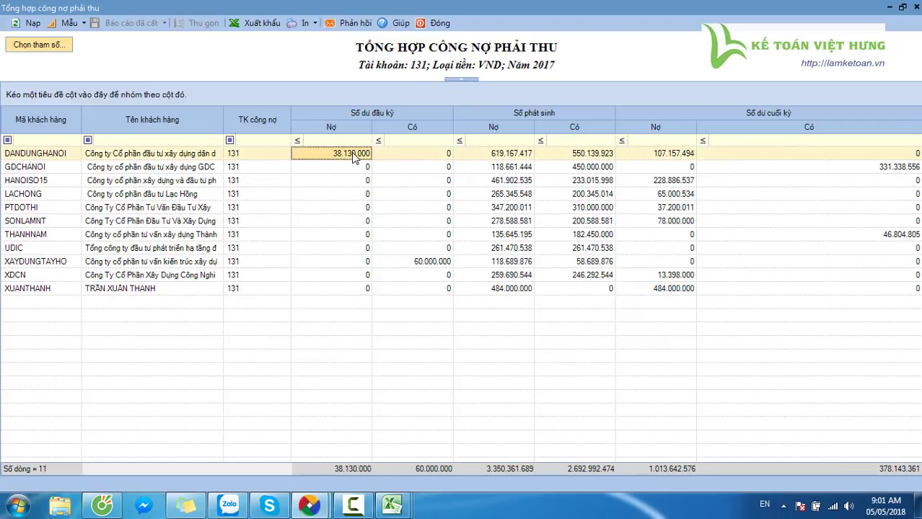
left_click(556, 157)
left_click(833, 166)
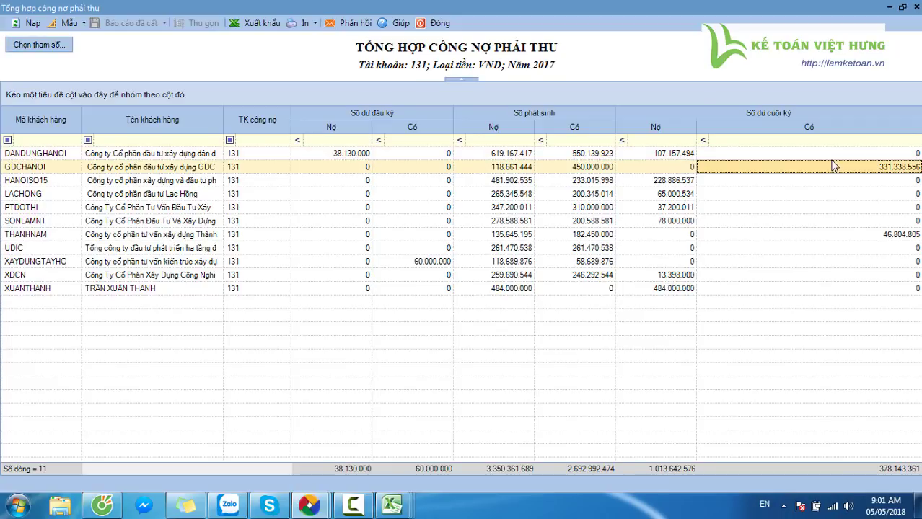
left_click(685, 248)
left_click(791, 260)
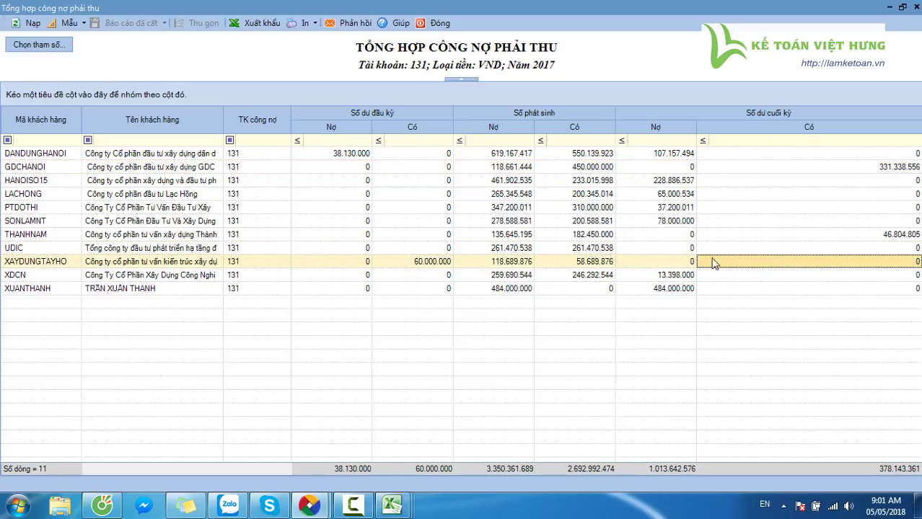
left_click(671, 156)
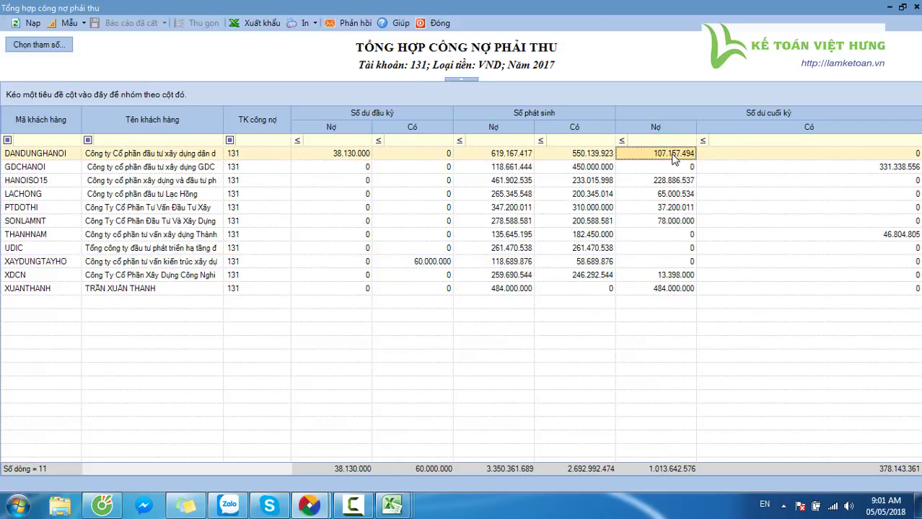
left_click(705, 168)
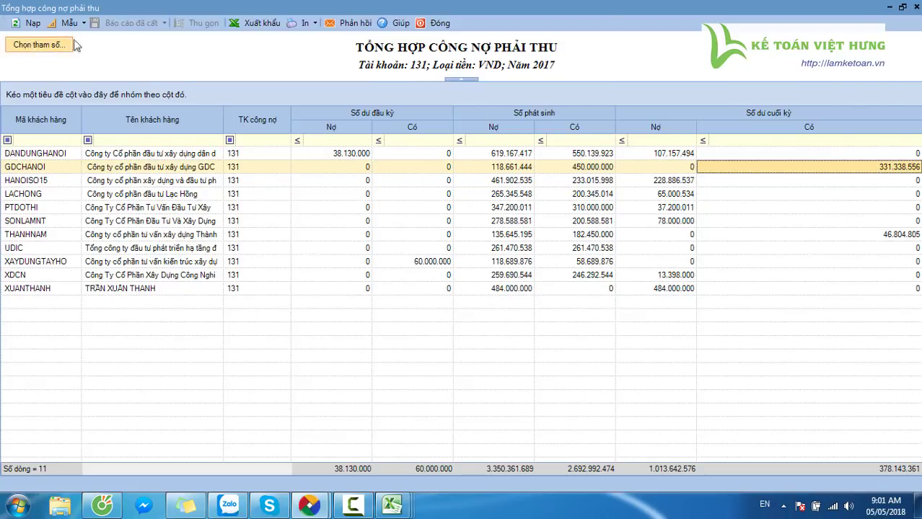
Open the print preview of the receivables summary with paper size A4 - Ngang
left_click(302, 22)
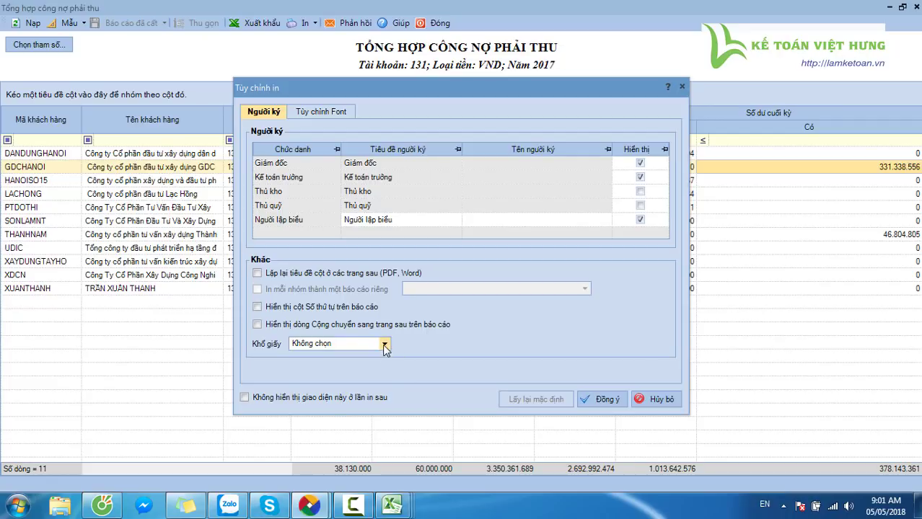
left_click(385, 344)
left_click(335, 377)
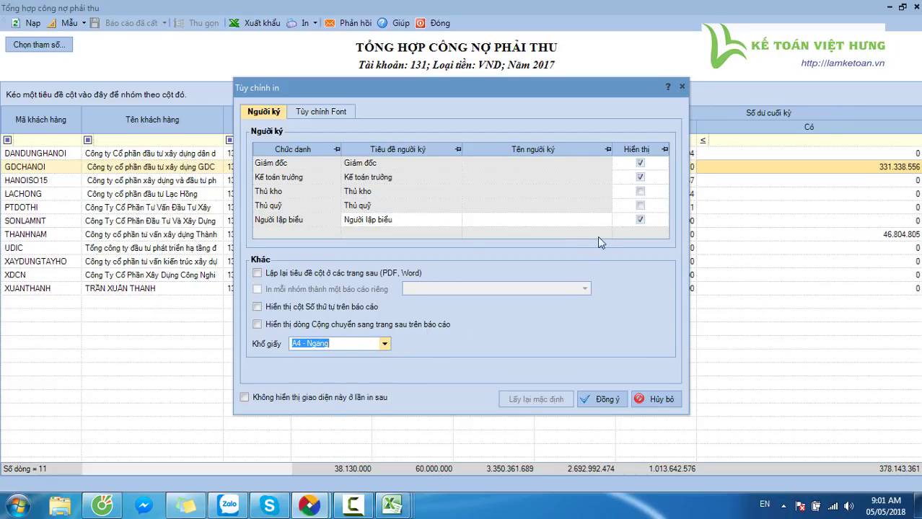
left_click(602, 400)
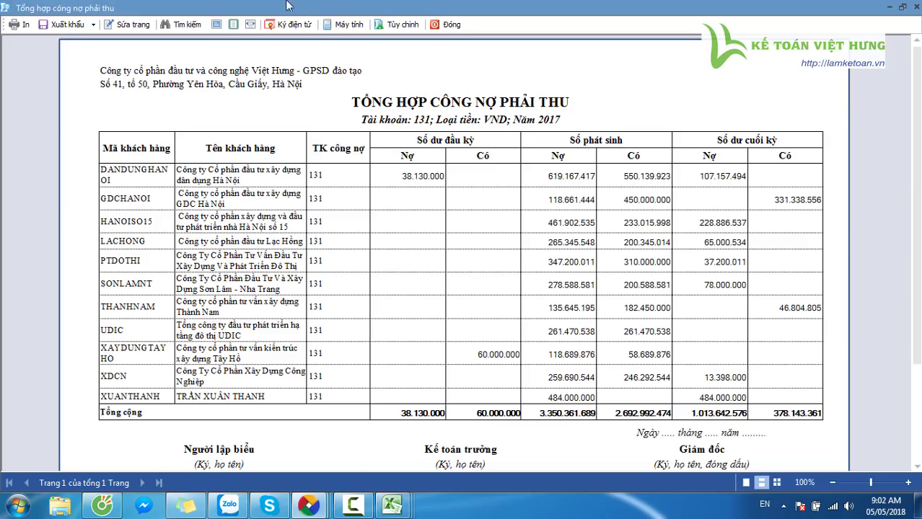
Export the receivables summary to Excel as Tong_hop_cong_no_phai_thu in a new "cong no" folder under SO SACH2017-VIET HUNG, without opening it
left_click(84, 27)
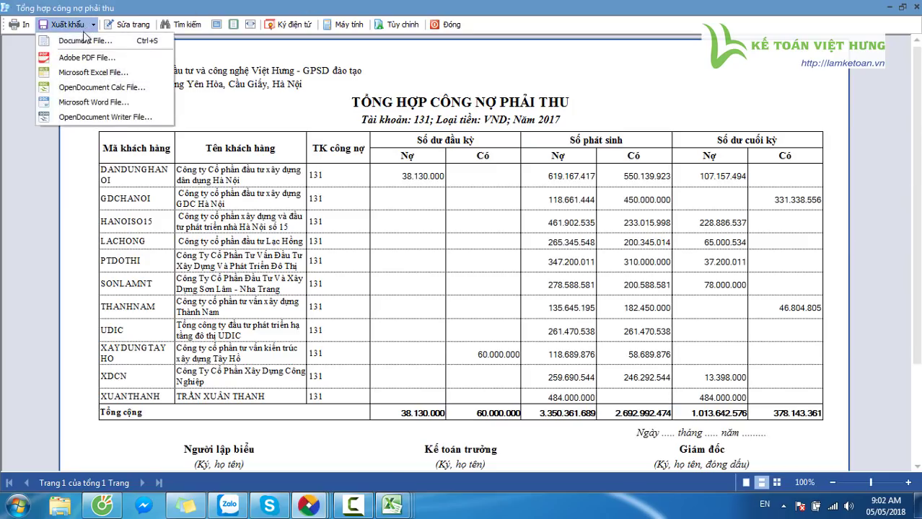
left_click(90, 72)
left_click(177, 31)
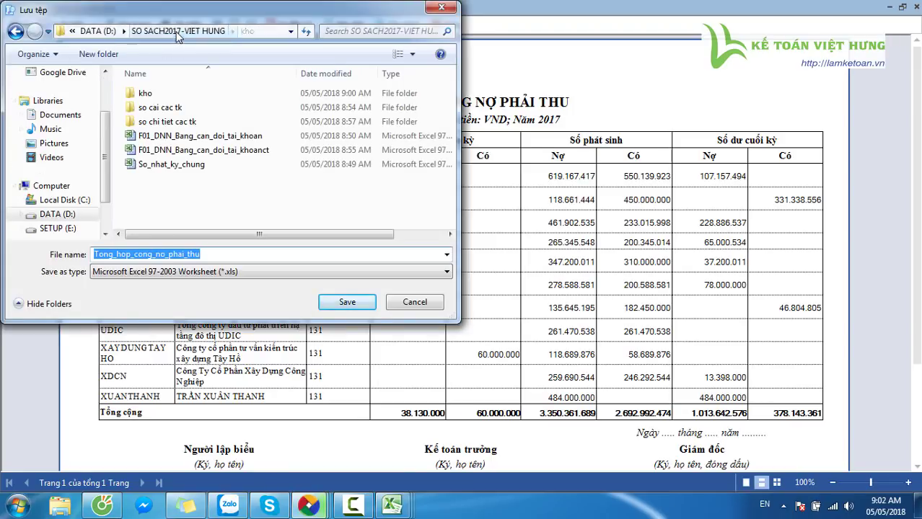
right_click(152, 180)
mouse_move(247, 322)
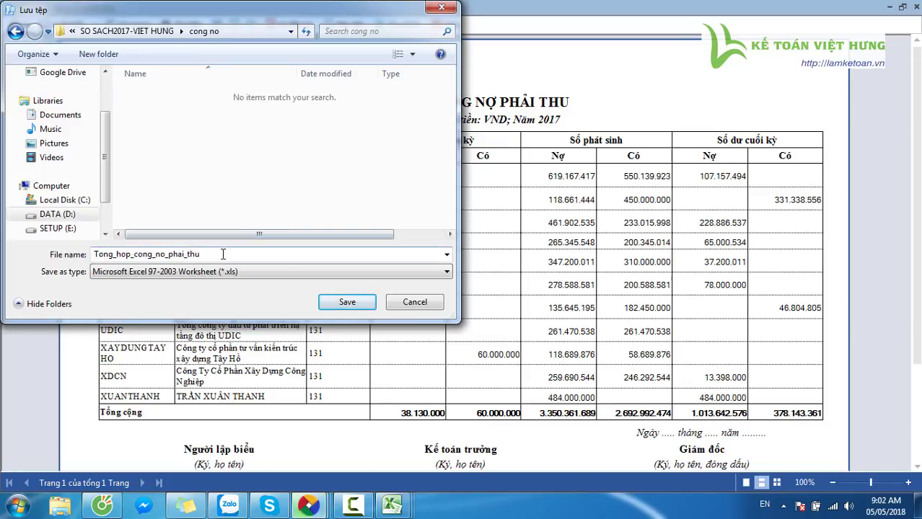
left_click(346, 302)
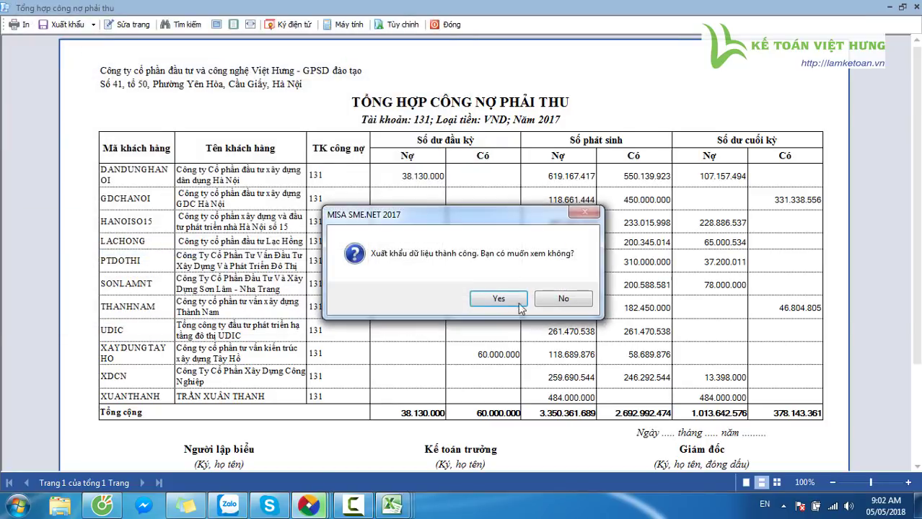
left_click(564, 298)
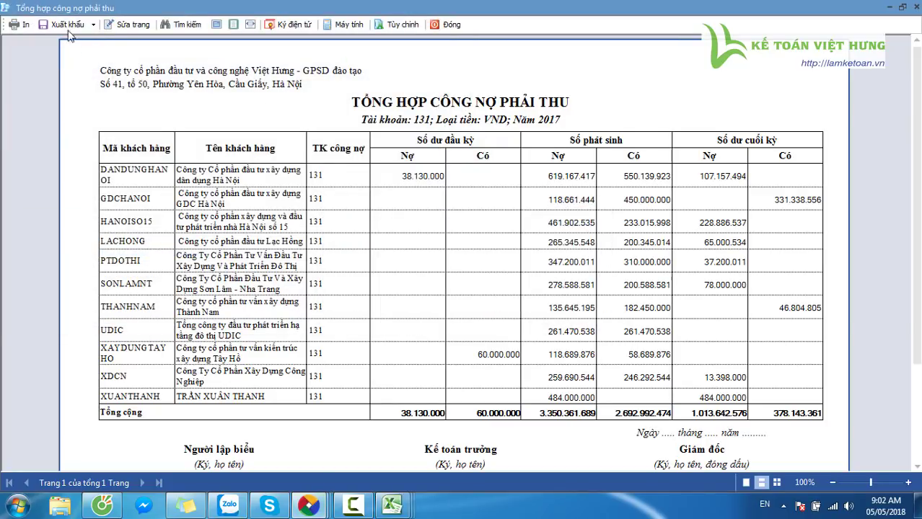
View the print settings of the receivables summary, cancel printing, and close the report
left_click(13, 27)
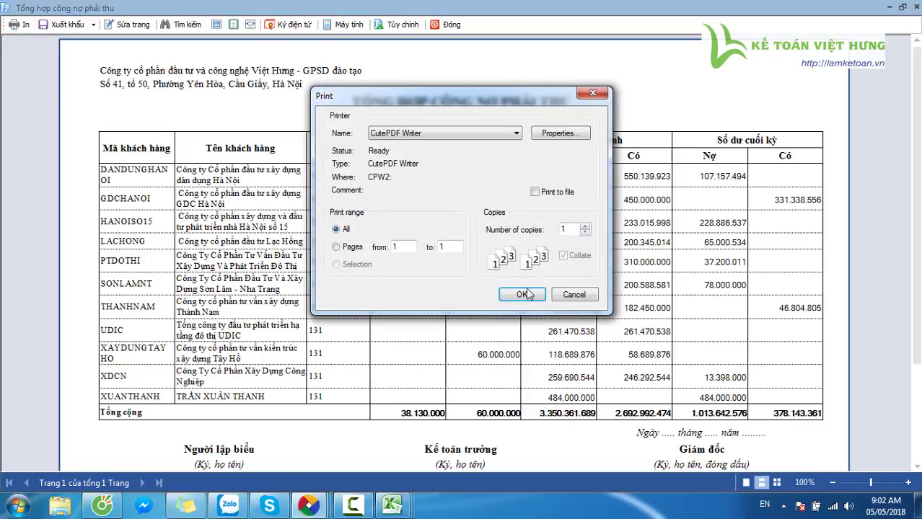
left_click(574, 295)
left_click(447, 24)
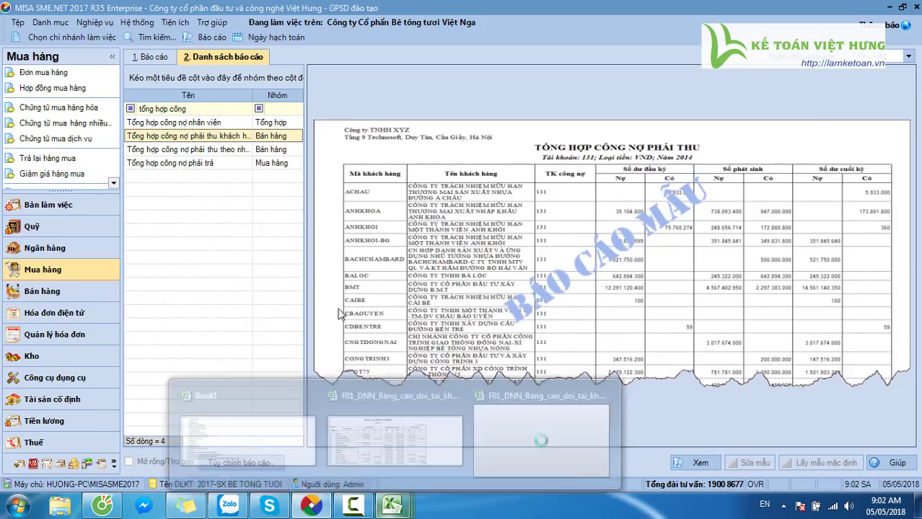
Generate the "Tổng hợp công nợ phải trả" report on account 331 for year 2017 with all suppliers selected
left_click(172, 166)
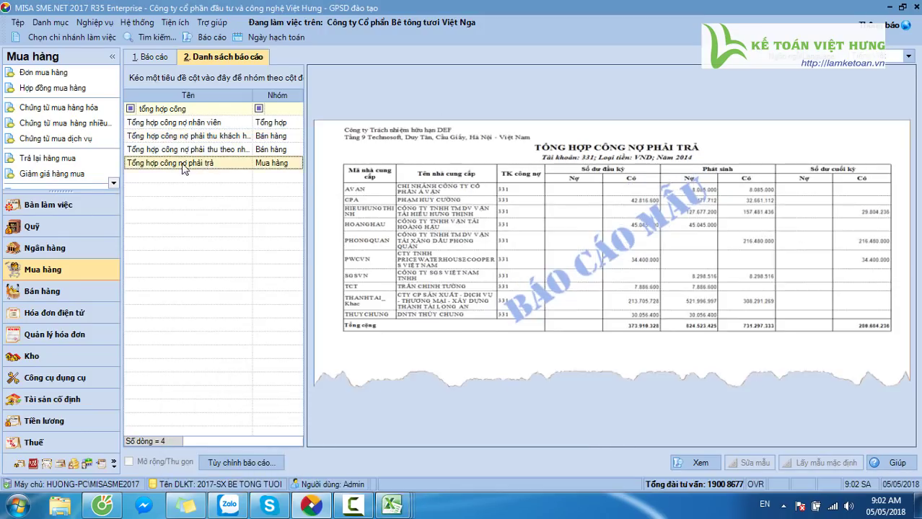
double_click(275, 161)
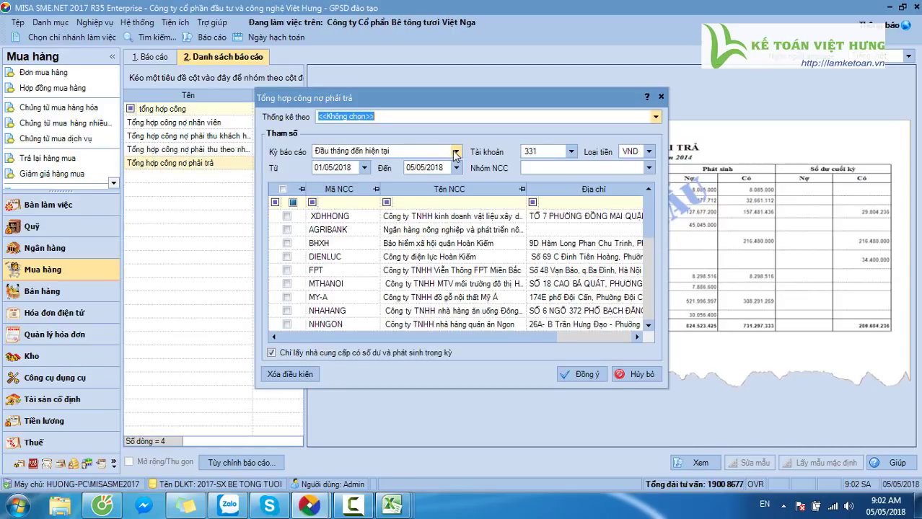
left_click(359, 152)
left_click(321, 196)
left_click(282, 189)
left_click(575, 376)
left_click(500, 302)
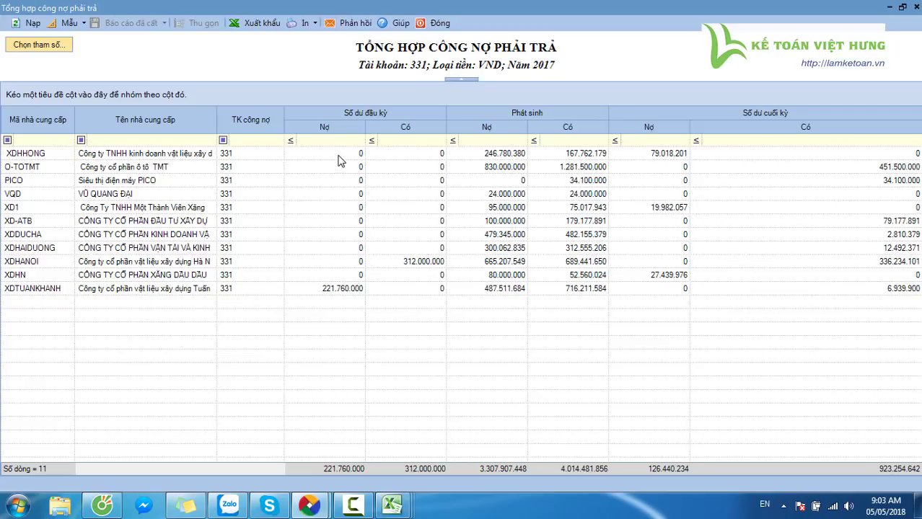
Examine the suppliers' period movements and closing debit and credit balances in the payables summary
left_click(522, 166)
left_click(828, 158)
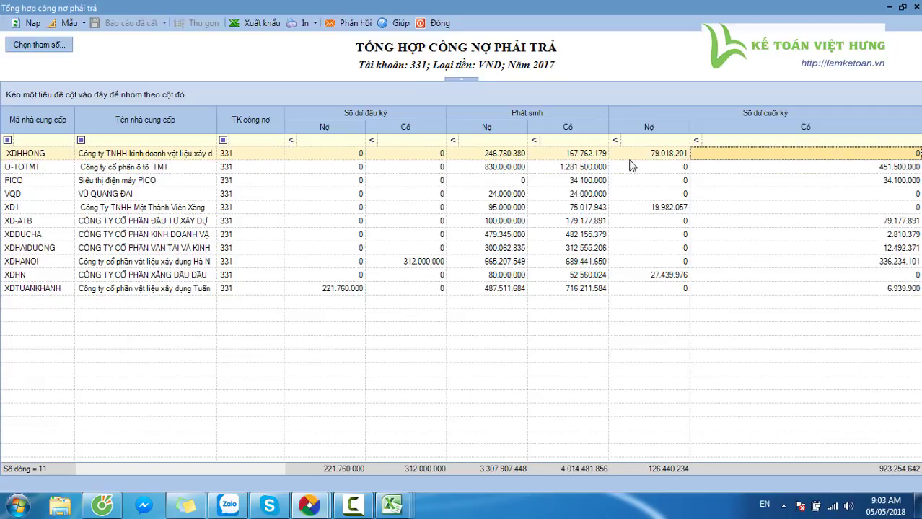
left_click(651, 157)
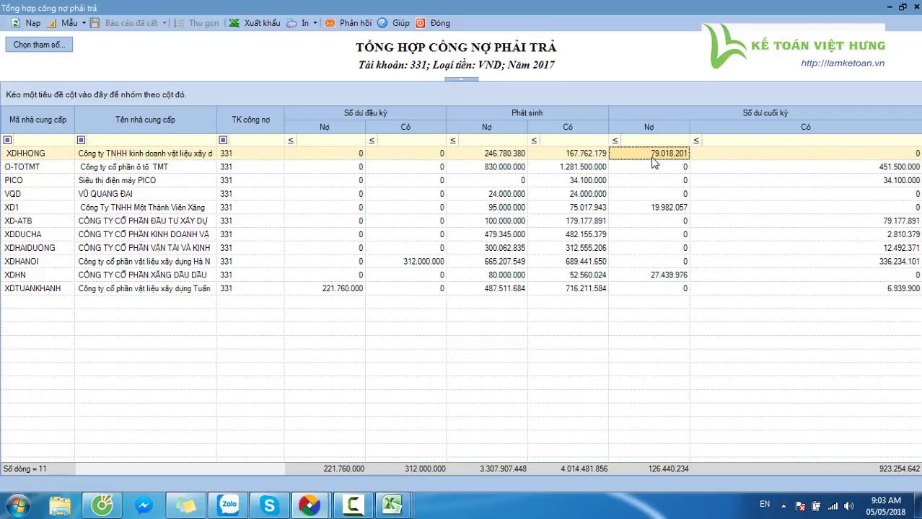
left_click(874, 225)
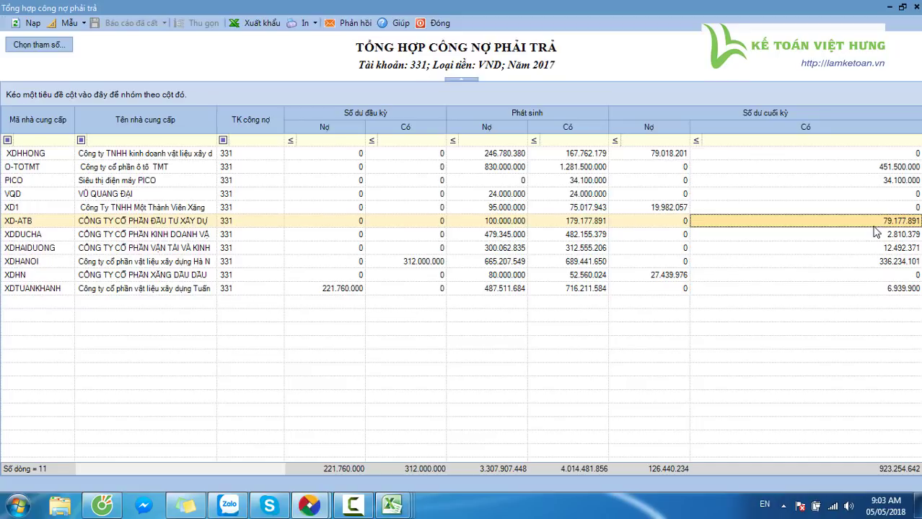
left_click(842, 196)
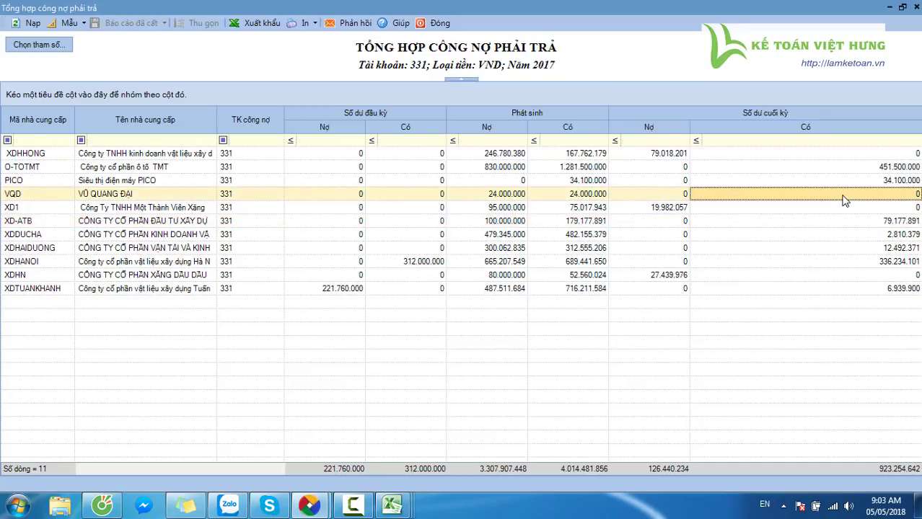
left_click(654, 196)
Open the print preview of the payables summary with paper size A4 - Ngang, then view and cancel its print settings
left_click(303, 22)
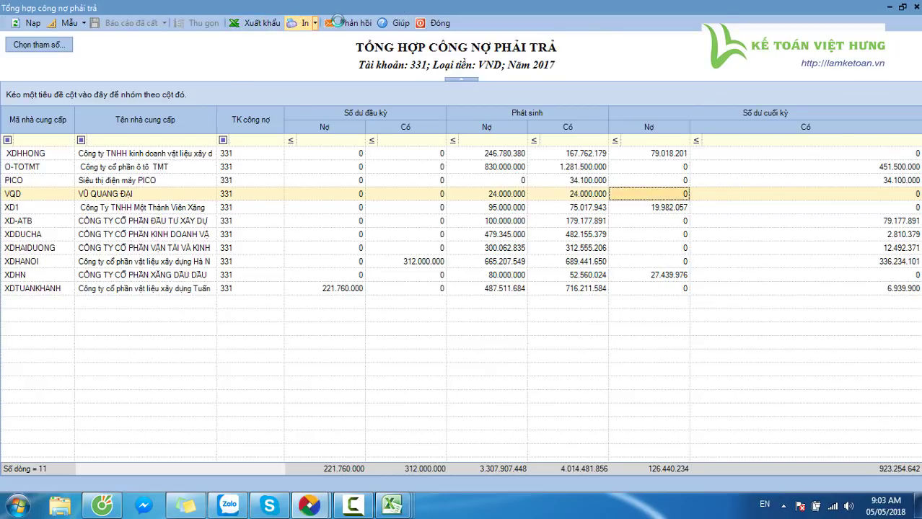
left_click(385, 344)
left_click(317, 377)
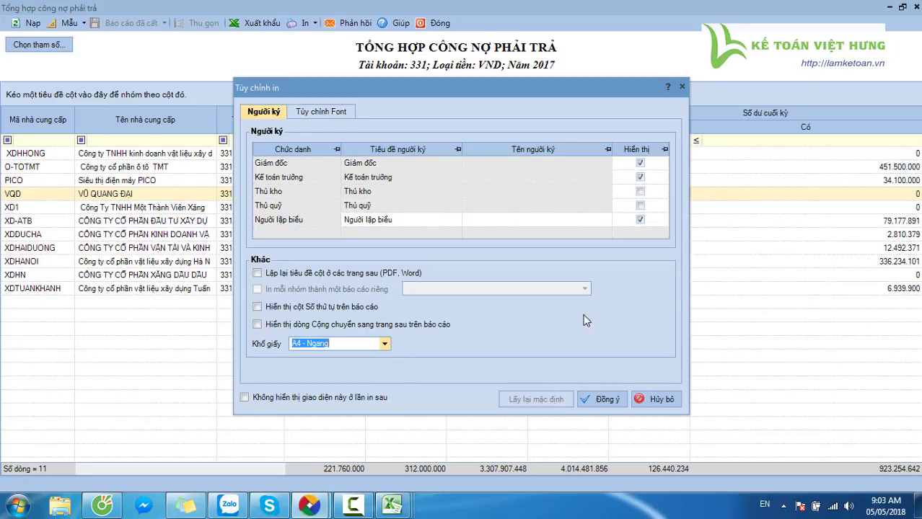
left_click(604, 398)
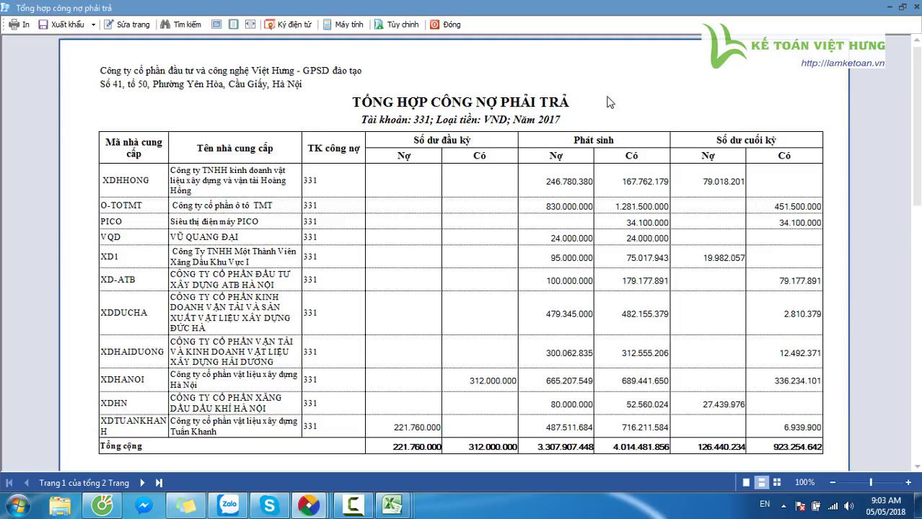
left_click(14, 27)
left_click(573, 294)
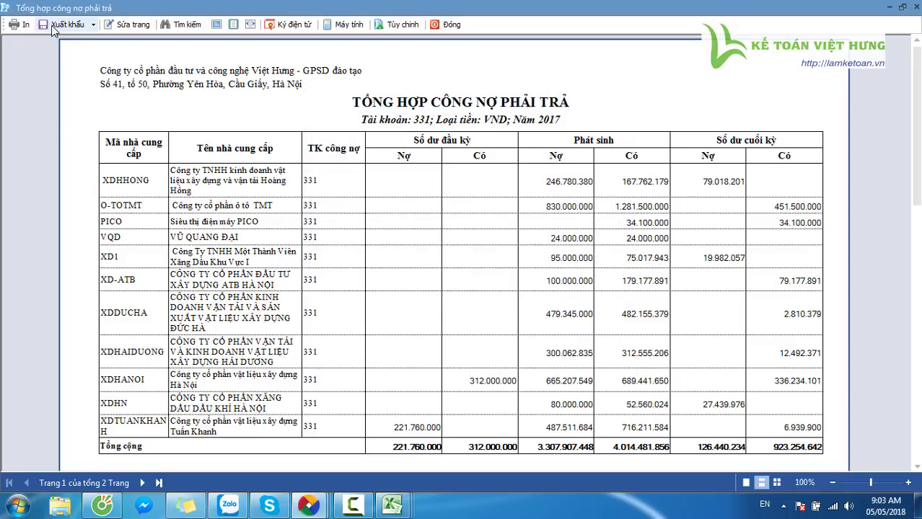
Export the payables summary to Excel as Tong_hop_cong_no_phai_tra in the "cong no" folder under SO SACH2017-VIET HUNG
left_click(69, 24)
left_click(73, 68)
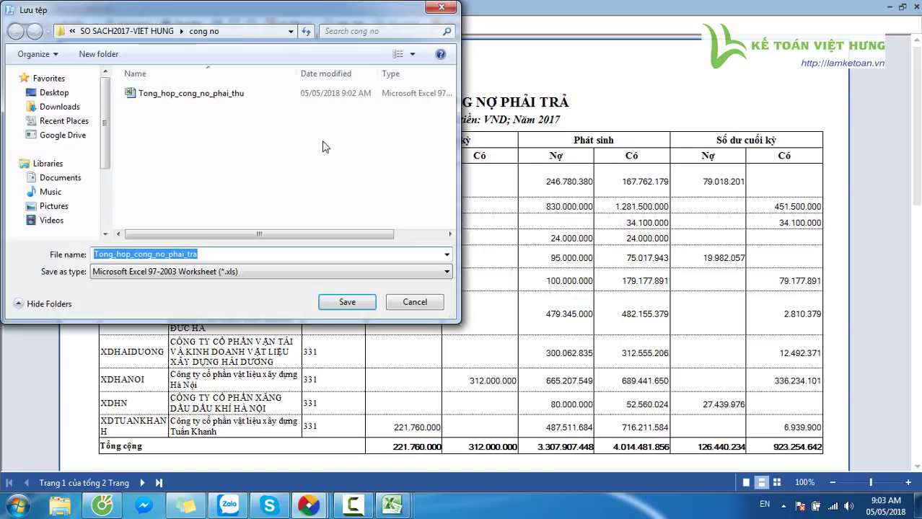
left_click(126, 31)
double_click(171, 93)
double_click(229, 257)
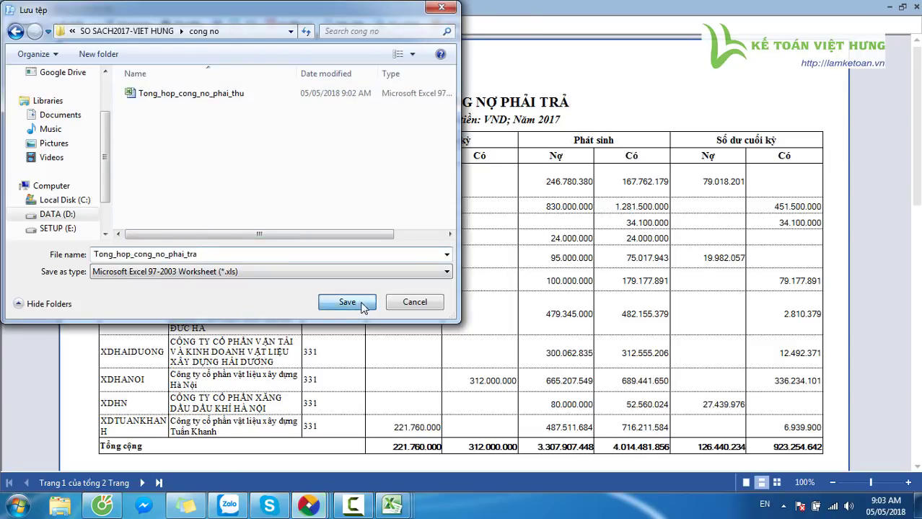
Save the payables summary as Tong_hop_cong_no_phai_tra in Excel 97-2003 format in the cong no folder, and close the report
left_click(347, 302)
left_click(443, 29)
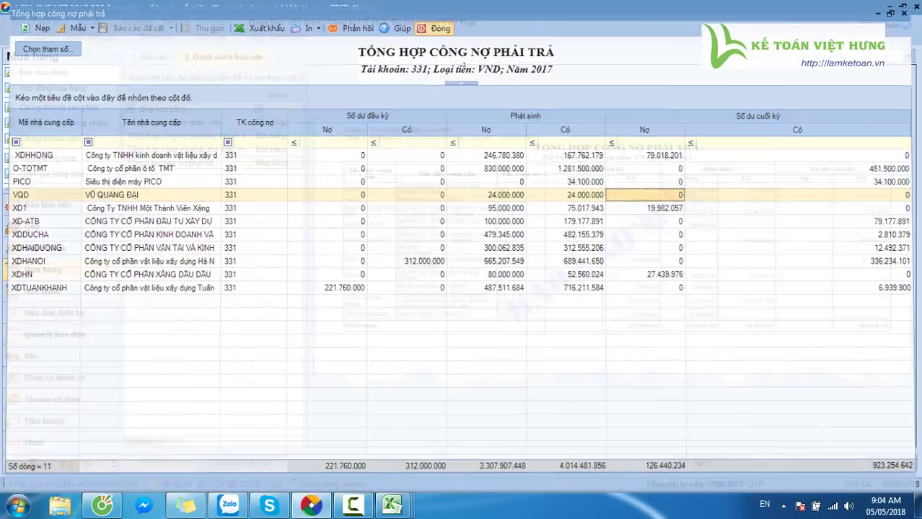
left_click(437, 30)
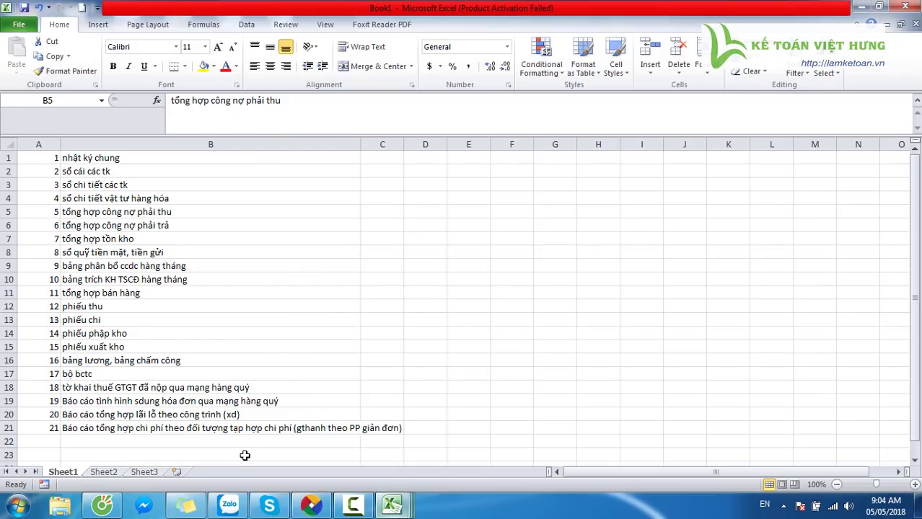
Select tổng hợp tồn kho in the Excel checklist, and in MISA filter reports for "tổng hợp tồn" and open Tổng hợp tồn kho
left_click(189, 237)
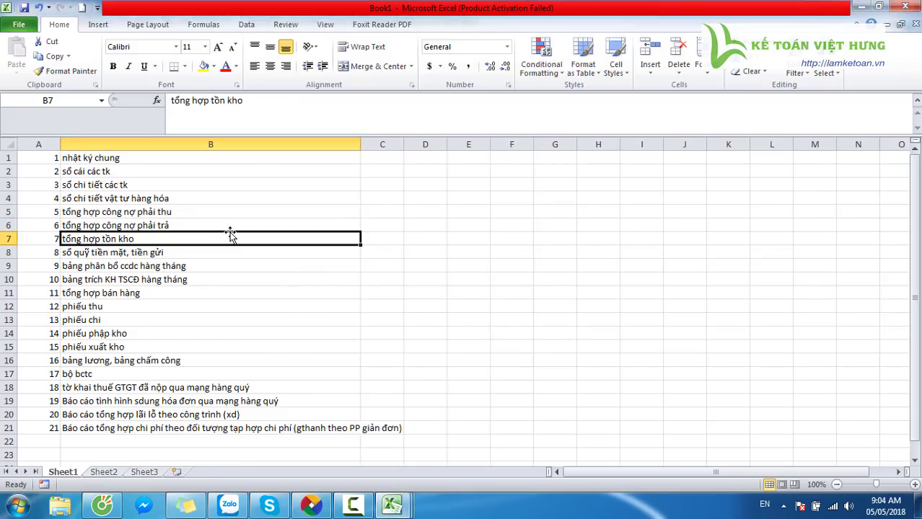
left_click(352, 505)
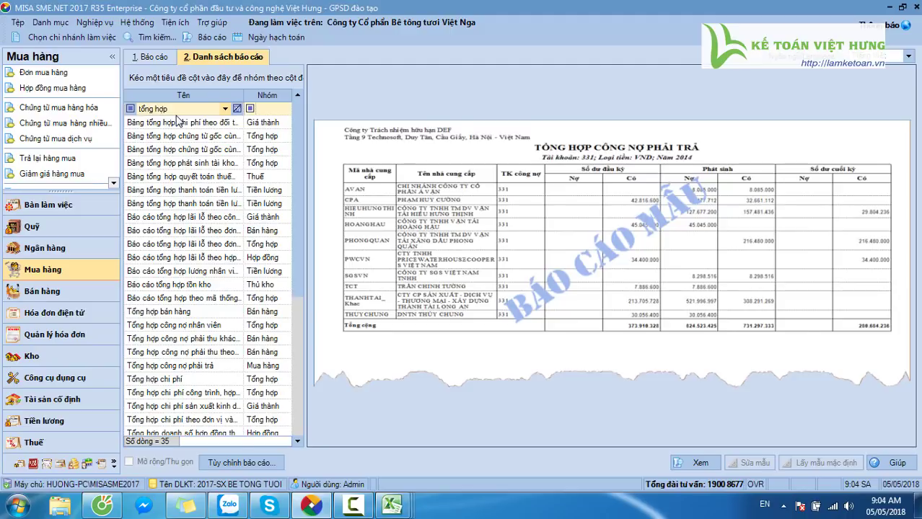
type("tồn")
left_click(233, 136)
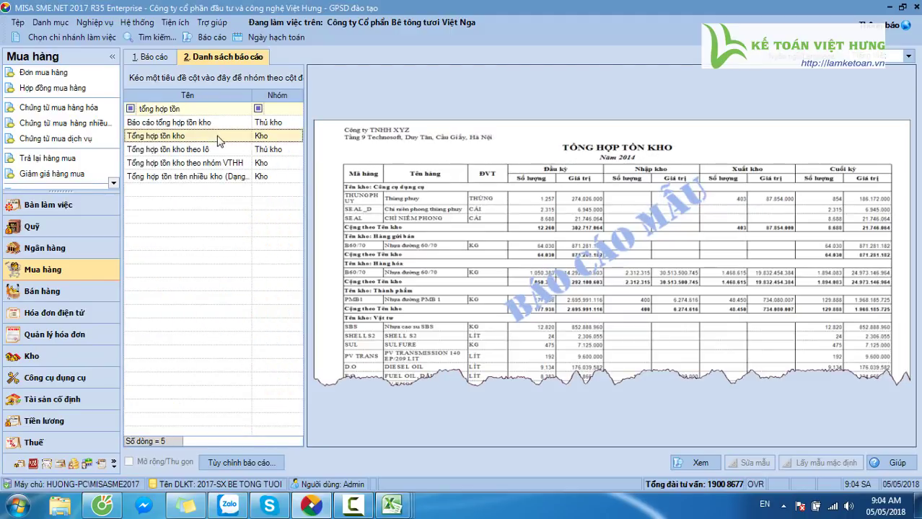
double_click(199, 138)
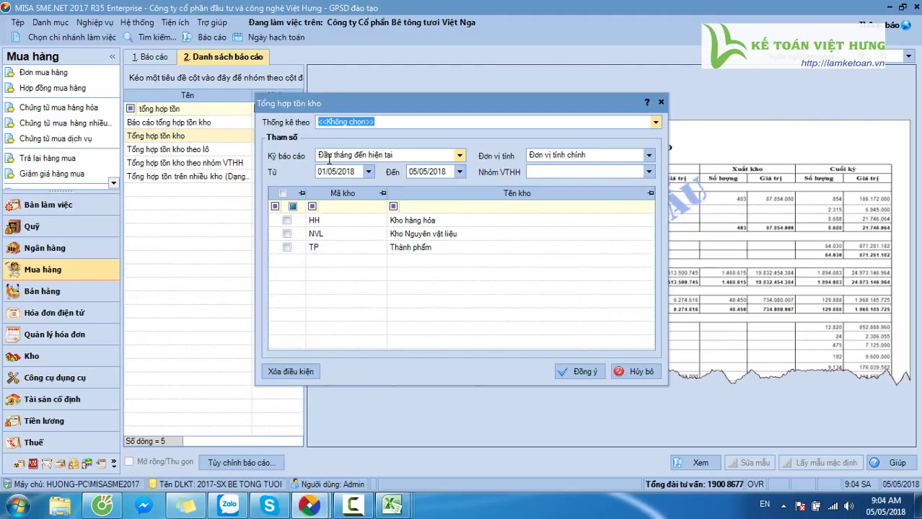
Generate the Tổng hợp tồn kho report for the period Năm trước with all warehouses selected
left_click(436, 155)
type("tr")
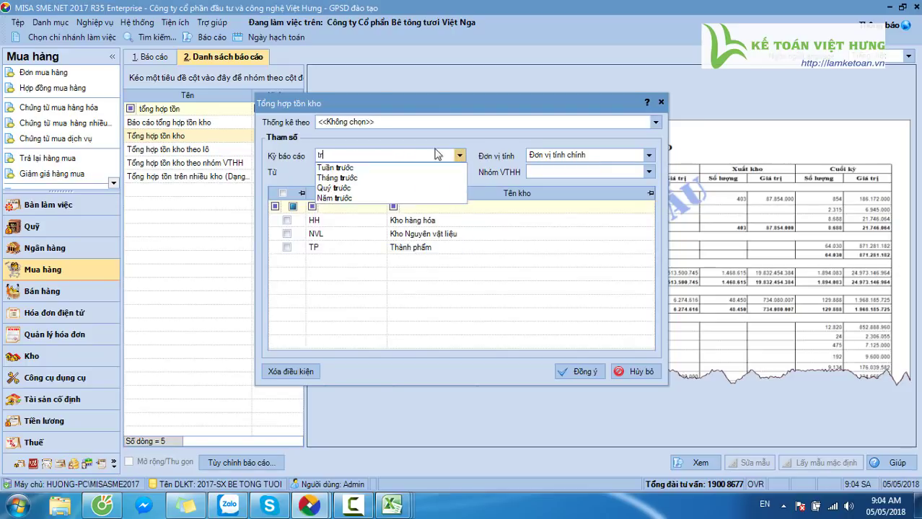
left_click(336, 198)
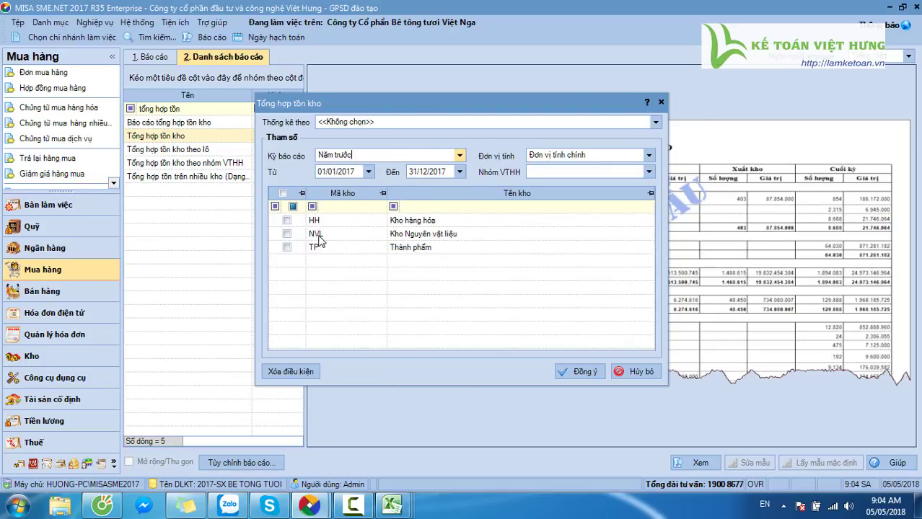
left_click(287, 221)
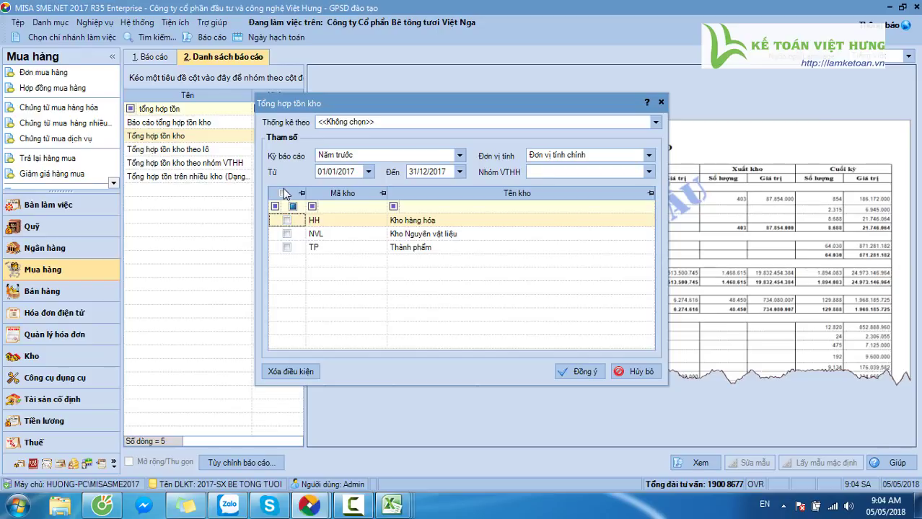
left_click(283, 193)
left_click(581, 371)
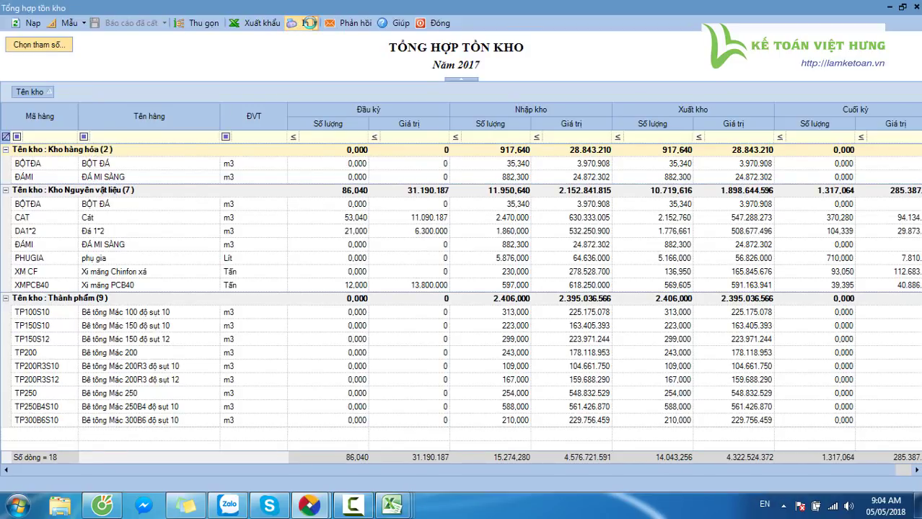
Open the print preview of the inventory summary with the paper size A4 - Ngang
left_click(309, 22)
left_click(384, 344)
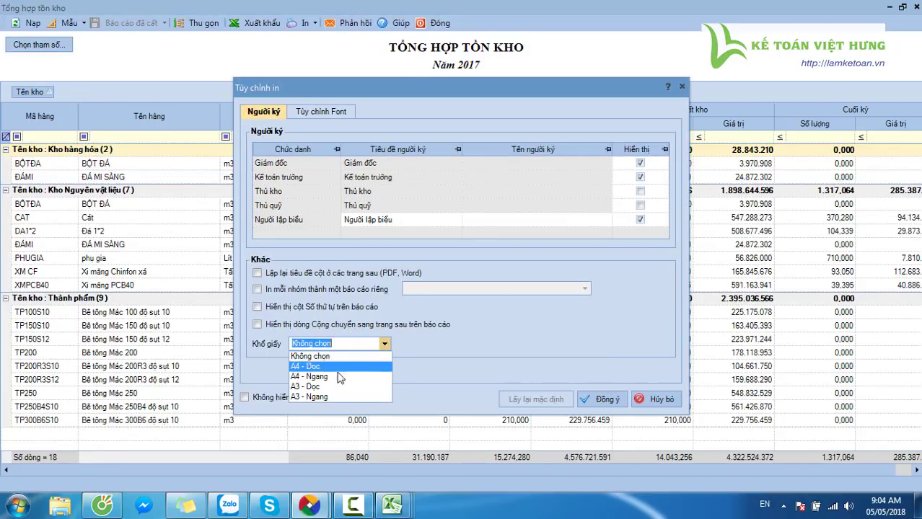
left_click(344, 396)
left_click(588, 398)
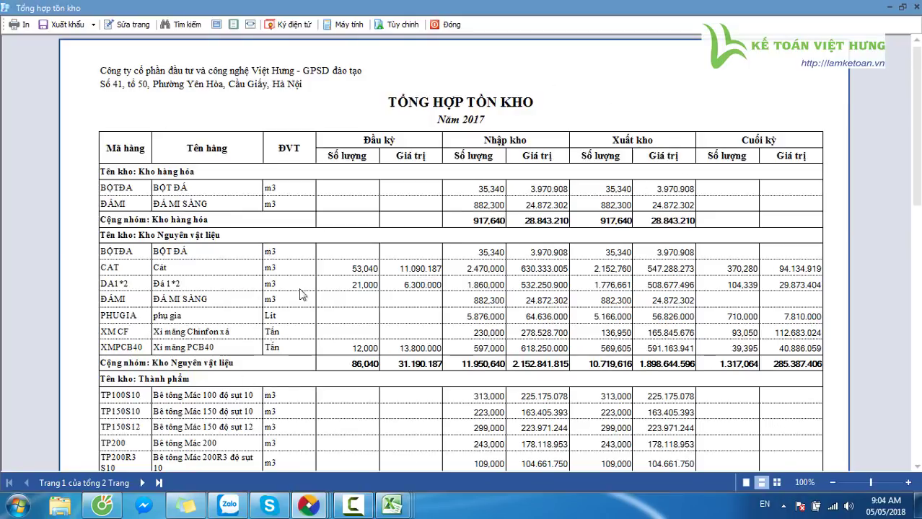
Look through the pages of the inventory summary preview and check the print dialog without printing
scroll(204, 366, "down", 3)
scroll(204, 366, "down", 10)
scroll(261, 364, "up", 15)
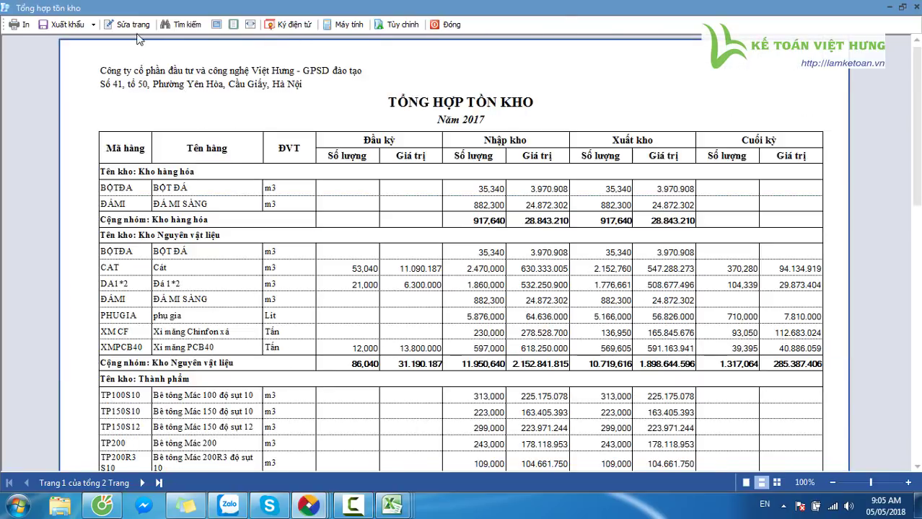
left_click(21, 24)
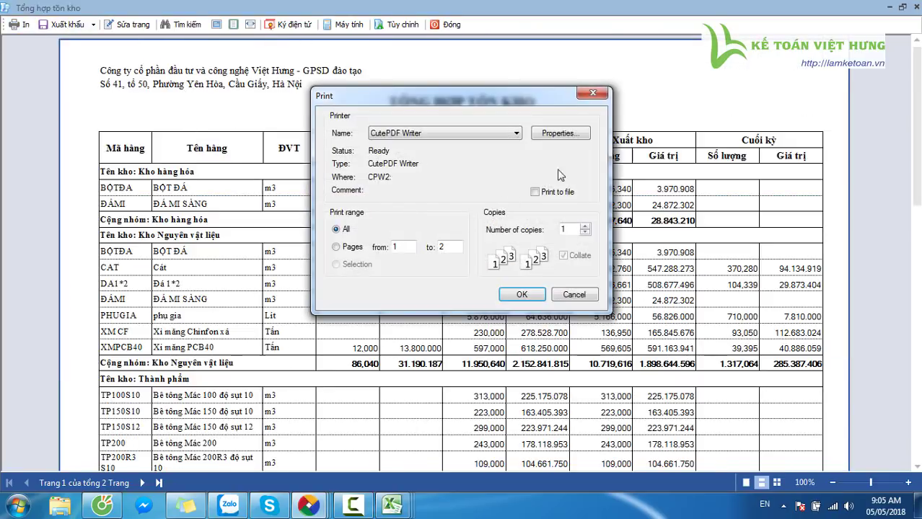
left_click(581, 296)
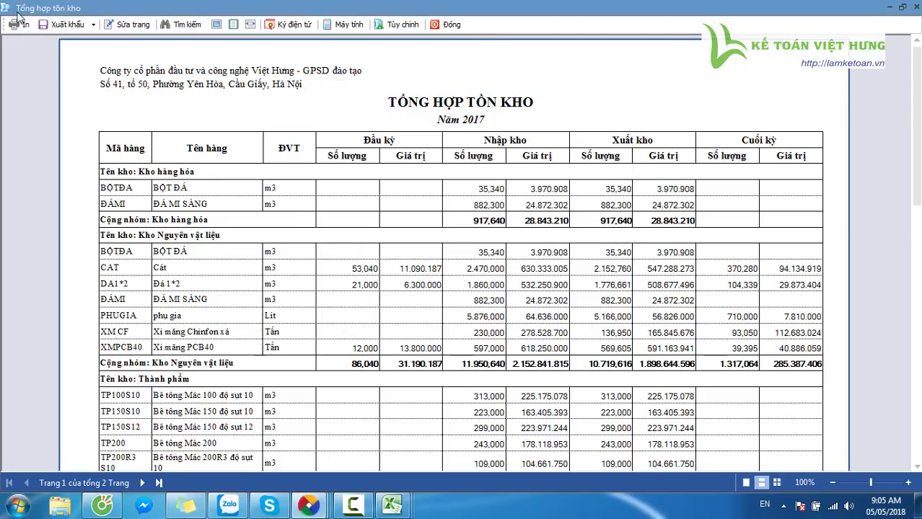
Export the inventory summary to Excel 97-2003 format as Tong_hop_ton_kho in the kho folder under SO SACH2017-VIET HUNG
left_click(66, 24)
left_click(93, 72)
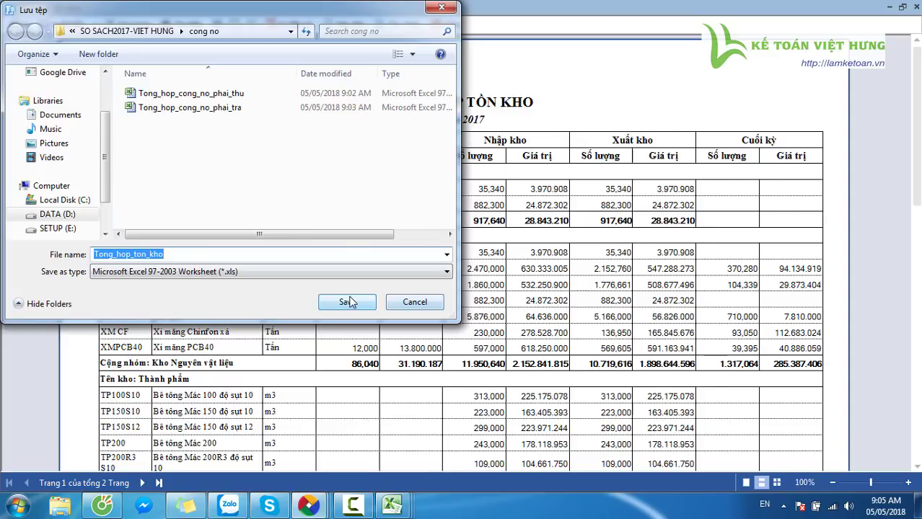
left_click(116, 31)
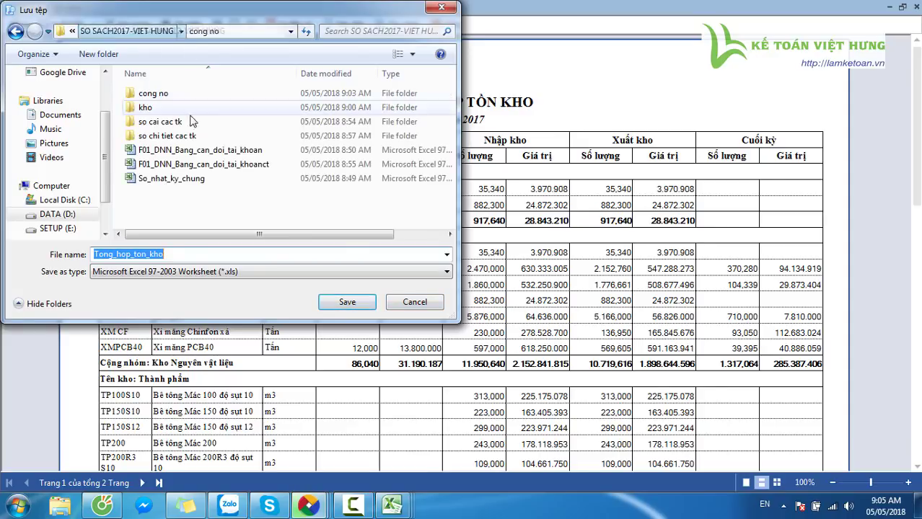
left_click(175, 112)
double_click(175, 112)
left_click(347, 302)
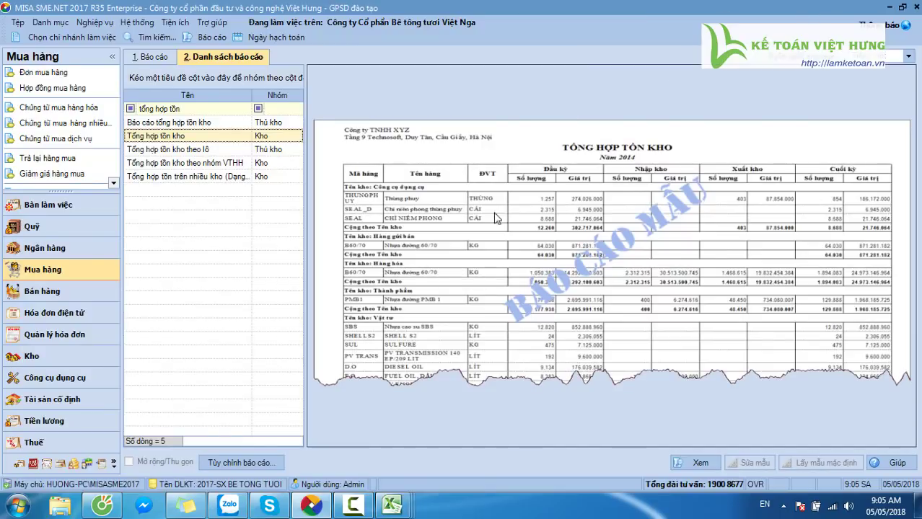
Select the sổ quỹ tiền mặt, tiền gửi item in the Excel checklist and return to the MISA report list
left_click(392, 504)
left_click(261, 363)
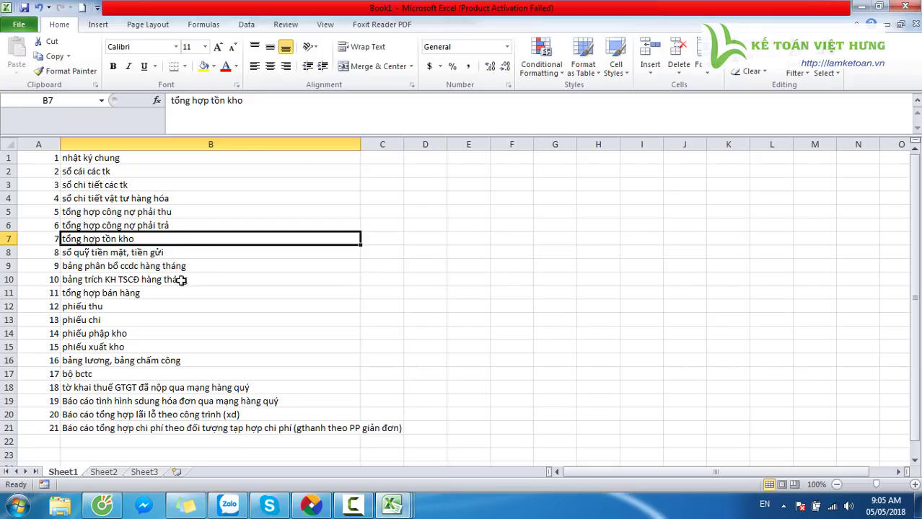
left_click(171, 251)
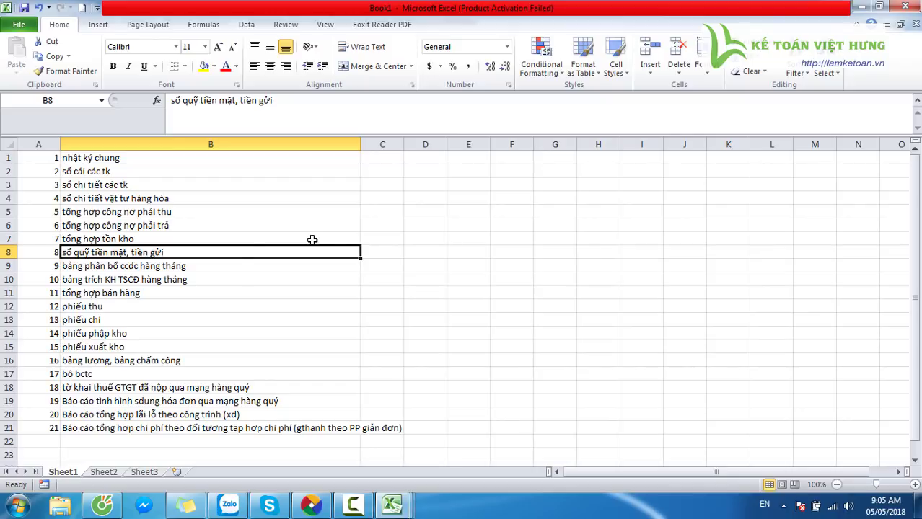
left_click(311, 505)
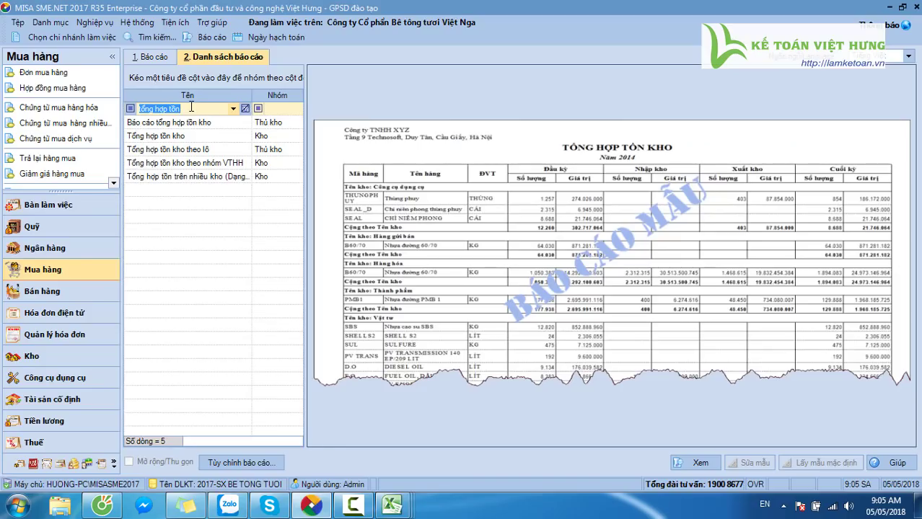
Try to set up the Sổ quỹ tiền mặt report, filtering the list for "sổ quỹ" and changing the report period
type("sổ quỹ")
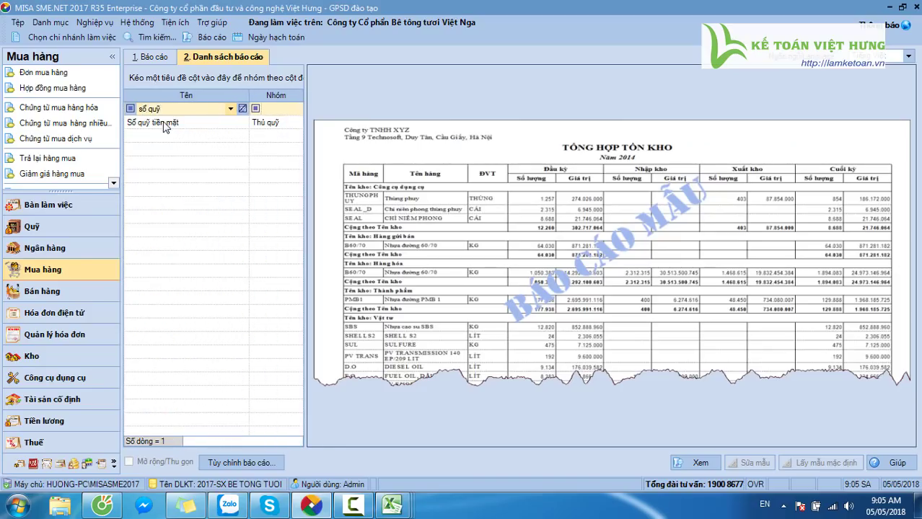
left_click(164, 124)
double_click(183, 123)
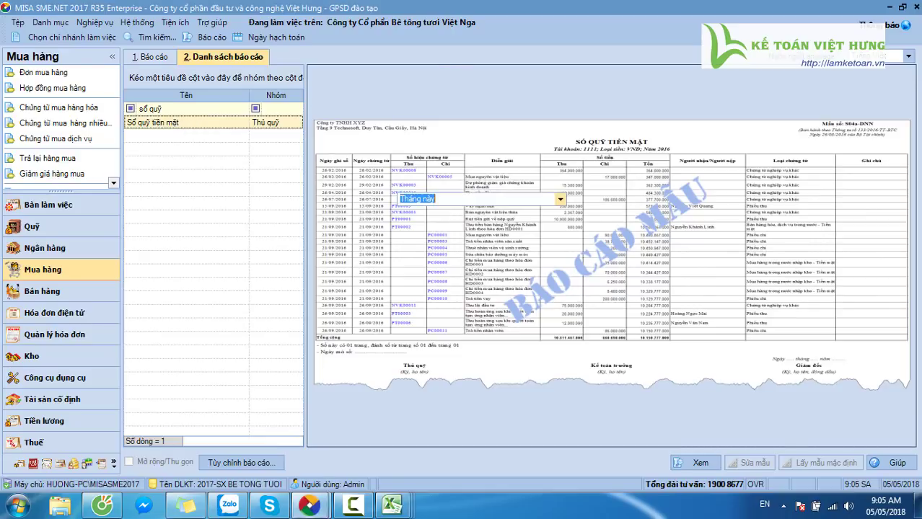
left_click(560, 199)
left_click(444, 252)
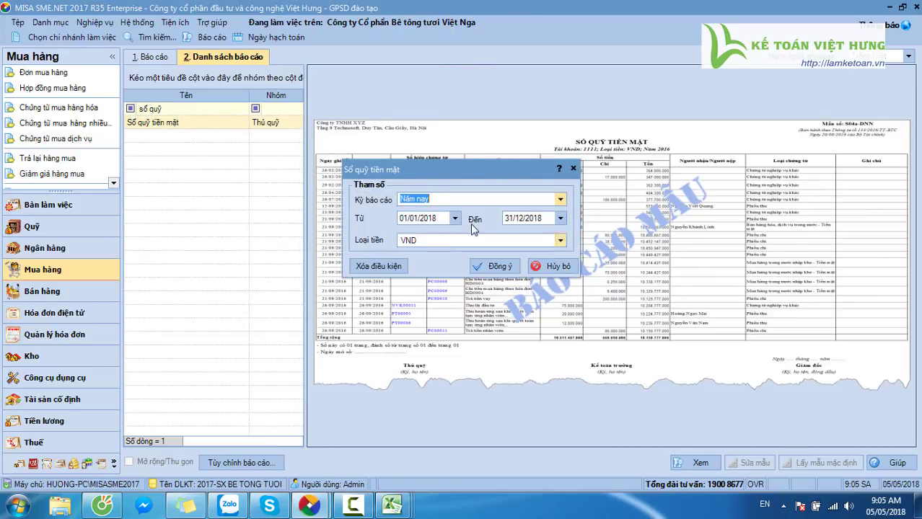
left_click(559, 199)
left_click(440, 244)
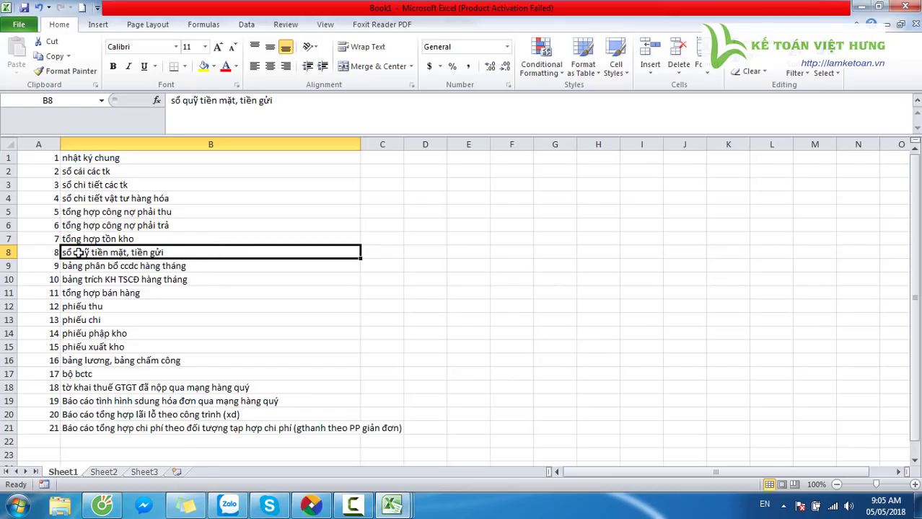
In the Quỹ module, generate the Sổ chi tiết tiền mặt for account 111 with the period Năm trước
double_click(90, 252)
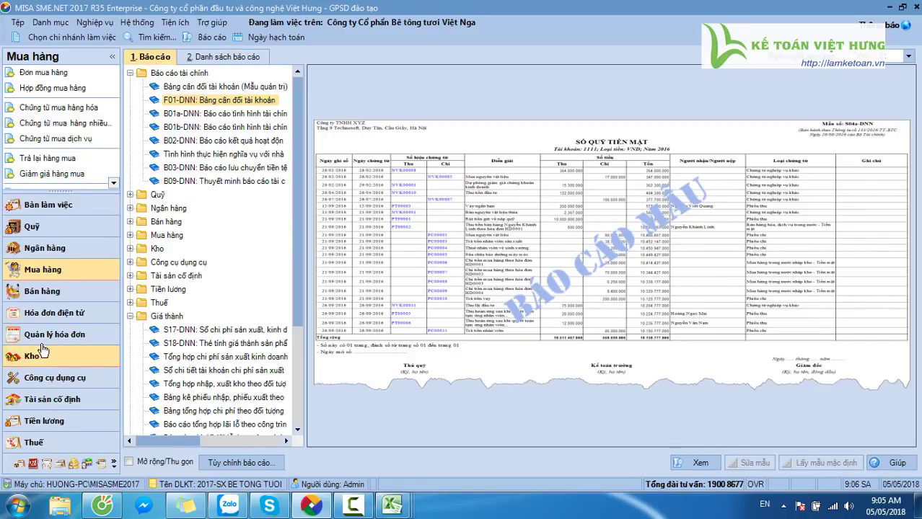
left_click(36, 227)
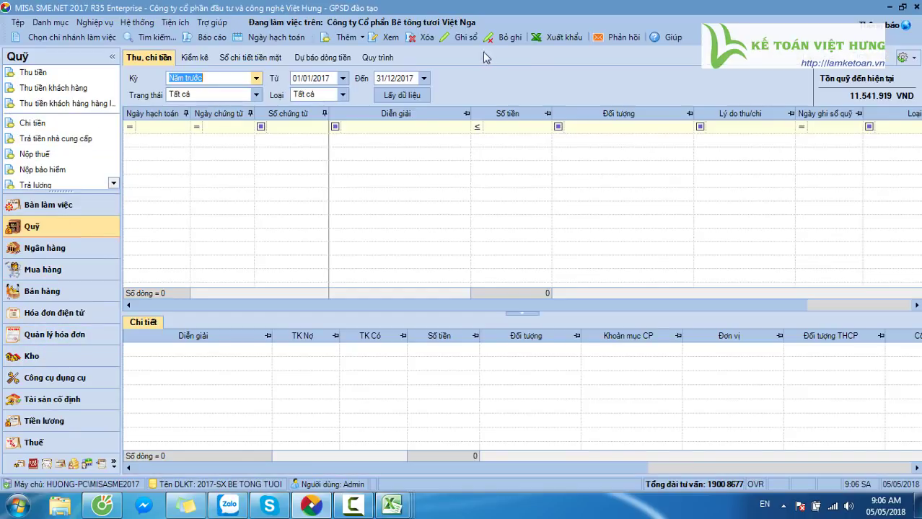
left_click(249, 58)
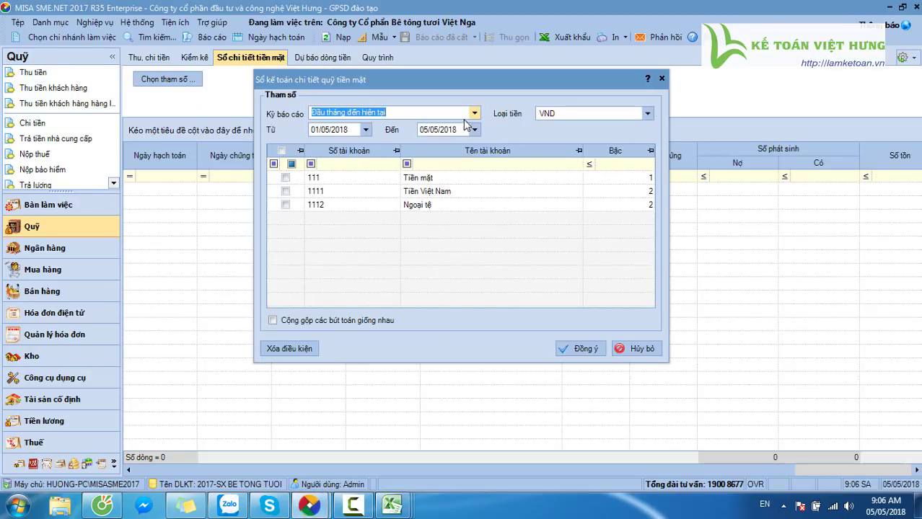
left_click(459, 111)
left_click(363, 154)
left_click(285, 177)
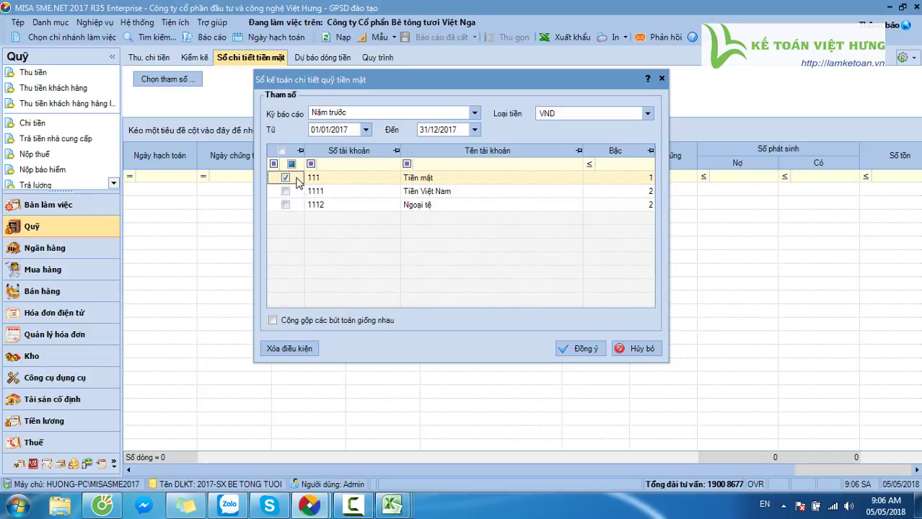
left_click(577, 349)
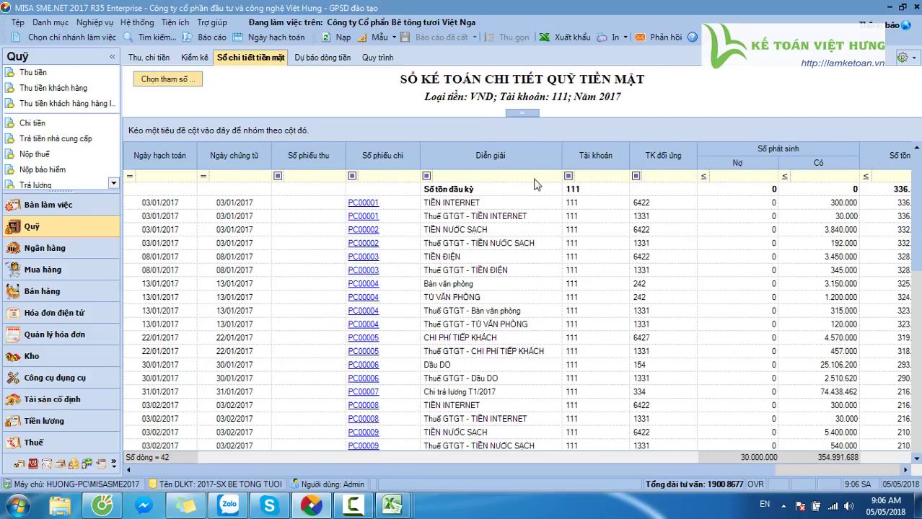
Open the print preview of the cash detail ledger with the paper size A4 - Ngang and look through its pages
left_click(602, 36)
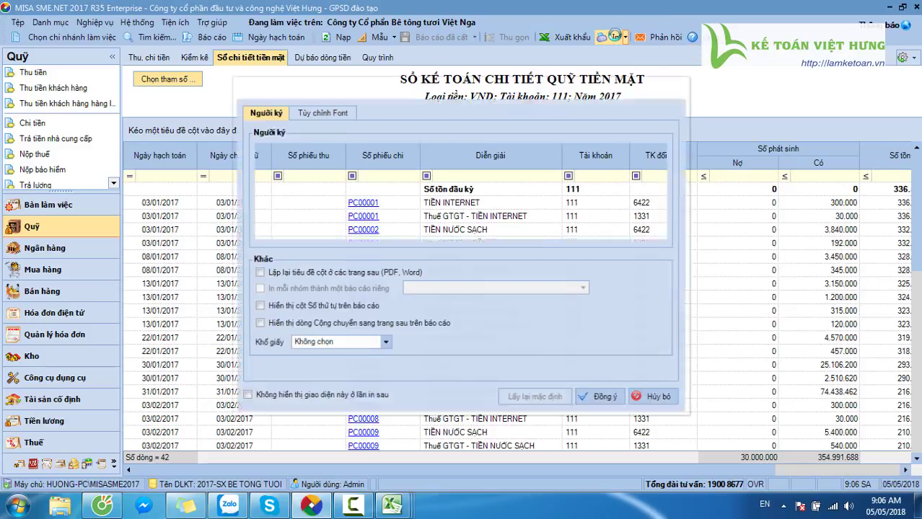
left_click(375, 350)
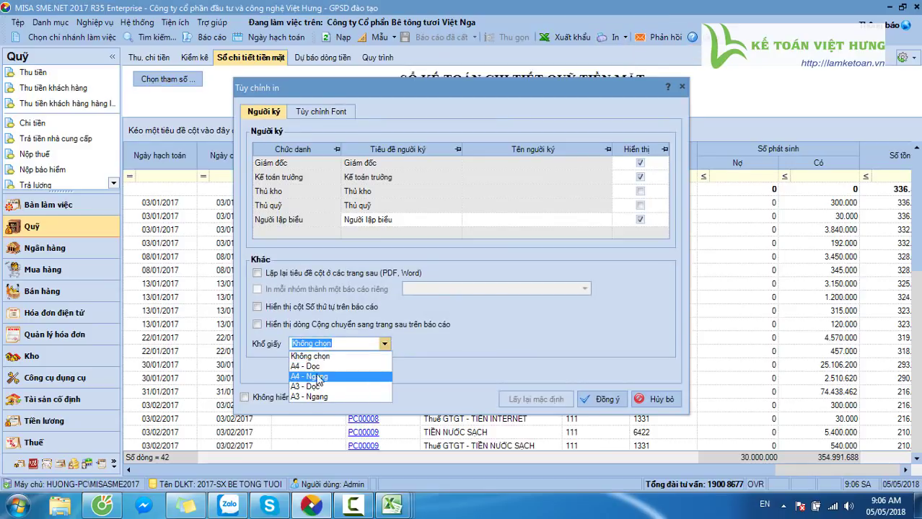
left_click(346, 377)
left_click(618, 401)
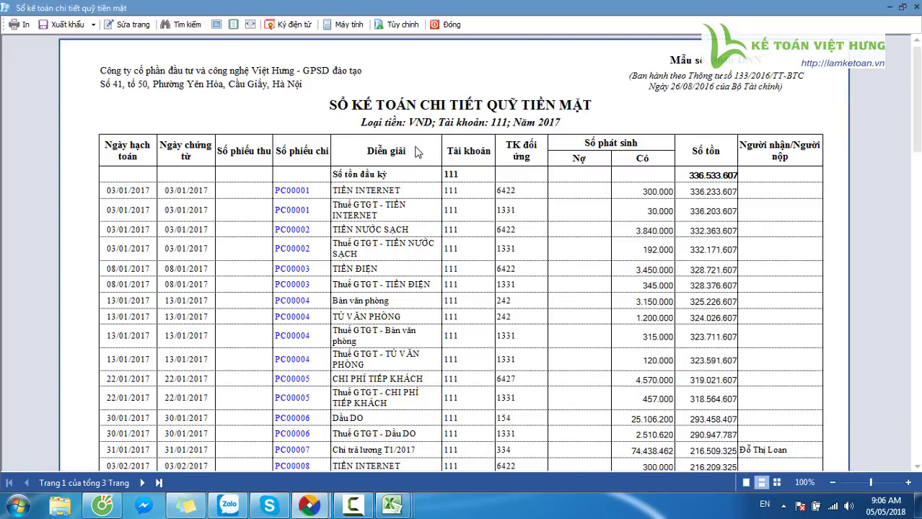
scroll(418, 180, "down", 20)
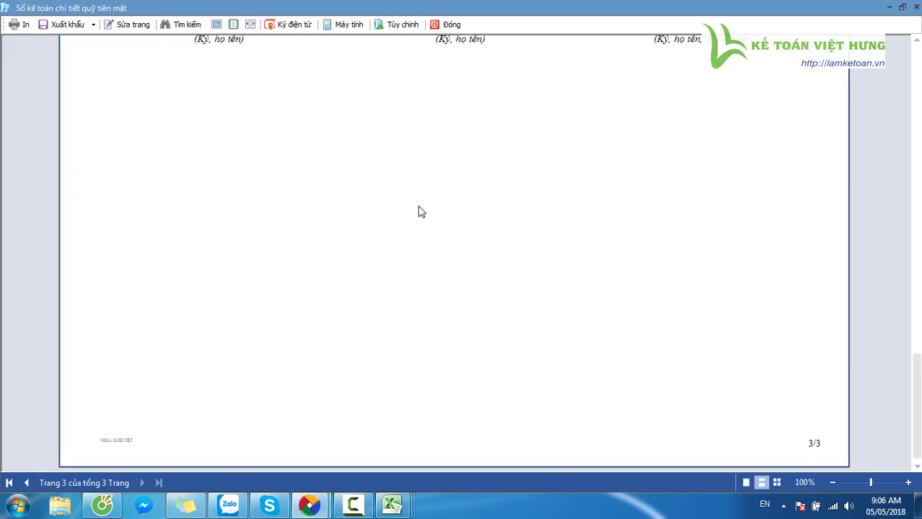
scroll(420, 211, "up", 20)
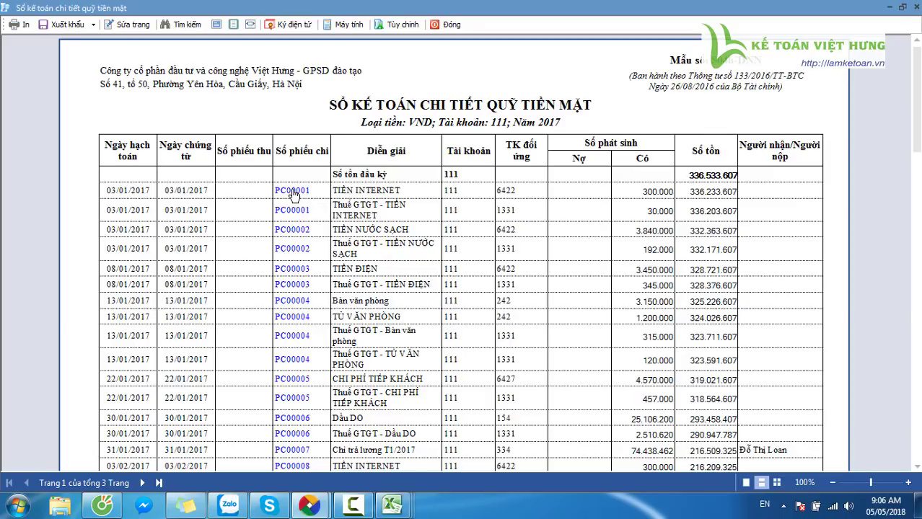
Check the print settings without printing, export the cash ledger to Excel as So_ke_toan_chi_tiet_quy_tien_mat in a new quy folder, and close the preview
left_click(12, 26)
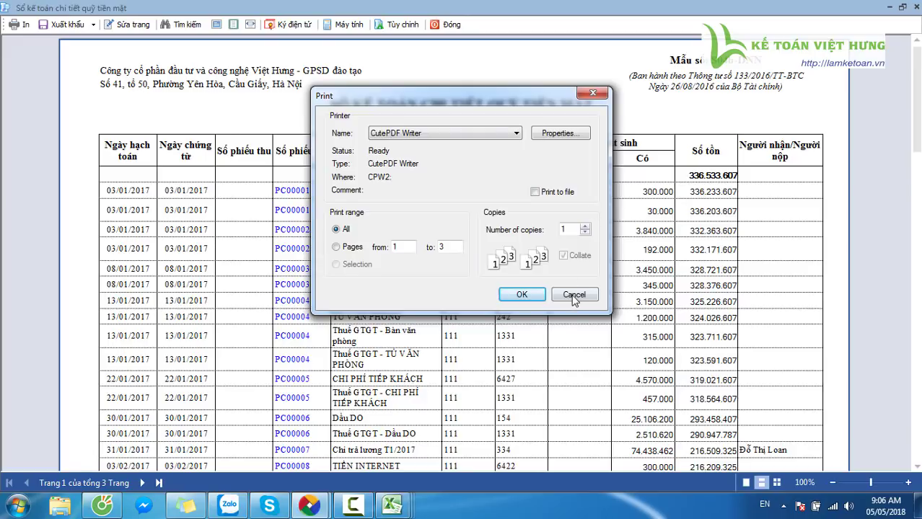
left_click(575, 296)
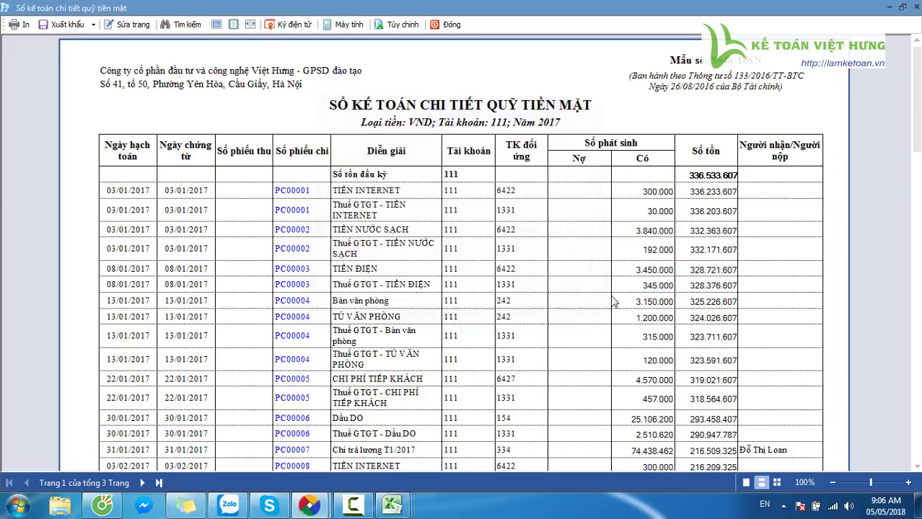
left_click(53, 27)
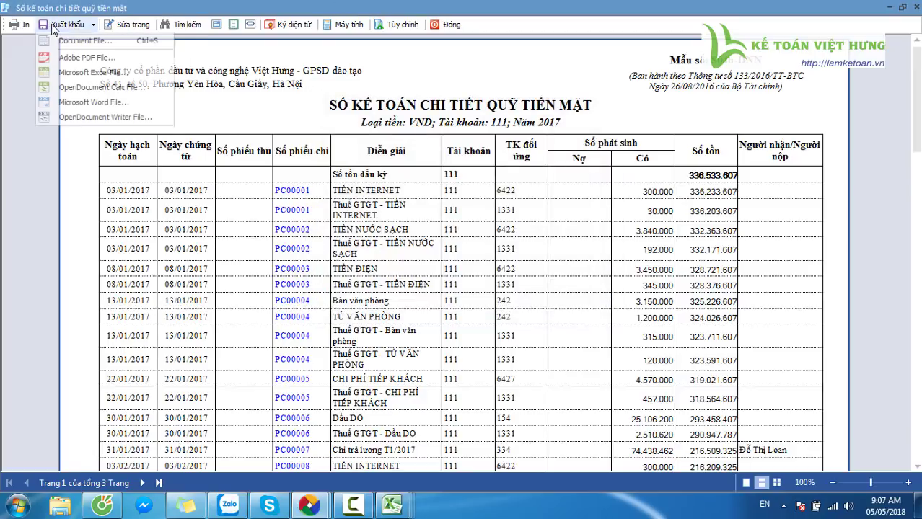
left_click(63, 73)
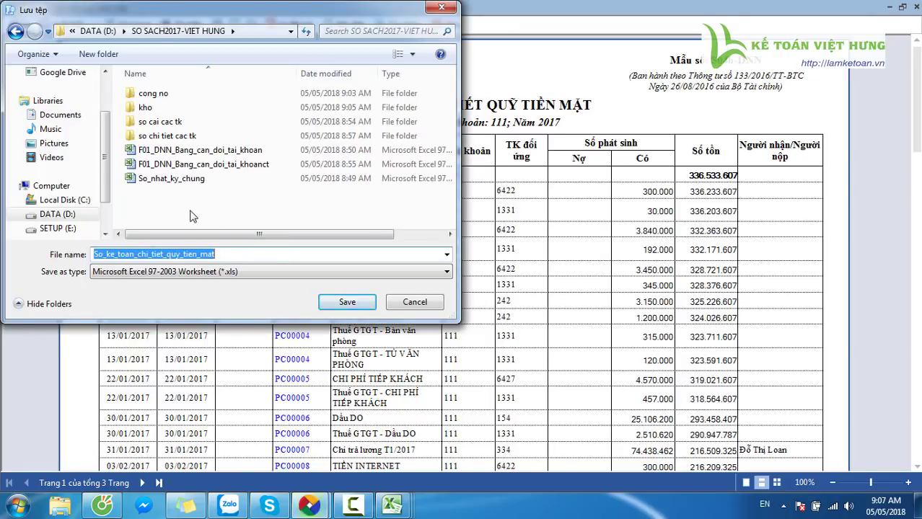
right_click(165, 204)
left_click(347, 302)
key("Escape")
left_click(446, 24)
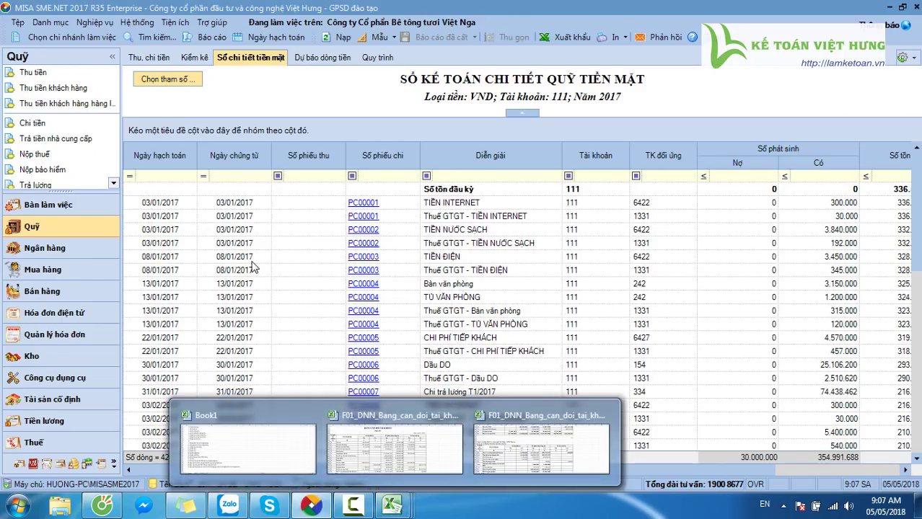
In the Ngân hàng module, generate the Sổ tiền gửi ngân hàng for Năm trước, account 1121 and the Agricultural bank account, without merging identical entries
left_click(98, 250)
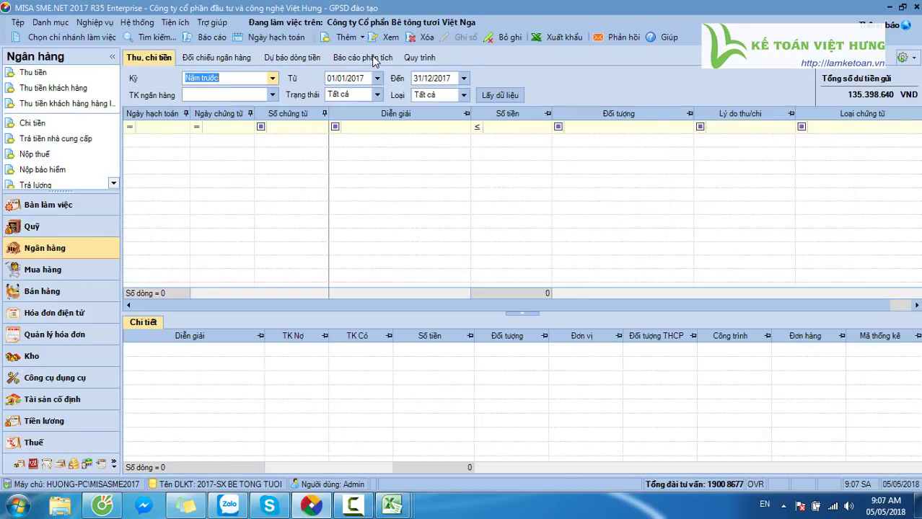
left_click(369, 58)
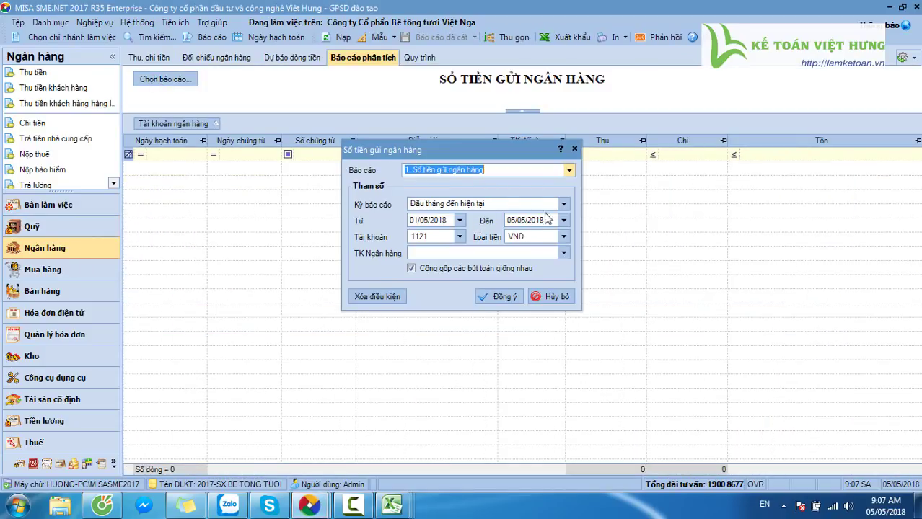
left_click(563, 205)
type("tr")
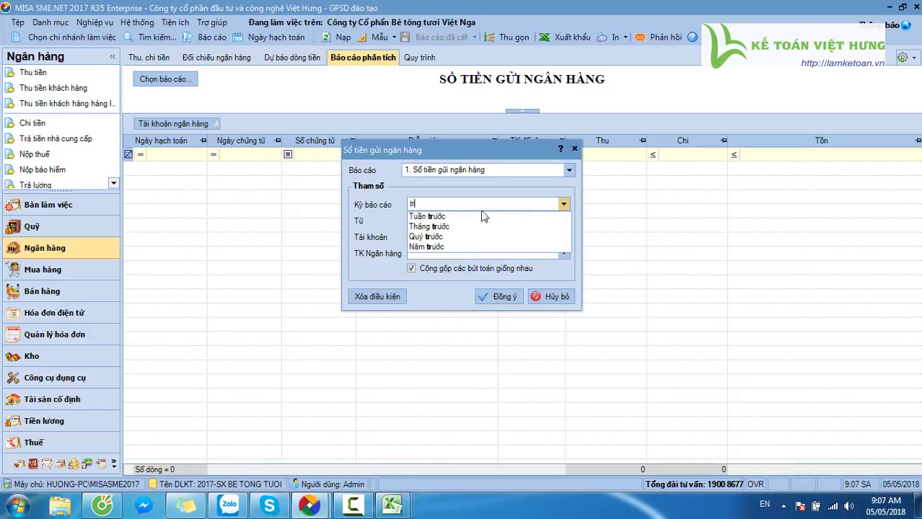
left_click(437, 246)
left_click(460, 238)
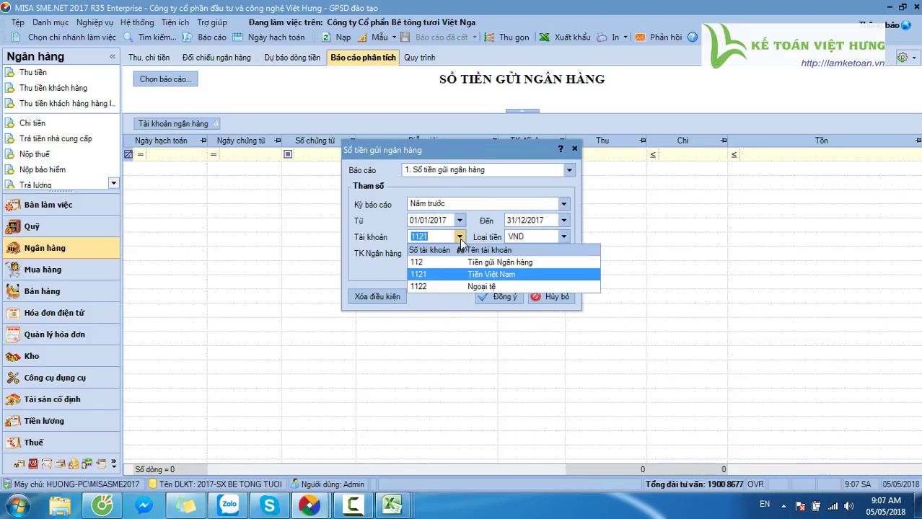
left_click(433, 275)
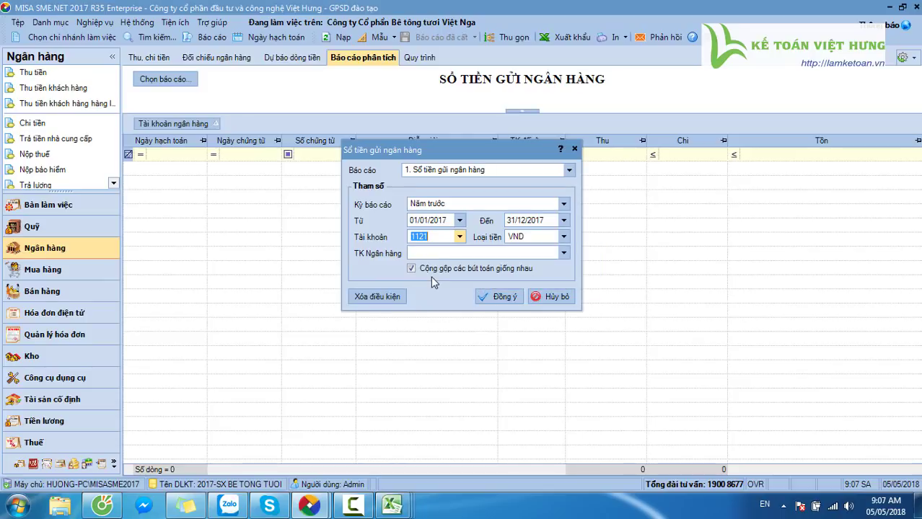
left_click(565, 255)
left_click(505, 279)
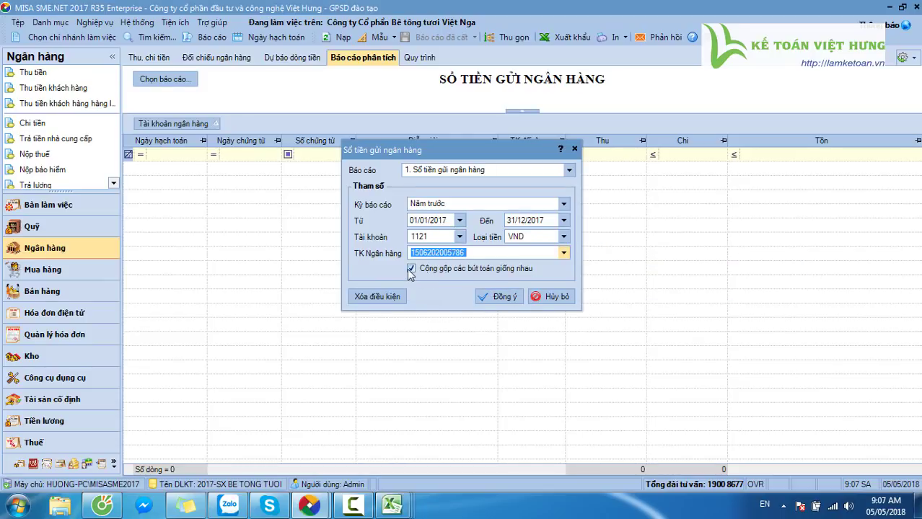
left_click(412, 270)
left_click(501, 295)
Open the print preview of the bank deposit ledger with a landscape paper size
left_click(613, 36)
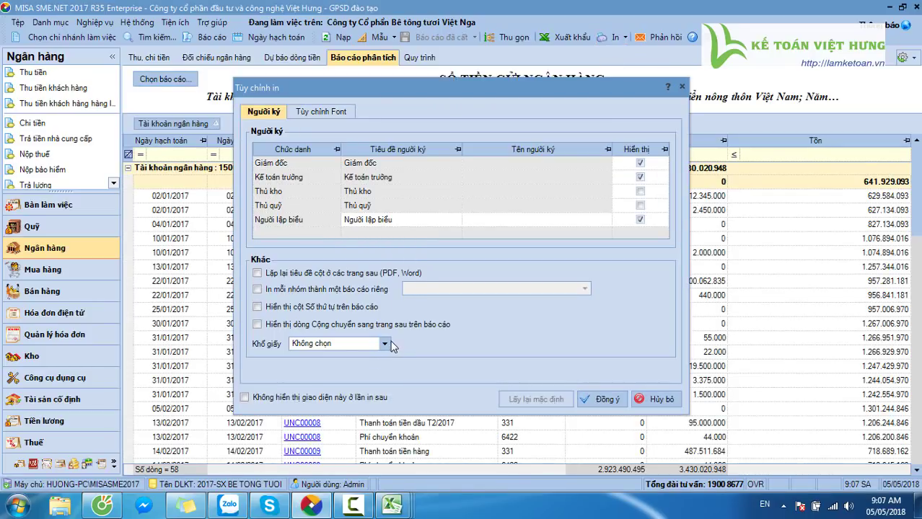
left_click(392, 344)
left_click(310, 374)
left_click(602, 399)
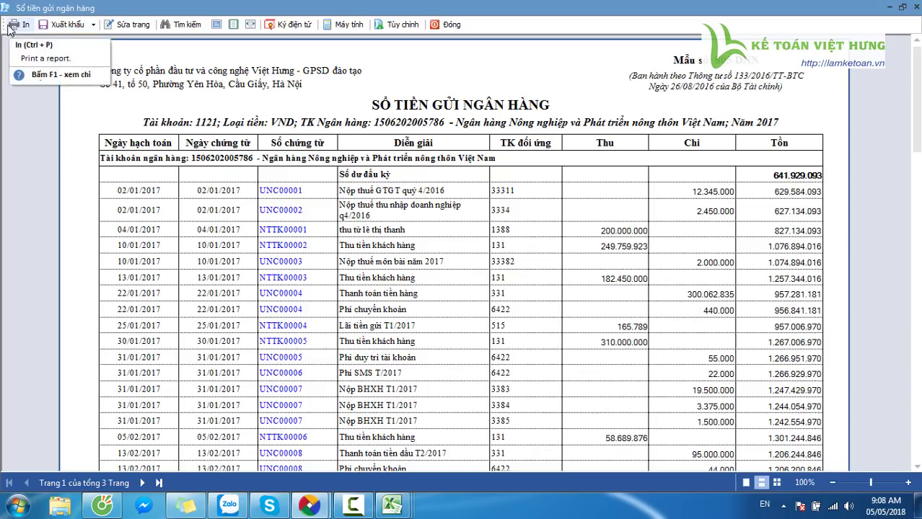
Export the bank deposit ledger to Excel as So_tien_gui_ngan_hang in the quy folder
left_click(62, 24)
left_click(65, 73)
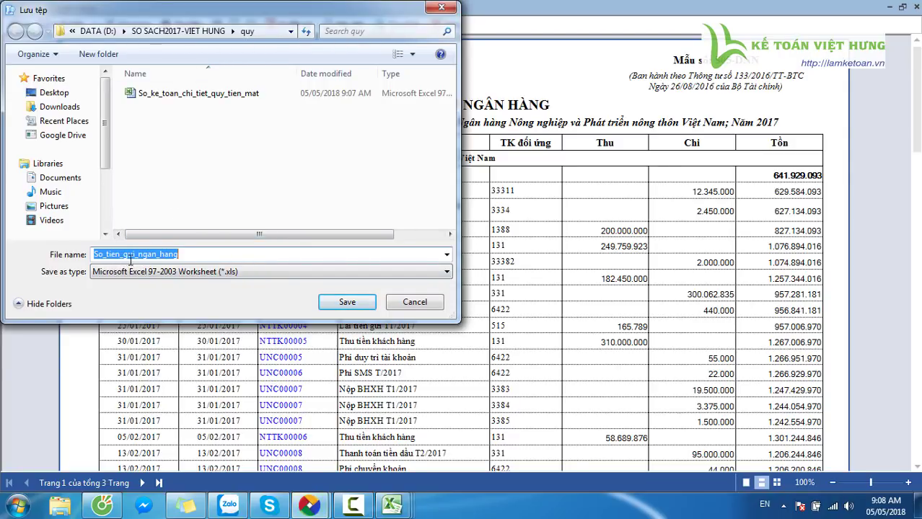
left_click(347, 302)
left_click(587, 301)
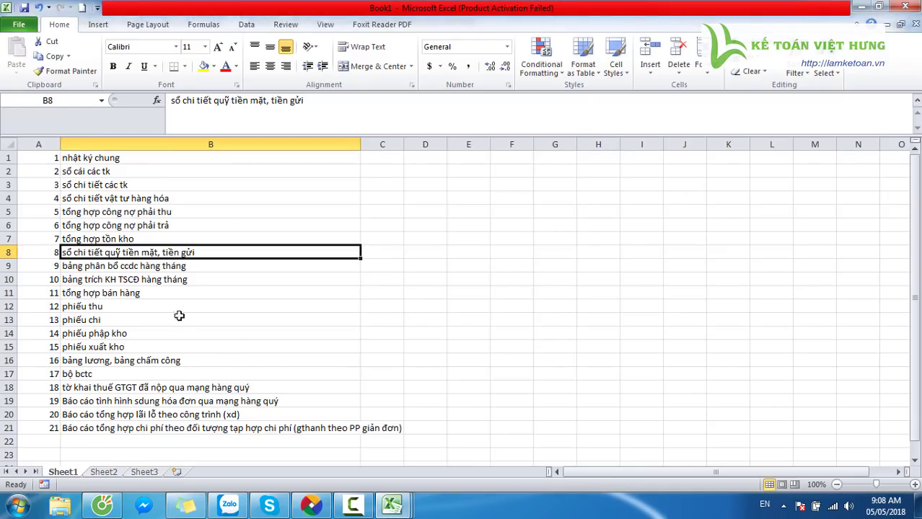
Select bảng phân bổ ccdc hàng tháng in the Excel checklist and open MISA's Bảng tính phân bổ công cụ dụng cụ report parameters
left_click(204, 267)
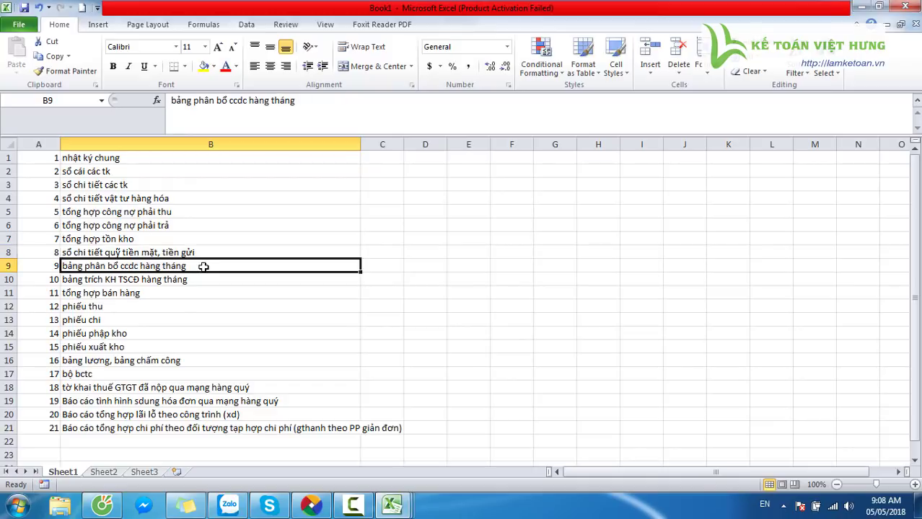
key("alt+Tab")
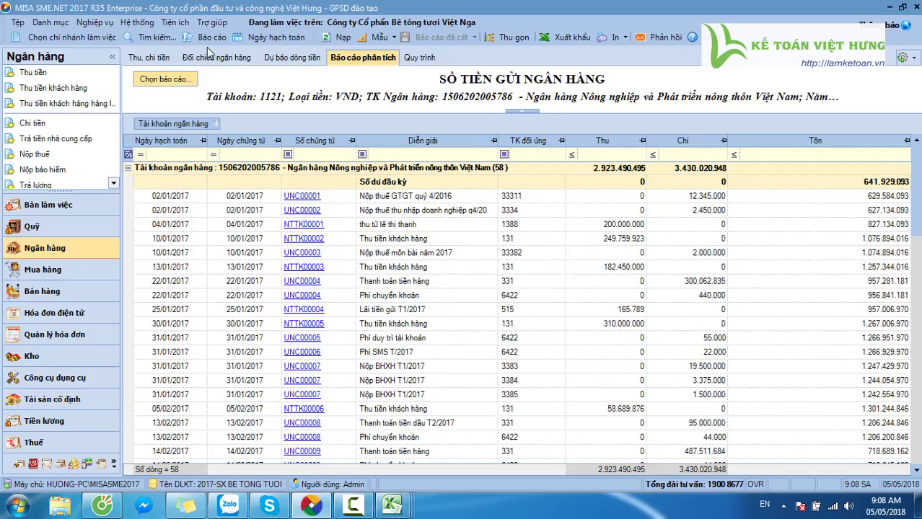
left_click(206, 37)
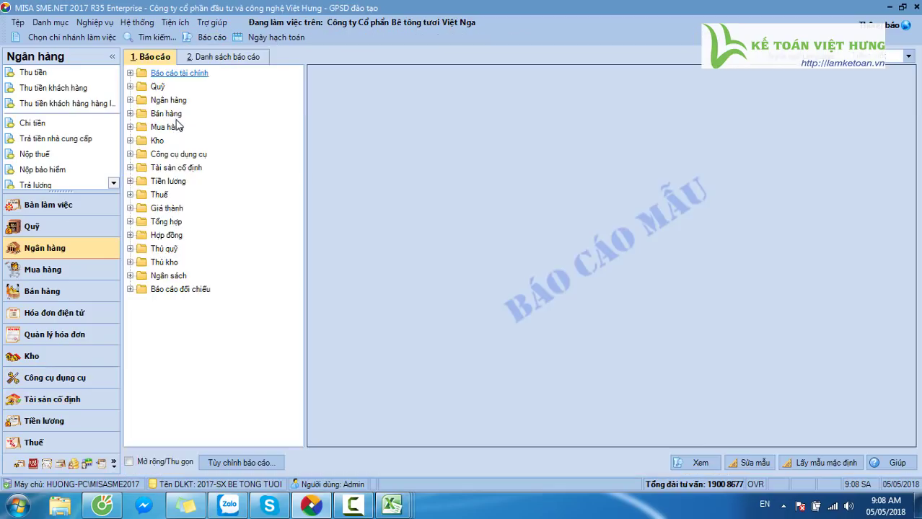
left_click(131, 154)
double_click(220, 168)
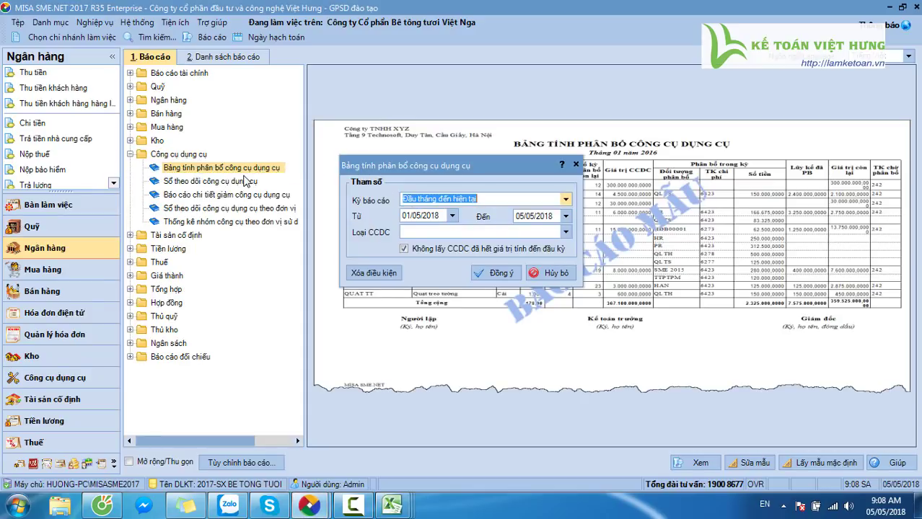
Generate the tool allocation table for the period from 01/01/2017 to 31/01/2017
left_click(437, 219)
type("0101")
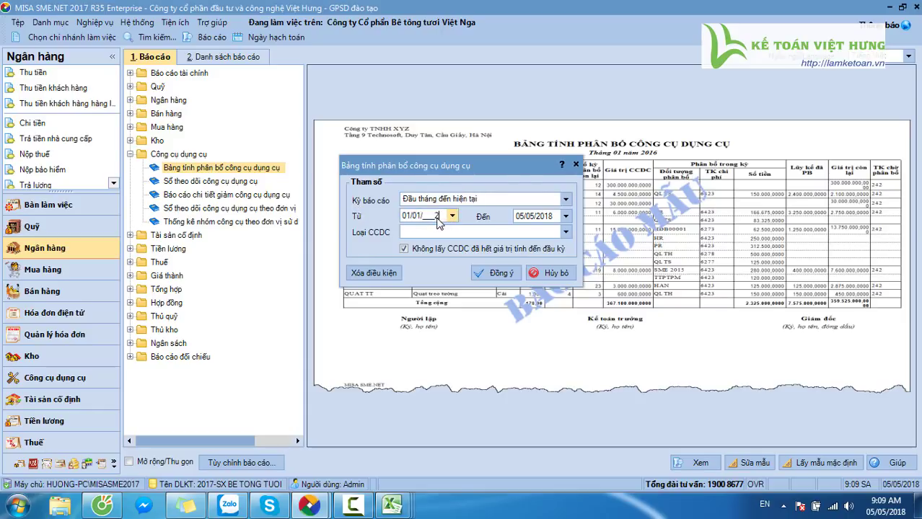
key("Tab")
type("31")
type("012017")
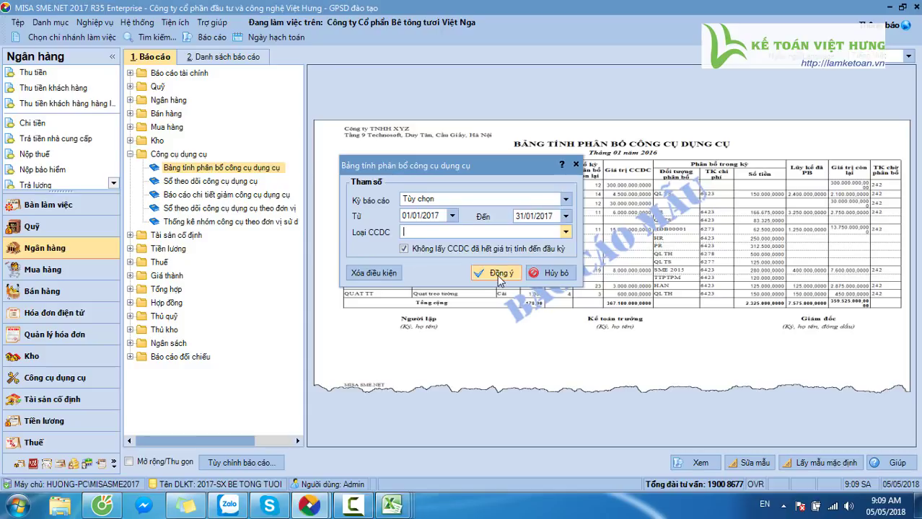
left_click(498, 275)
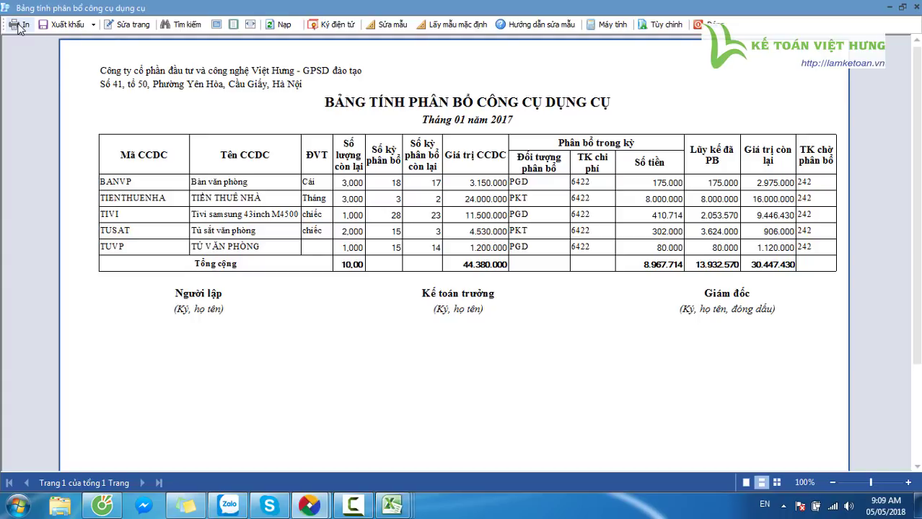
Start exporting the January allocation table to Excel and create a folder named ccdc inside SO SACH2017-VIET HUNG
left_click(89, 25)
left_click(93, 72)
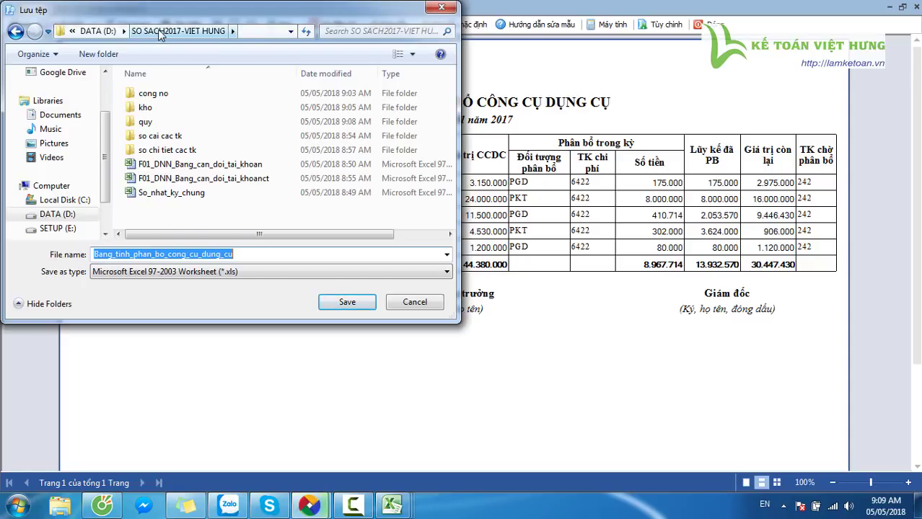
right_click(191, 207)
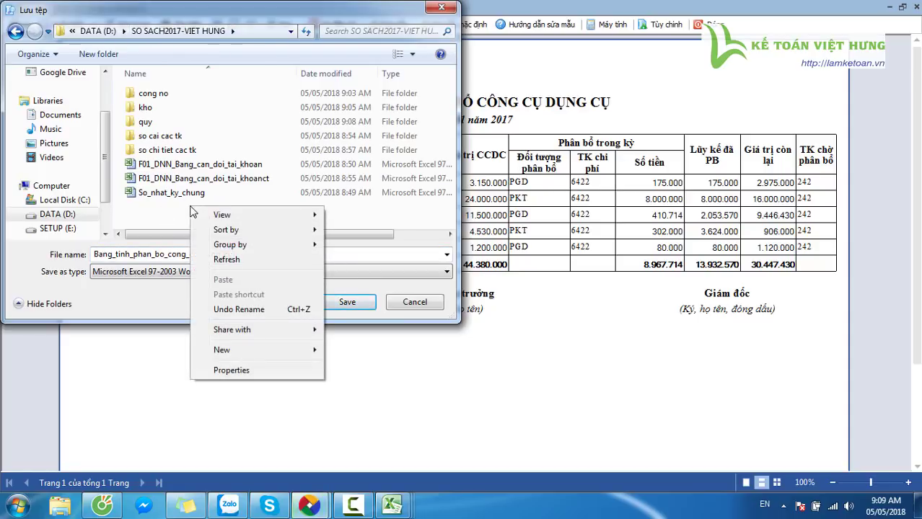
mouse_move(247, 355)
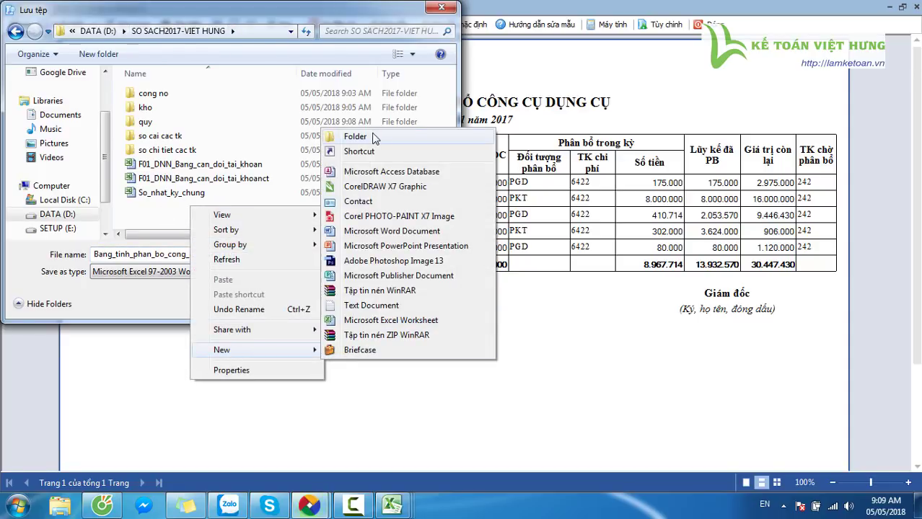
left_click(369, 129)
type("ccdc")
key("Return")
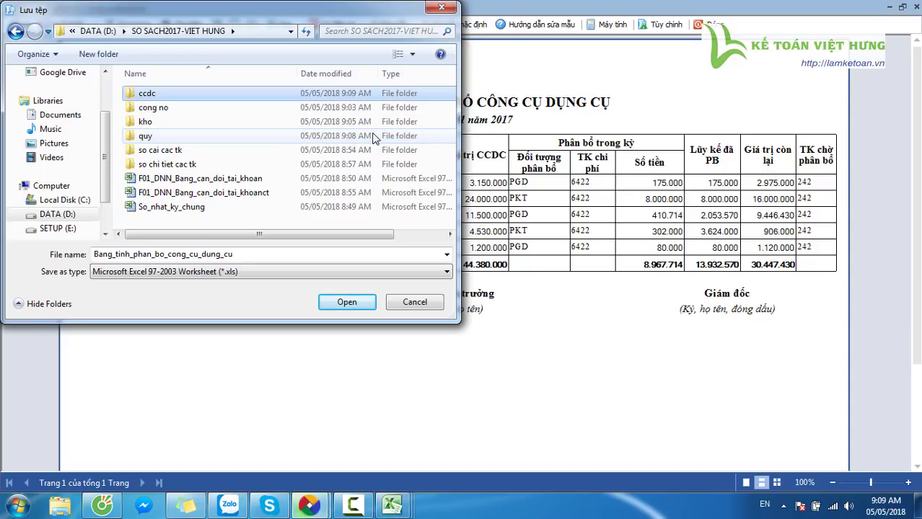
Save the January allocation table in the ccdc folder under the file name thang 1
key("Return")
double_click(200, 257)
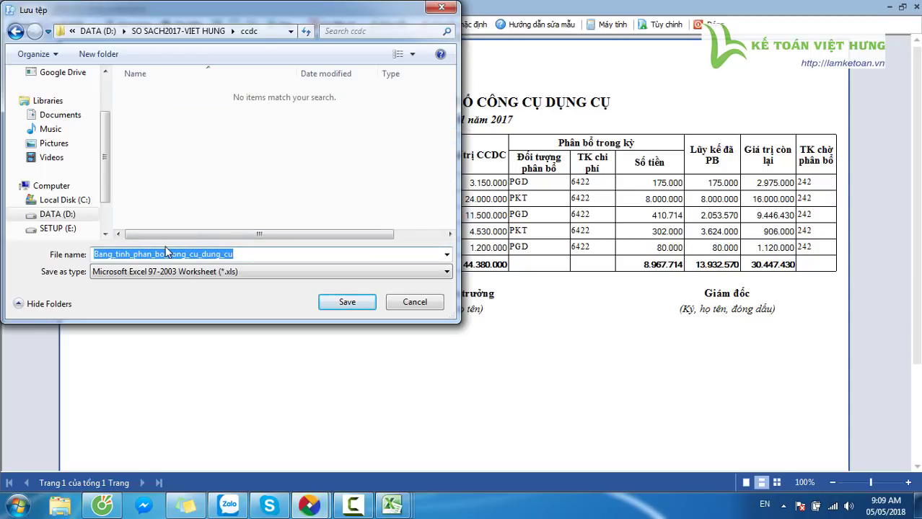
type("thang 1")
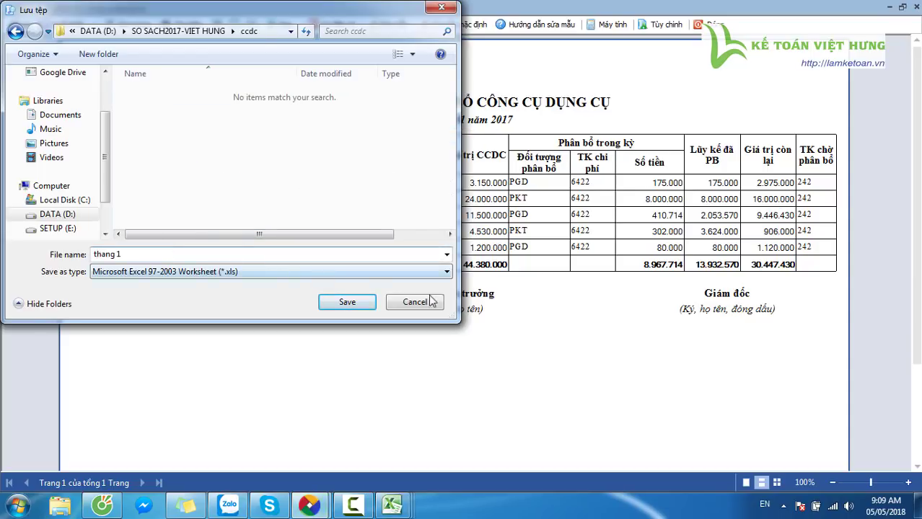
left_click(353, 304)
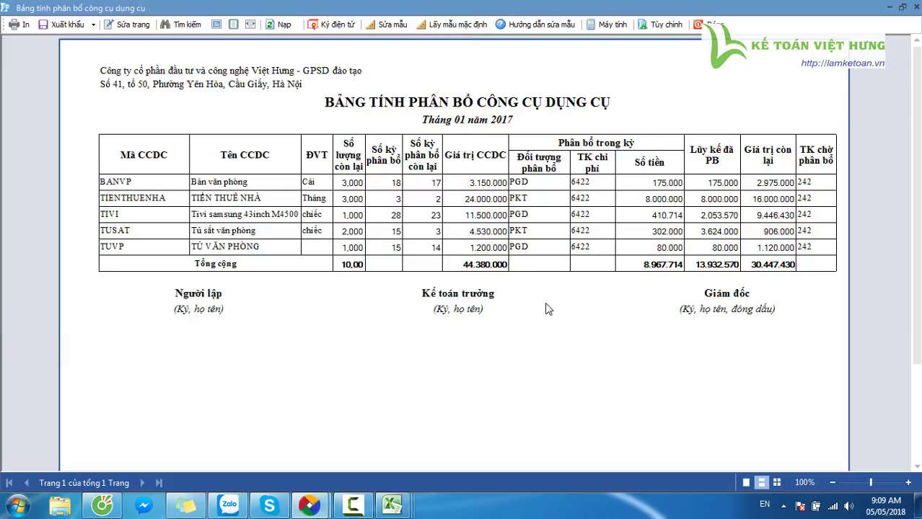
Regenerate the tool allocation table for February 2017, with 01/02/2017 as the start date
left_click(280, 25)
left_click(421, 217)
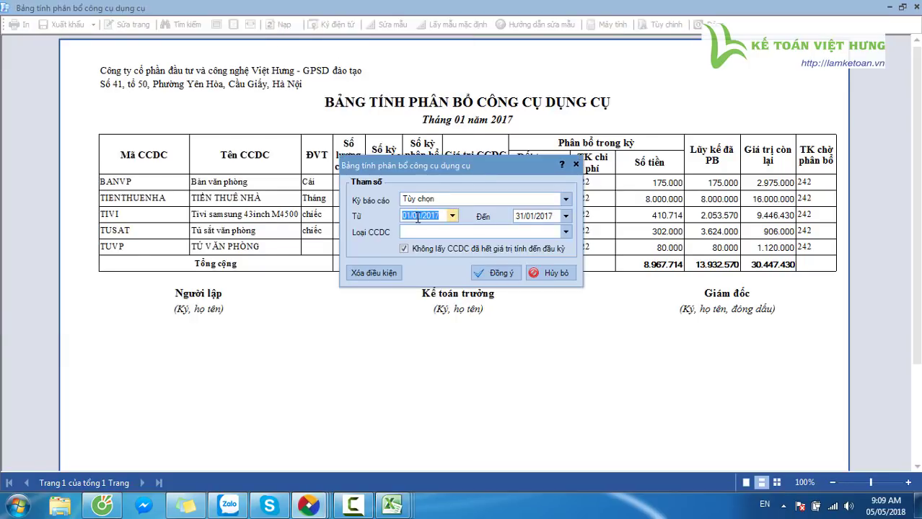
type("2")
key("Tab")
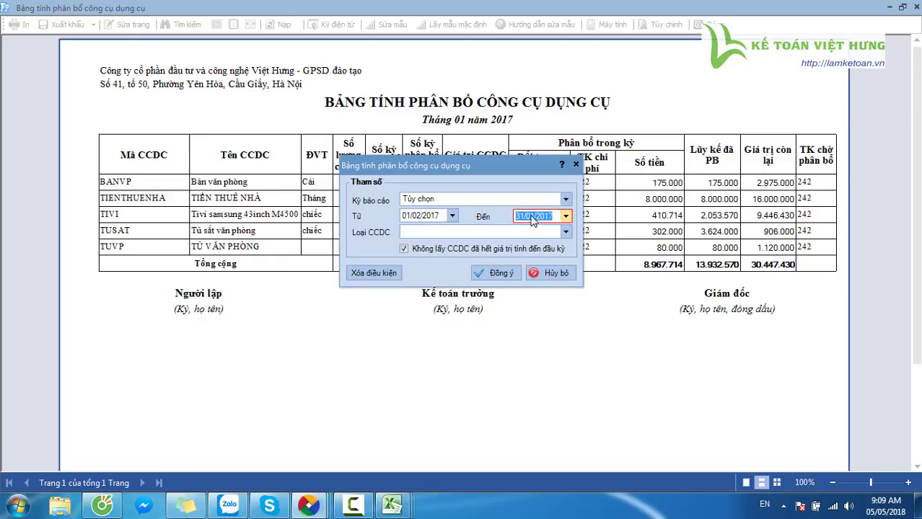
left_click(479, 278)
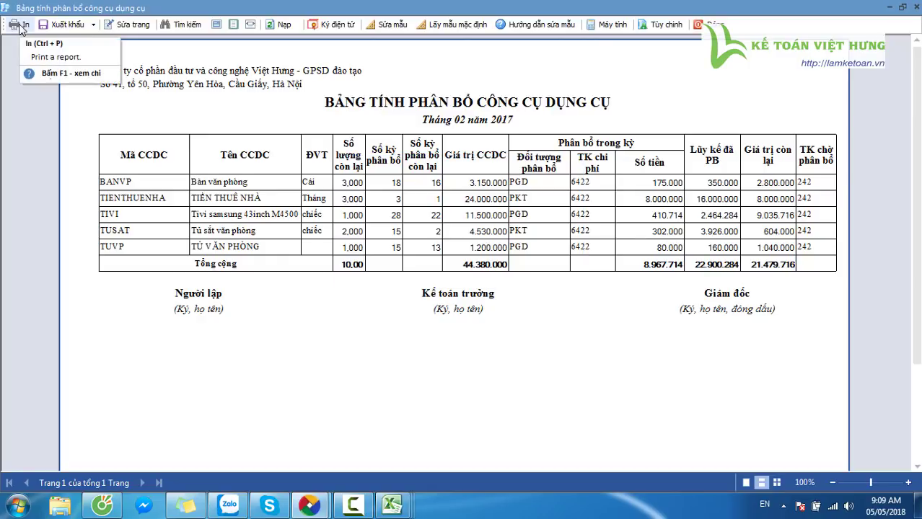
Export the February allocation table to Excel as thang 2 in the ccdc folder
left_click(67, 24)
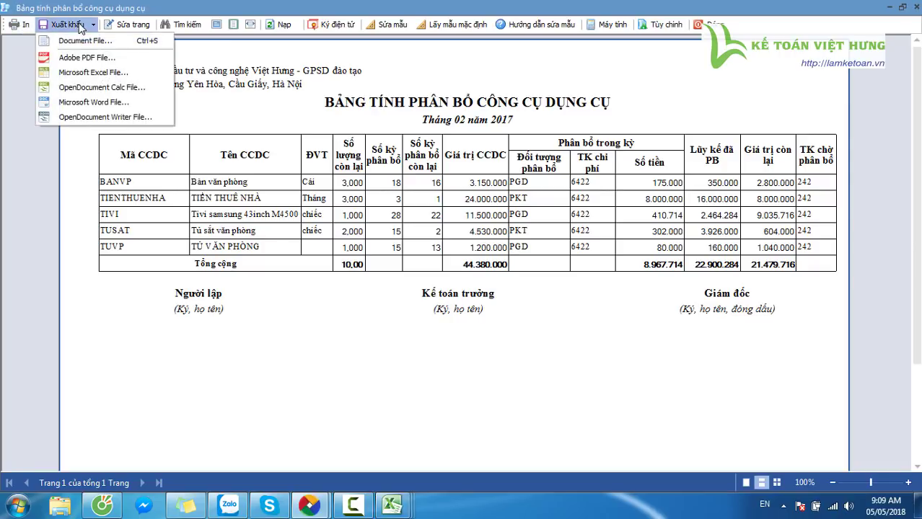
left_click(101, 68)
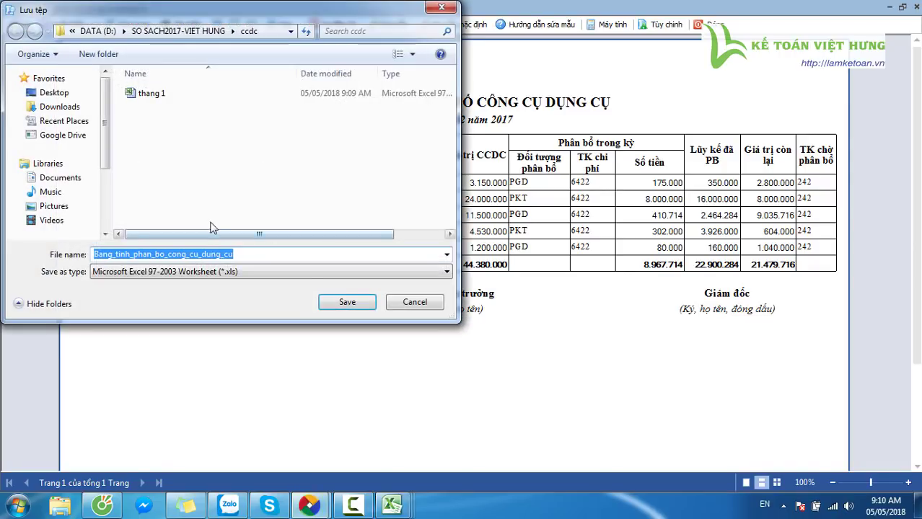
type("thang 2")
key("Return")
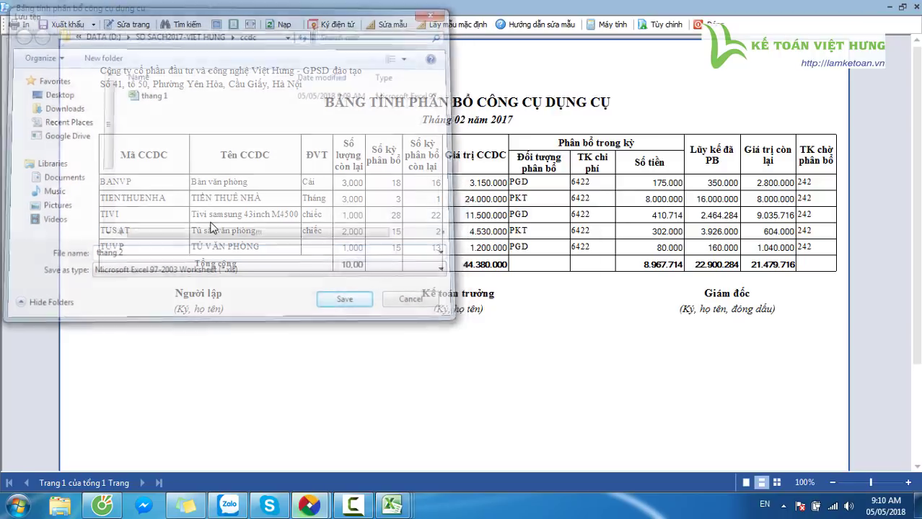
Finish the February allocation export without opening the file, and select bảng trích KH TSCĐ hàng tháng in the Excel checklist
key("n")
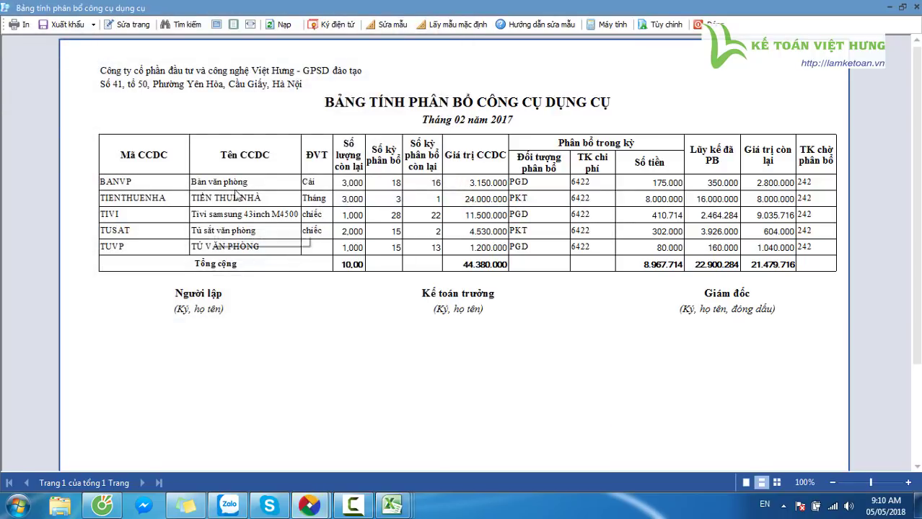
left_click(279, 24)
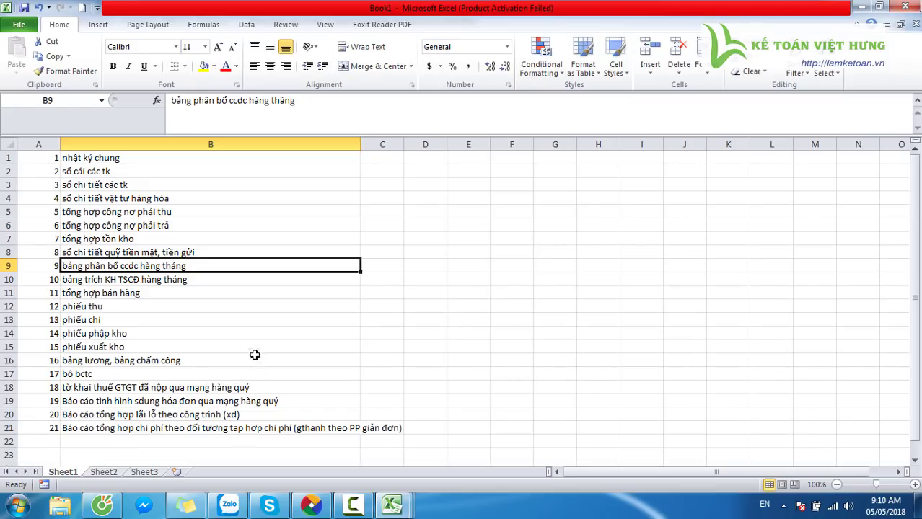
left_click(210, 279)
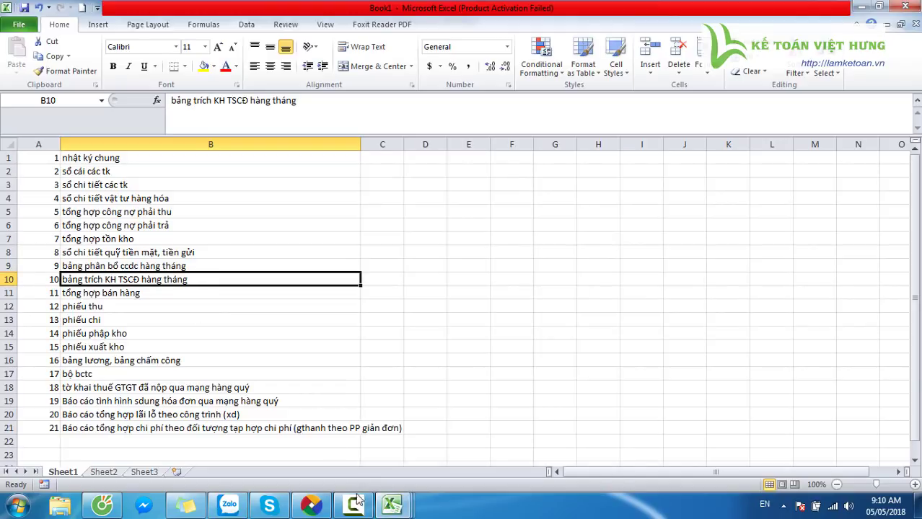
Switch to MISA SME.NET, generate the Sổ tài sản cố định report for Tháng 1, and open its print preview on A4 - Ngang paper
left_click(311, 505)
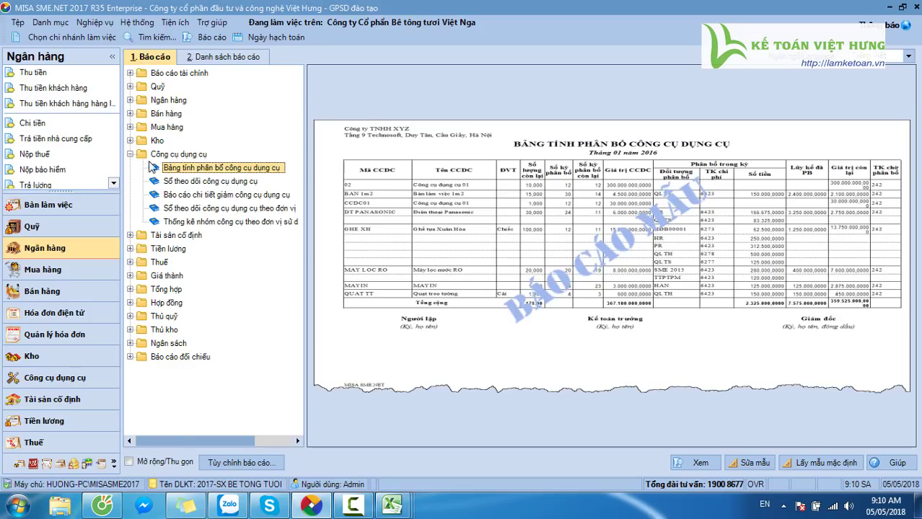
left_click(130, 236)
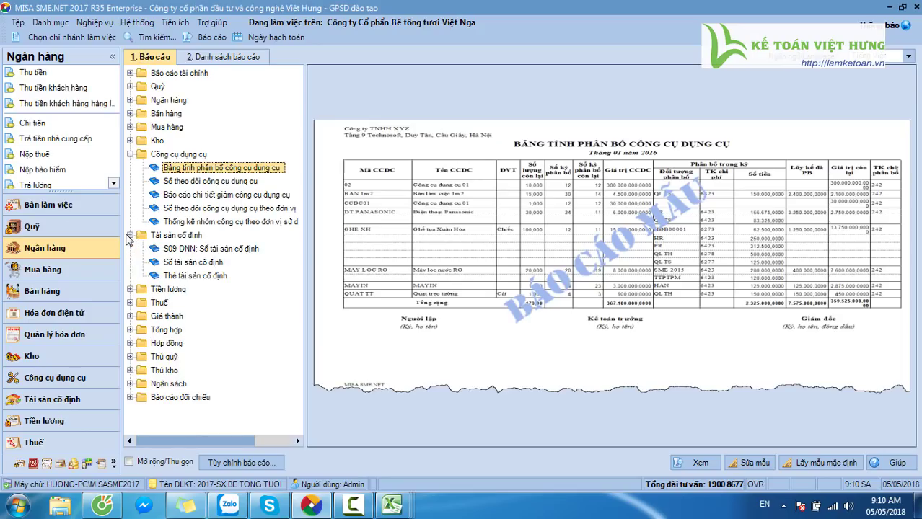
double_click(193, 263)
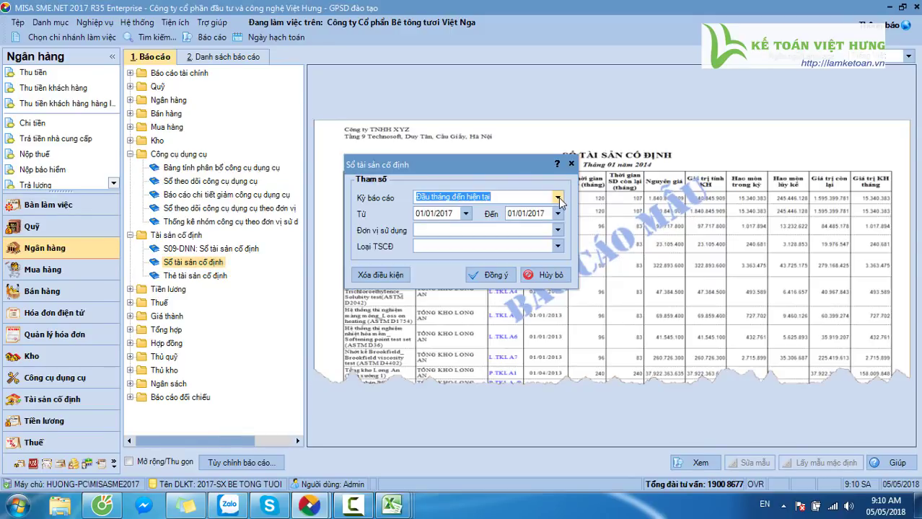
left_click(558, 197)
left_click(454, 246)
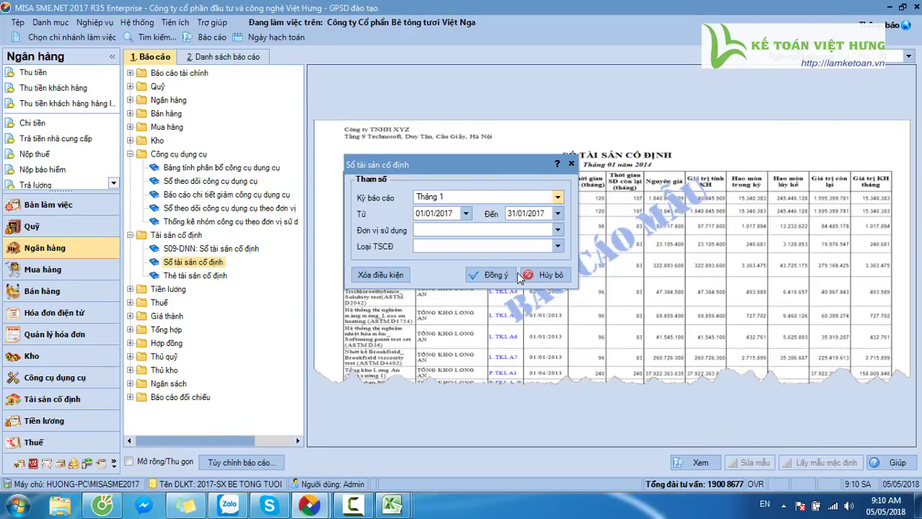
left_click(492, 275)
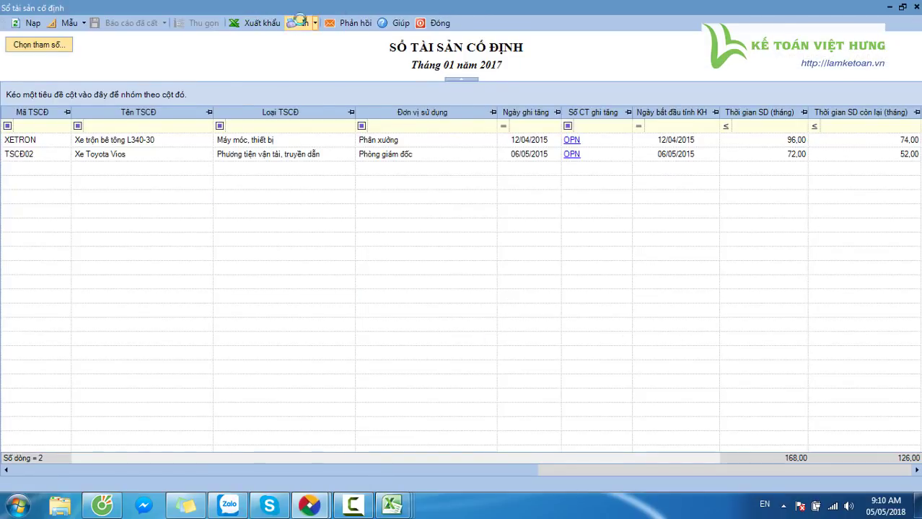
left_click(299, 23)
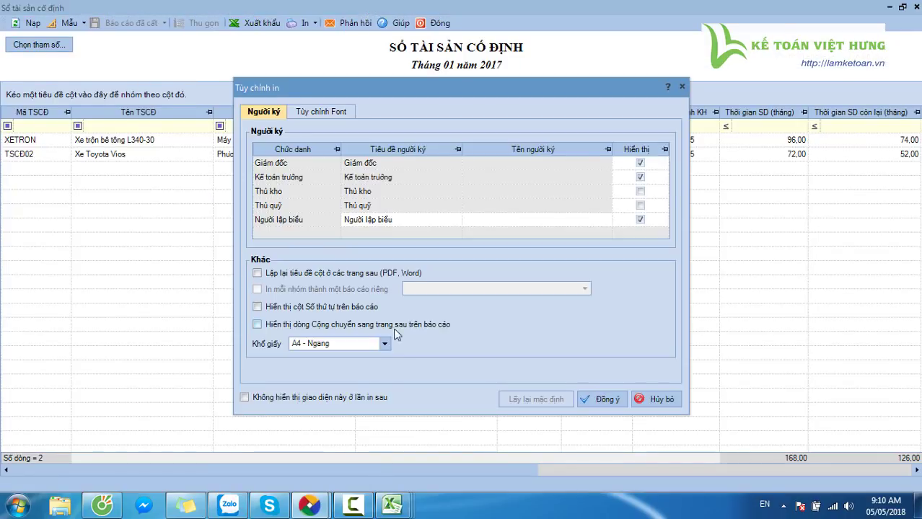
left_click(608, 399)
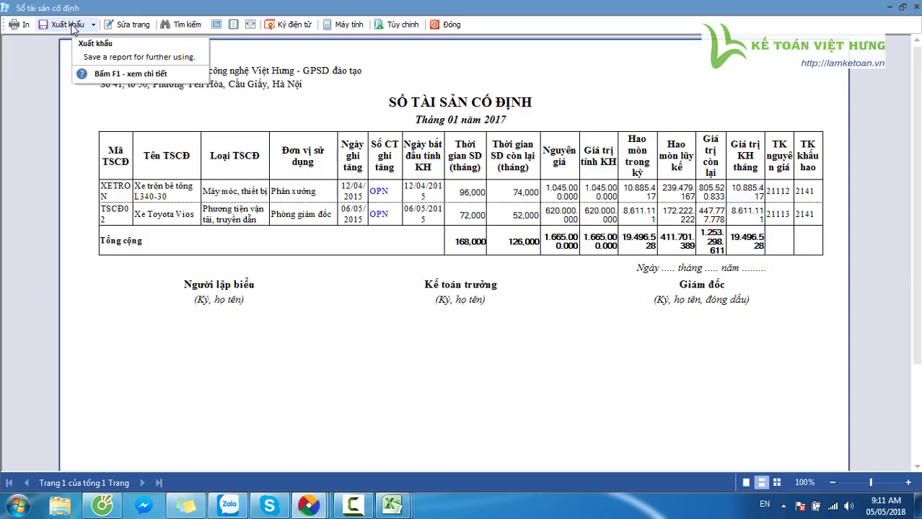
Start exporting the January fixed asset book to Excel and create a folder named tscd inside SO SACH2017-VIET HUNG
left_click(73, 26)
left_click(77, 68)
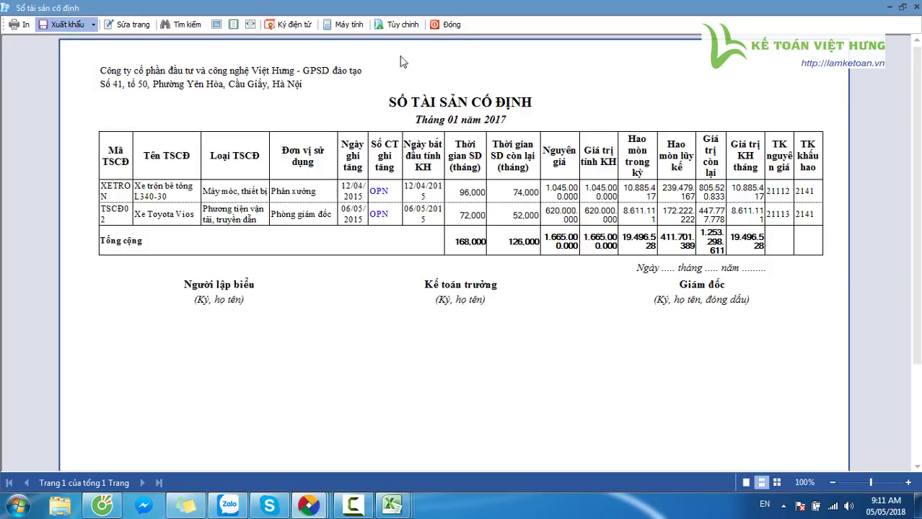
left_click(180, 31)
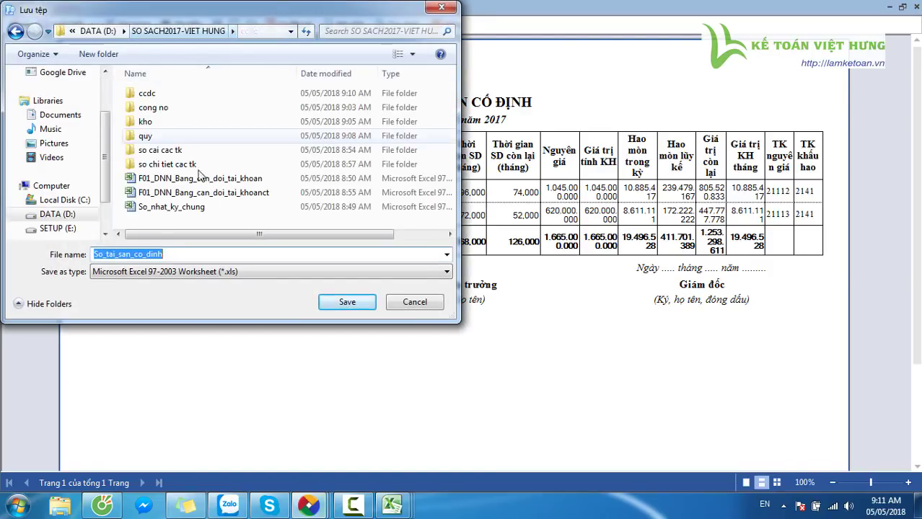
right_click(255, 221)
mouse_move(347, 364)
left_click(453, 150)
type("tscd")
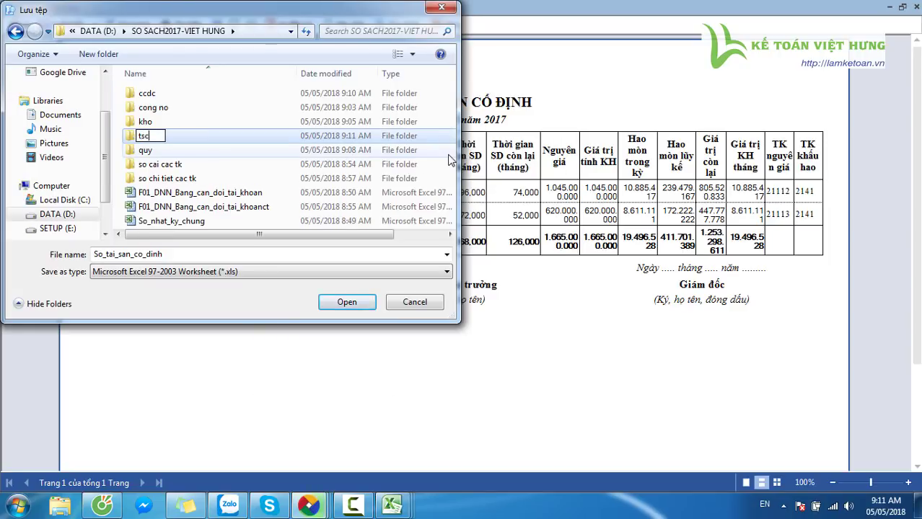
key("Return")
key("Return")
Save the January fixed asset book in the tscd folder under the file name thang 1 and close its print preview
double_click(185, 256)
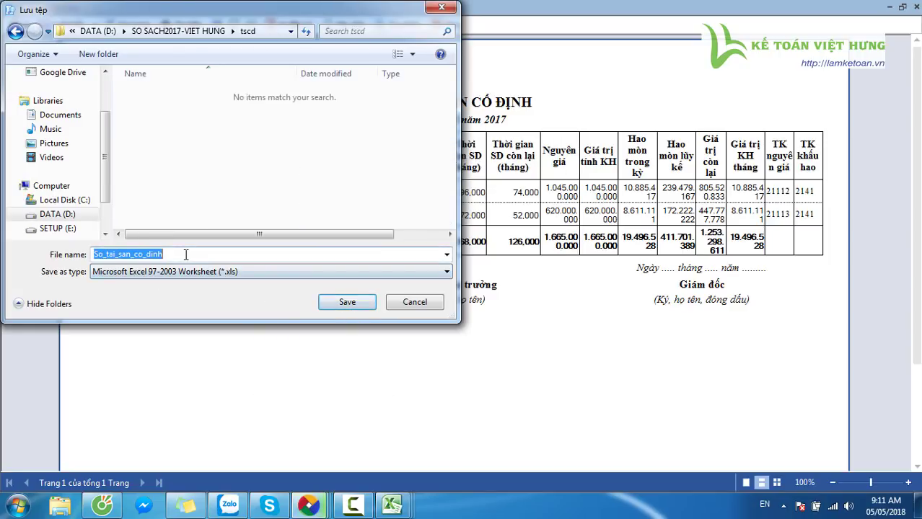
key("Return")
key("Return")
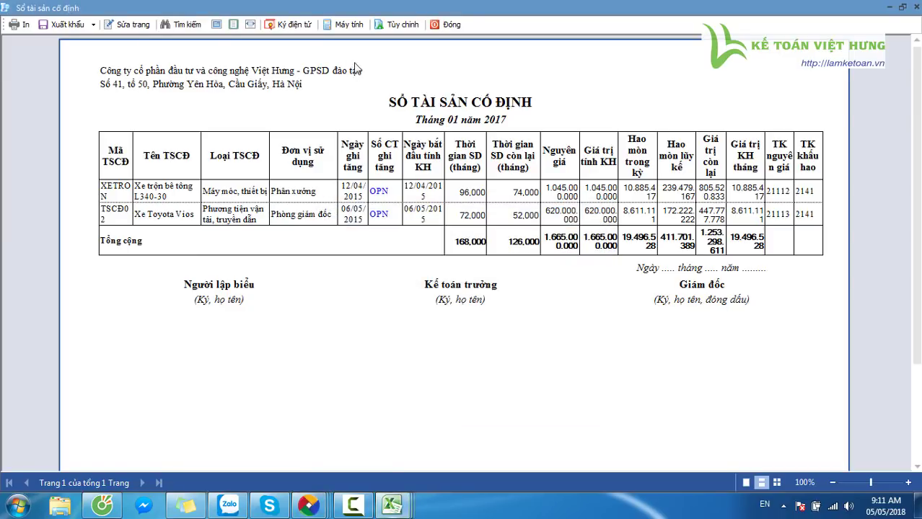
left_click(447, 24)
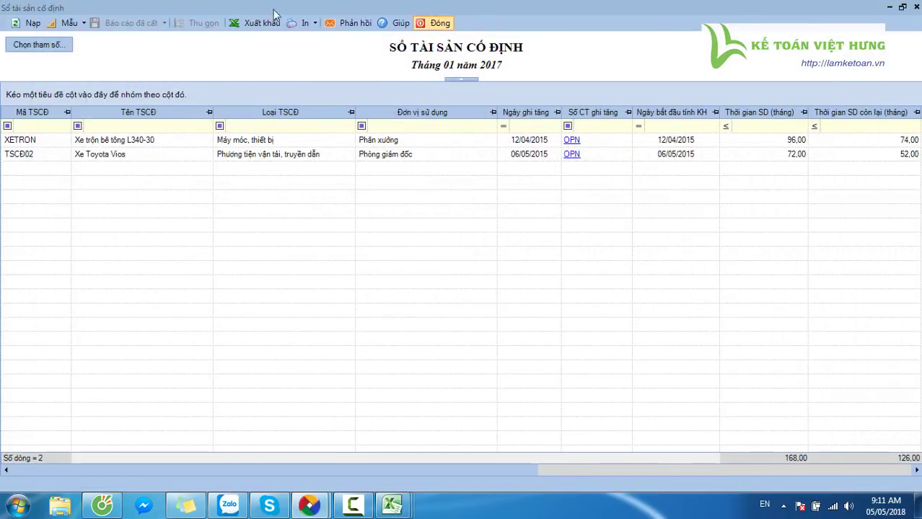
Regenerate the fixed asset book with Tháng 2 as the report period and open its print preview
left_click(46, 45)
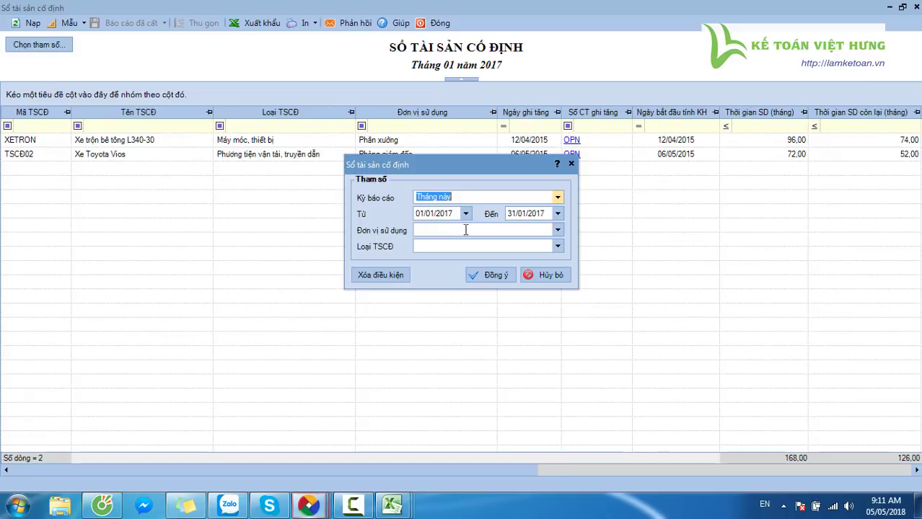
type("2")
left_click(443, 212)
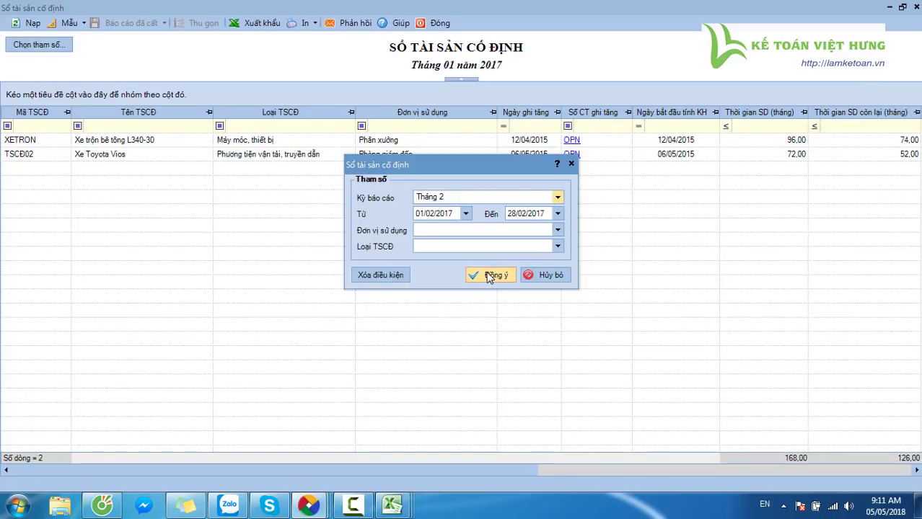
left_click(491, 275)
left_click(301, 23)
left_click(604, 399)
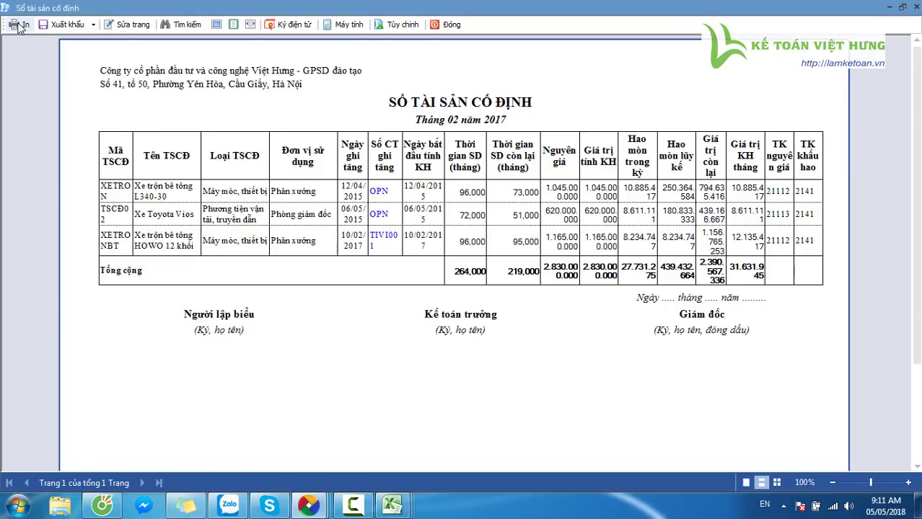
Export the February fixed asset book to Excel as thang 2 in the tscd folder and close its print preview
left_click(67, 24)
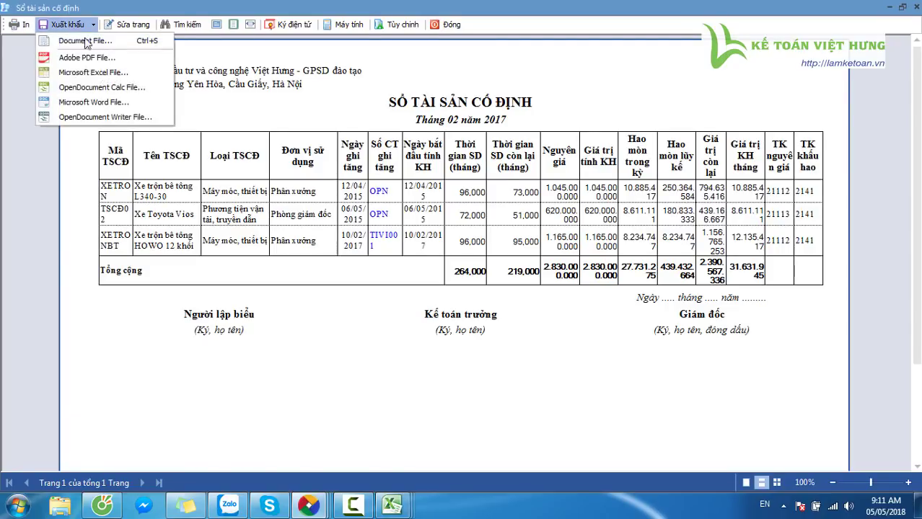
left_click(79, 74)
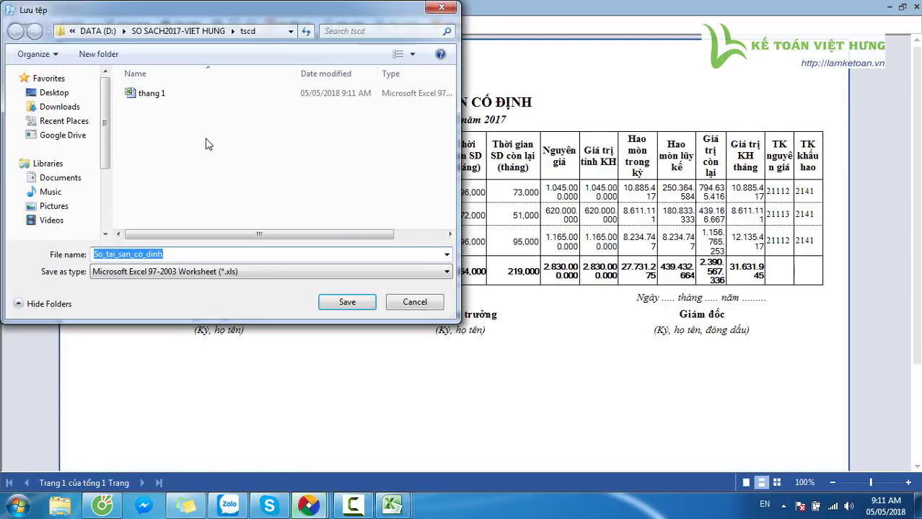
type("thang 2")
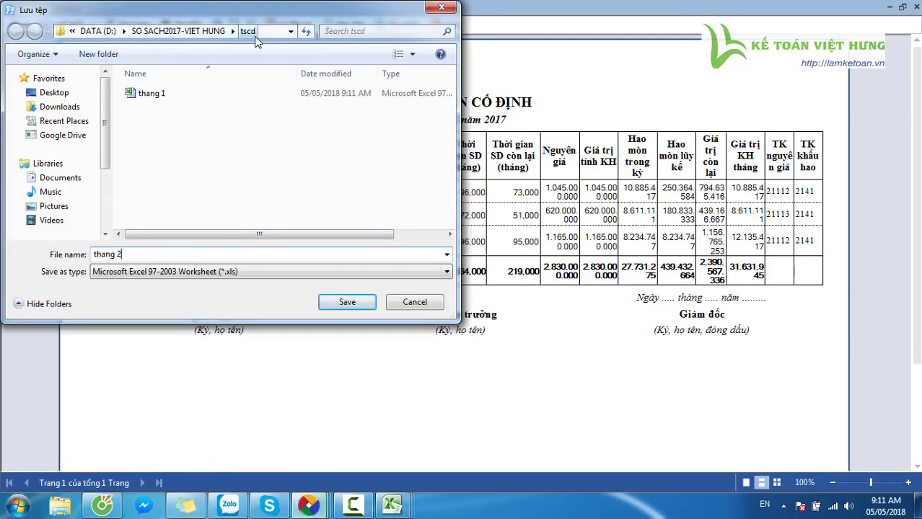
left_click(348, 304)
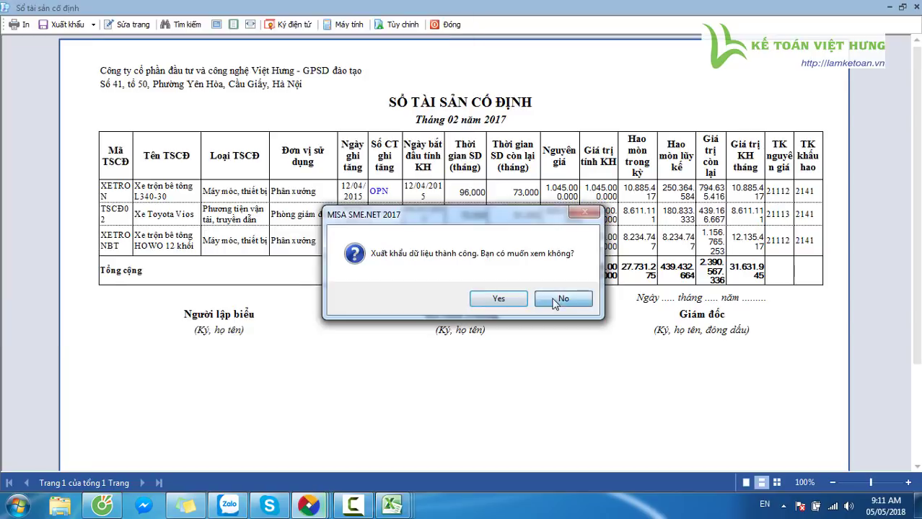
left_click(563, 303)
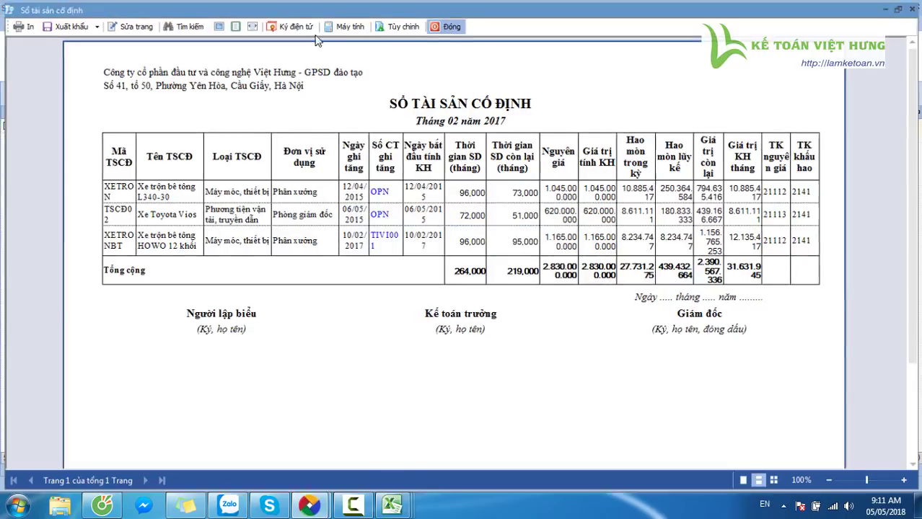
left_click(447, 26)
Regenerate the fixed asset book with Tháng 3 as the report period and open its print preview
left_click(36, 44)
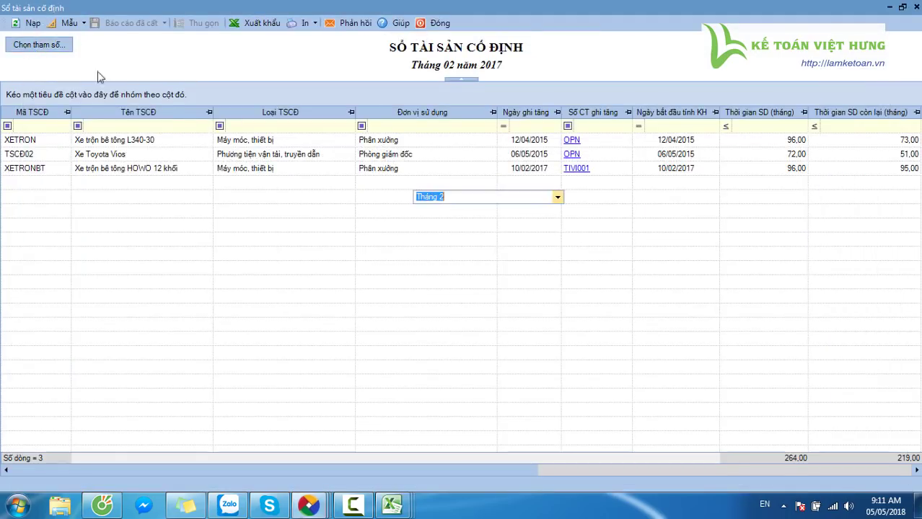
type("3")
left_click(436, 209)
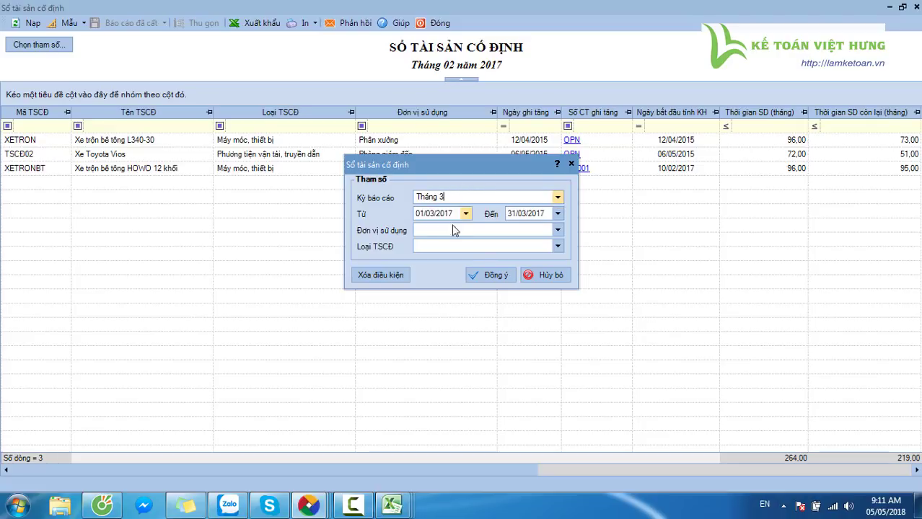
left_click(493, 276)
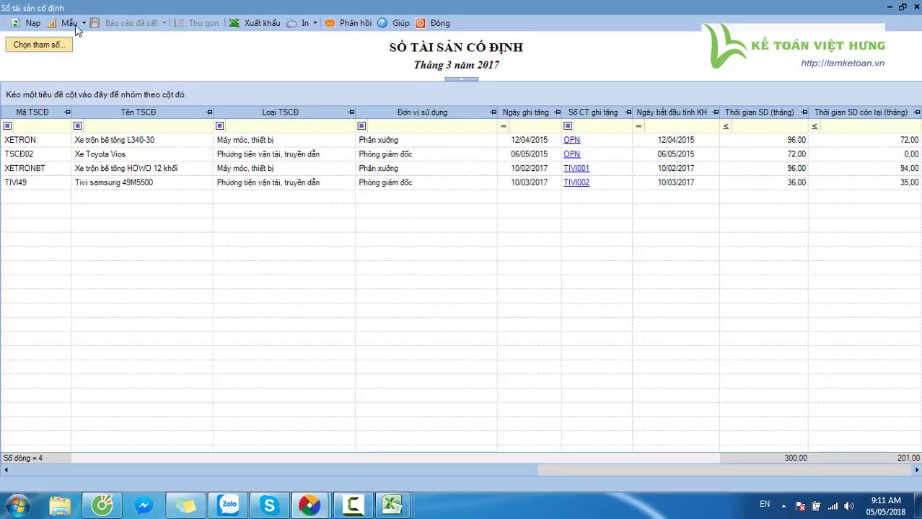
left_click(299, 24)
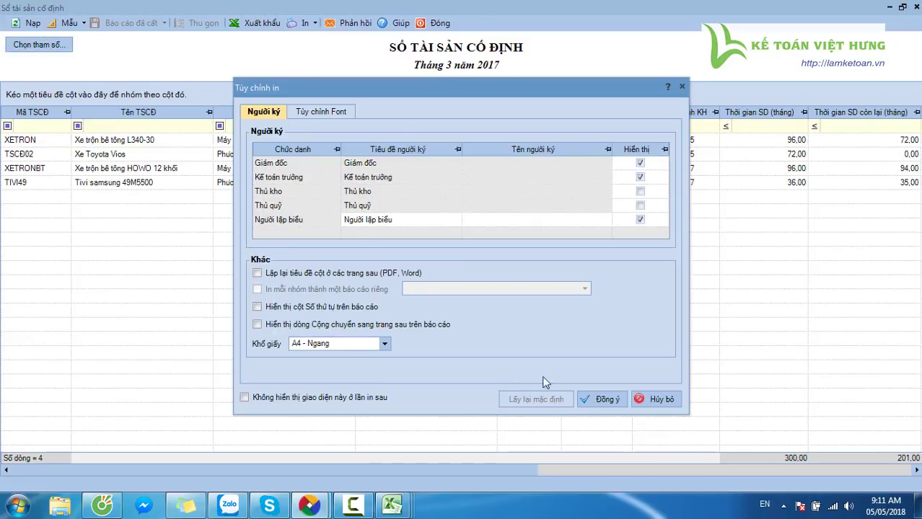
left_click(601, 399)
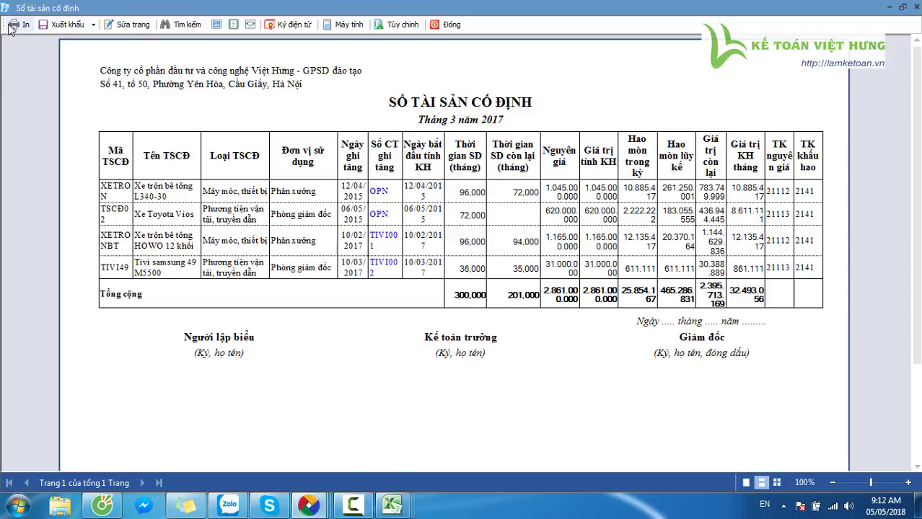
Export the March fixed asset book to an Excel file in the tscd folder and close its print preview
left_click(67, 24)
left_click(79, 73)
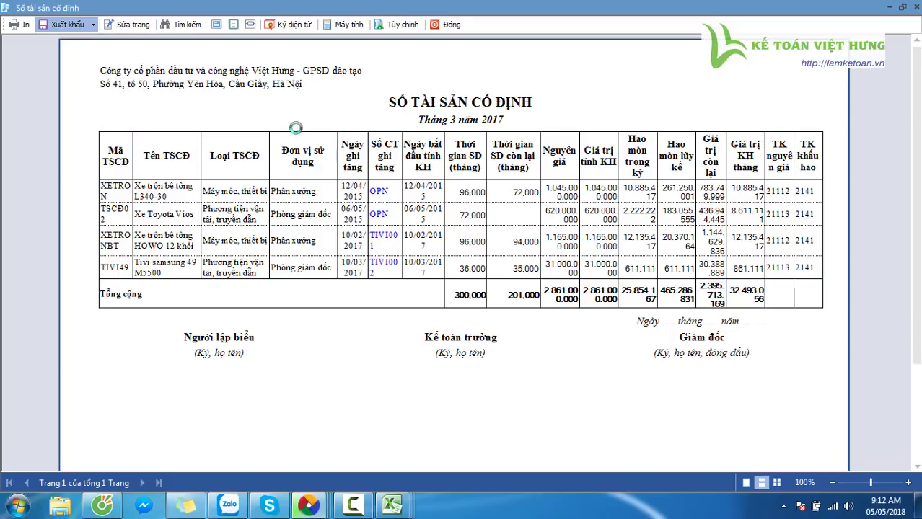
type("thang")
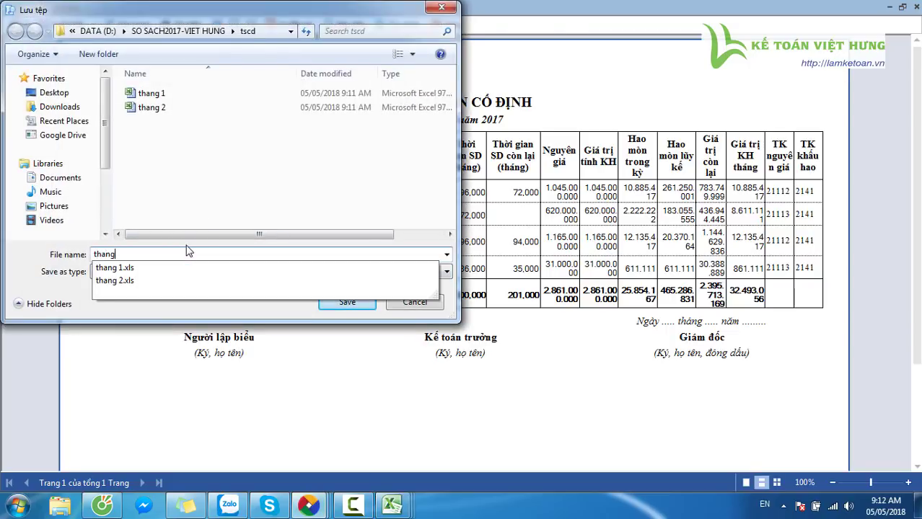
key("Return")
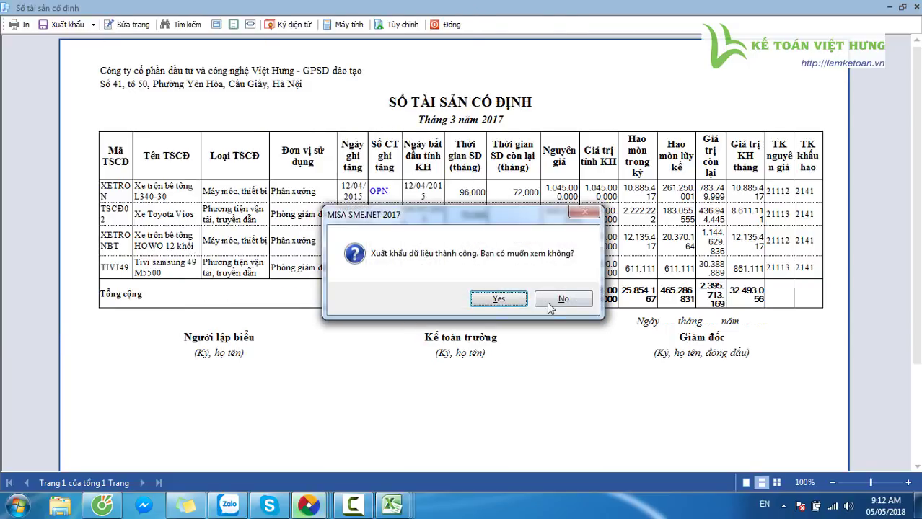
left_click(564, 299)
left_click(441, 25)
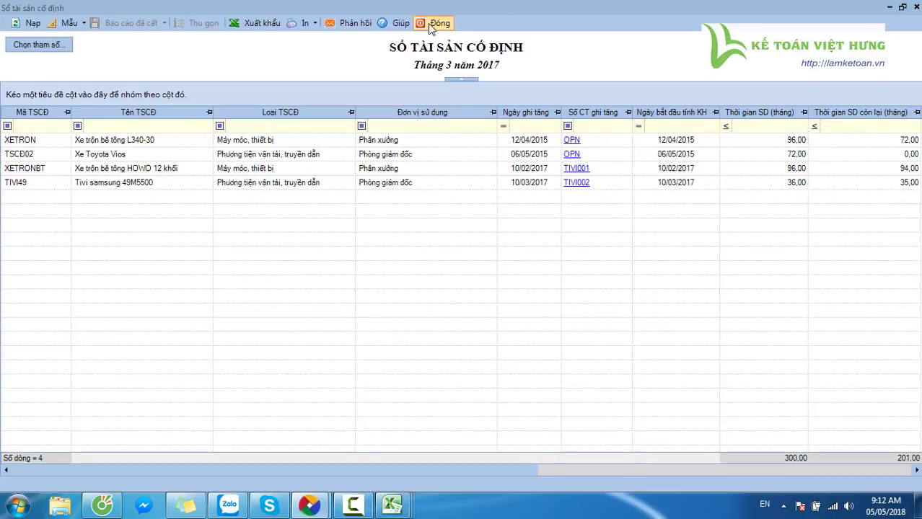
Close the fixed asset book report and return to bảng trích KH TSCĐ hàng tháng in the Book1 checklist in Excel
left_click(429, 27)
left_click(391, 505)
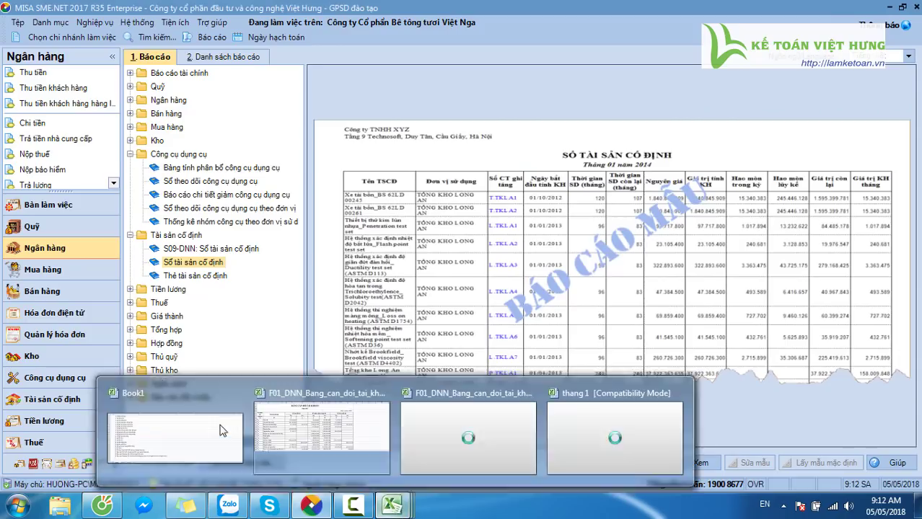
left_click(195, 441)
left_click(133, 280)
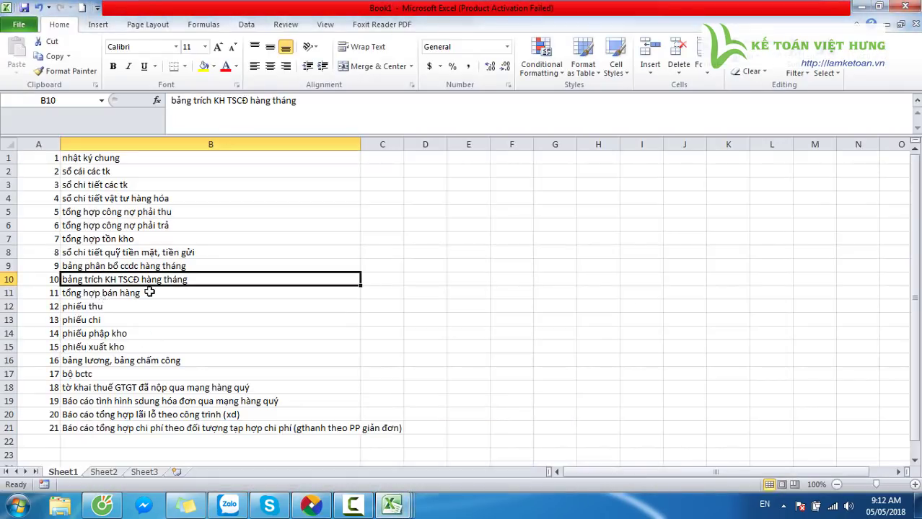
Select tổng hợp bán hàng in the checklist, switch to MISA SME.NET and choose the sales analysis report 1. Tổng hợp bán hàng
left_click(155, 293)
left_click(323, 509)
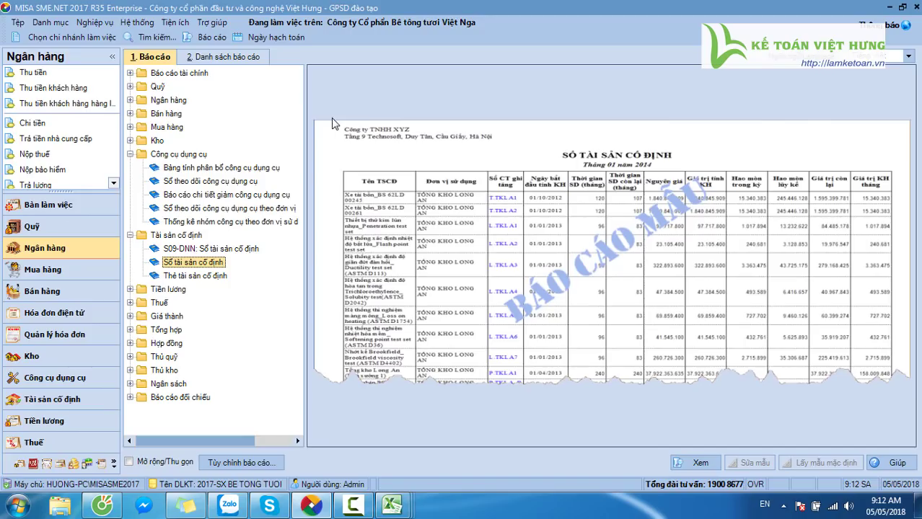
left_click(72, 292)
left_click(573, 59)
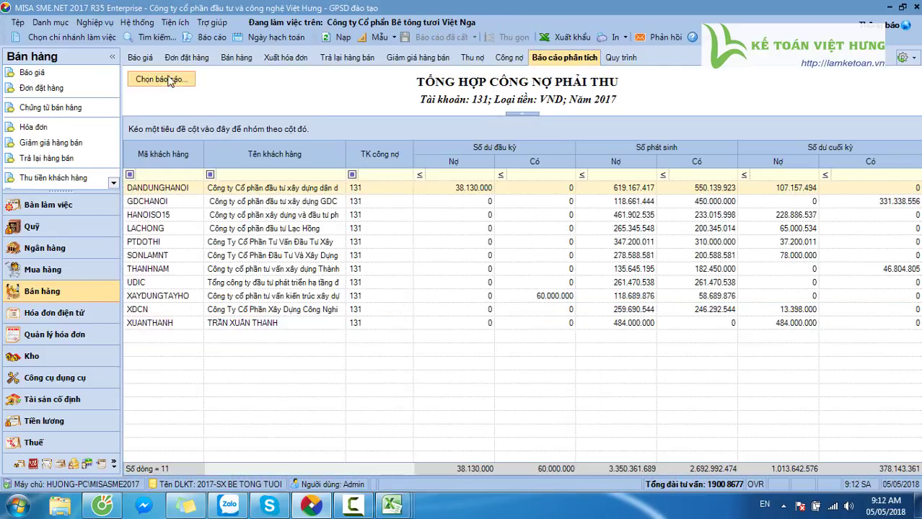
left_click(161, 80)
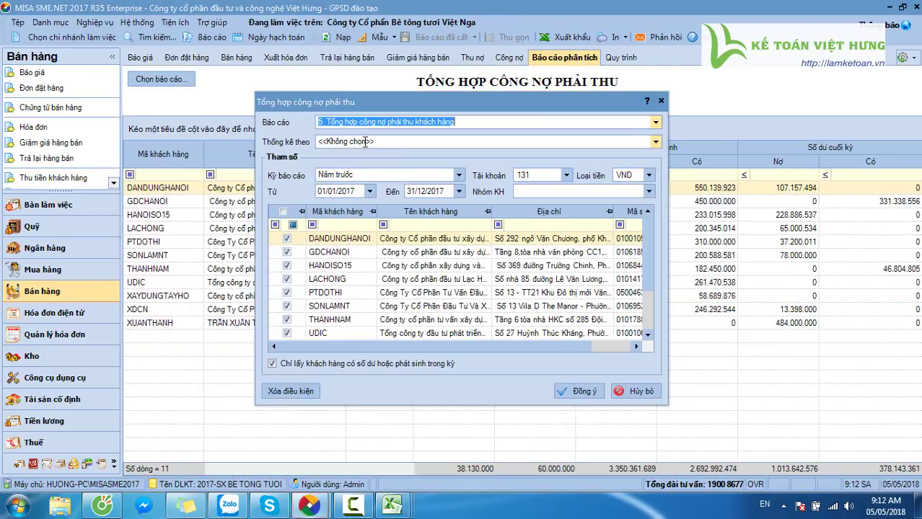
left_click(603, 122)
left_click(371, 135)
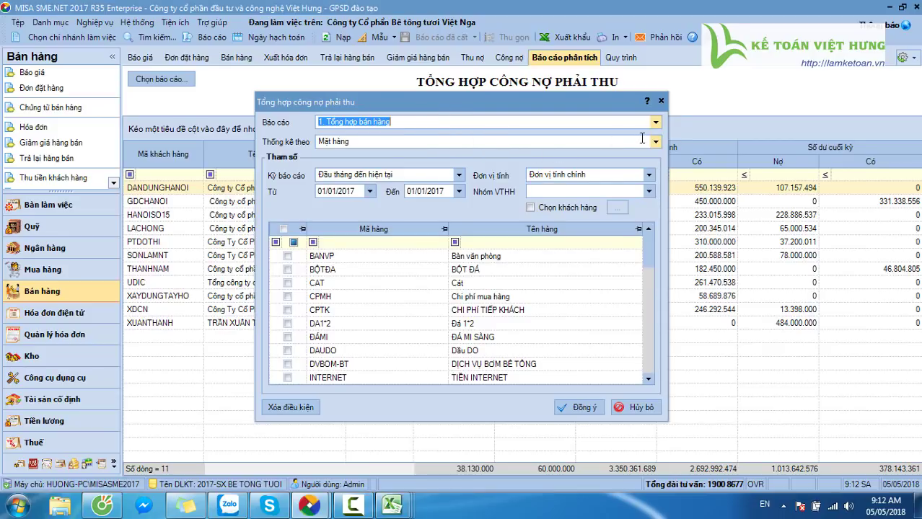
Generate the sales summary by Mặt hàng for Năm nay with all items selected, and review its columns
left_click(459, 174)
left_click(354, 210)
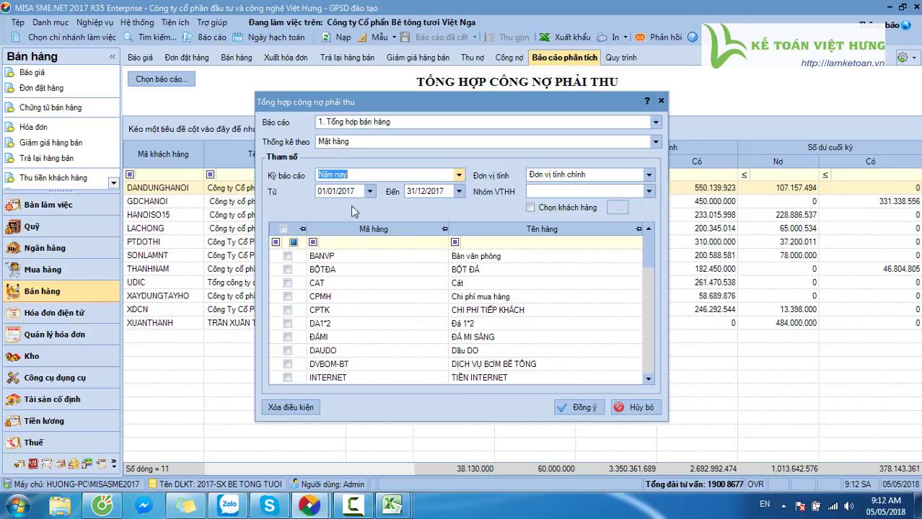
left_click(283, 230)
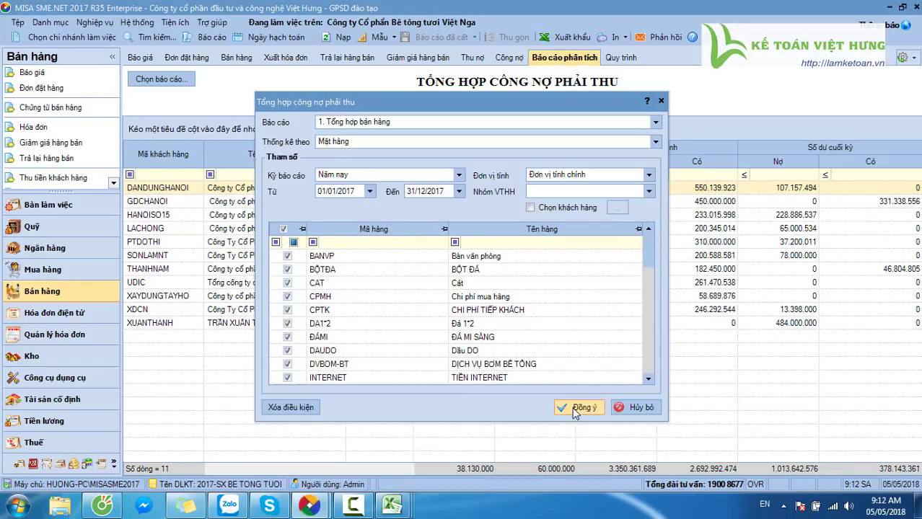
left_click(564, 406)
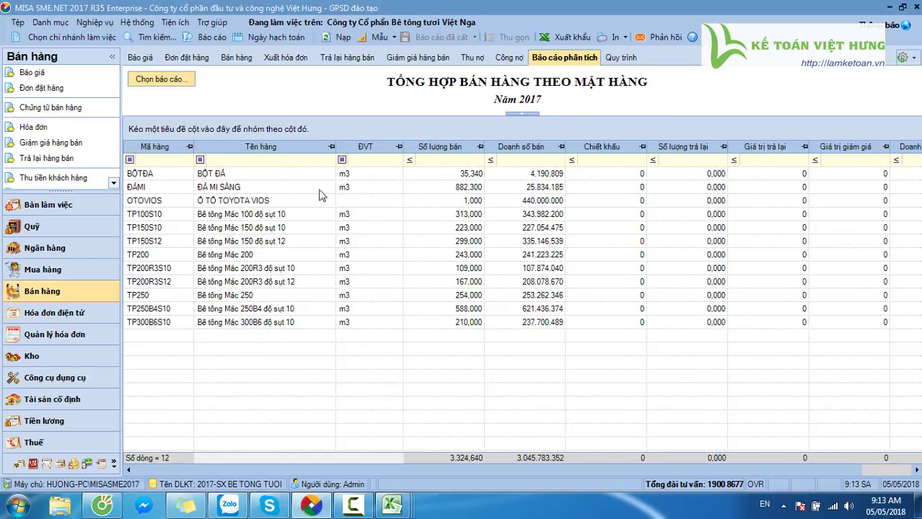
left_click(288, 188)
left_click(325, 242)
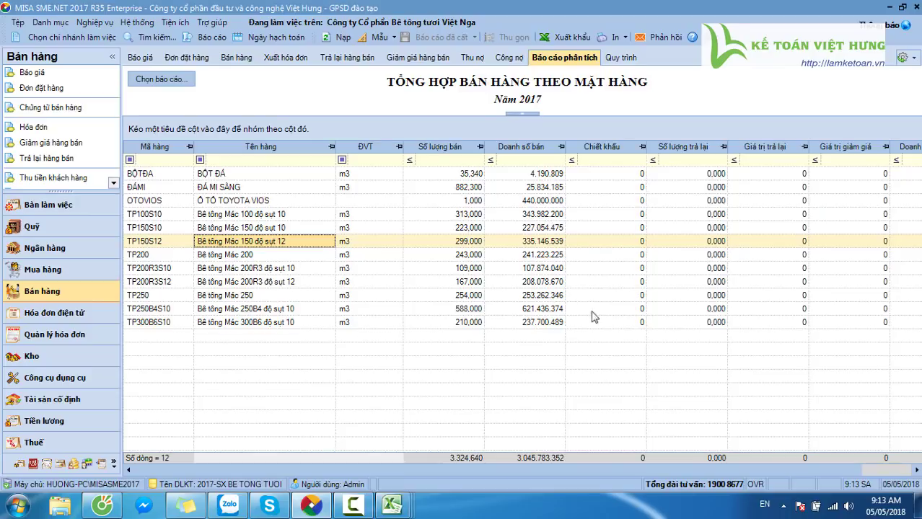
scroll(717, 465, "right", 2)
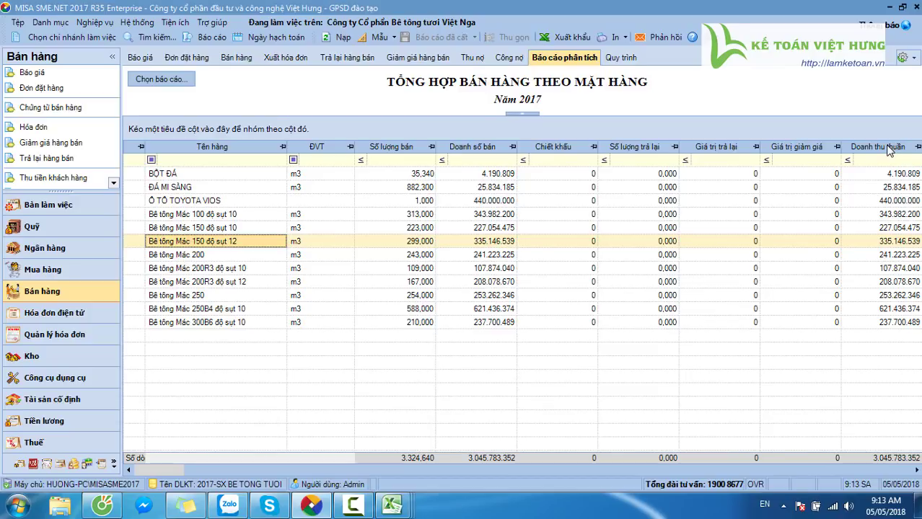
Show the Tiền vốn and Lãi gộp columns in the Mẫu chuẩn report template, save it and apply it
left_click(380, 37)
left_click(396, 100)
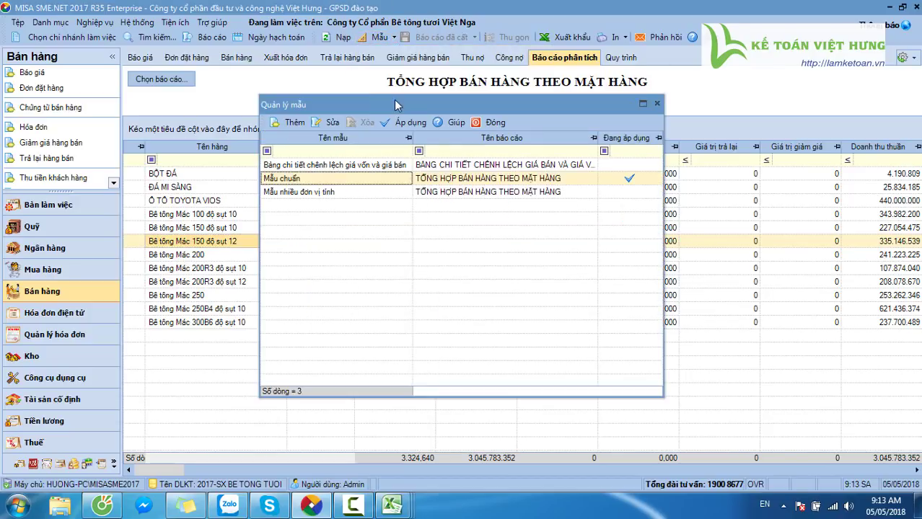
left_click(331, 123)
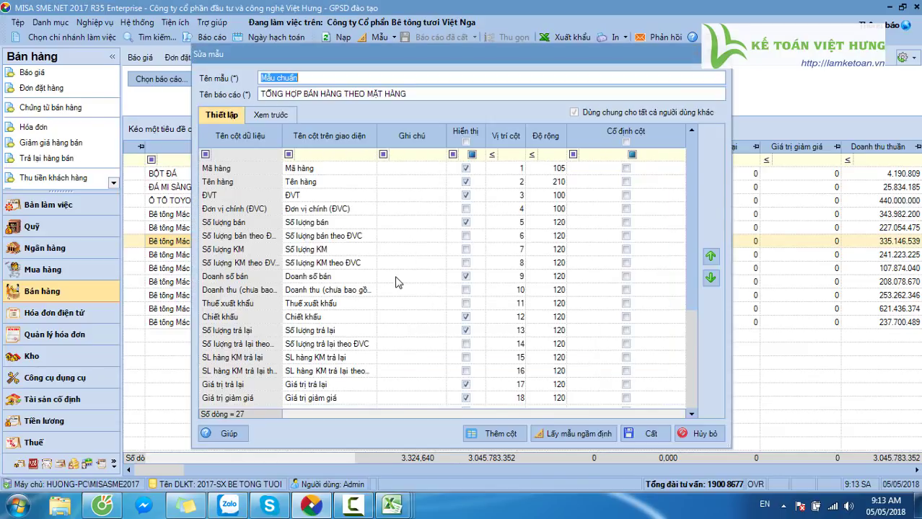
left_click_drag(696, 258, 692, 309)
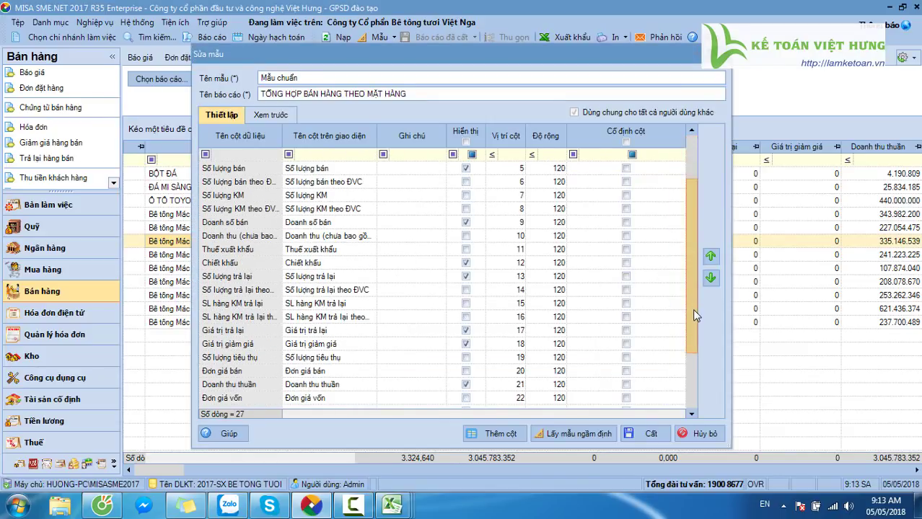
scroll(441, 308, "down", 1)
left_click(465, 371)
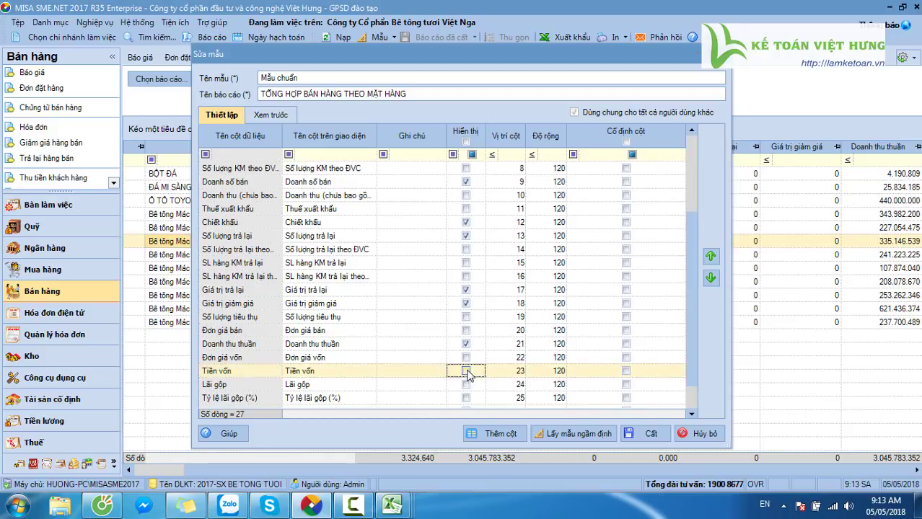
left_click(466, 384)
left_click(644, 434)
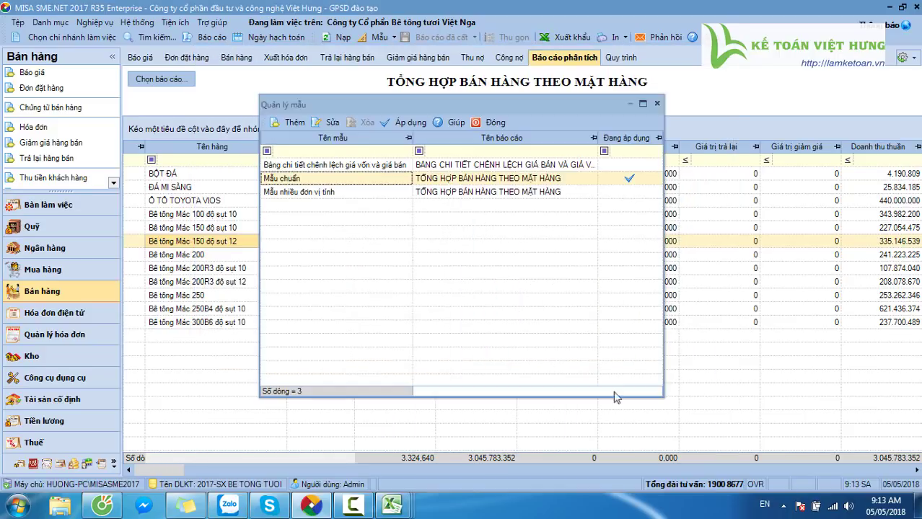
left_click(395, 126)
Open the print preview of the sales summary with the paper size set to A4 - Ngang
left_click_drag(507, 467, 447, 467)
left_click(609, 38)
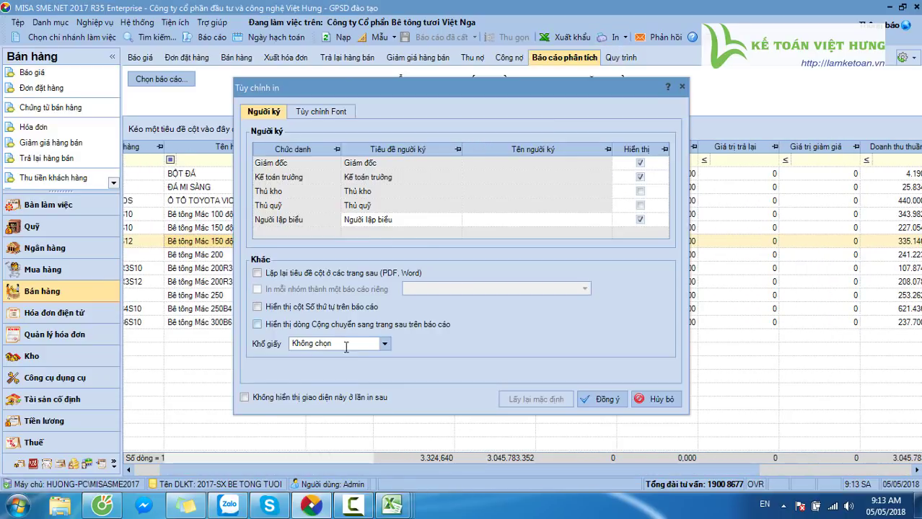
left_click(384, 344)
left_click(344, 376)
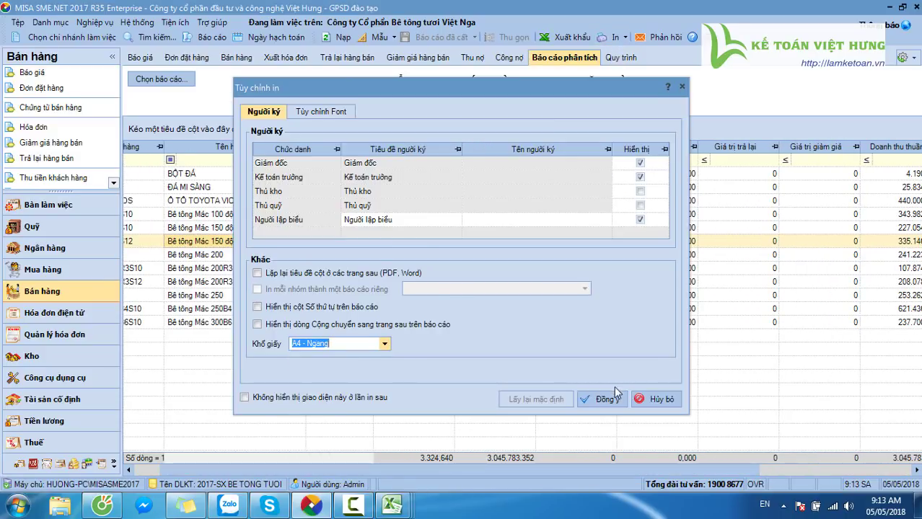
left_click(610, 400)
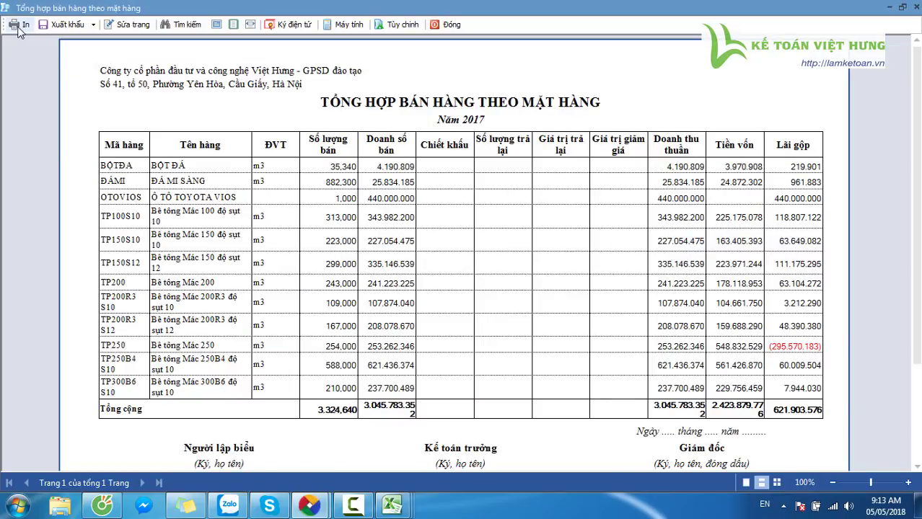
Export the sales summary to Excel as Tong_hop_ban_hang_theo_mat_hang in the kho folder and close its print preview
left_click(62, 26)
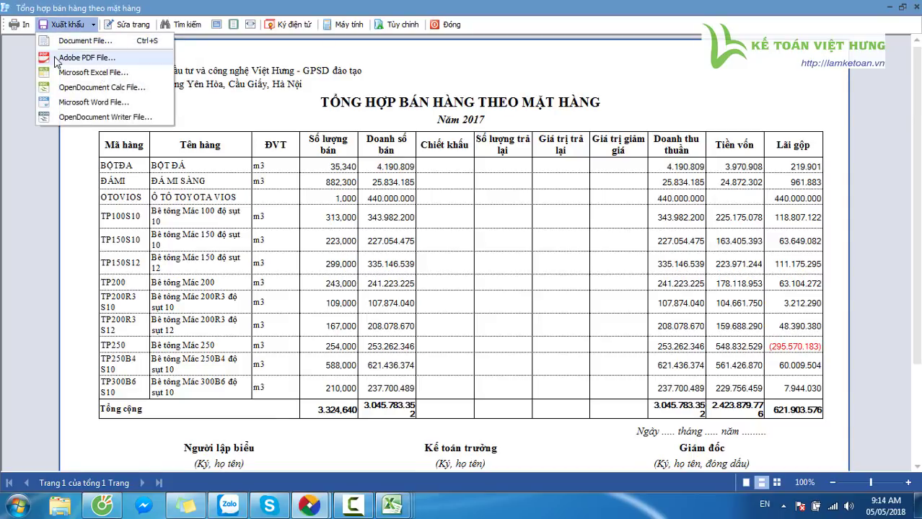
left_click(72, 72)
left_click(180, 31)
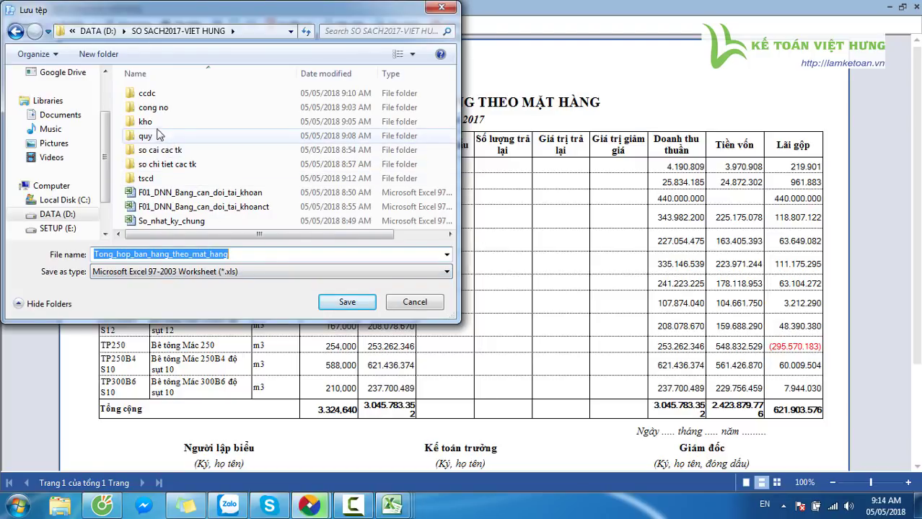
double_click(145, 121)
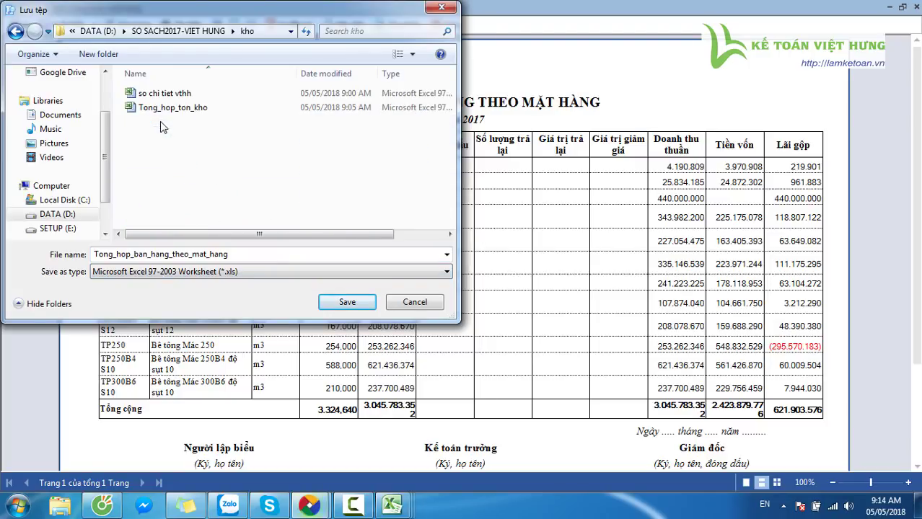
left_click(347, 303)
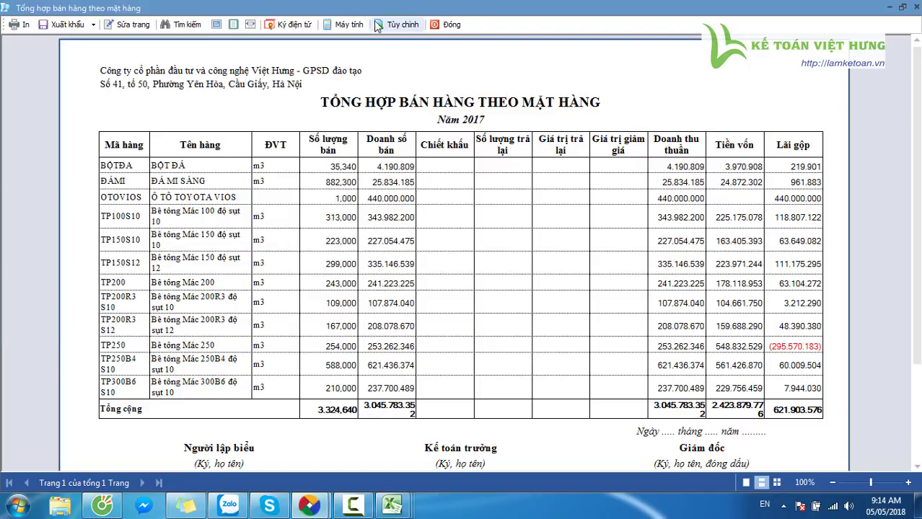
left_click(452, 25)
Switch to the Book1 checklist in Excel and select phiếu thu in cell B12
mouse_move(392, 505)
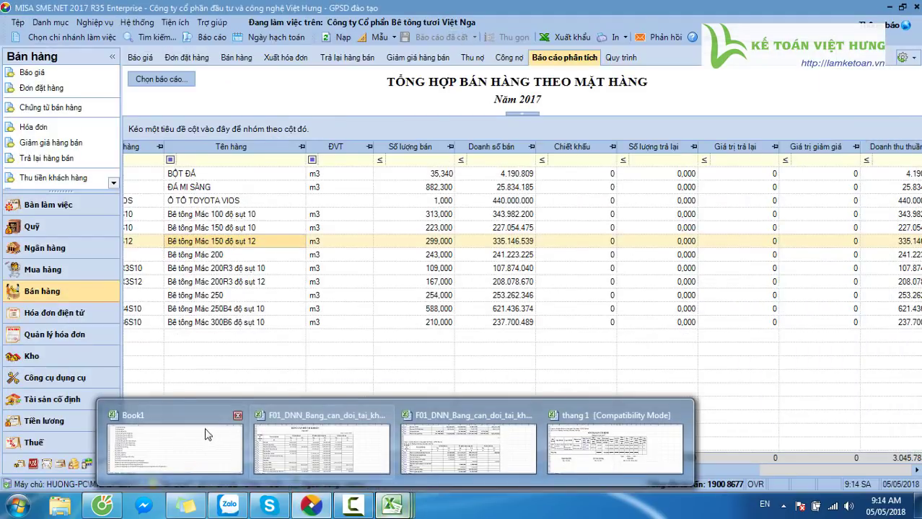
left_click(188, 448)
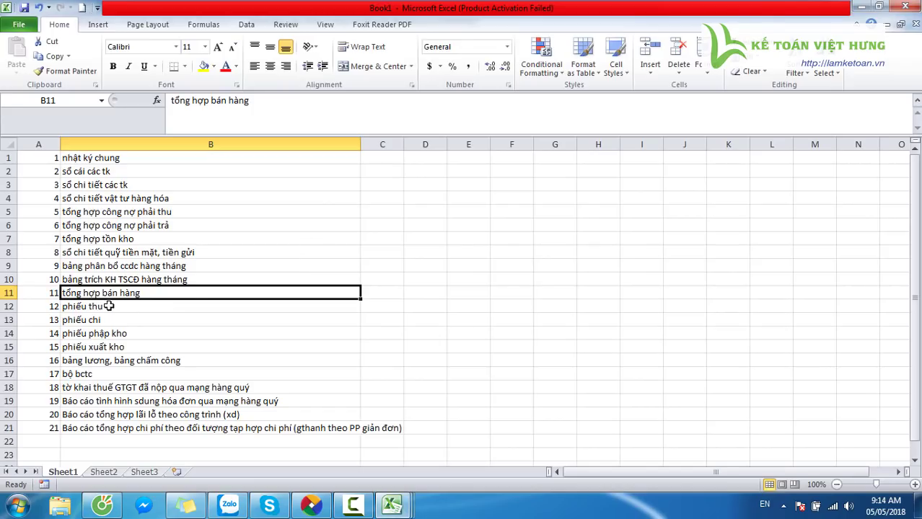
left_click(116, 307)
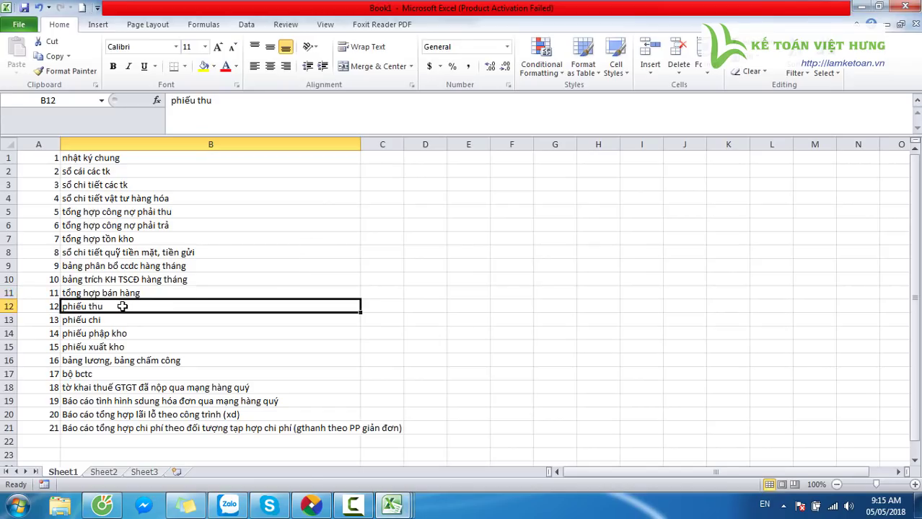
Return to MISA SME.NET, load the Quỹ receipts and payments for Năm nay and open the cash sales voucher PT00001
left_click(315, 507)
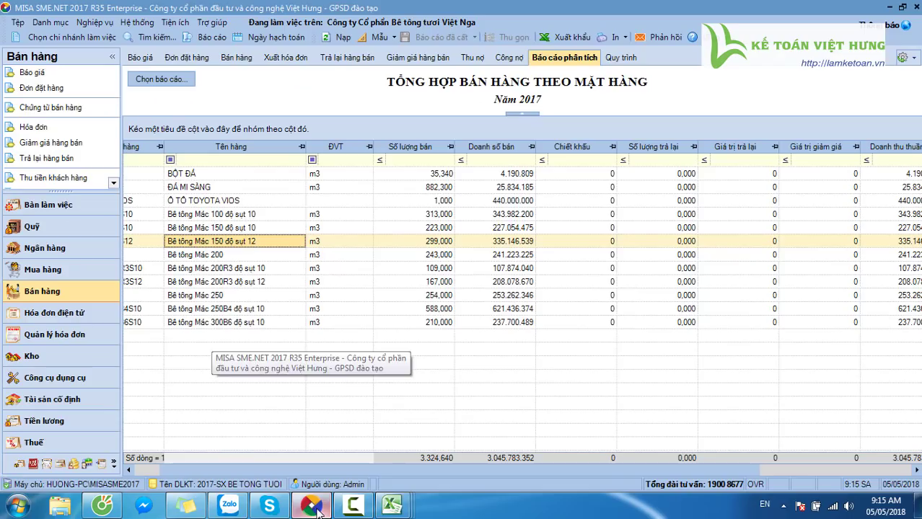
left_click(65, 229)
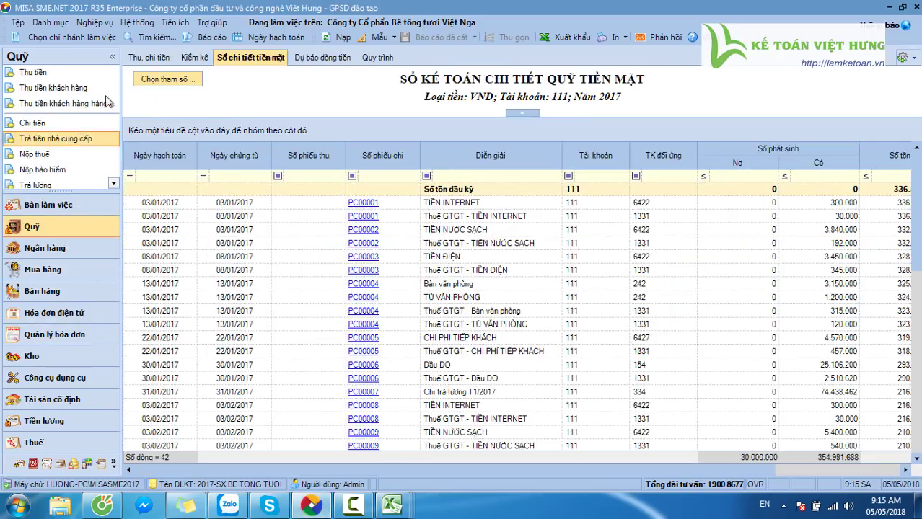
left_click(148, 58)
type("n")
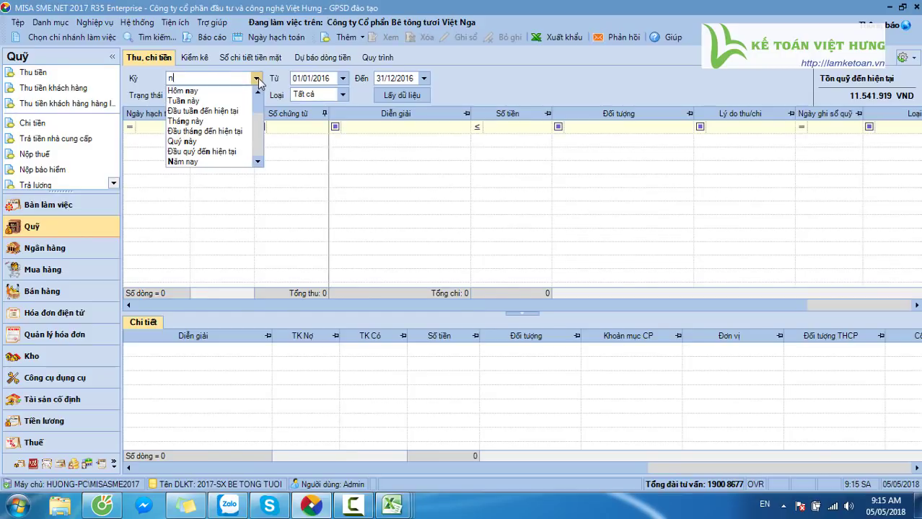
type("ay")
left_click(216, 101)
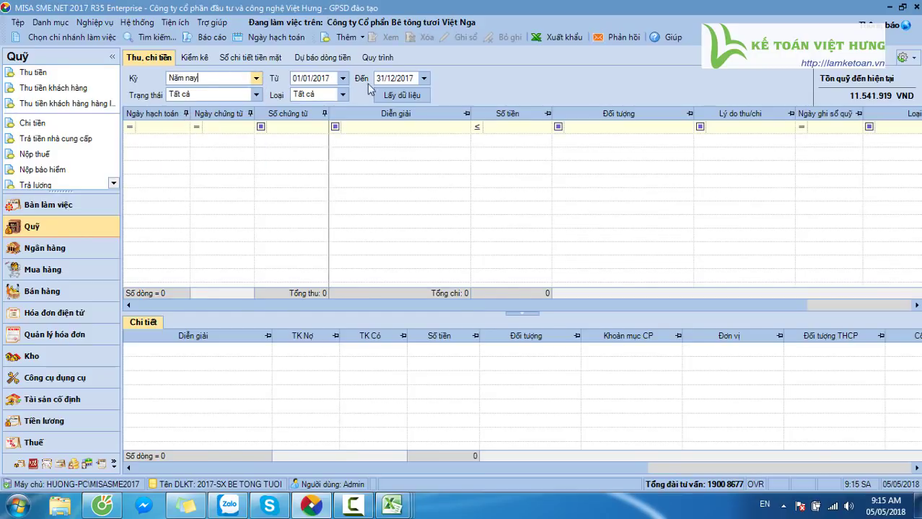
left_click(402, 96)
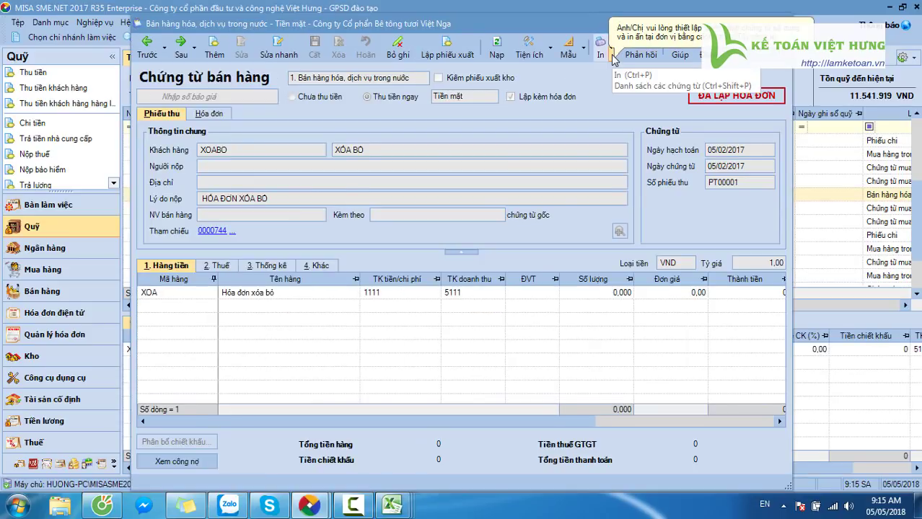
In the voucher's print options, hide all voucher templates except 01-TT: Phiếu thu
left_click(610, 54)
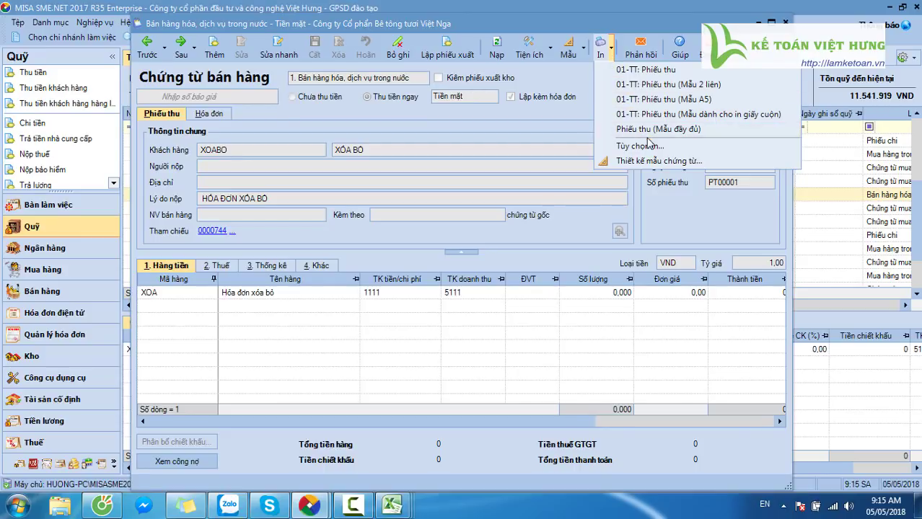
left_click(639, 148)
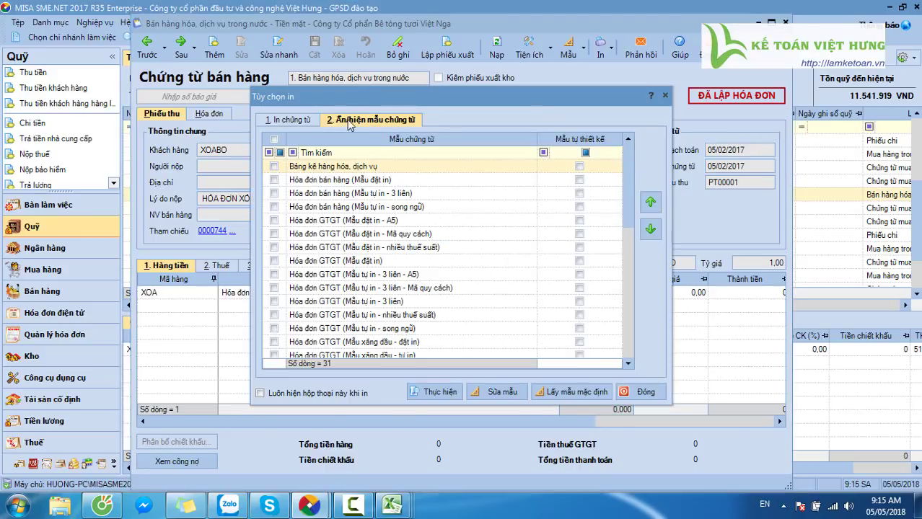
scroll(580, 179, "down", 5)
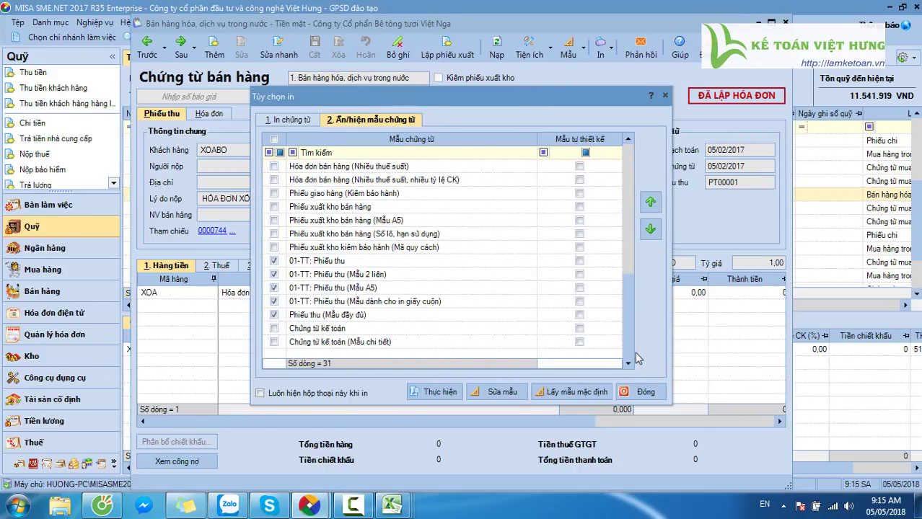
left_click(274, 139)
left_click(336, 291)
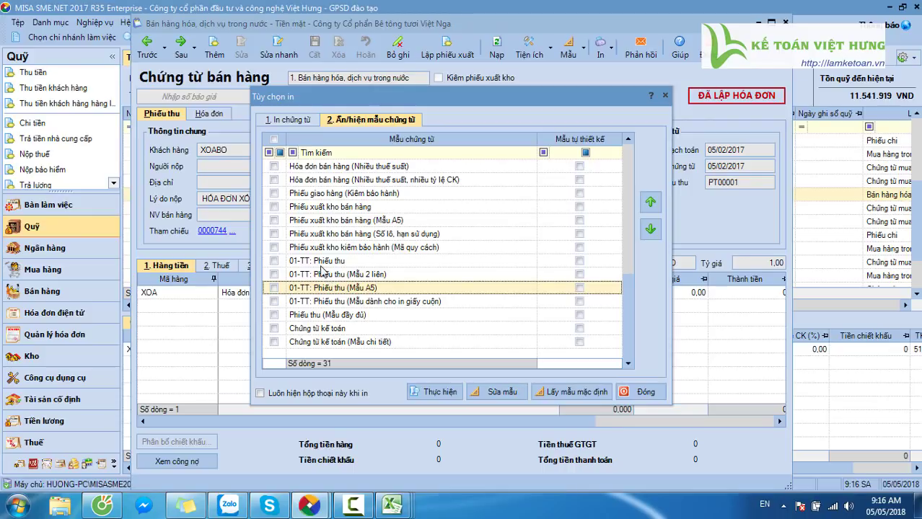
left_click(321, 264)
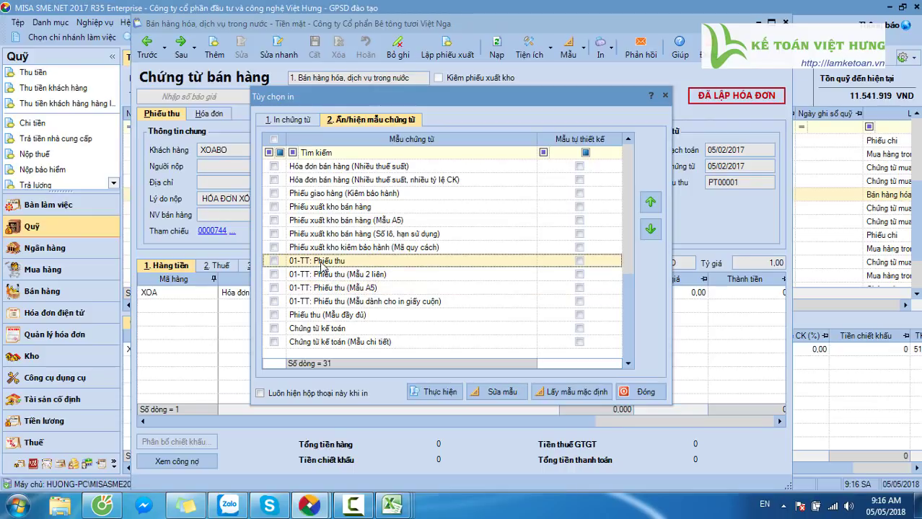
left_click(275, 261)
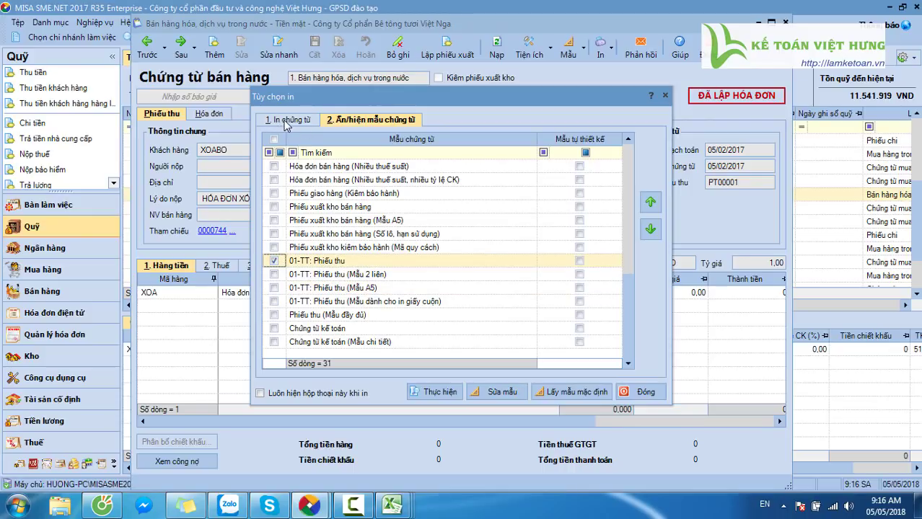
Batch-print the 01-TT: Phiếu thu template for Năm nay, loading and selecting cash sales voucher PT00001 to preview it
left_click(287, 122)
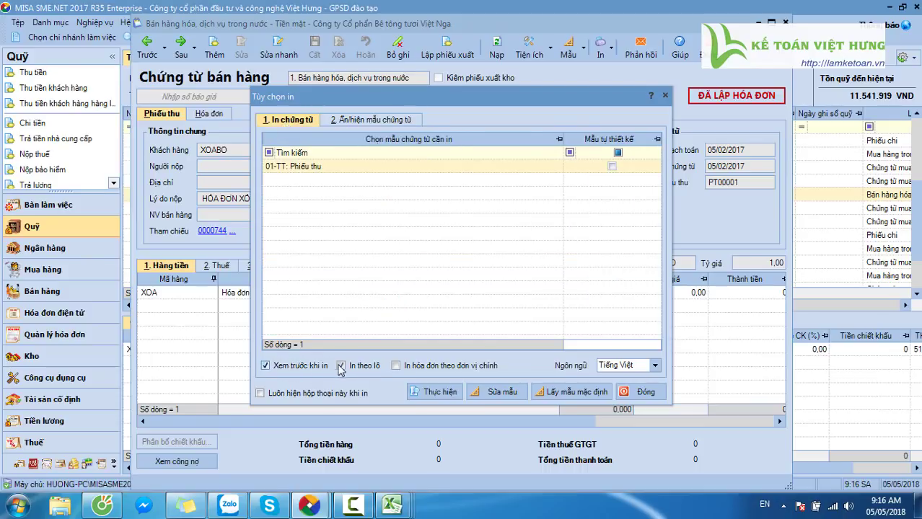
left_click(341, 367)
left_click(435, 392)
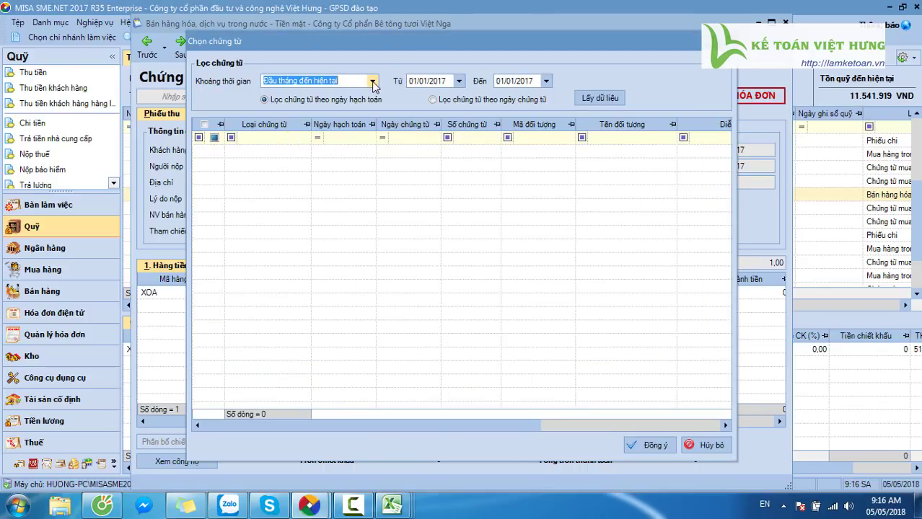
type("nă")
key("Return")
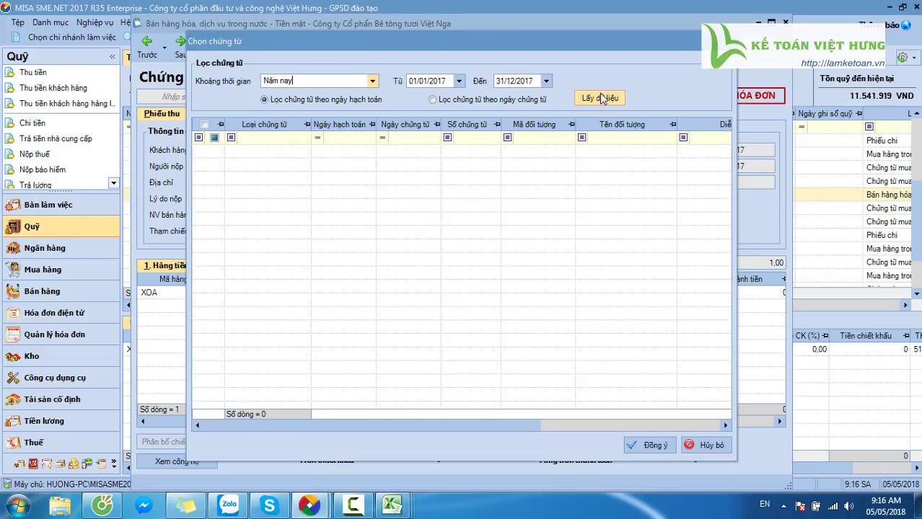
left_click(610, 101)
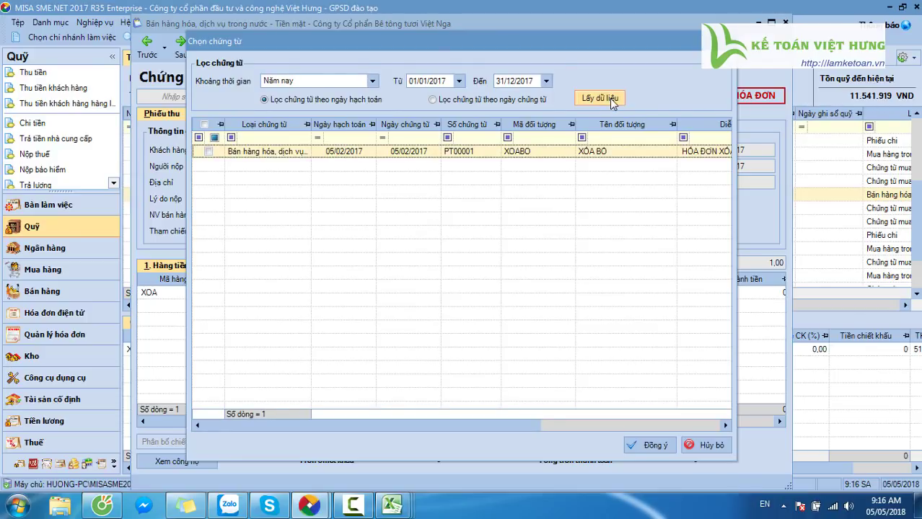
left_click(209, 152)
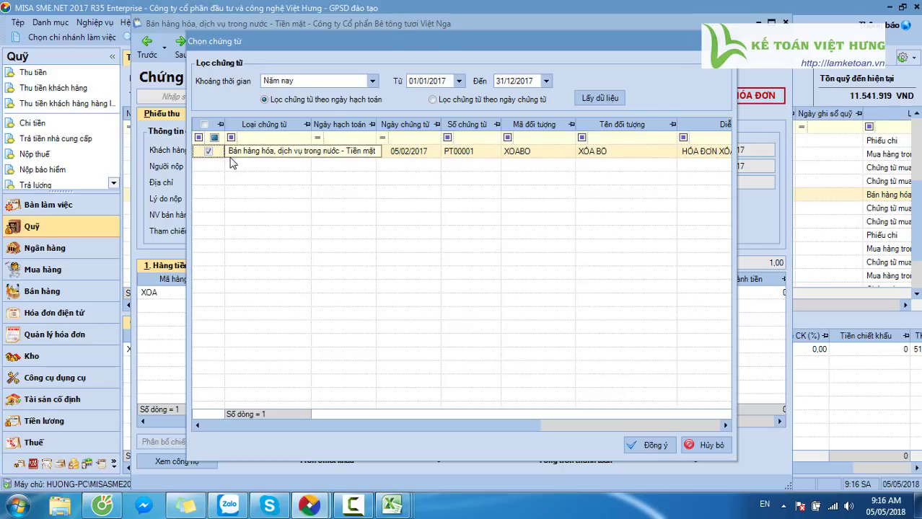
left_click(645, 445)
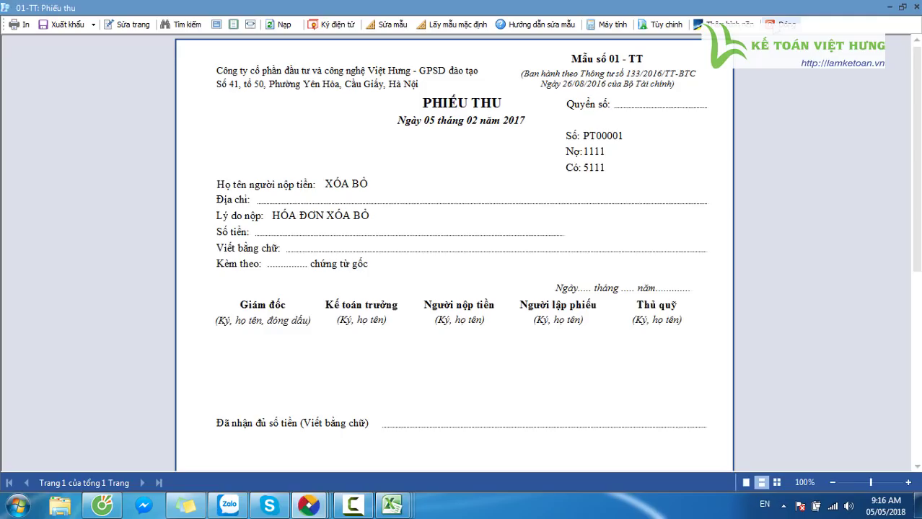
Export the previewed receipt to Excel as 01_TT_Phieu_thu in the quy folder, decline viewing the file and close the preview
left_click(52, 24)
left_click(72, 69)
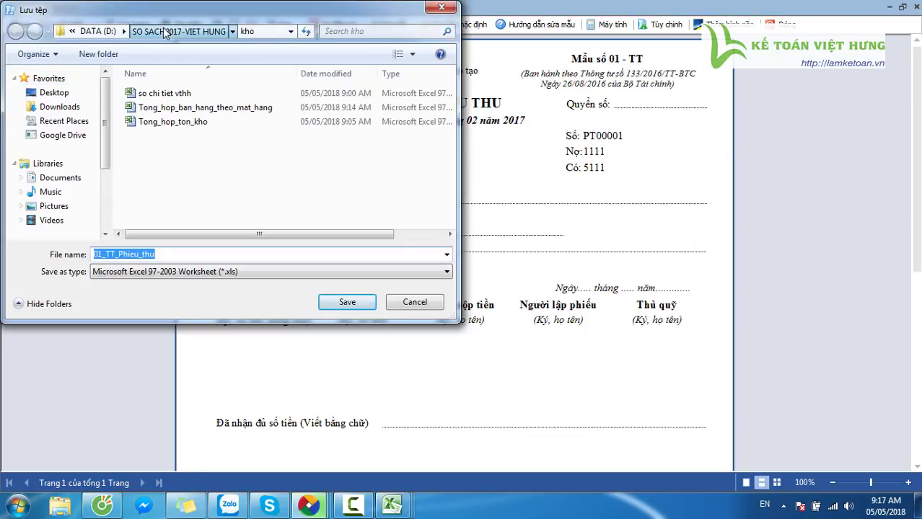
left_click(166, 31)
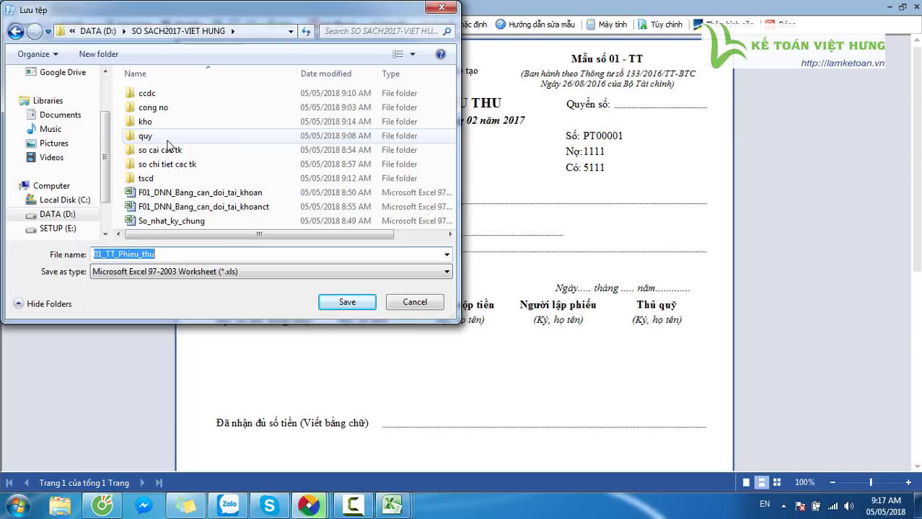
double_click(170, 138)
left_click(347, 302)
left_click(567, 304)
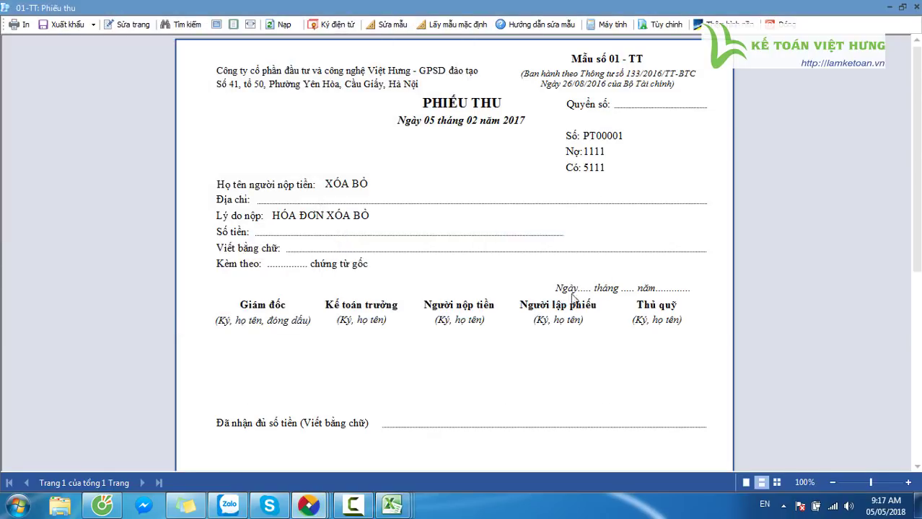
left_click(783, 24)
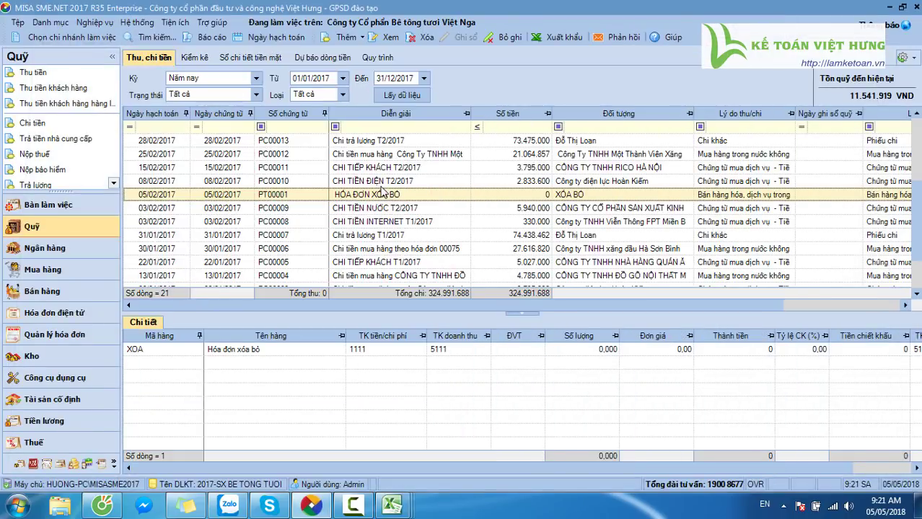
Open payment voucher PC00013 and start batch printing with the 02-TT: Phiếu chi template
left_click(285, 143)
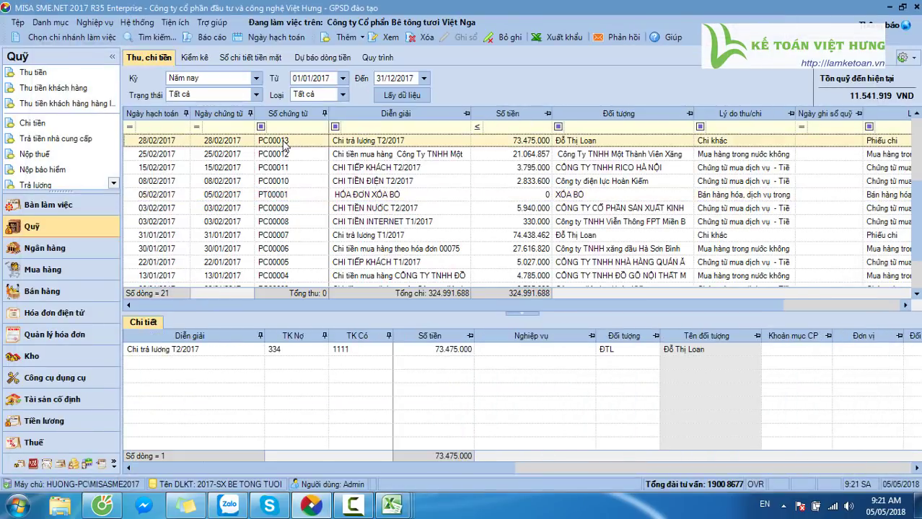
double_click(285, 144)
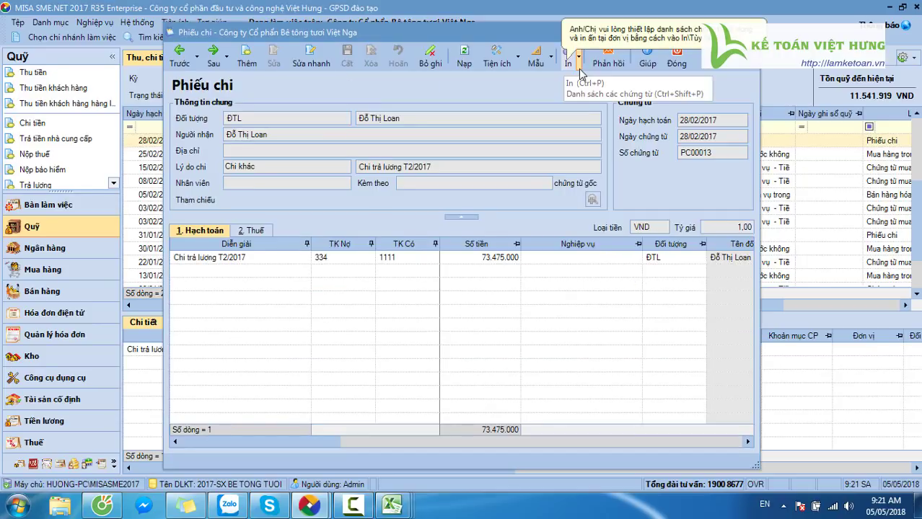
left_click(579, 69)
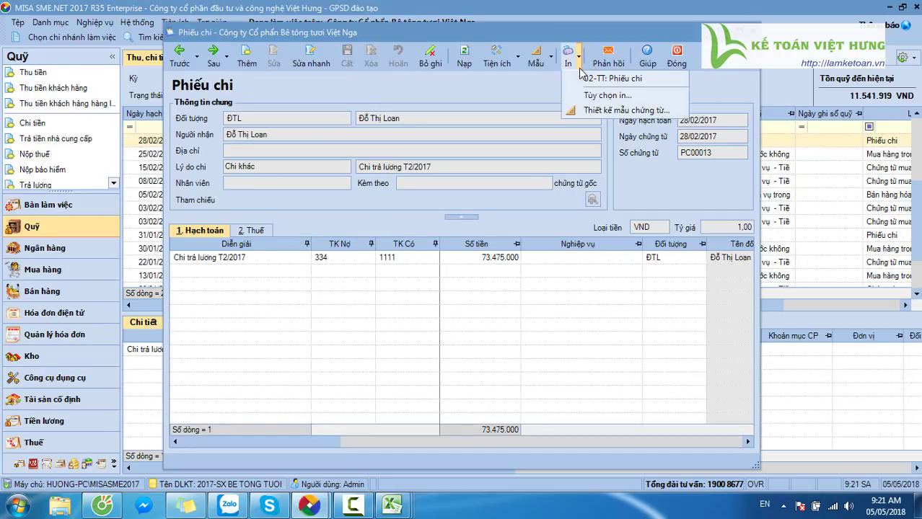
left_click(606, 95)
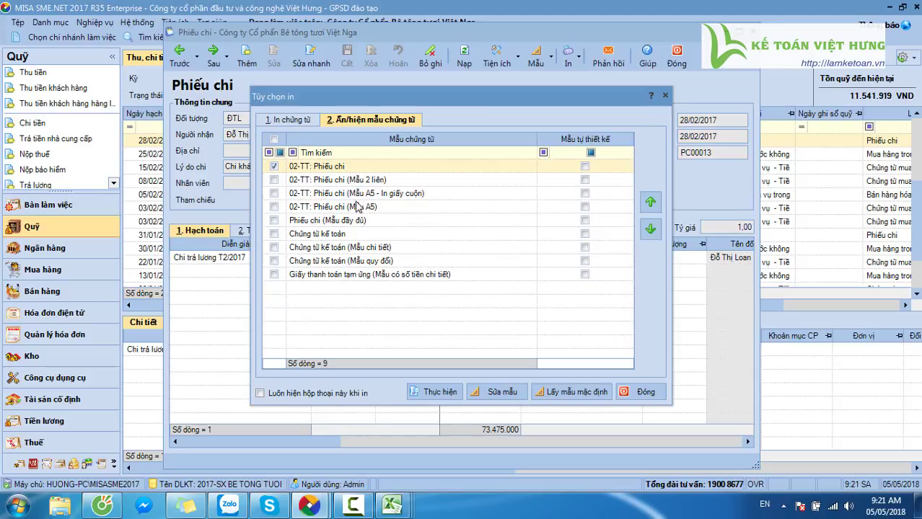
left_click(384, 211)
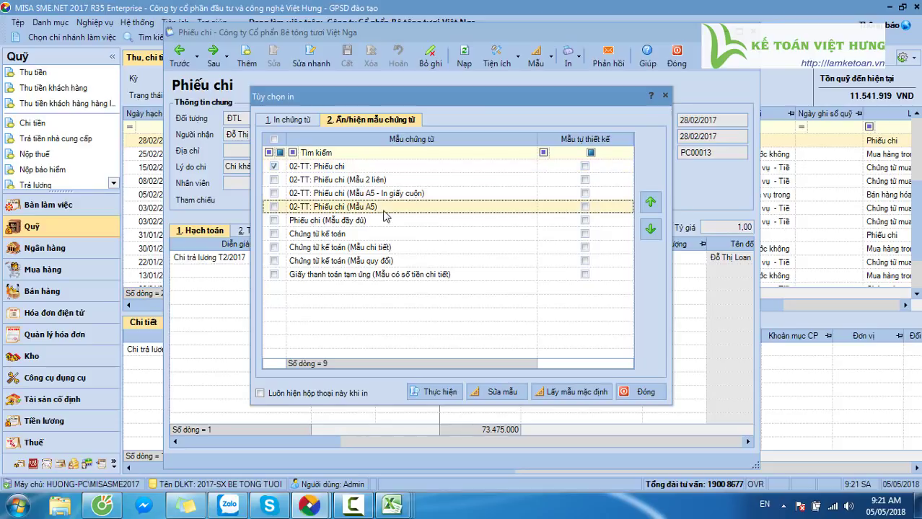
left_click(283, 121)
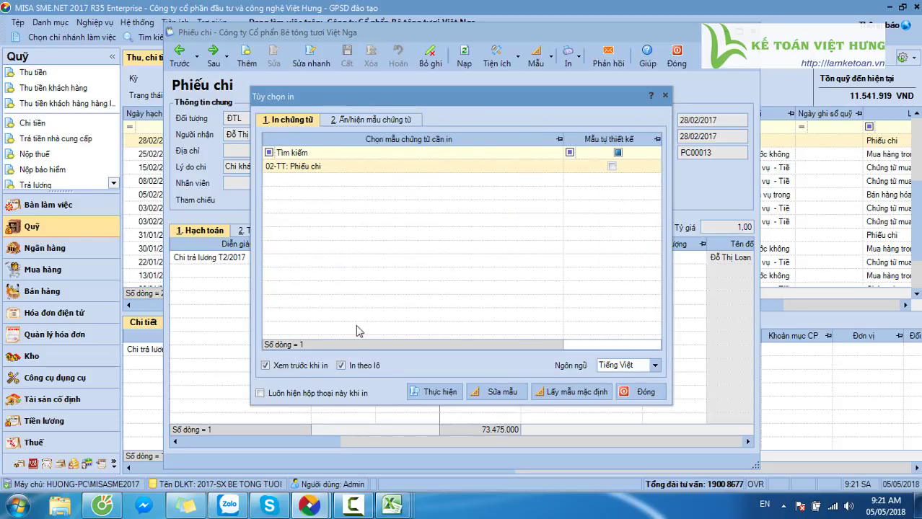
left_click(435, 393)
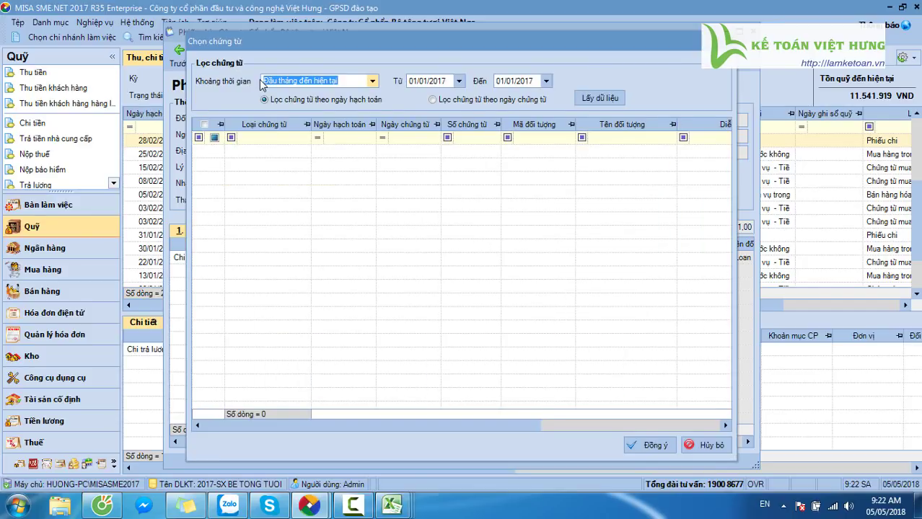
Load the payment vouchers for Năm nay and select all of them for printing
type("Năm")
key("Return")
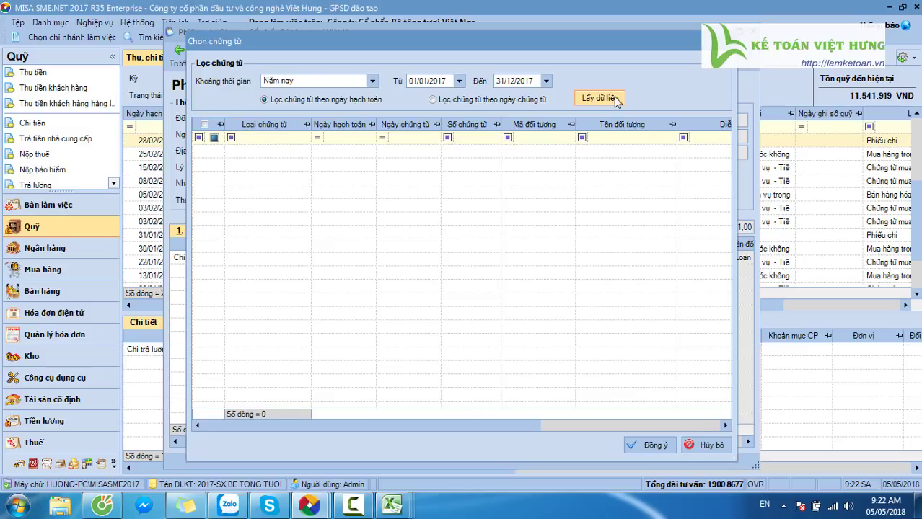
left_click(616, 99)
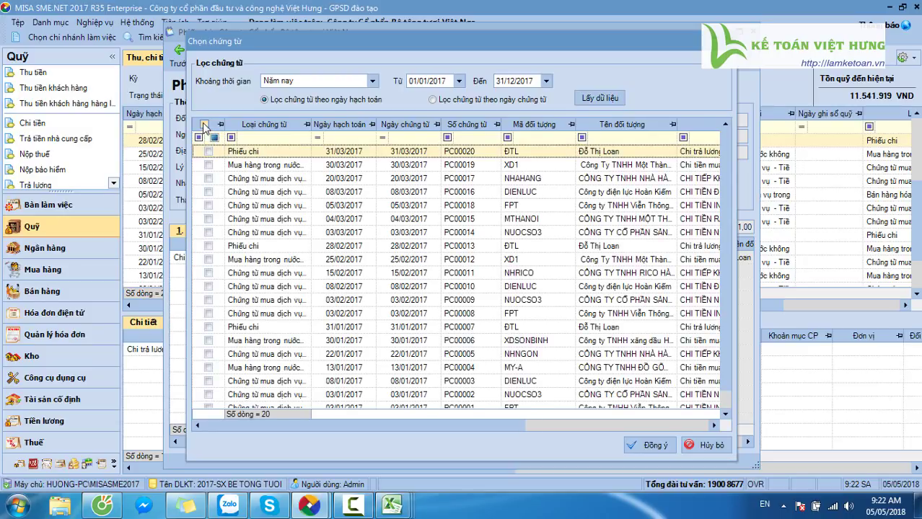
left_click(205, 125)
left_click(356, 139)
left_click(361, 259)
scroll(374, 290, "down", 1)
scroll(374, 289, "up", 1)
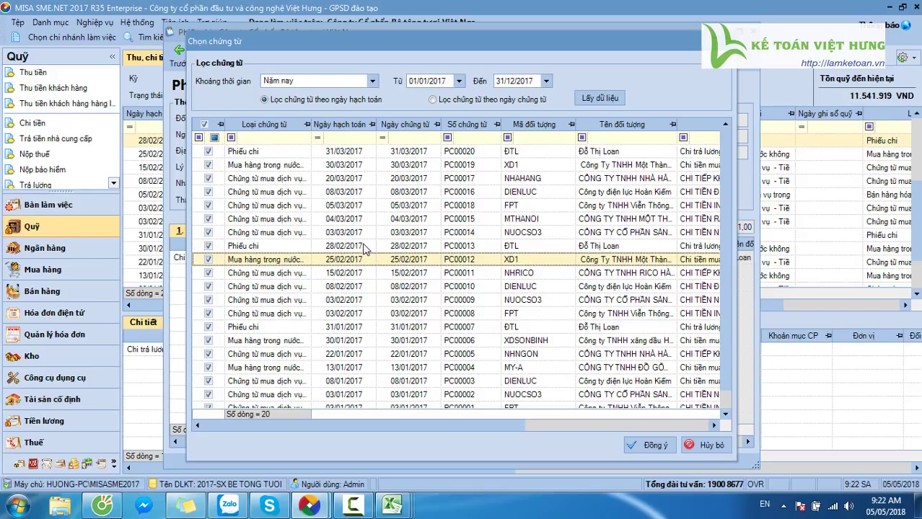
Sort the selected payment vouchers by Ngày hạch toán from earliest to latest and open their print preview
left_click(341, 125)
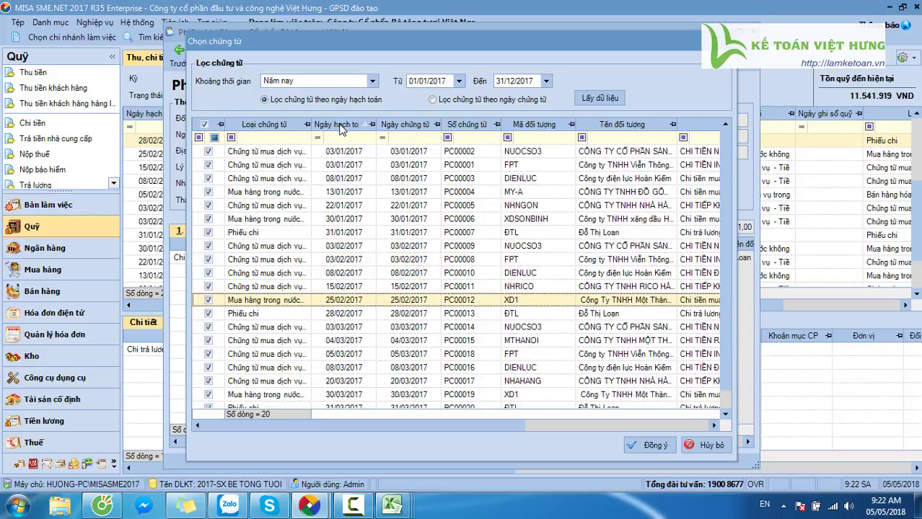
left_click(343, 154)
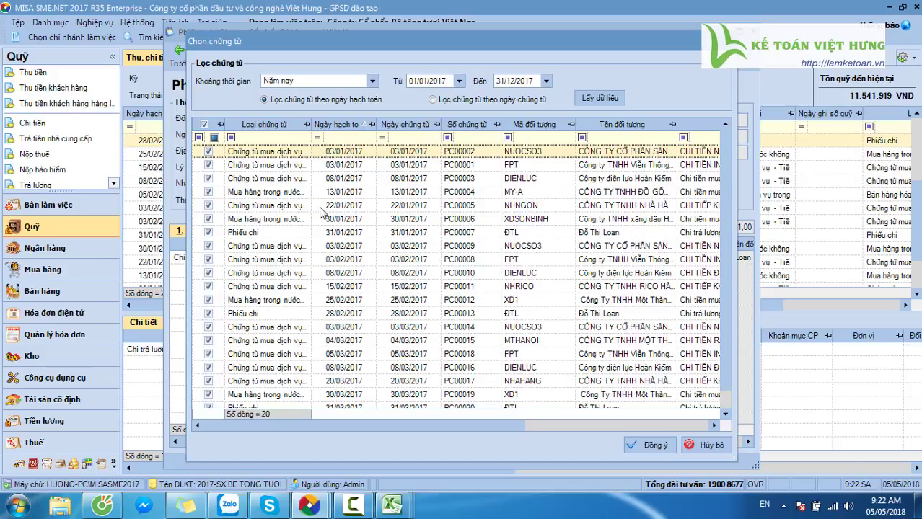
left_click(643, 447)
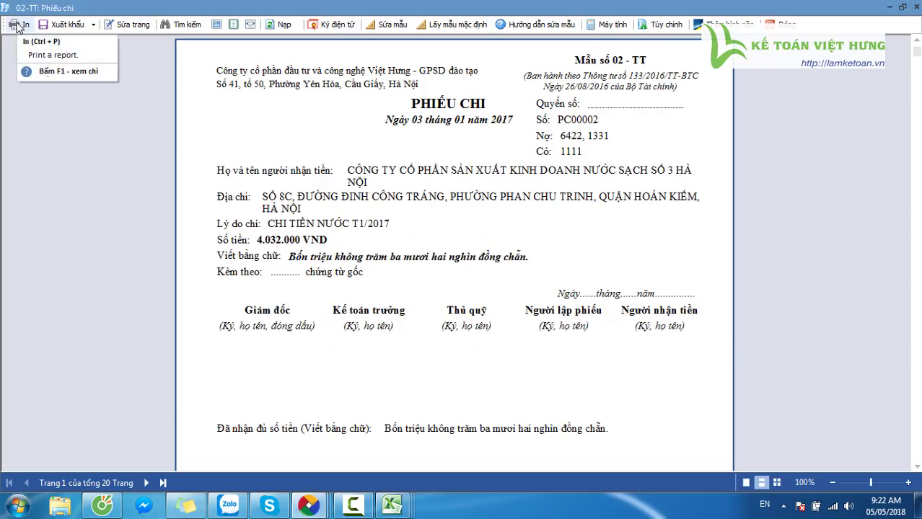
Export the payment vouchers to Excel as 02_TT_Phieu_chi in the quy folder, decline viewing the file, and close the preview and voucher
left_click(65, 24)
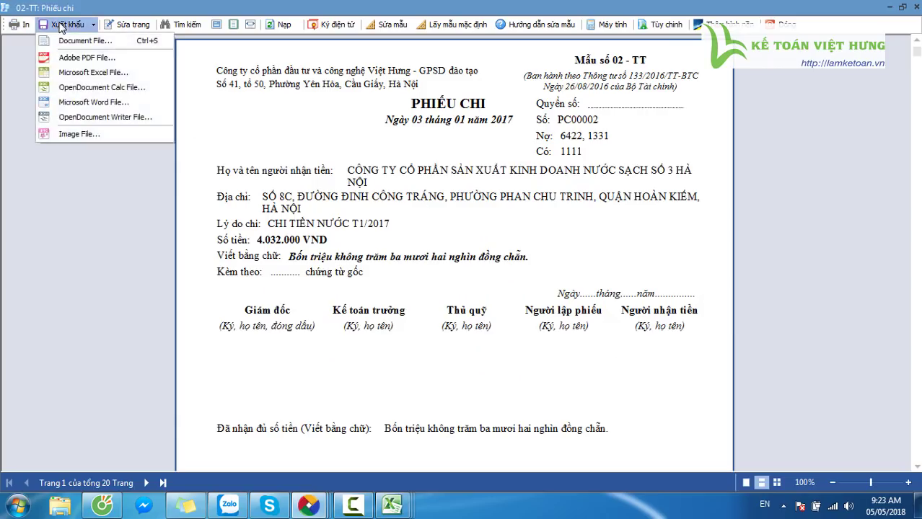
left_click(90, 72)
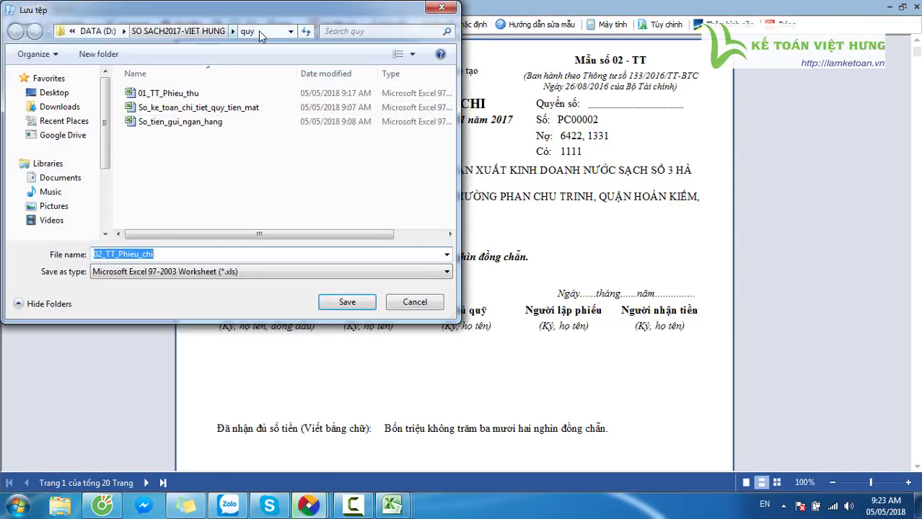
left_click(347, 302)
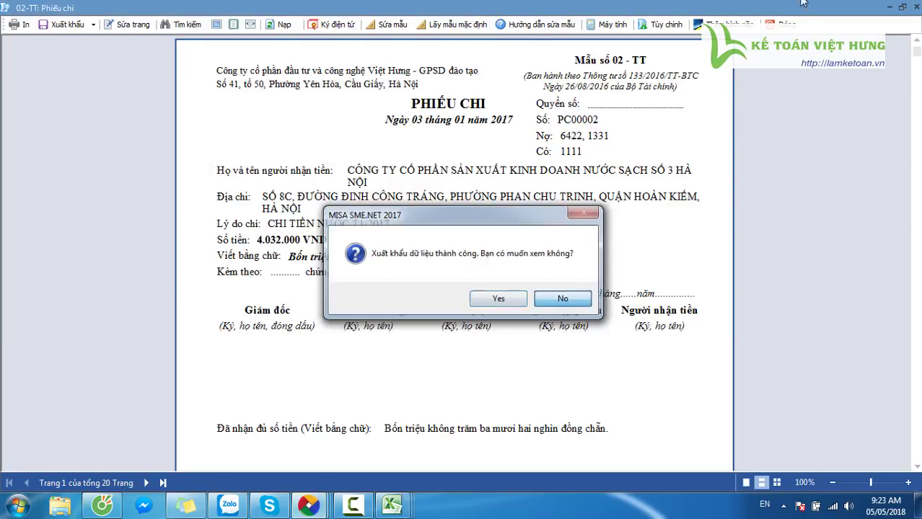
left_click(558, 299)
key("Escape")
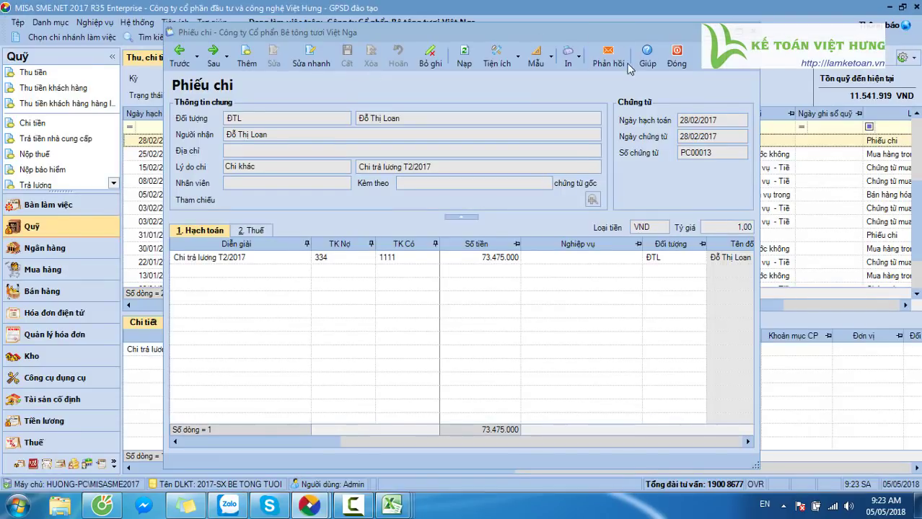
left_click(677, 56)
Switch to the Book1 checklist in Excel and select the warehouse receipt item in cell B14
mouse_move(391, 505)
left_click(217, 462)
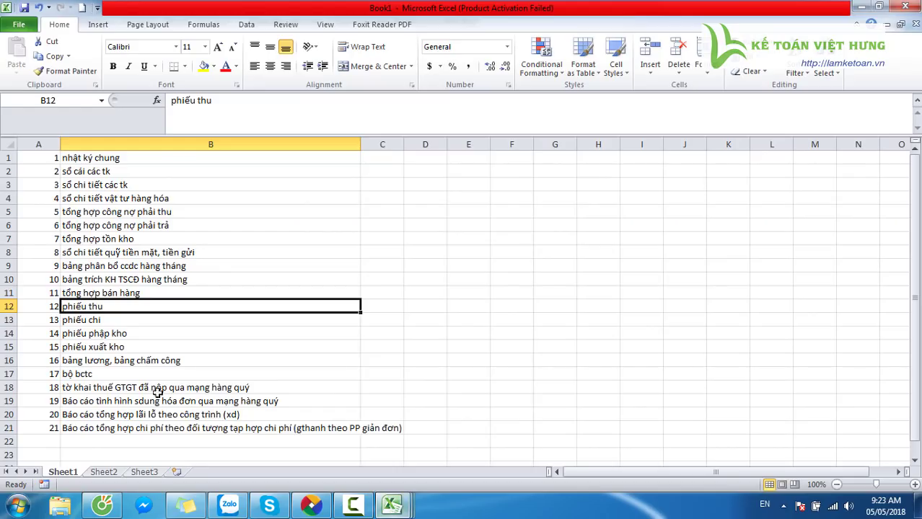
left_click(134, 334)
Return to MISA SME.NET, show the Nhập, xuất kho list in Kho and open warehouse receipt NK00023
key("alt+Tab")
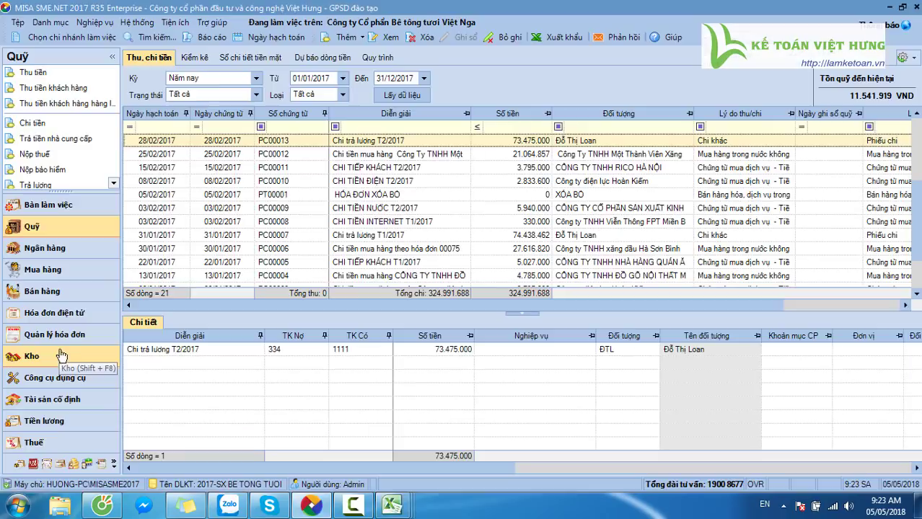
left_click(42, 360)
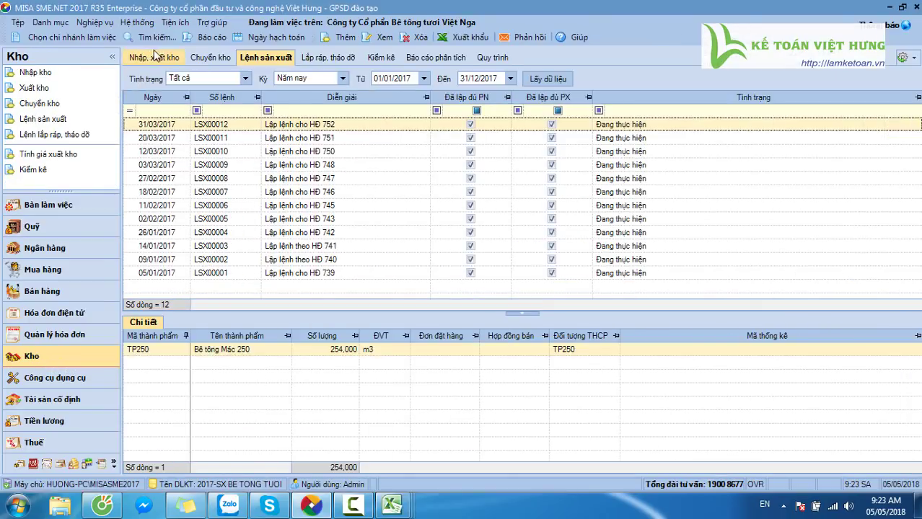
left_click(150, 60)
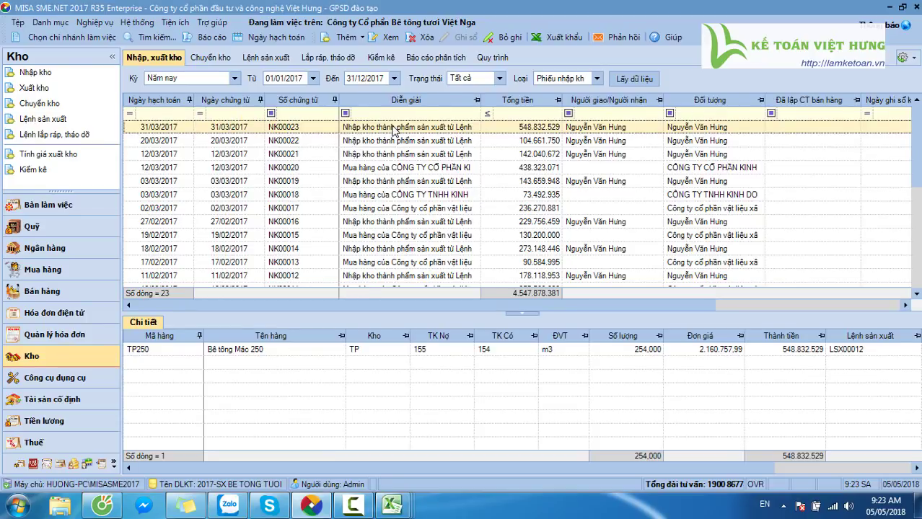
double_click(394, 129)
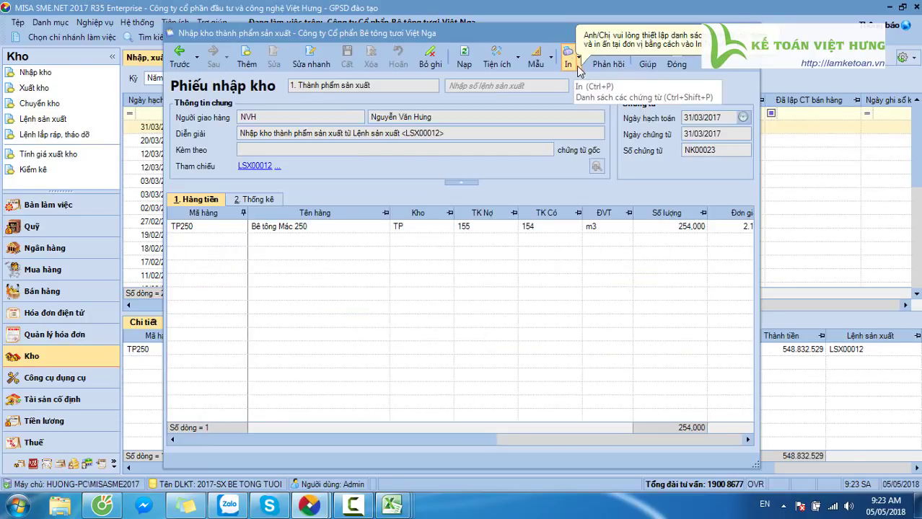
Start a batch print with preview of form 01-VT: Phiếu nhập kho and load the receipts for Năm nay
left_click(579, 65)
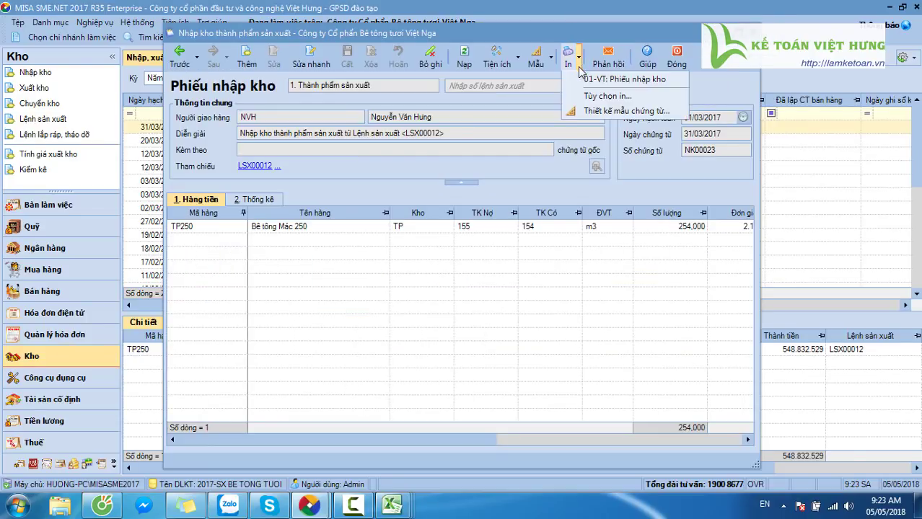
left_click(605, 96)
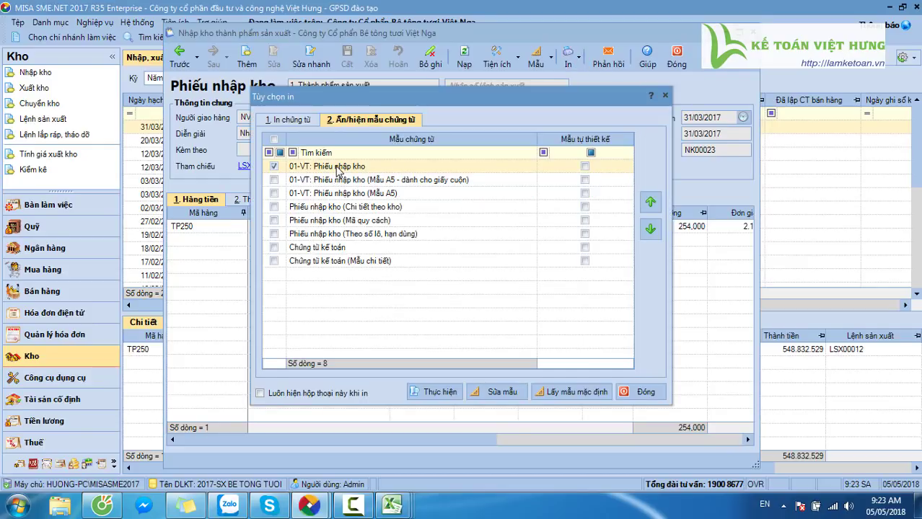
left_click(281, 121)
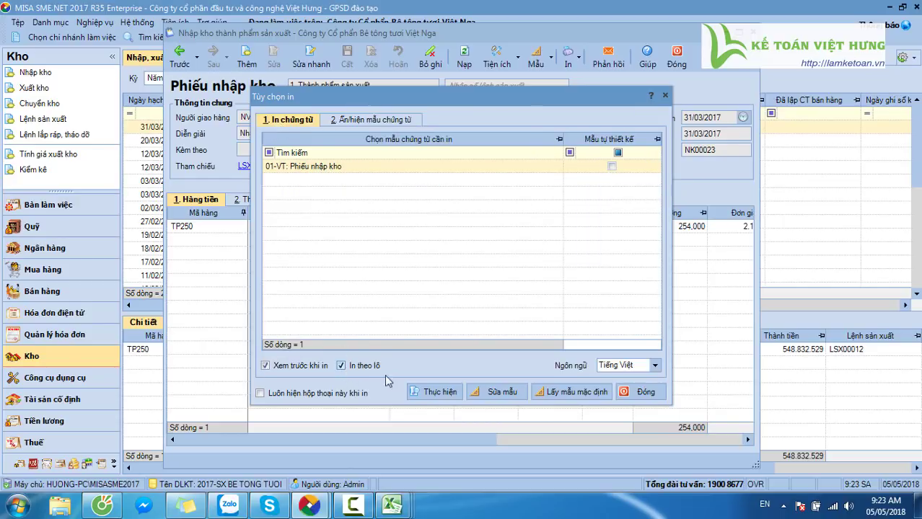
left_click(435, 392)
type("n")
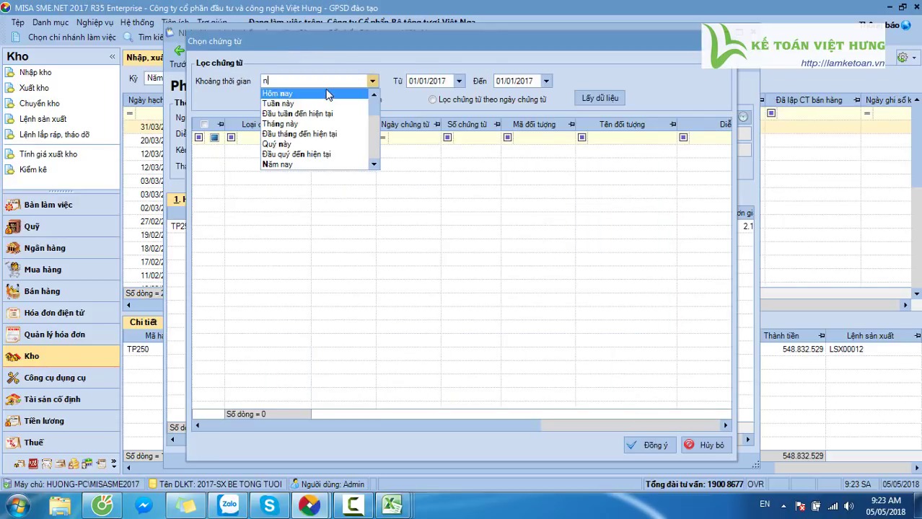
left_click(277, 165)
left_click(592, 101)
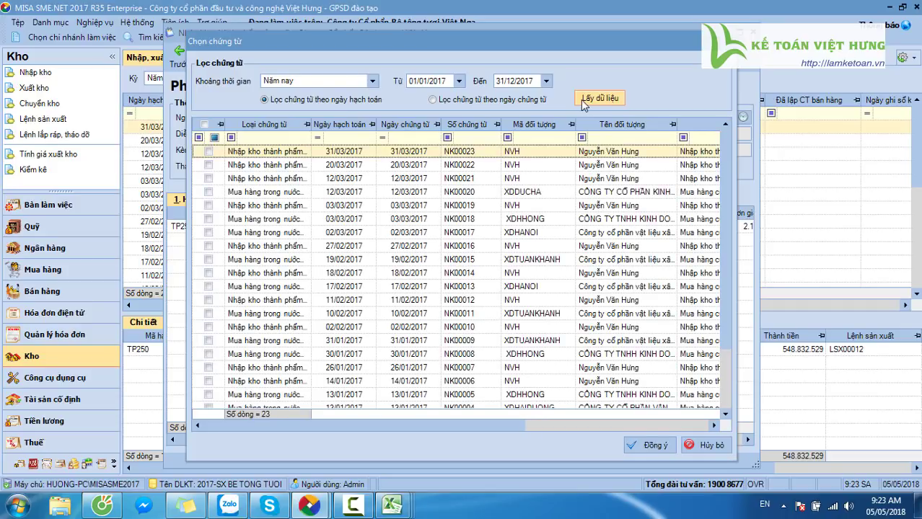
Select all loaded warehouse receipts, sort them by Ngày hạch toán from earliest to latest and open their print preview
left_click(205, 124)
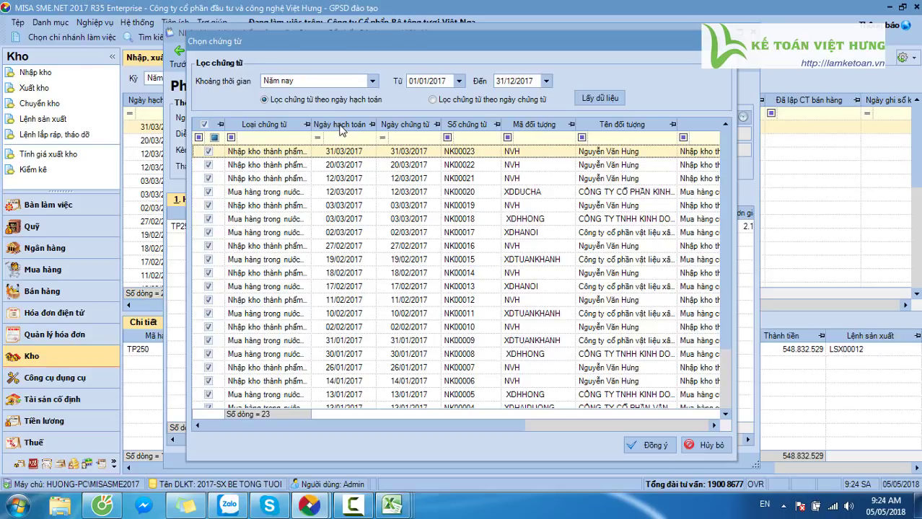
left_click(341, 125)
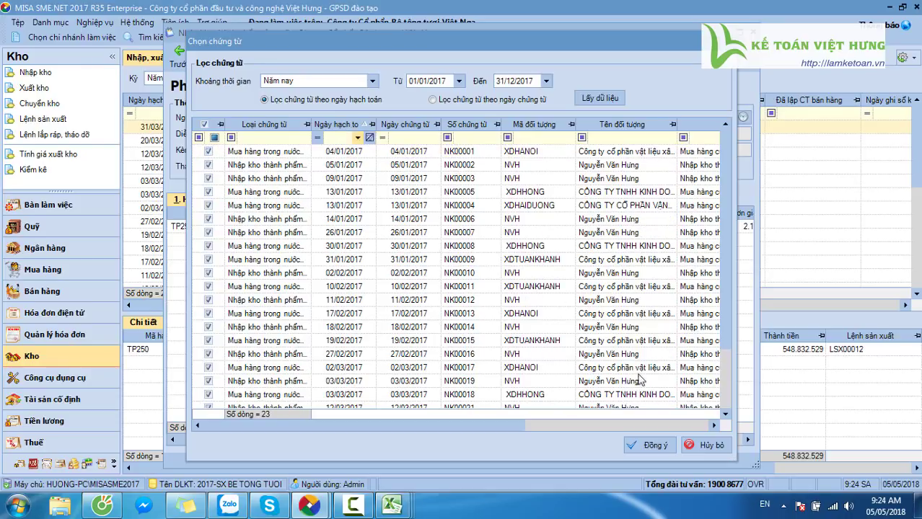
left_click(647, 445)
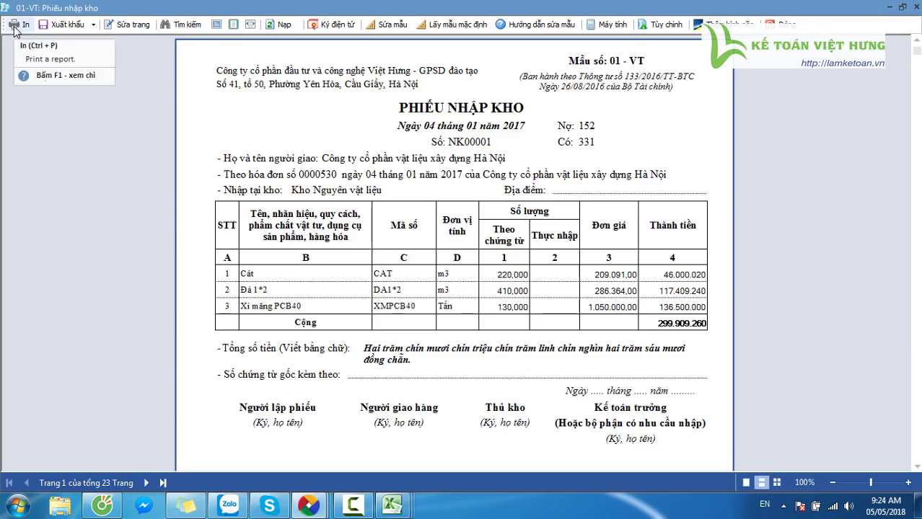
Export the warehouse receipts to Excel as 01_VT_Phieu_nhap_kho in the kho folder of SO SACH2017-VIET HUNG, and close the preview and receipt
left_click(62, 24)
left_click(82, 72)
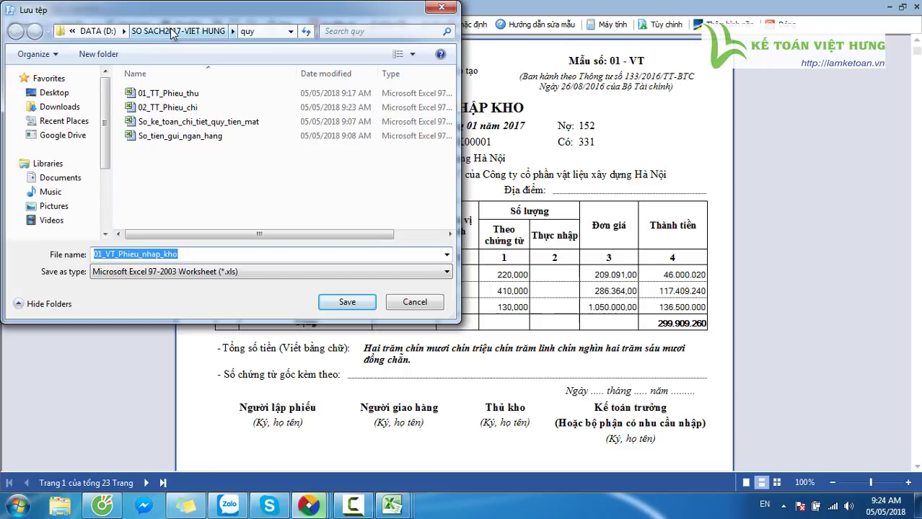
left_click(173, 32)
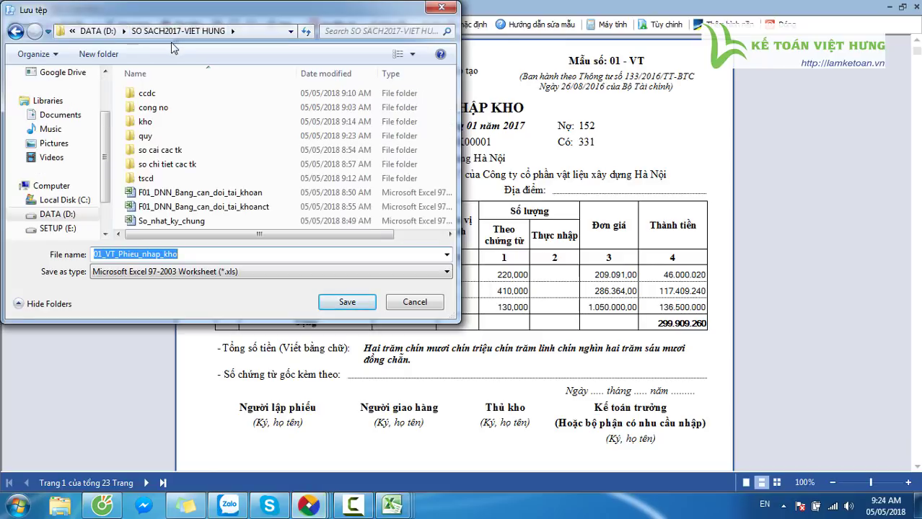
double_click(147, 121)
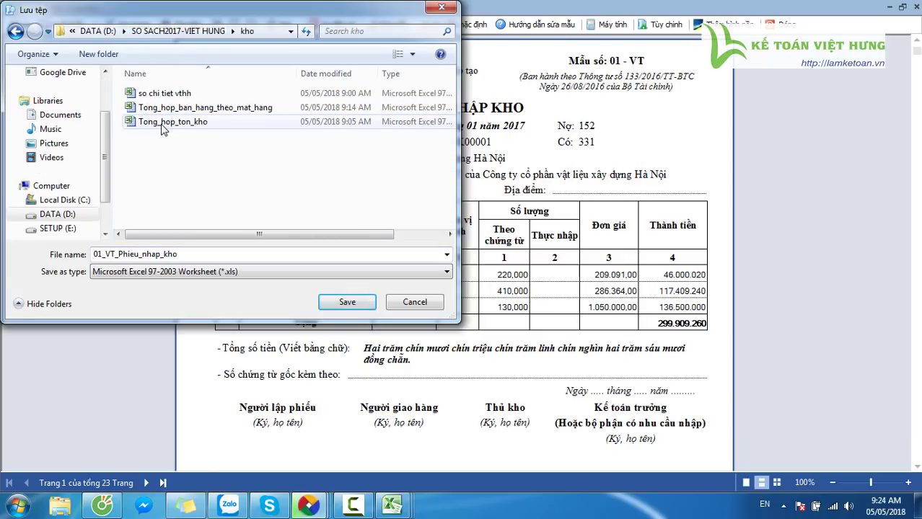
left_click(345, 303)
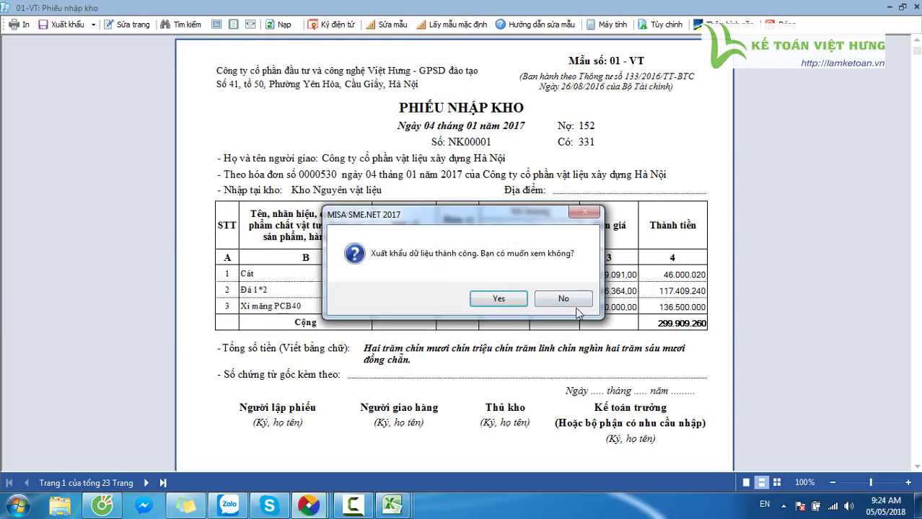
left_click(498, 299)
key("Escape")
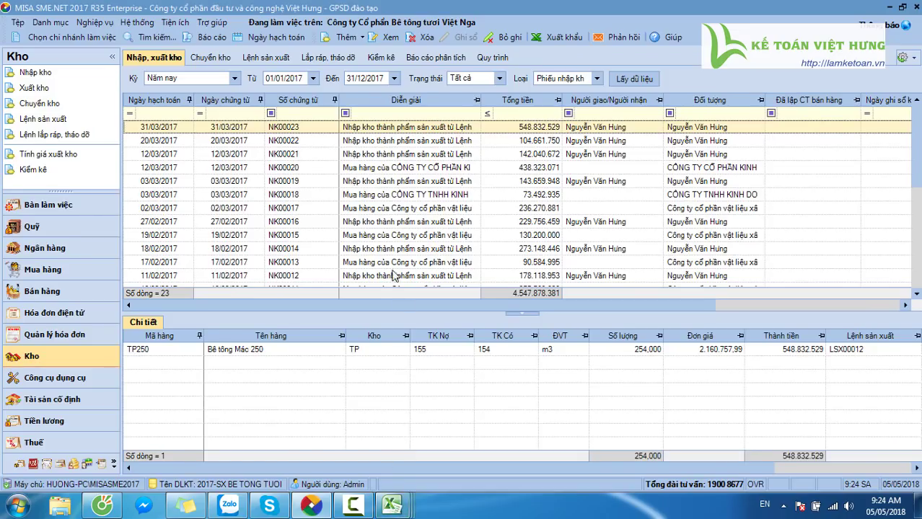
Filter the Nhập, xuất kho list to Phiếu xuất kho, reload it and open the voucher for goods issue XK00025
left_click(596, 77)
left_click(569, 101)
left_click(634, 79)
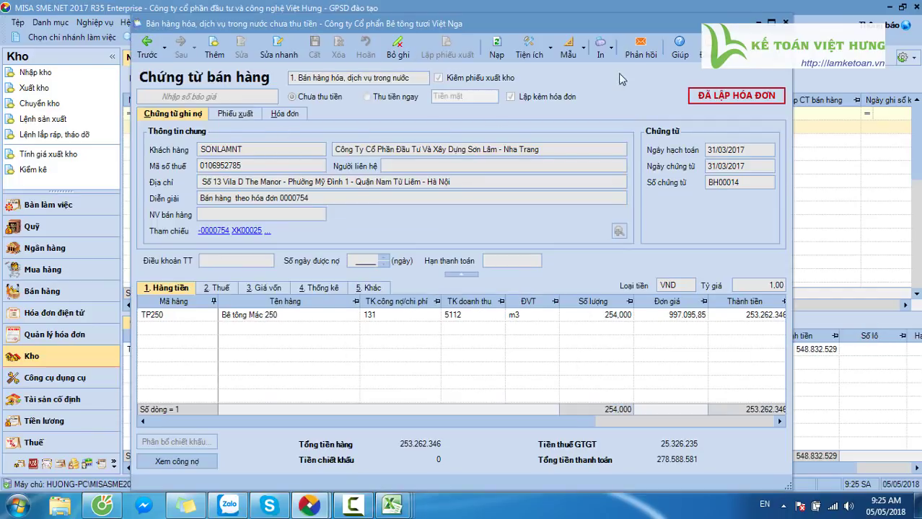
Check the available form templates and start a batch print with preview of form 02-VT: Phiếu xuất kho
left_click(611, 50)
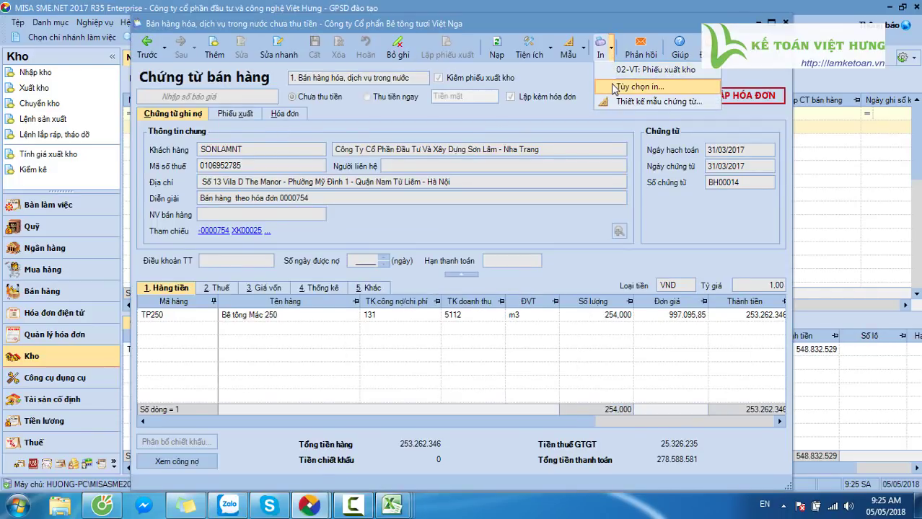
left_click(635, 84)
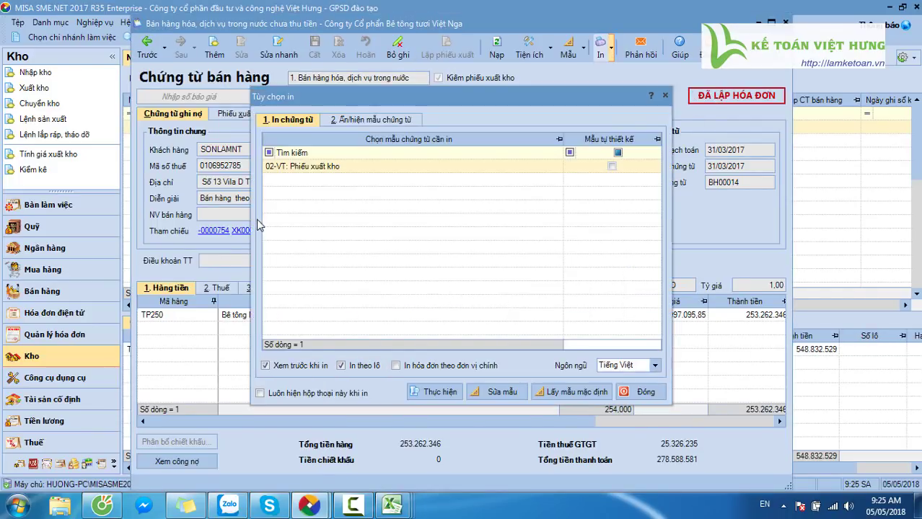
left_click(373, 119)
scroll(496, 216, "down", 5)
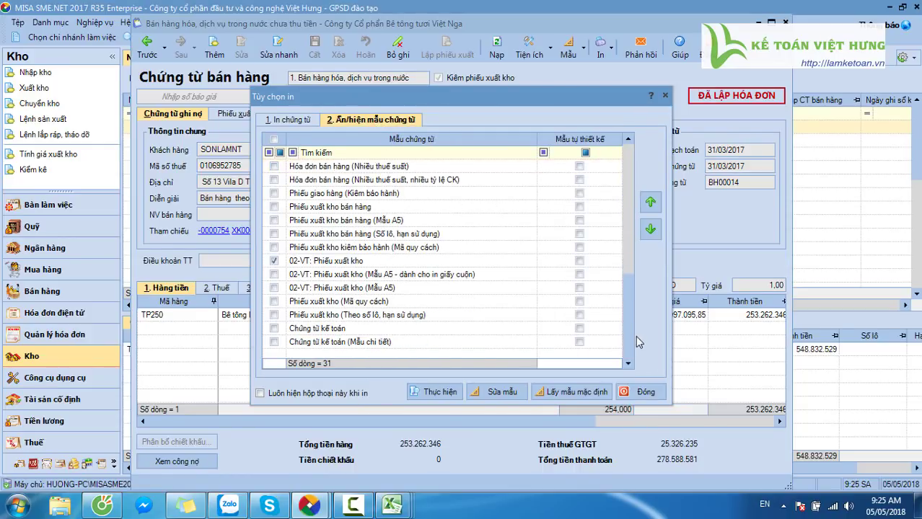
left_click(296, 120)
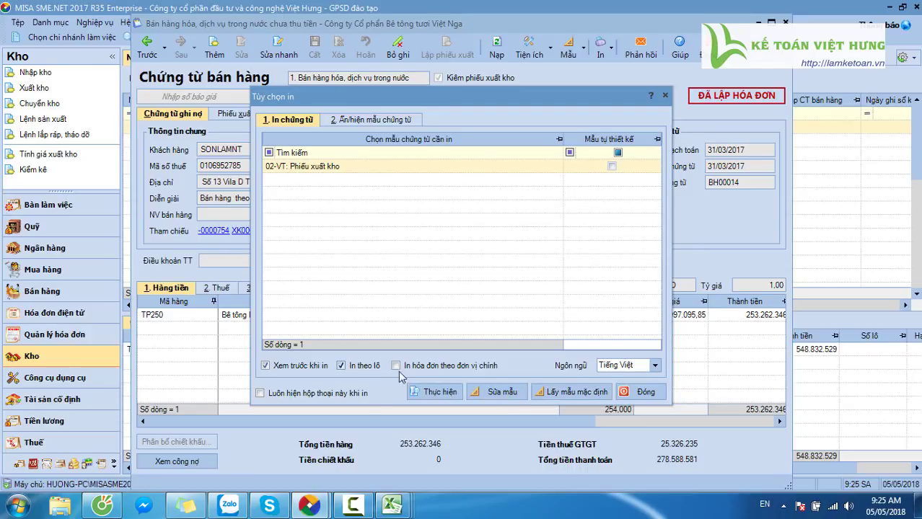
left_click(440, 391)
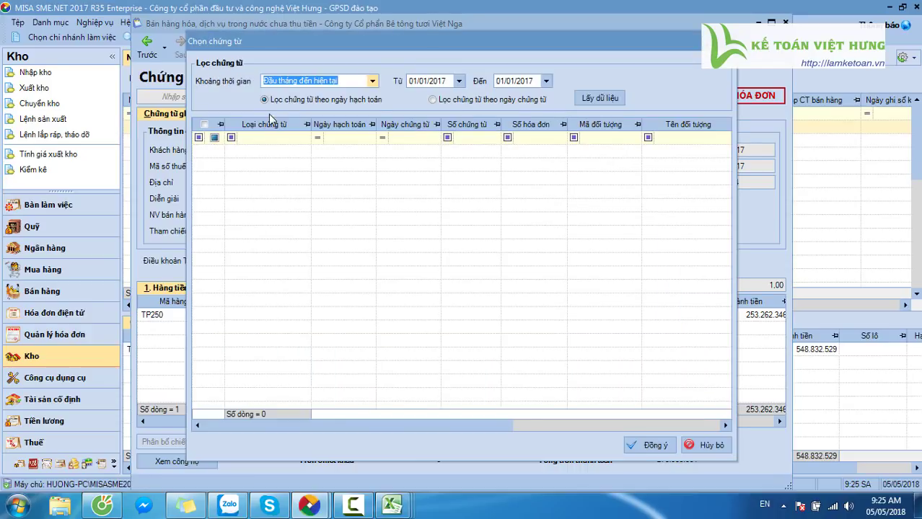
Load the goods issues for Năm nay, select all, sort them by Ngày hạch toán from earliest to latest and open their print preview
left_click(373, 82)
left_click(343, 154)
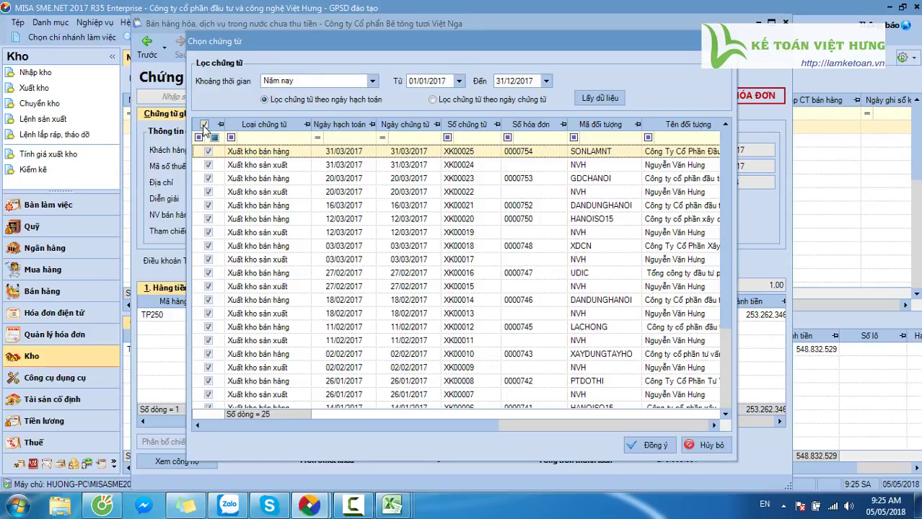
left_click(342, 126)
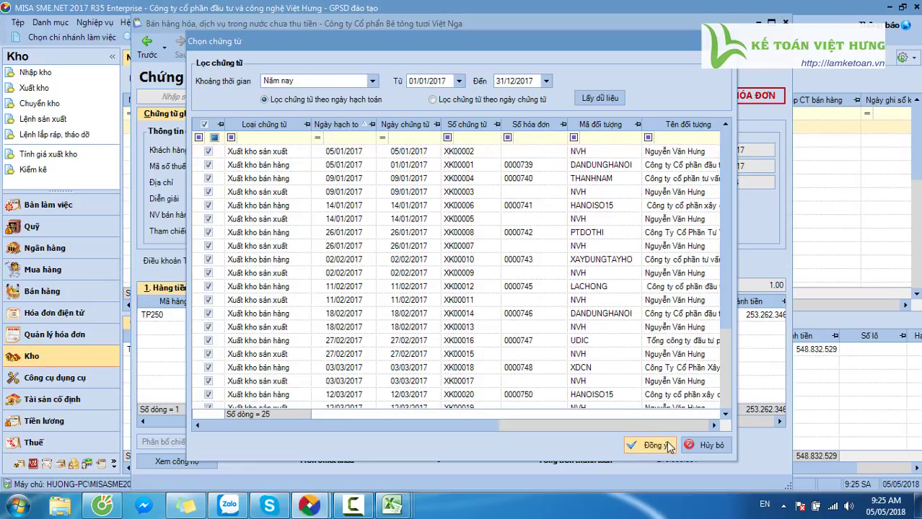
left_click(653, 446)
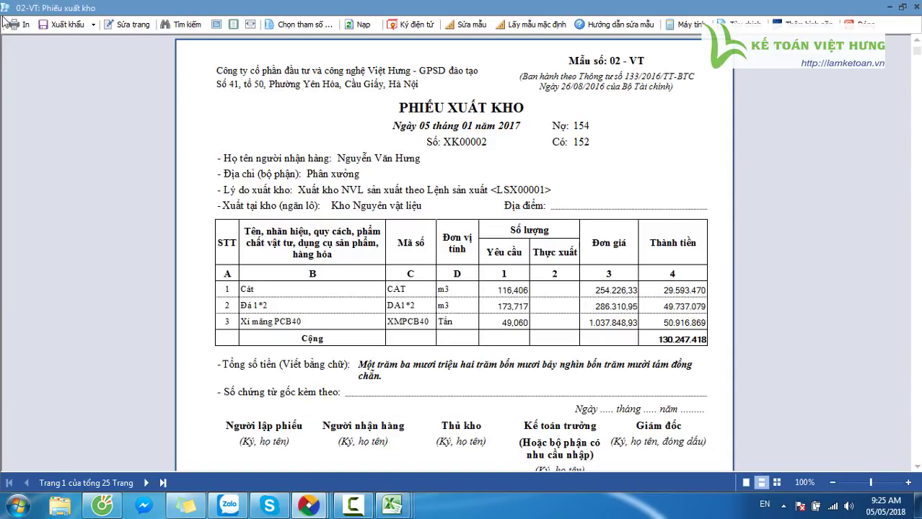
Export the goods issues to Excel as 02_VT_Phieu_xuat_kho in the kho folder and close the preview
left_click(67, 24)
left_click(79, 78)
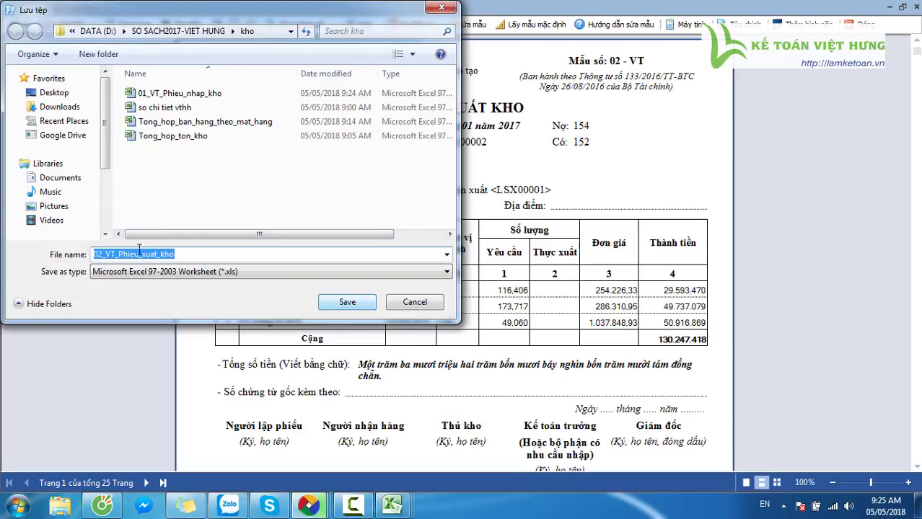
left_click(347, 302)
left_click(851, 21)
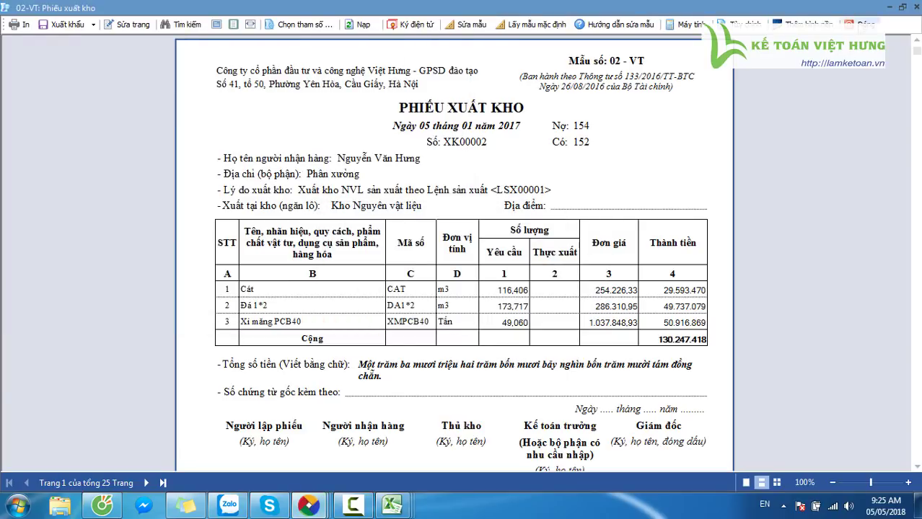
Switch to the Book1 checklist in Excel and review items 16 to 19, from the payroll and timesheets to the quarterly invoice usage report
left_click(392, 505)
left_click(180, 441)
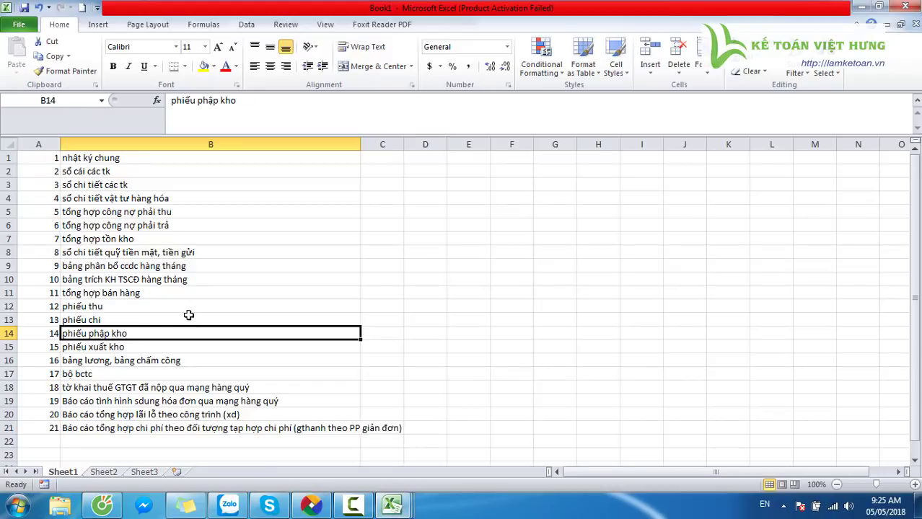
left_click(135, 362)
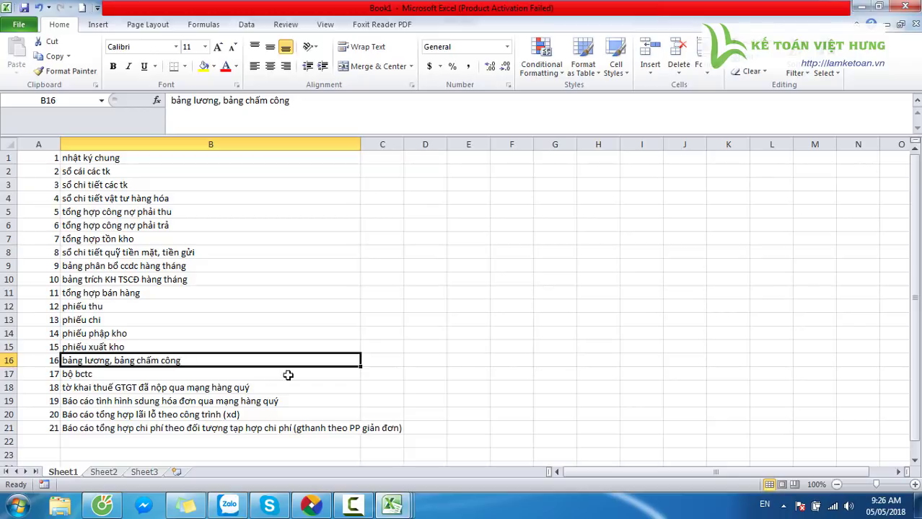
left_click(150, 377)
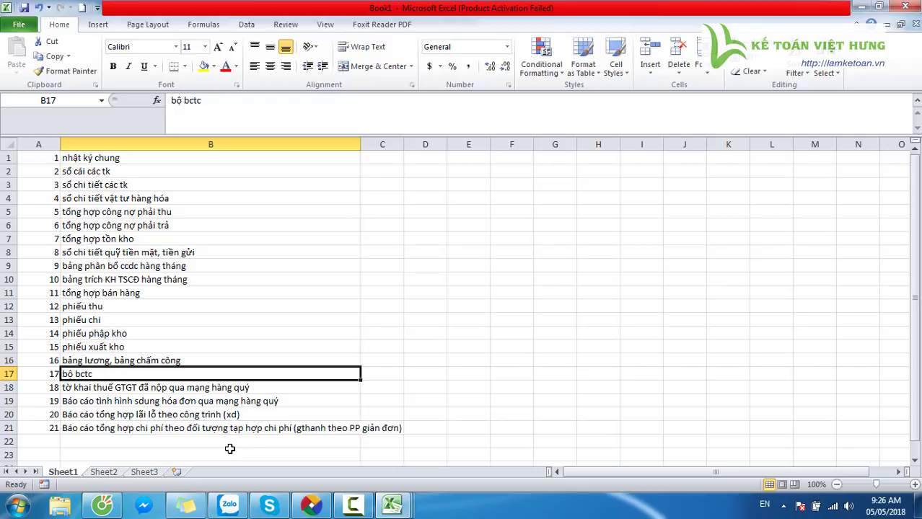
left_click(127, 388)
left_click(143, 404)
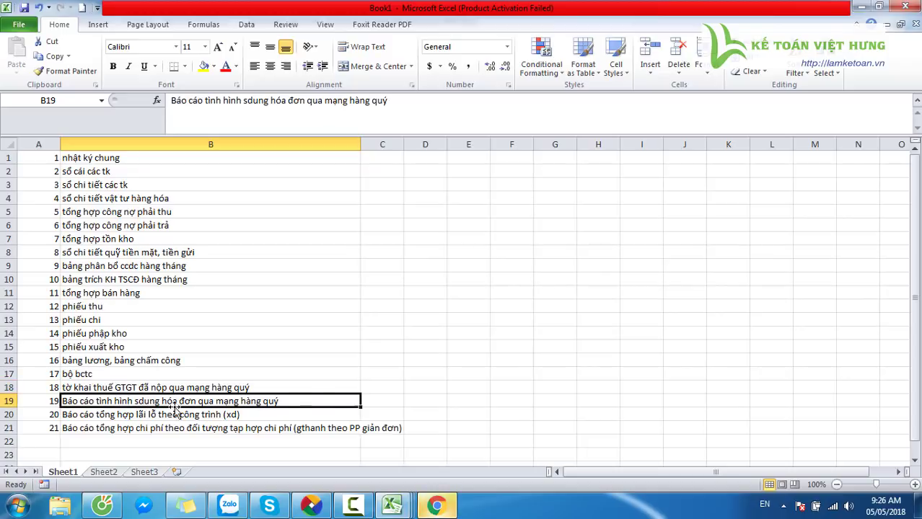
Close the Google Chrome window and select the Báo cáo tổng hợp lãi lỗ theo công trình item in cell B20
right_click(436, 505)
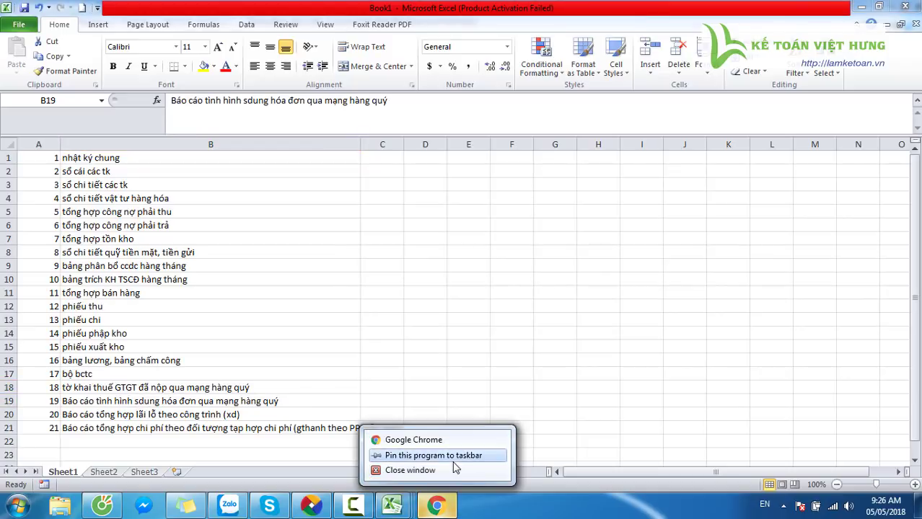
left_click(455, 470)
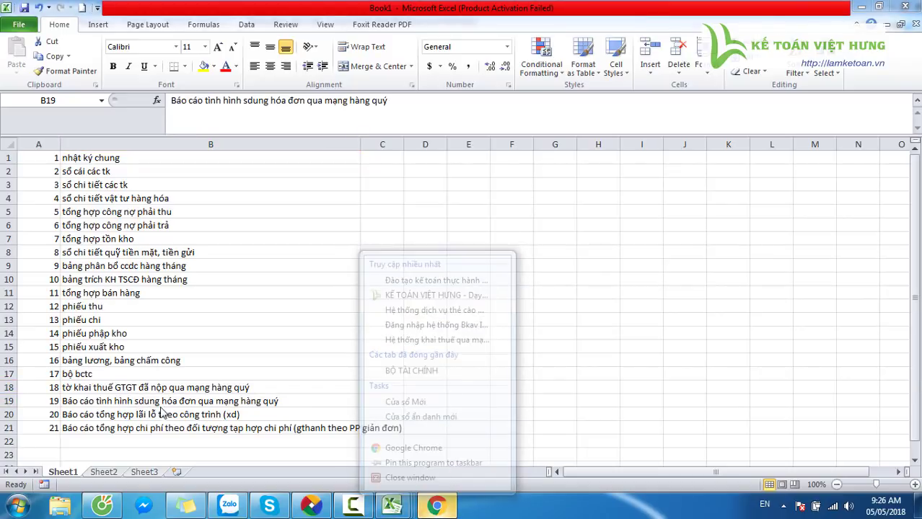
left_click(237, 416)
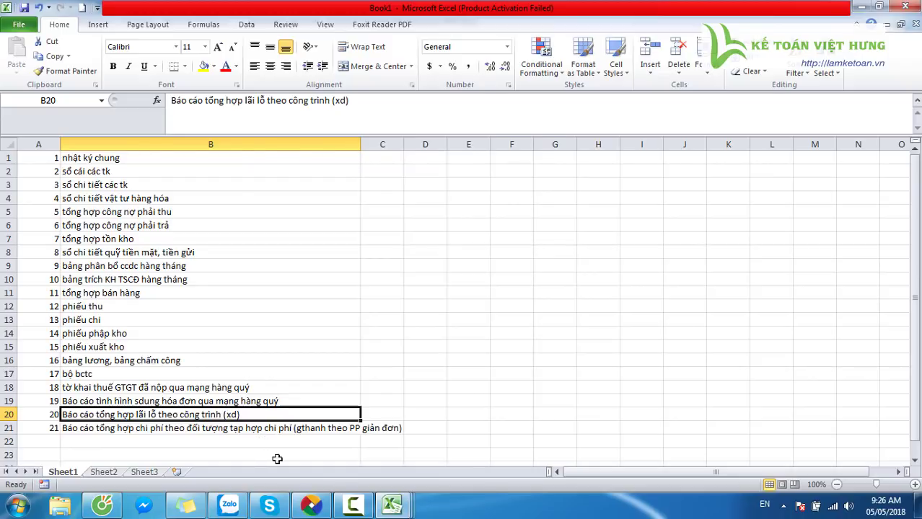
Return to MISA SME.NET, open Báo cáo tổng hợp lãi lỗ theo công trình from the Giá thành reports and set its period to Năm nay
key("alt+Tab")
left_click(205, 37)
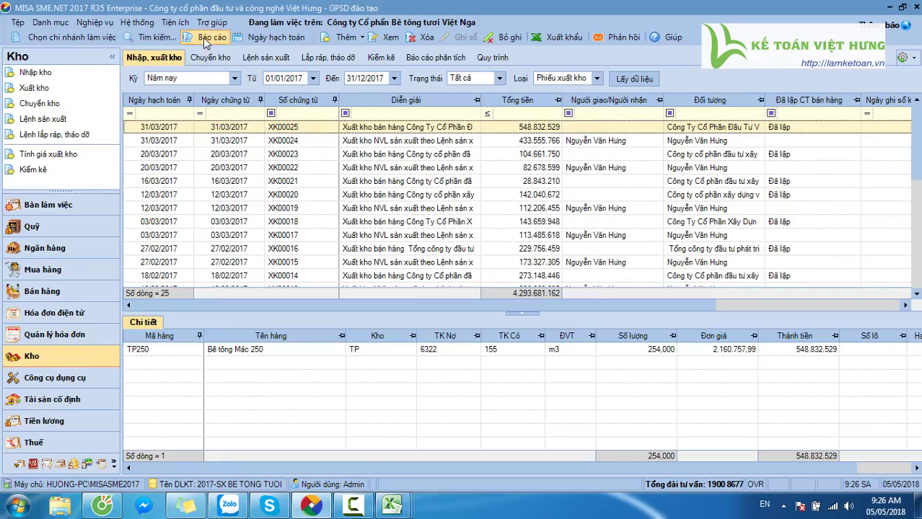
double_click(167, 207)
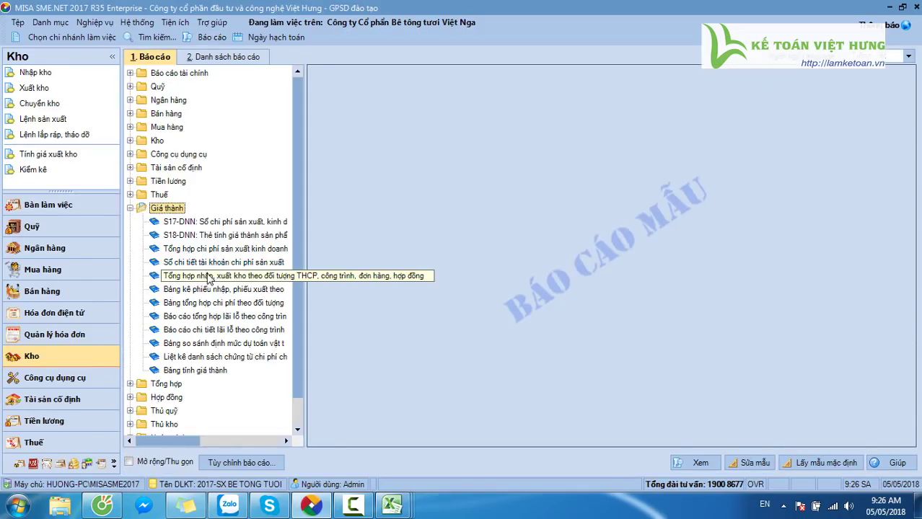
double_click(220, 315)
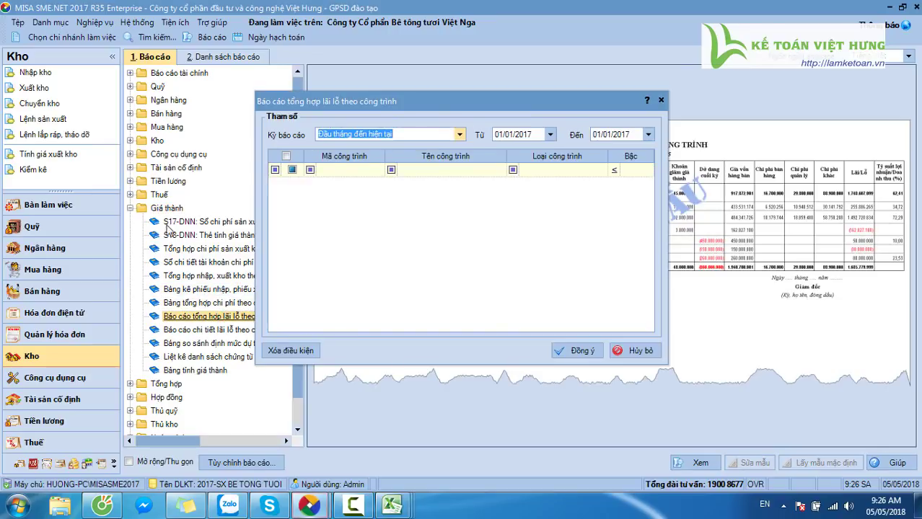
left_click(459, 134)
left_click(357, 198)
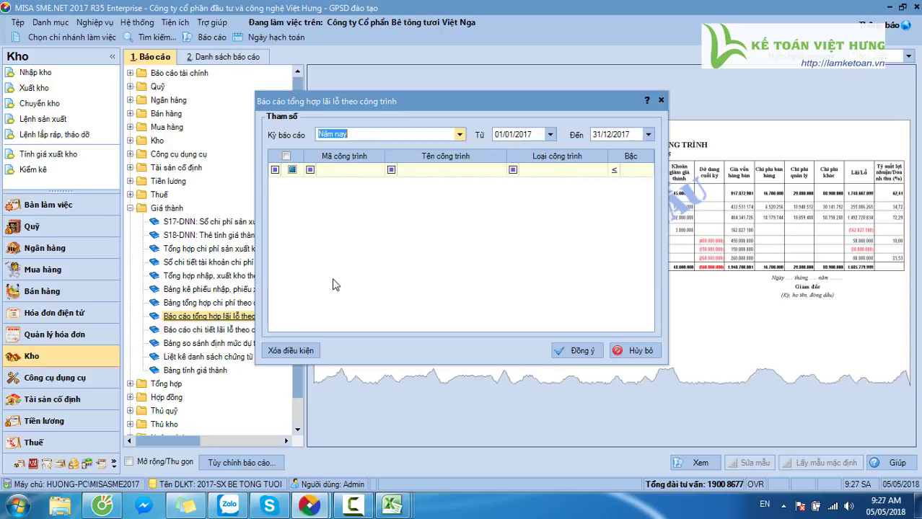
Leave the project profit-and-loss report parameters and select the cost summary report item in cell B21 of the Book1 checklist in Excel
left_click(393, 170)
left_click(404, 248)
key("alt+Tab")
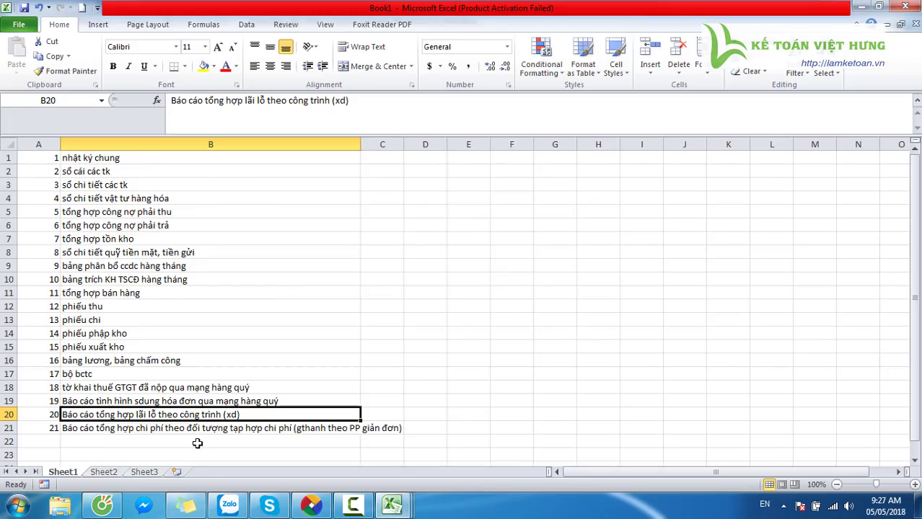
left_click(212, 430)
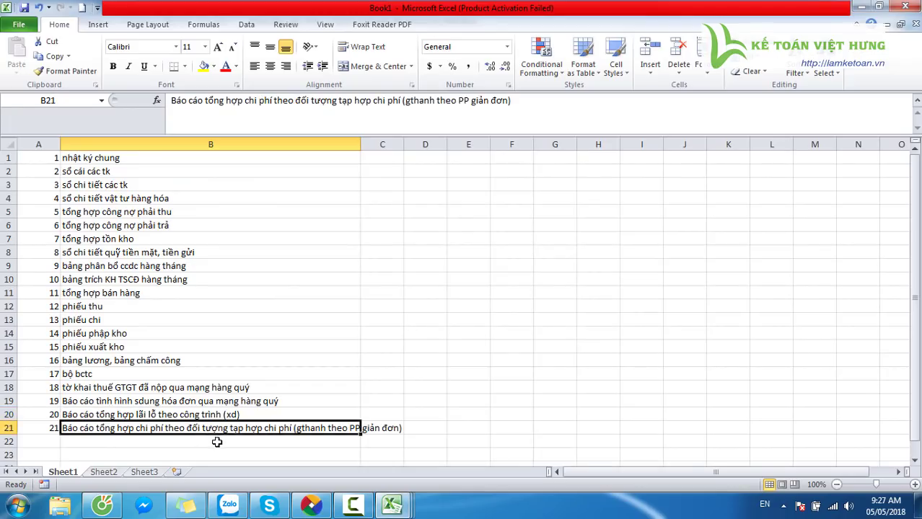
Return to MISA SME.NET and generate Bảng tổng hợp chi phí theo đối tượng tập hợp chi phí for 01/01/2017 to 31/01/2017 with all cost objects
key("alt+Tab")
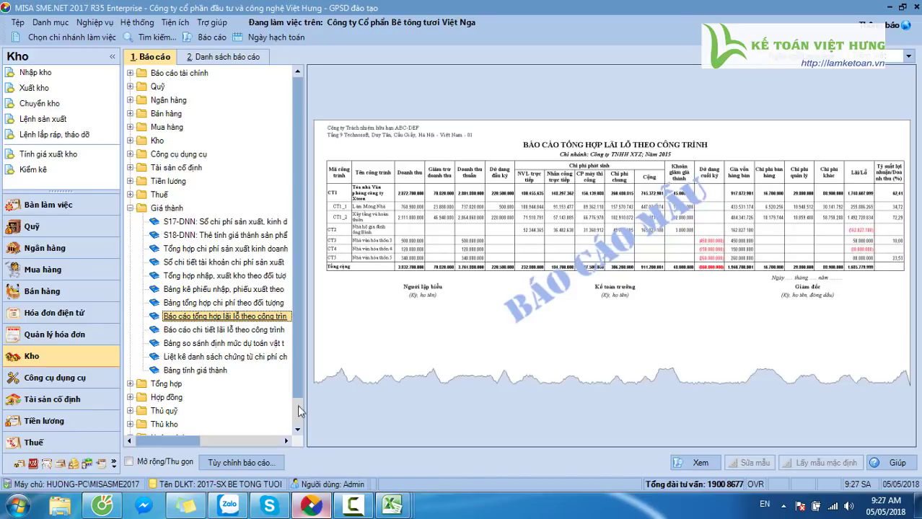
double_click(212, 304)
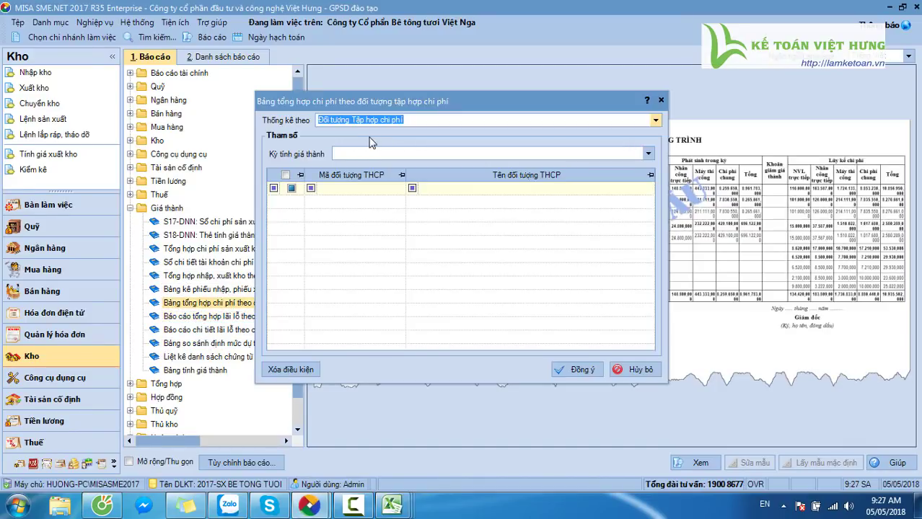
left_click(648, 154)
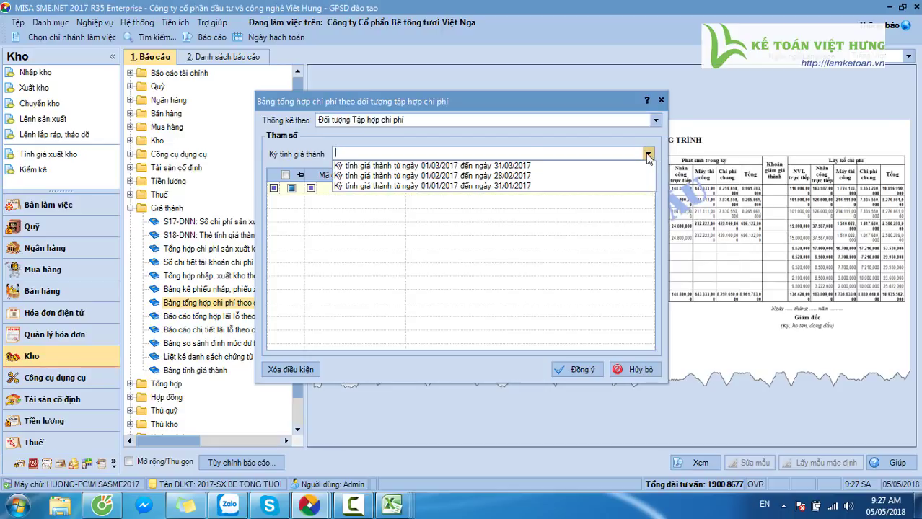
left_click(521, 188)
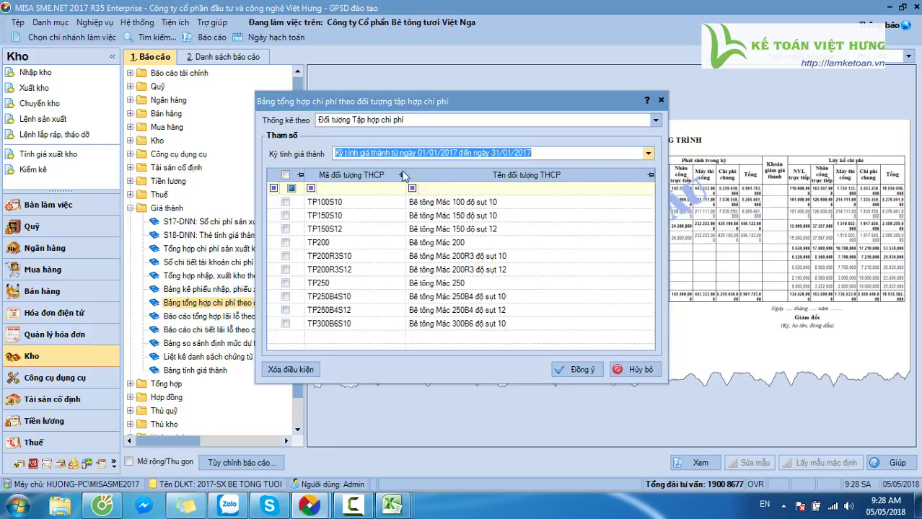
left_click(285, 178)
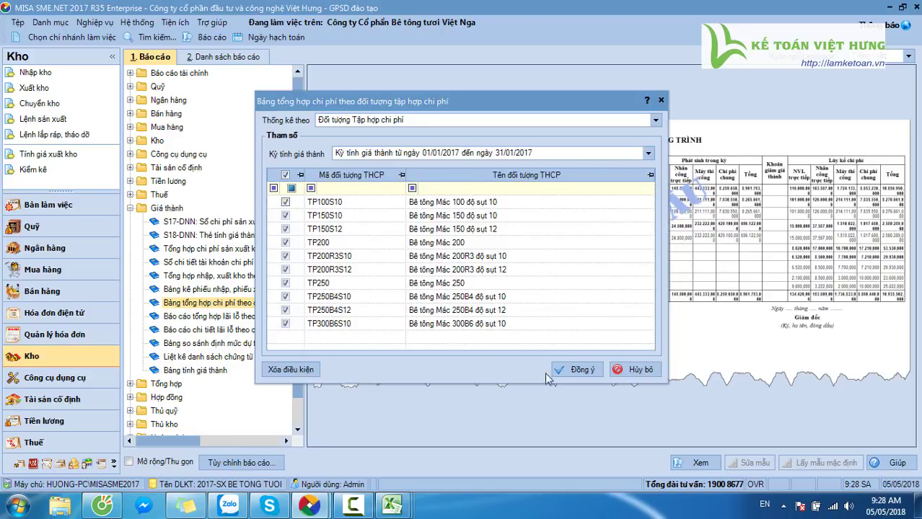
left_click(575, 372)
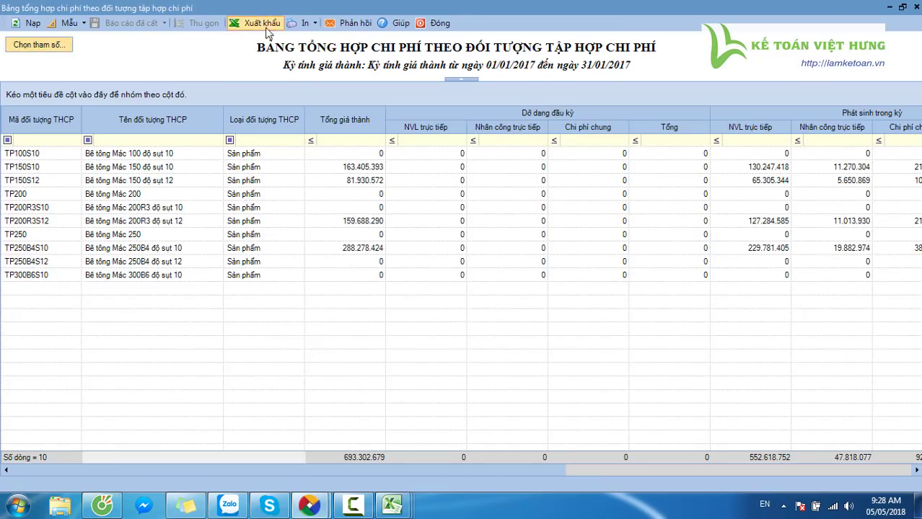
Preview the cost summary for printing with paper size A4 - Ngang and open the preview's export format choices
left_click(303, 23)
left_click(384, 344)
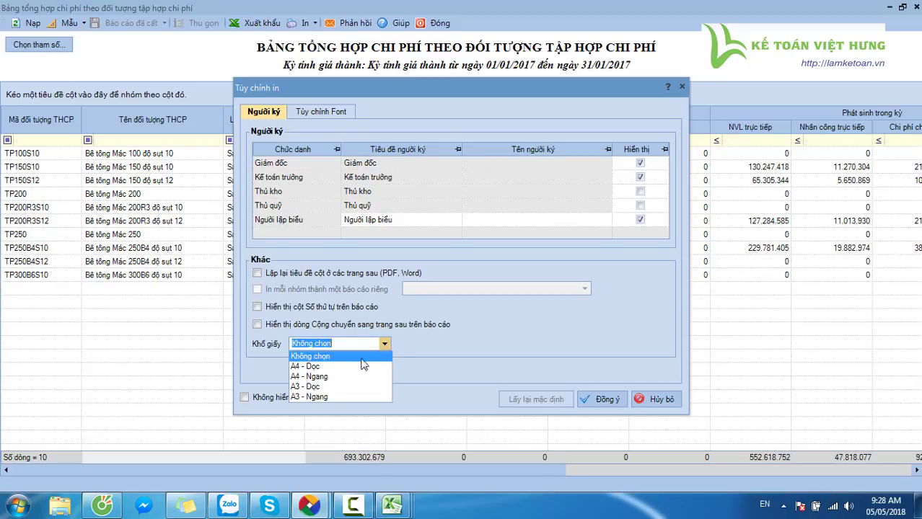
left_click(328, 377)
left_click(601, 399)
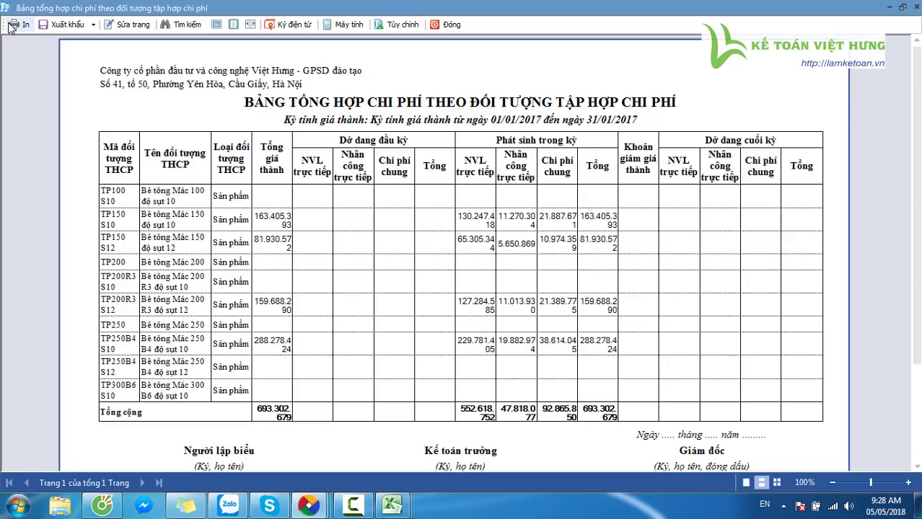
left_click(66, 26)
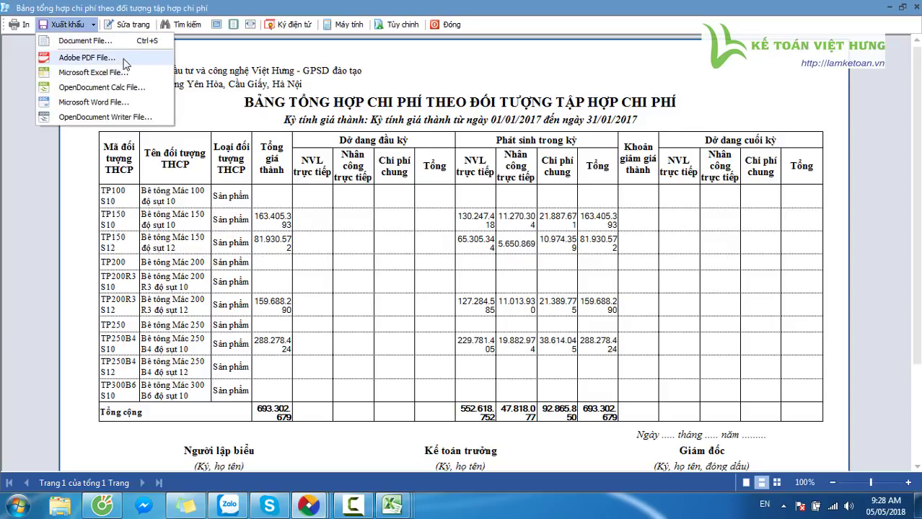